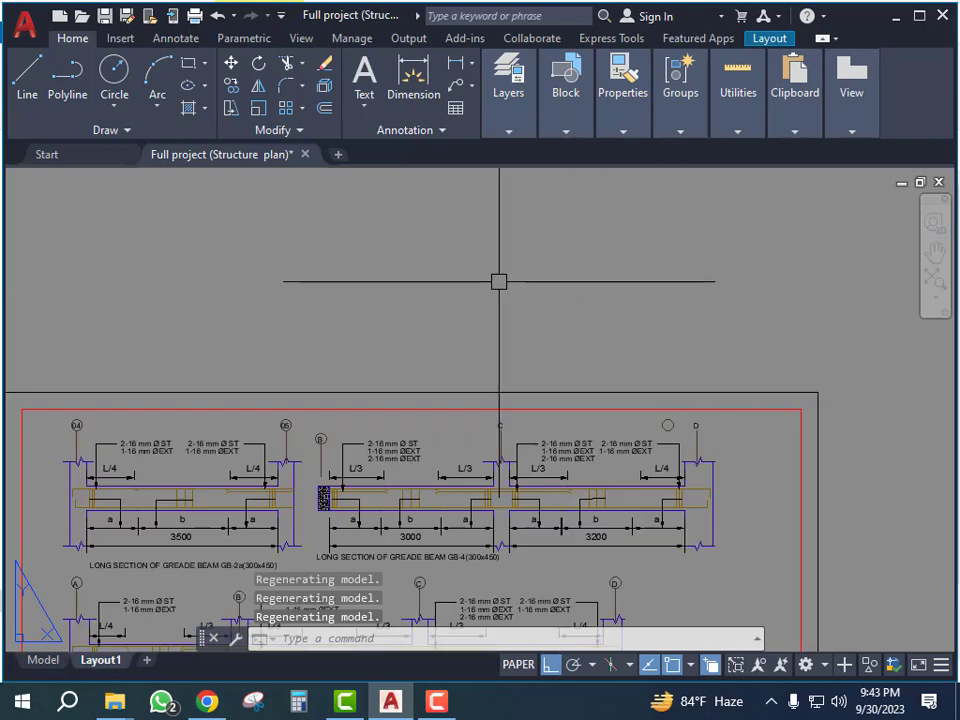
# Review the grade beam layout plan and the beam long-section sheets in the paper layout
pyautogui.scroll(-8, 517, 279)
pyautogui.scroll(6, 396, 328)
pyautogui.moveTo(394, 323); pyautogui.dragTo(217, 387, button='middle')
pyautogui.moveTo(771, 405); pyautogui.dragTo(480, 358, button='middle')
pyautogui.scroll(4, 470, 282)
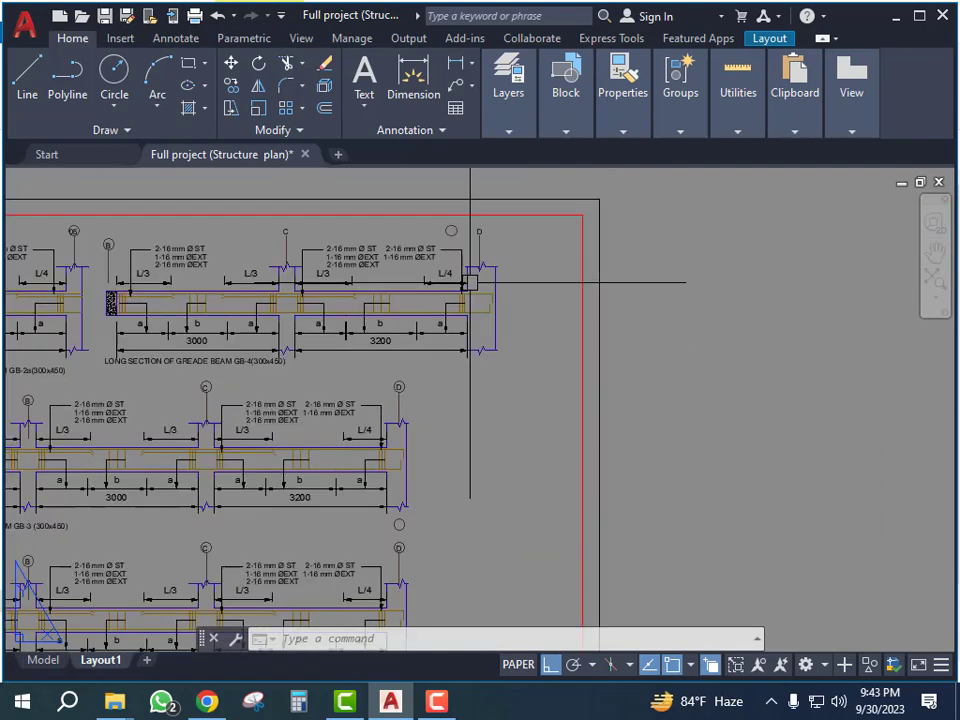
pyautogui.scroll(-6, 612, 293)
pyautogui.moveTo(349, 424); pyautogui.dragTo(540, 427, button='middle')
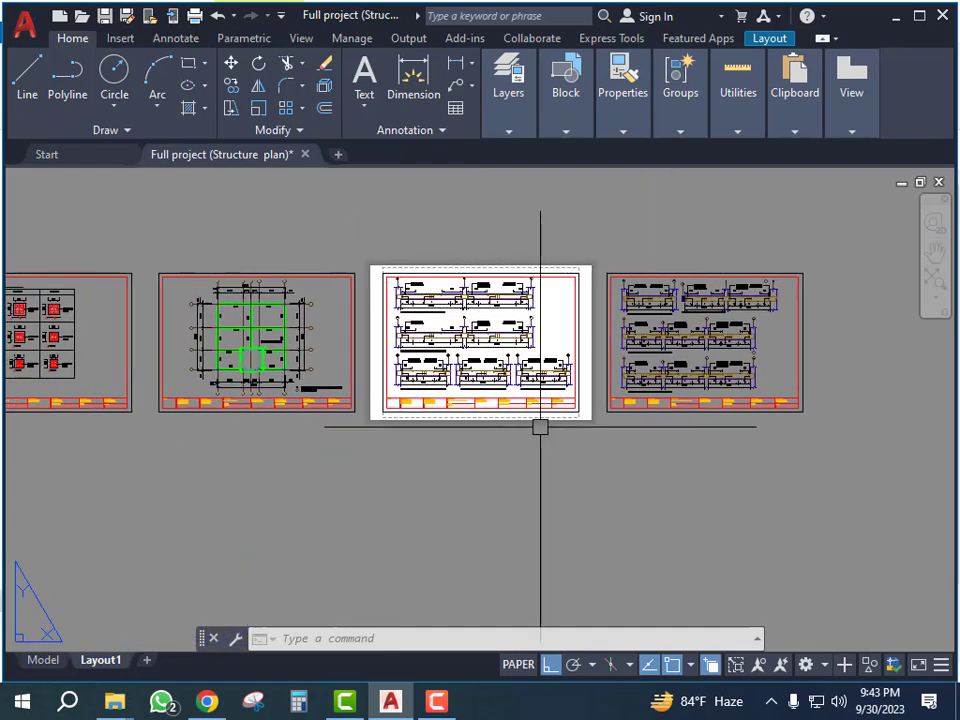
pyautogui.scroll(4, 253, 283)
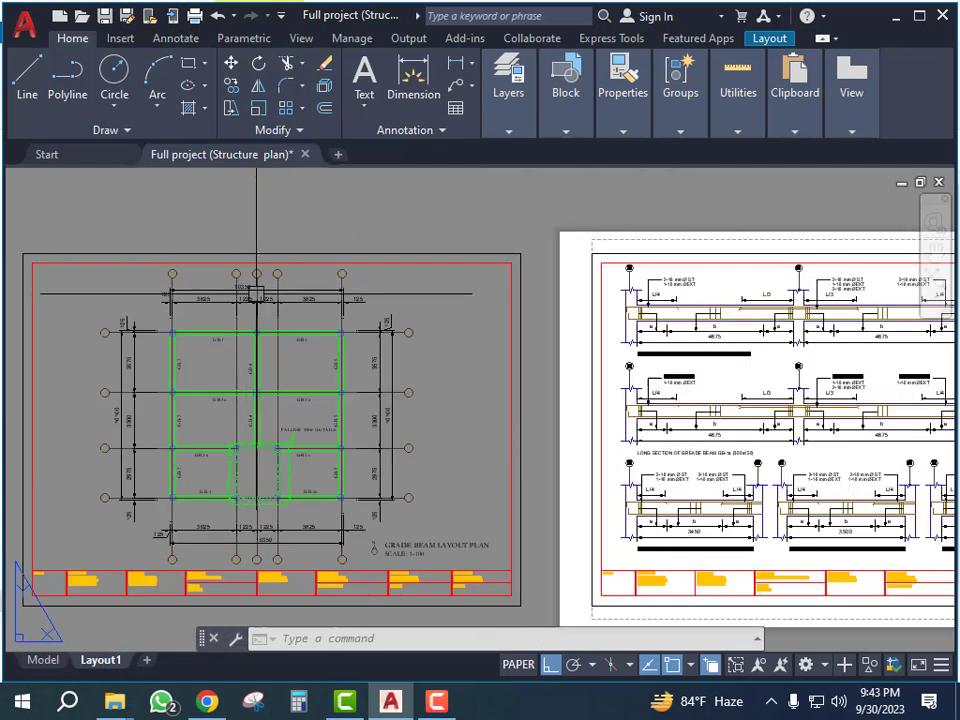
pyautogui.moveTo(253, 283); pyautogui.dragTo(386, 283, button='middle')
pyautogui.scroll(-6, 386, 283)
pyautogui.moveTo(755, 403); pyautogui.dragTo(682, 406, button='middle')
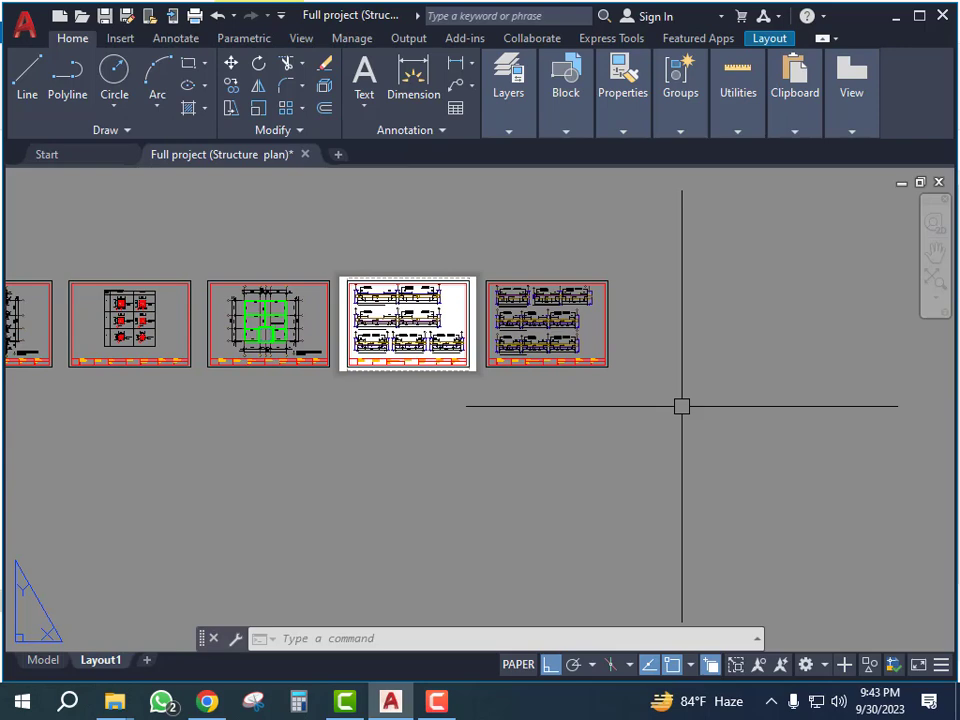
# Switch to model space and erase the detached beam plan copy with its title, standing apart from the other structural drawings
pyautogui.click(42, 662)
pyautogui.scroll(-10, 343, 428)
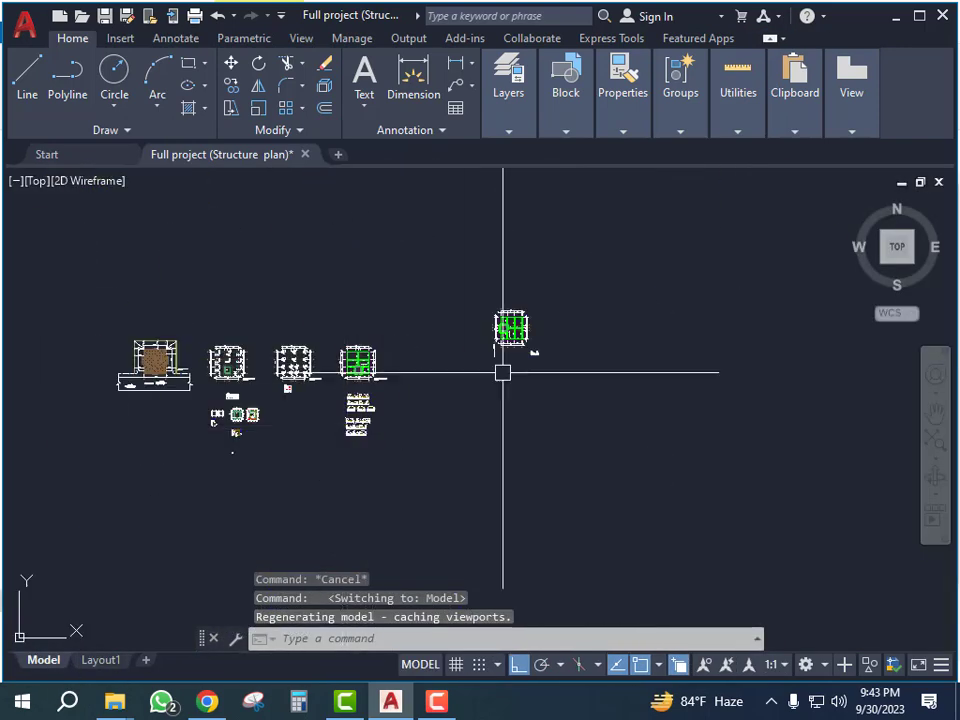
pyautogui.scroll(3, 502, 373)
pyautogui.scroll(-3, 347, 364)
pyautogui.click(521, 279)
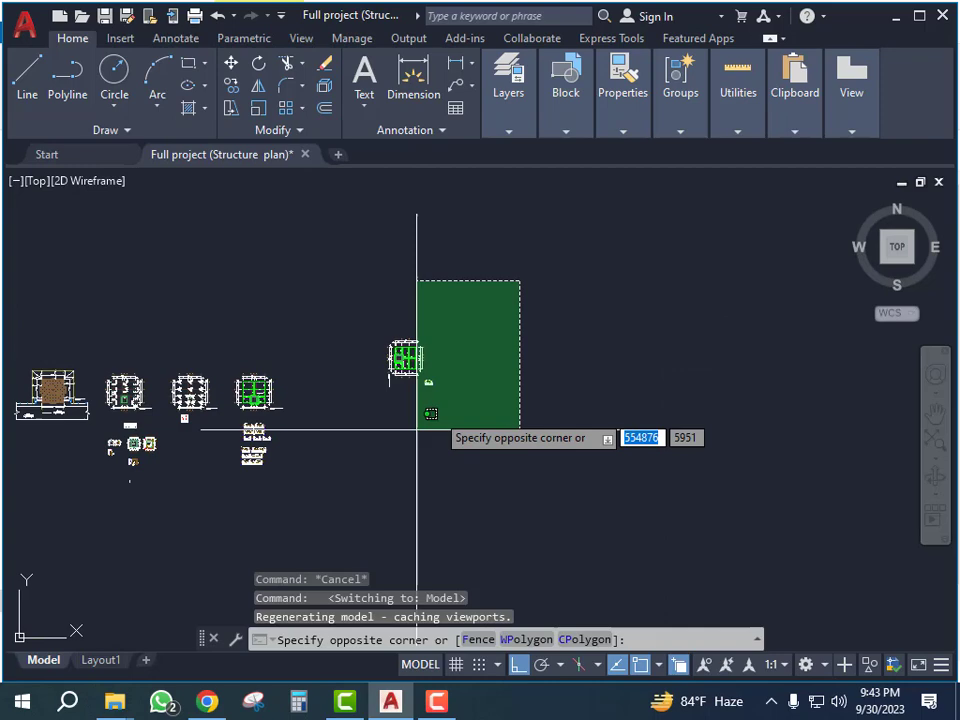
pyautogui.click(344, 441)
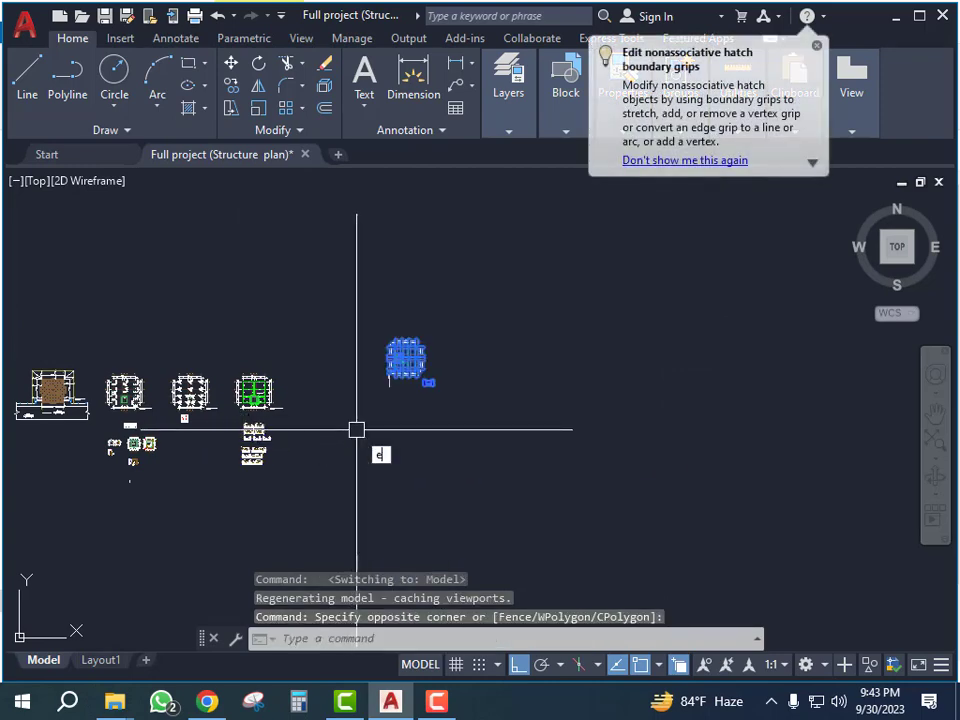
pyautogui.press('Return')
# Copy the whole grade beam layout plan with its dimensions, grids and title horizontally into the empty space east of the original
pyautogui.scroll(6, 222, 408)
pyautogui.click(538, 223)
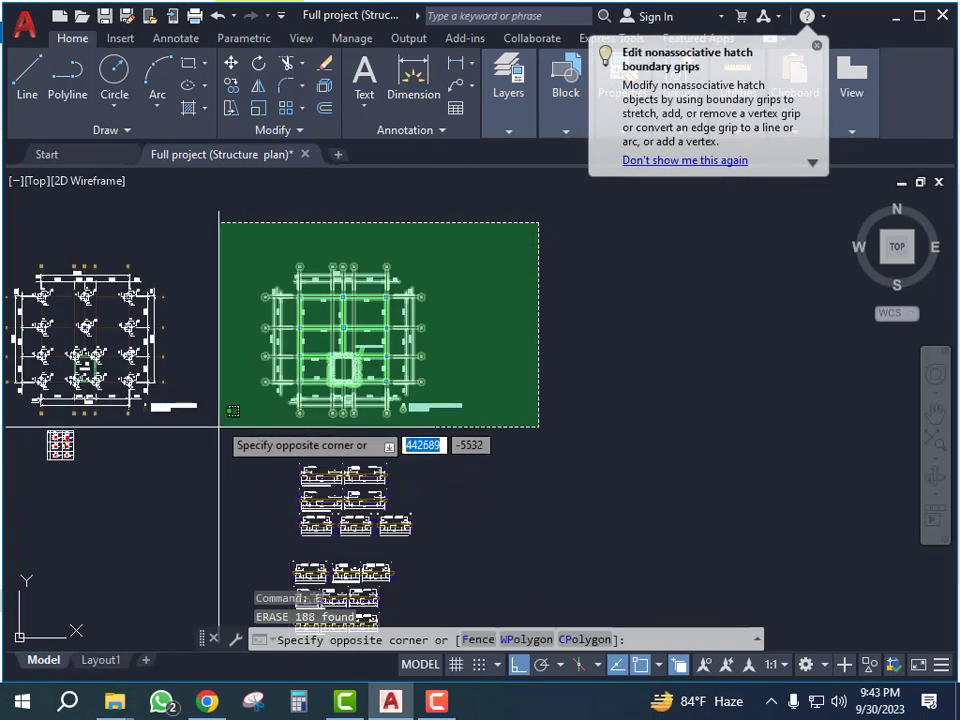
pyautogui.click(219, 427)
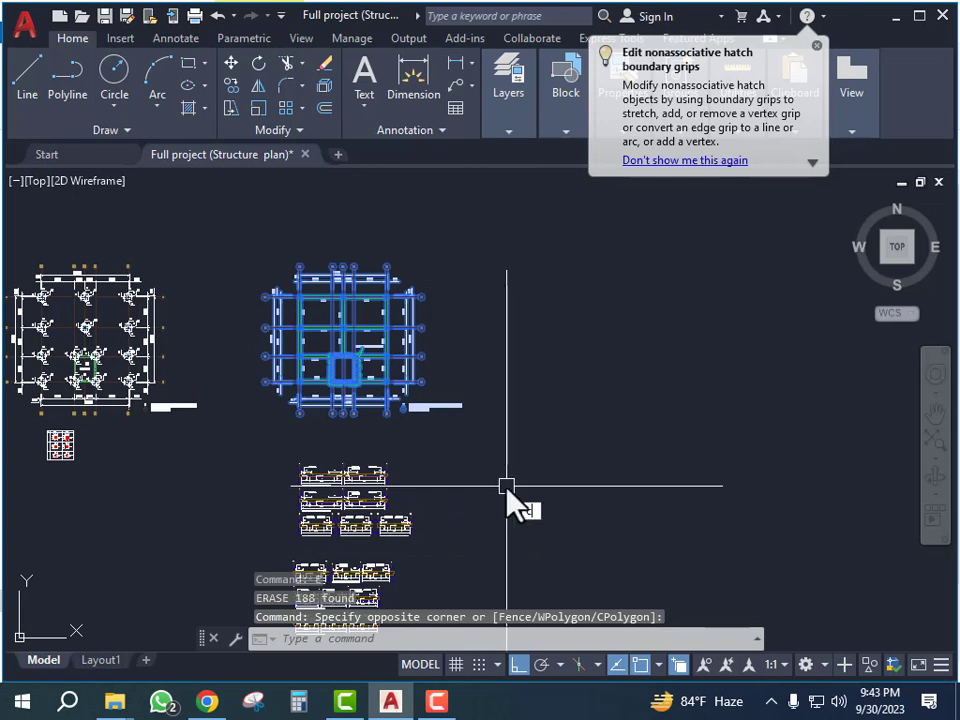
pyautogui.write('cp')
pyautogui.press('Return')
pyautogui.click(462, 470)
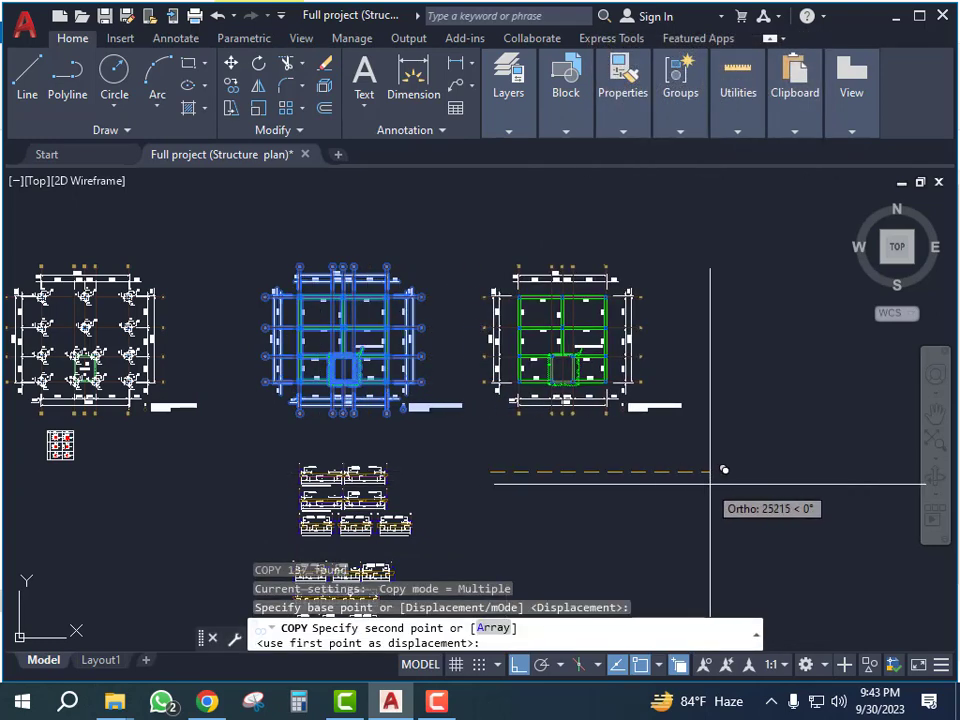
pyautogui.click(722, 462)
pyautogui.press('Escape')
# Change the copied plan's title text to "GROUND FLOOR LAYOUT PLAN", keeping the line "SCALE: 1-100"
pyautogui.scroll(5, 695, 423)
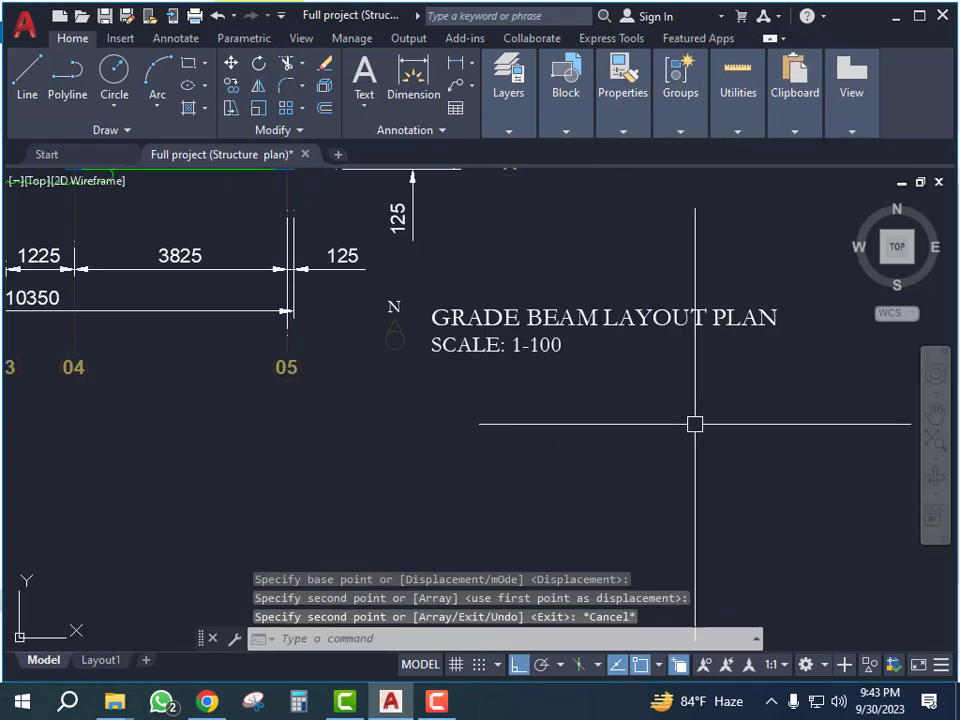
pyautogui.click(533, 316)
pyautogui.doubleClick(641, 335)
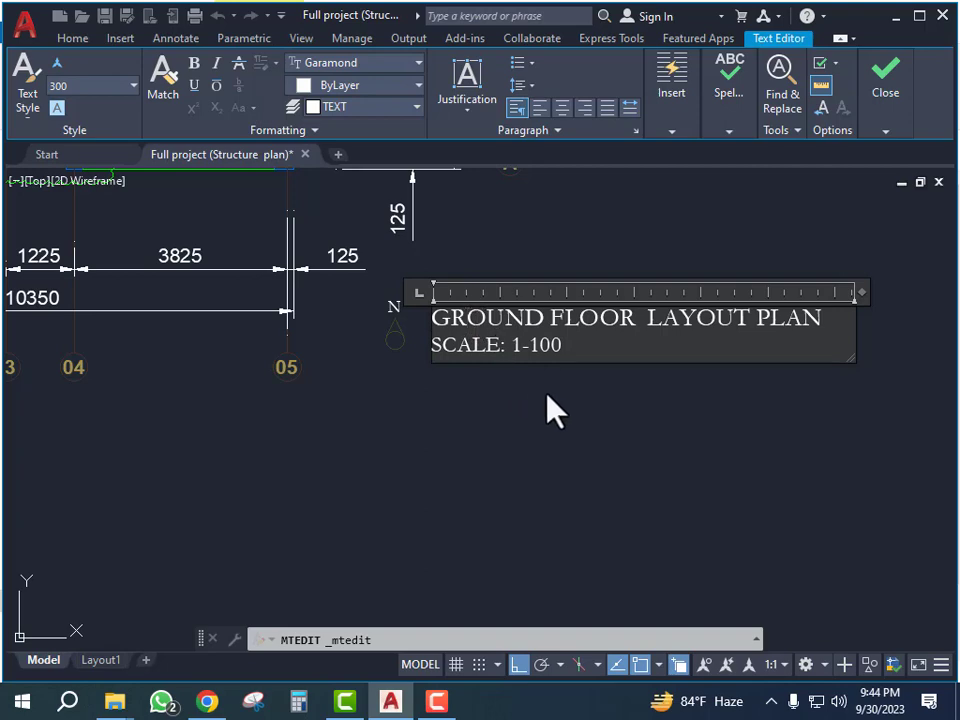
pyautogui.click(873, 313)
# Erase all GB beam labels, the "FALLOW THE DETAILS" note and the revision cloud around the stair bay from the copied plan
pyautogui.scroll(-5, 834, 407)
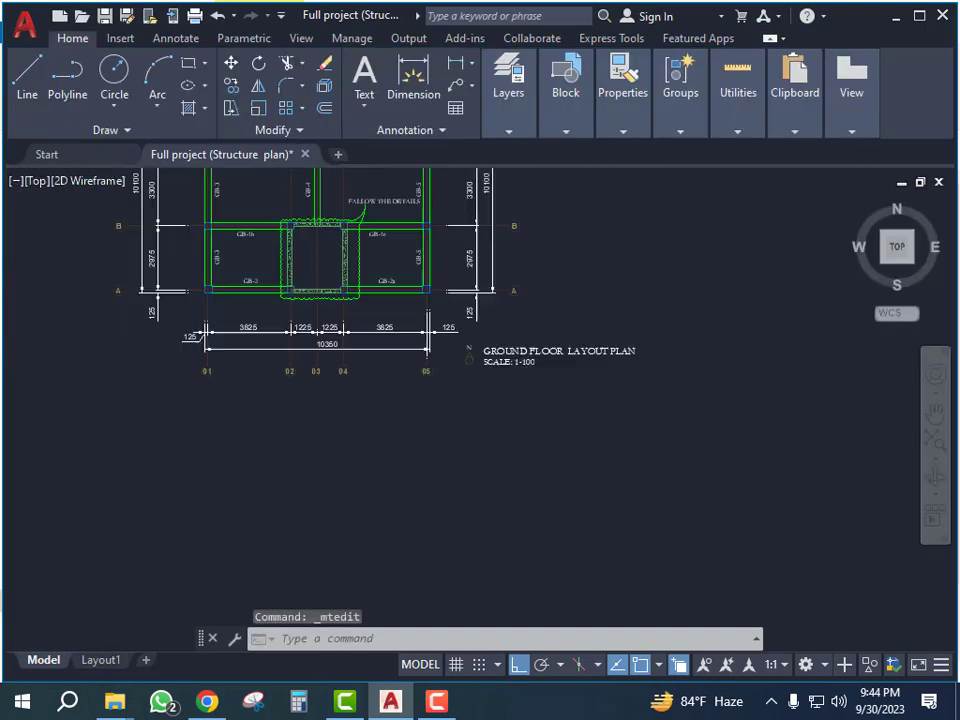
pyautogui.scroll(6, 413, 377)
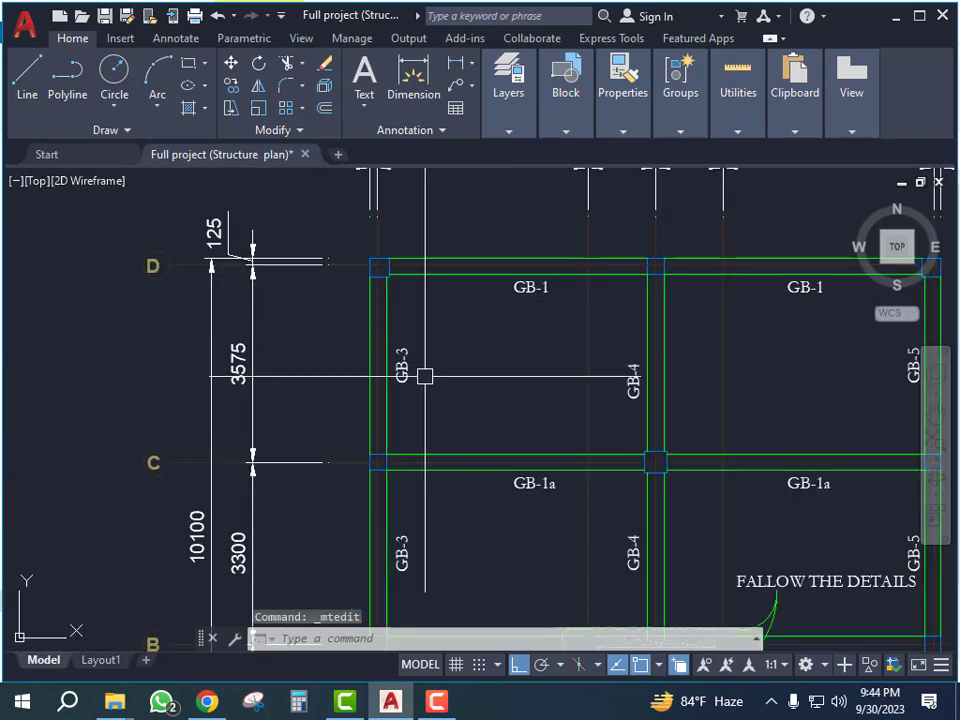
pyautogui.click(530, 289)
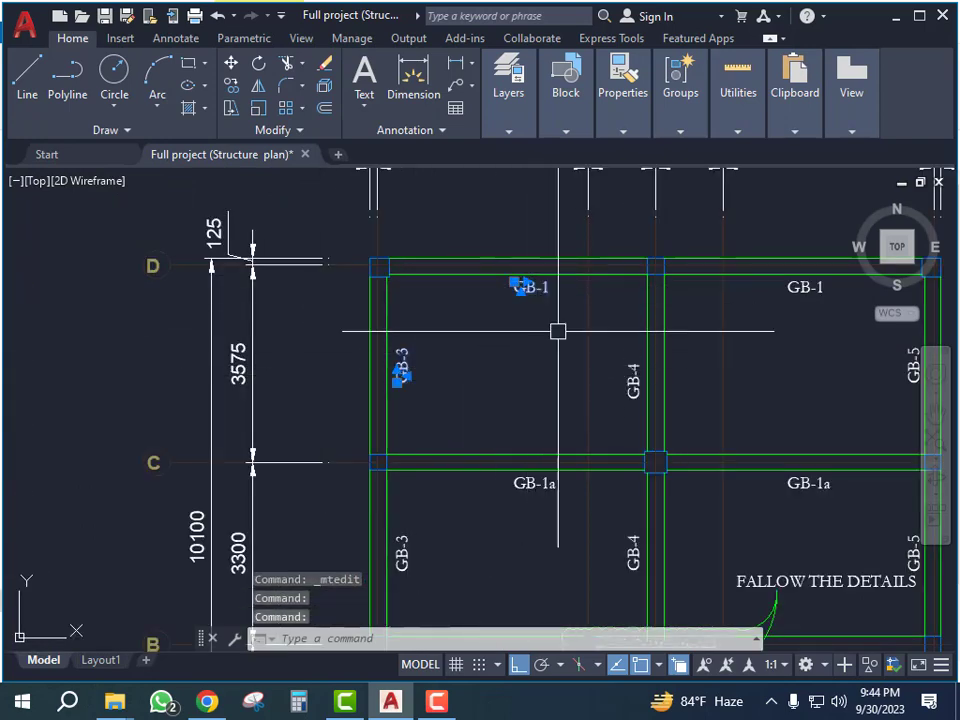
pyautogui.click(628, 374)
pyautogui.scroll(-4, 600, 380)
pyautogui.scroll(4, 474, 262)
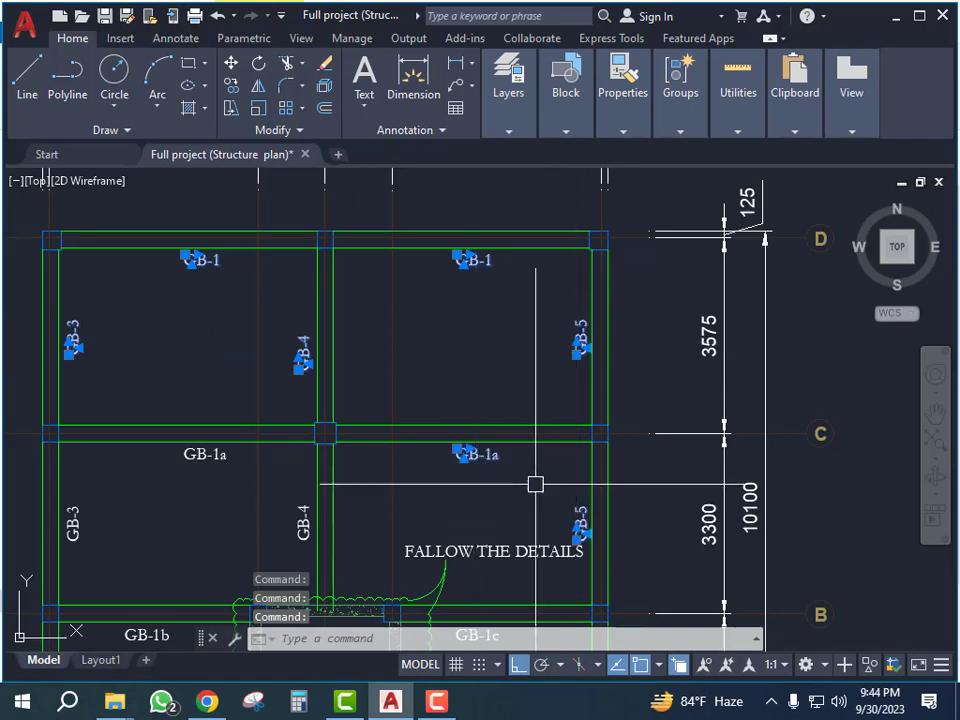
pyautogui.scroll(-4, 530, 480)
pyautogui.scroll(5, 550, 420)
pyautogui.click(566, 435)
pyautogui.click(498, 477)
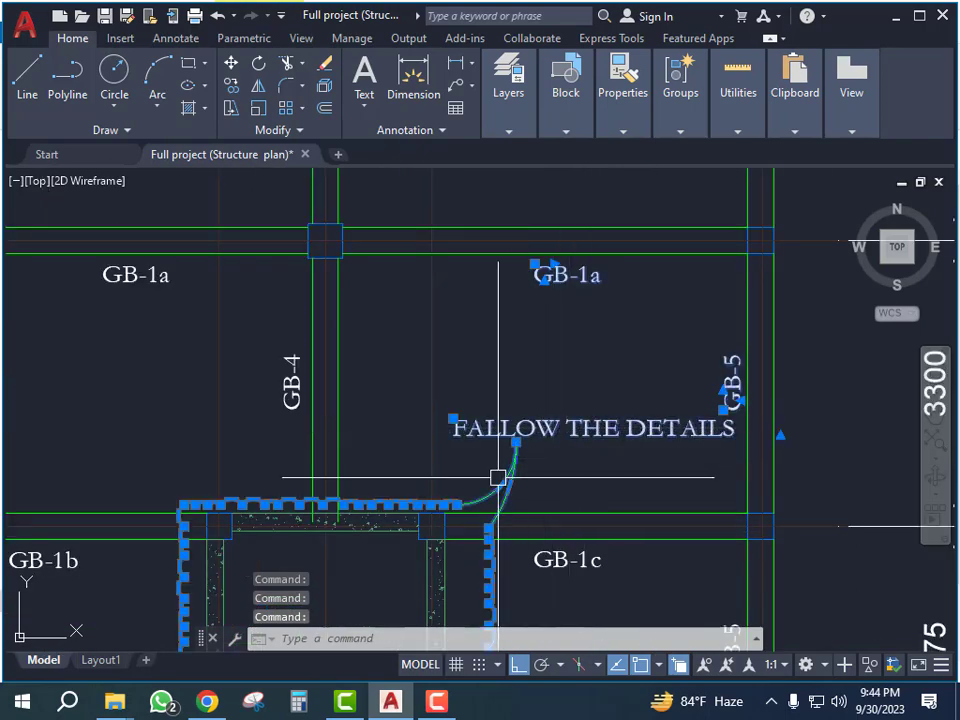
pyautogui.moveTo(134, 304); pyautogui.dragTo(349, 352, button='middle')
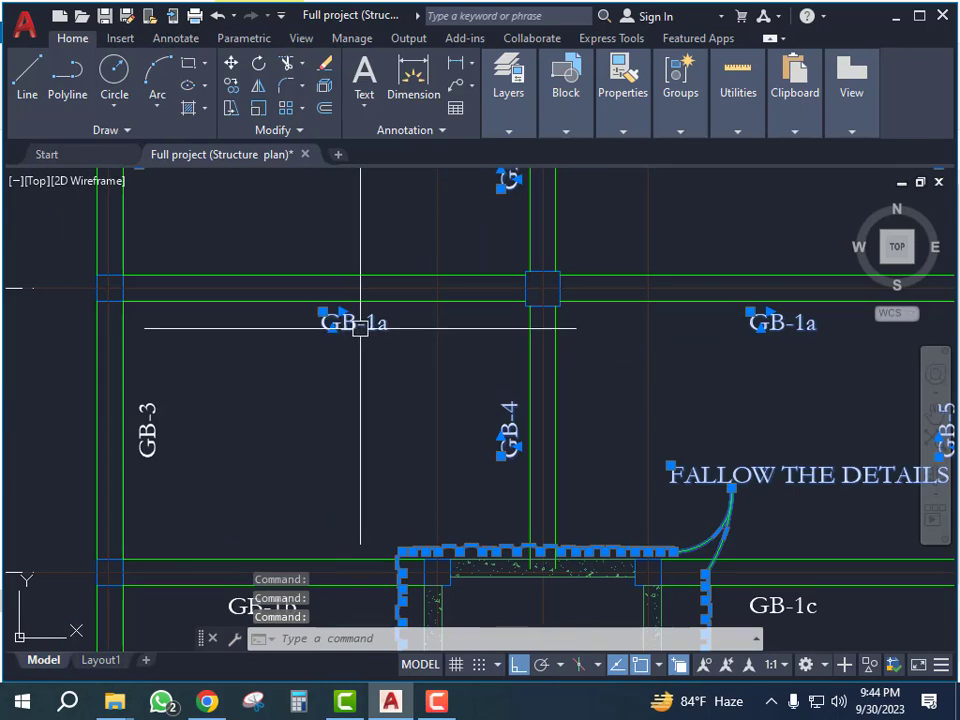
pyautogui.moveTo(242, 640); pyautogui.dragTo(263, 386, button='middle')
pyautogui.scroll(-2, 263, 386)
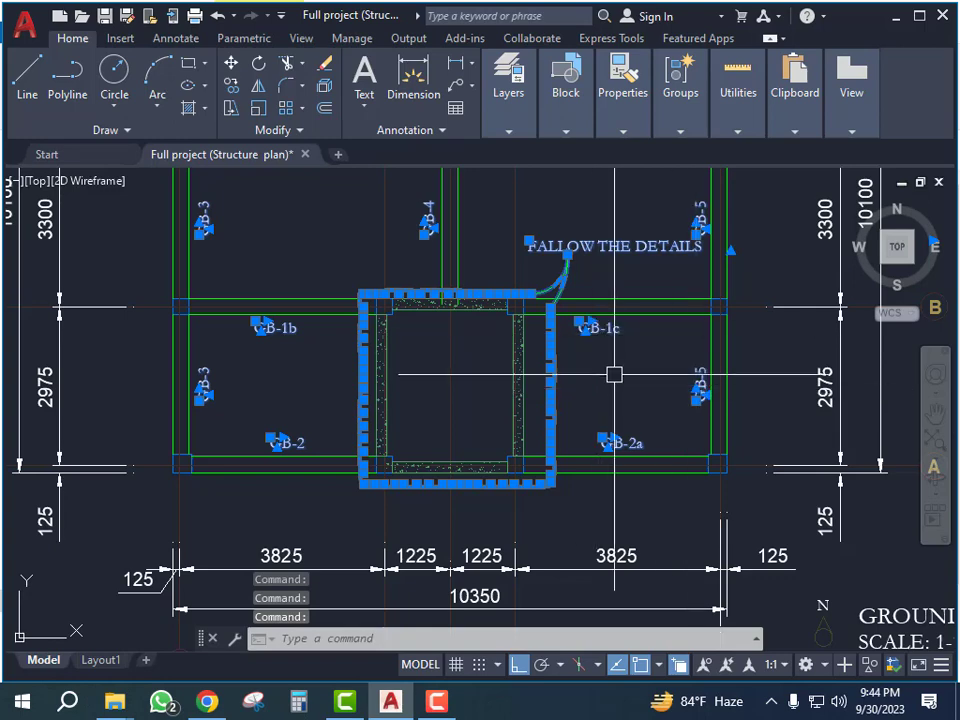
pyautogui.press('e')
pyautogui.press('Return')
# Look through the drawings in model space to find the architectural floor plans and elevations
pyautogui.scroll(-3, 614, 380)
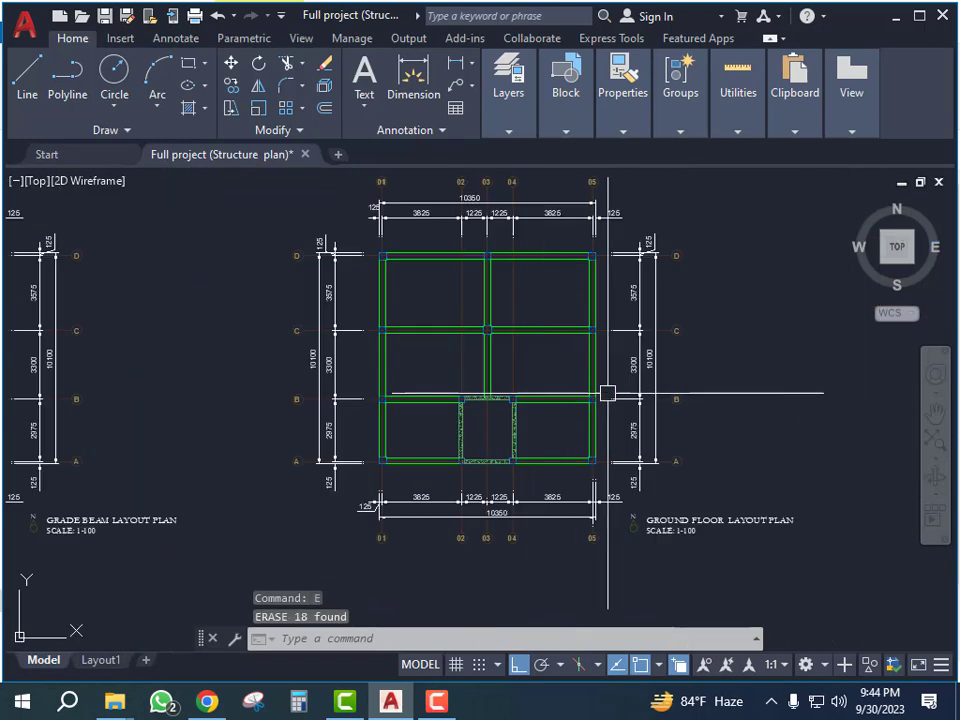
pyautogui.scroll(-2, 635, 413)
pyautogui.scroll(4, 471, 366)
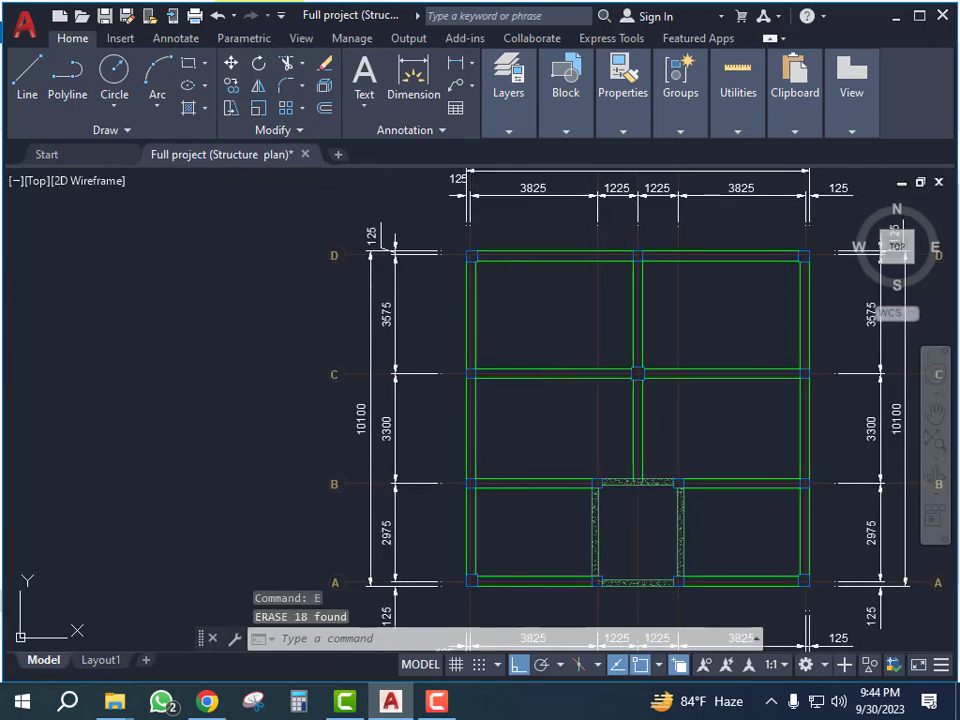
pyautogui.press('Escape')
pyautogui.press('Escape')
pyautogui.scroll(-6, 639, 358)
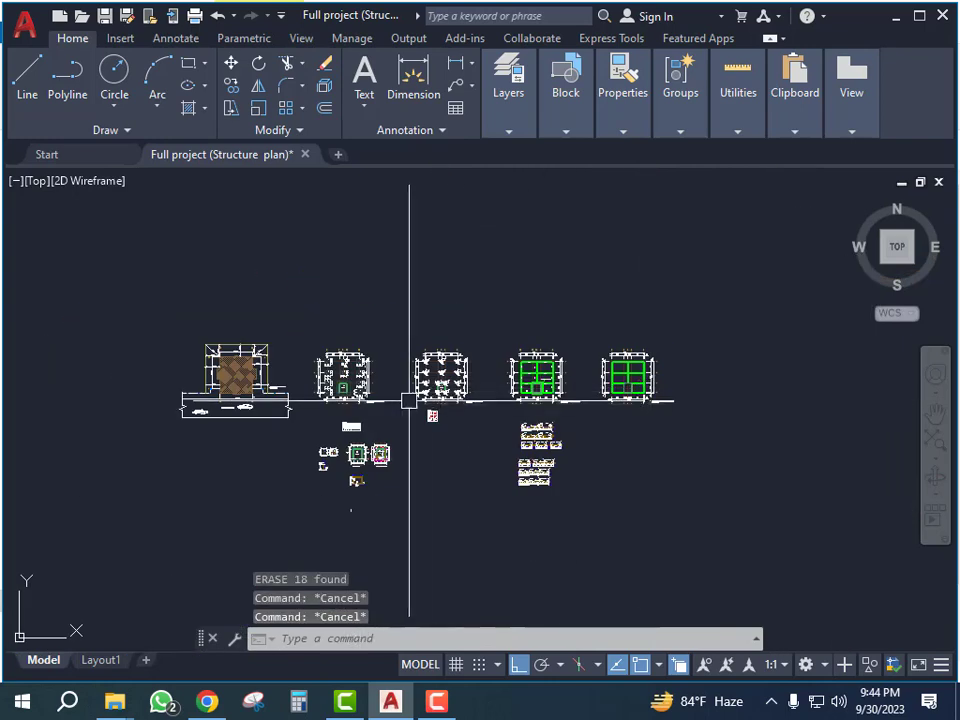
pyautogui.scroll(-3, 490, 350)
pyautogui.moveTo(512, 326); pyautogui.dragTo(529, 461, button='middle')
pyautogui.scroll(-4, 529, 461)
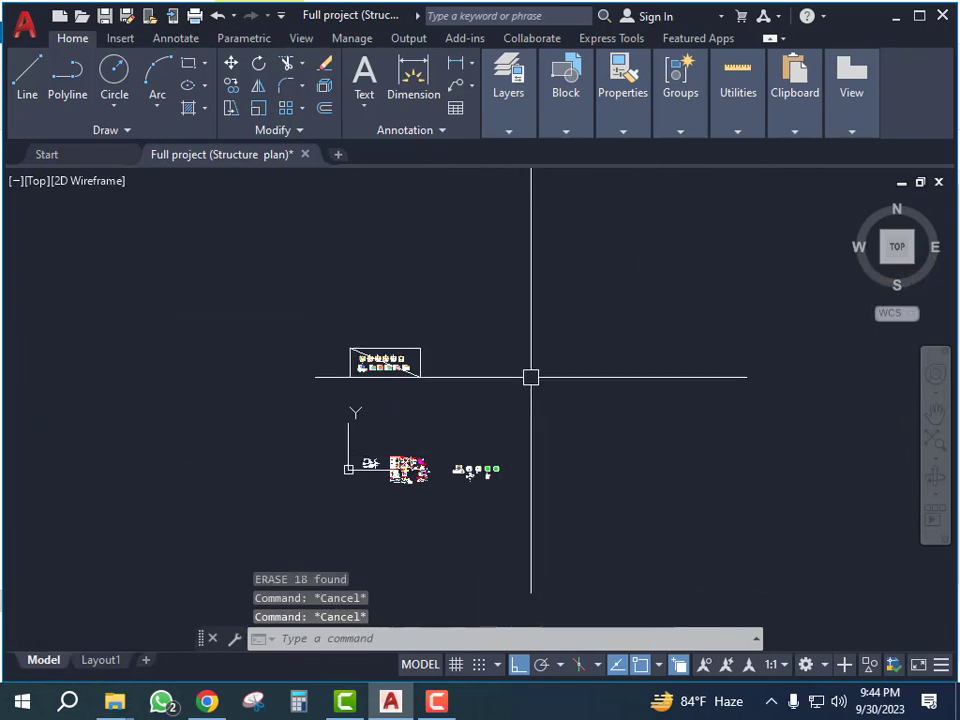
pyautogui.scroll(15, 358, 506)
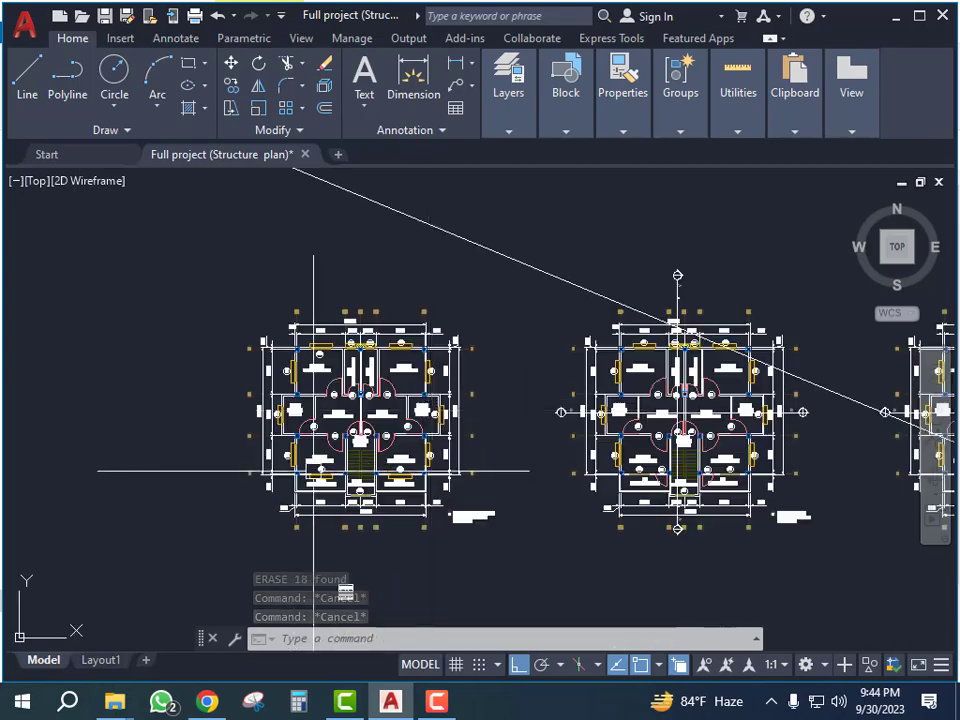
pyautogui.moveTo(327, 463); pyautogui.dragTo(448, 412, button='middle')
pyautogui.moveTo(524, 180); pyautogui.dragTo(424, 399, button='middle')
pyautogui.moveTo(756, 396); pyautogui.dragTo(634, 317, button='middle')
pyautogui.scroll(-8, 386, 322)
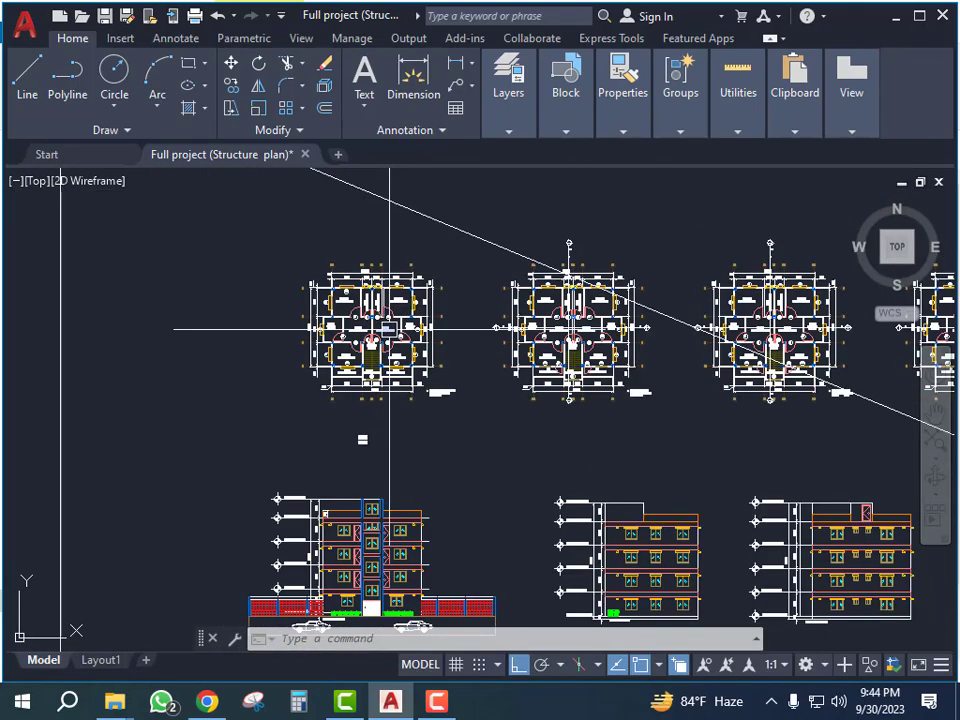
# Examine section B-B with its floor levels and storey heights
pyautogui.moveTo(571, 335); pyautogui.dragTo(125, 342, button='middle')
pyautogui.scroll(8, 698, 516)
pyautogui.moveTo(579, 499); pyautogui.dragTo(836, 482, button='middle')
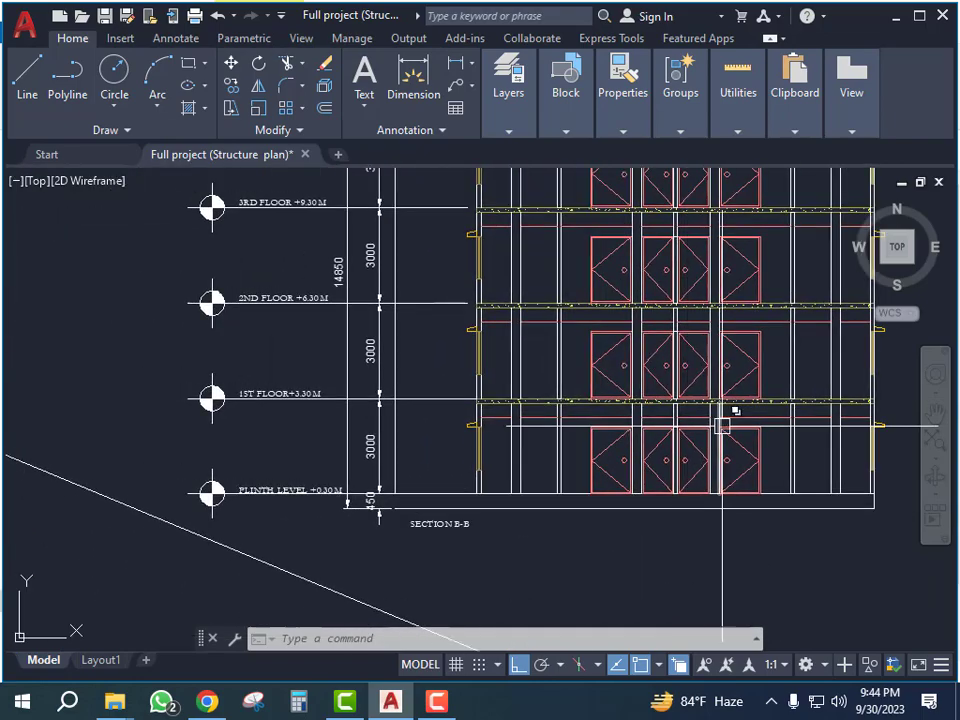
pyautogui.scroll(-6, 722, 424)
pyautogui.moveTo(225, 446); pyautogui.dragTo(611, 449, button='middle')
pyautogui.scroll(6, 86, 410)
pyautogui.scroll(-2, 86, 410)
pyautogui.moveTo(86, 410); pyautogui.dragTo(411, 412, button='middle')
# Examine the architectural ground floor plan, including its bedrooms, planters, stair landings and column positions
pyautogui.scroll(-4, 411, 412)
pyautogui.moveTo(305, 222)
pyautogui.mouseDown(button='middle')
pyautogui.moveTo(319, 400)
pyautogui.moveTo(262, 479)
pyautogui.mouseUp(button='middle')
pyautogui.scroll(6, 258, 363)
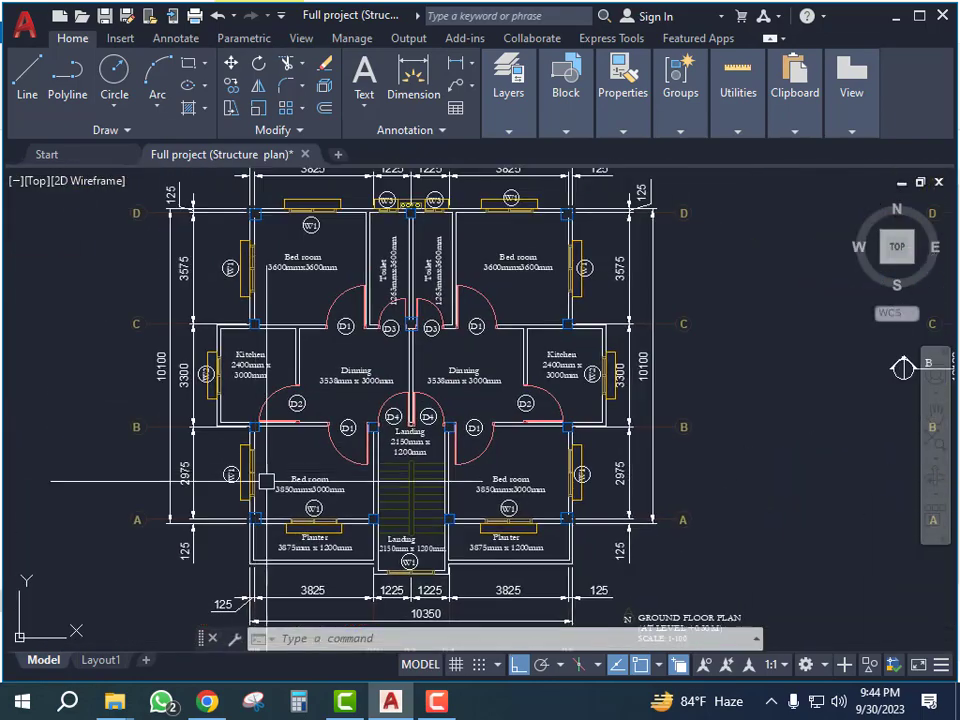
pyautogui.scroll(5, 488, 470)
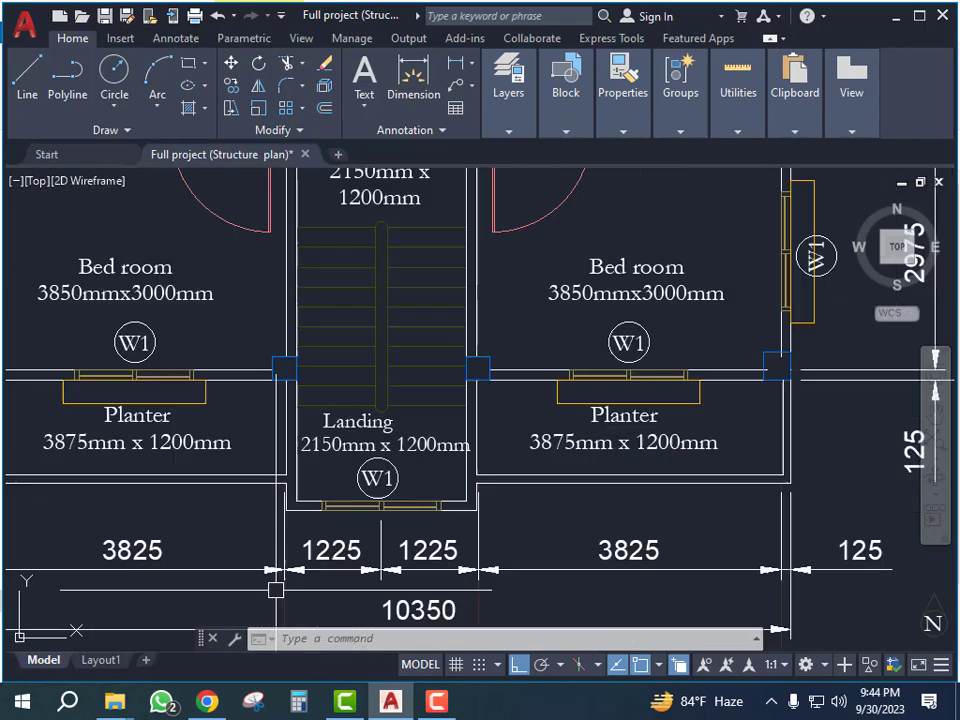
pyautogui.scroll(-2, 470, 507)
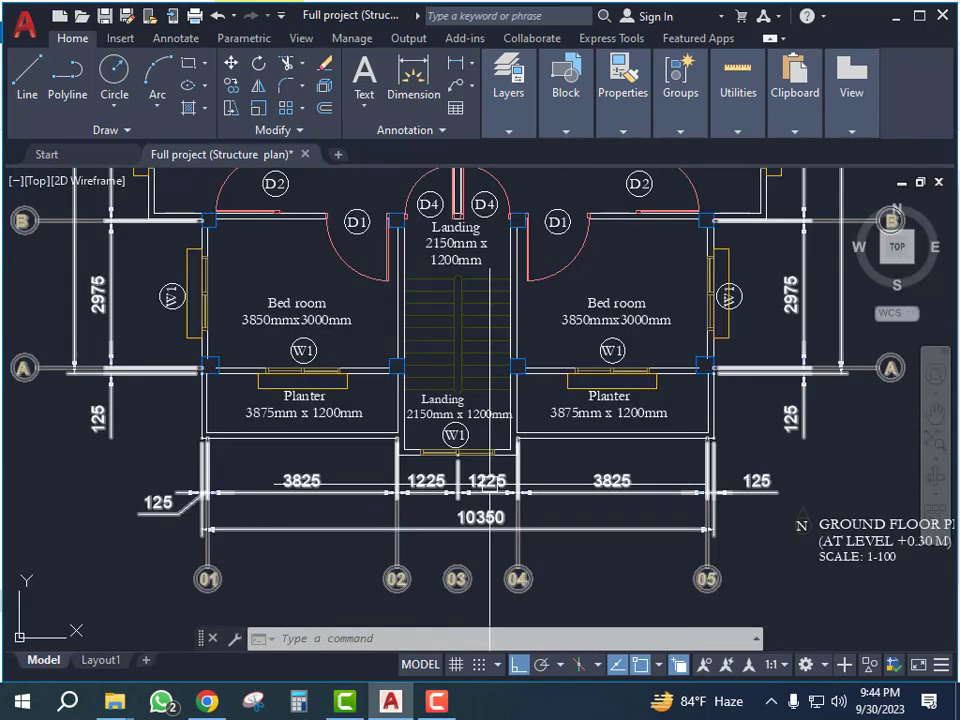
pyautogui.scroll(2, 347, 421)
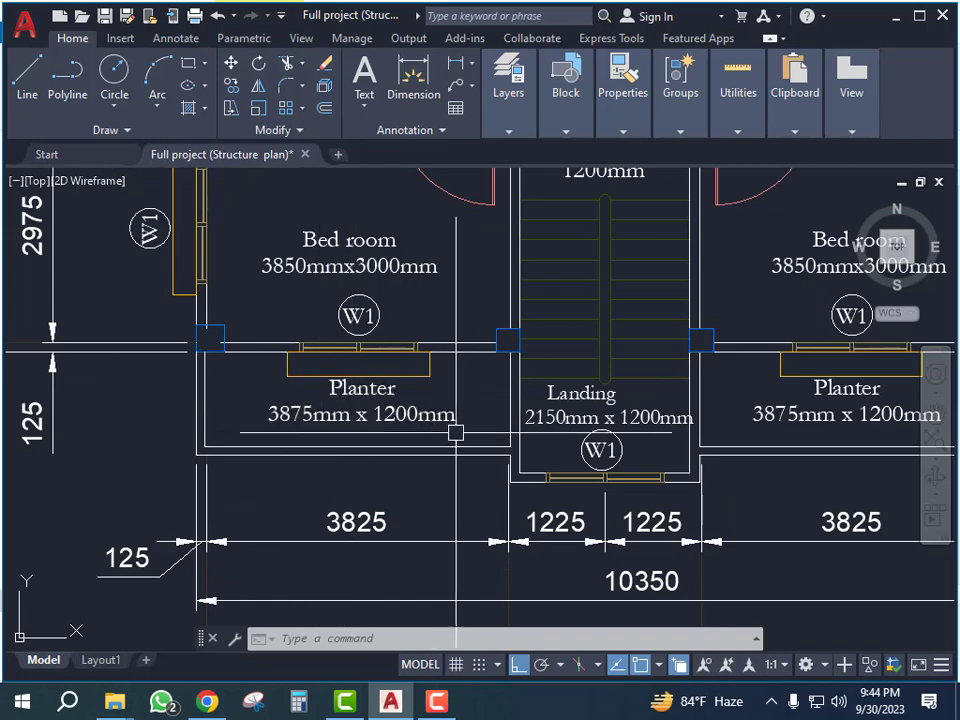
pyautogui.moveTo(456, 433); pyautogui.dragTo(344, 432, button='middle')
pyautogui.scroll(-4, 418, 480)
pyautogui.moveTo(532, 401); pyautogui.dragTo(493, 541, button='middle')
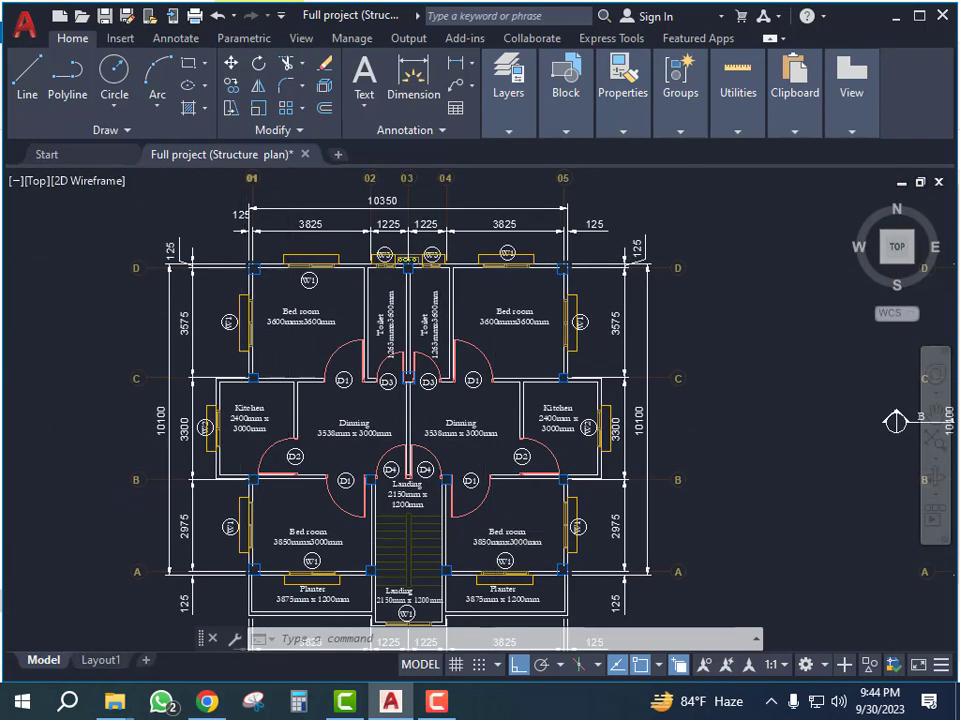
# Start a polyline at the outer wall corner at grids D/01 and run it along the grid D wall to the corner at grid 05
pyautogui.scroll(3, 247, 255)
pyautogui.press('Escape')
pyautogui.press('Escape')
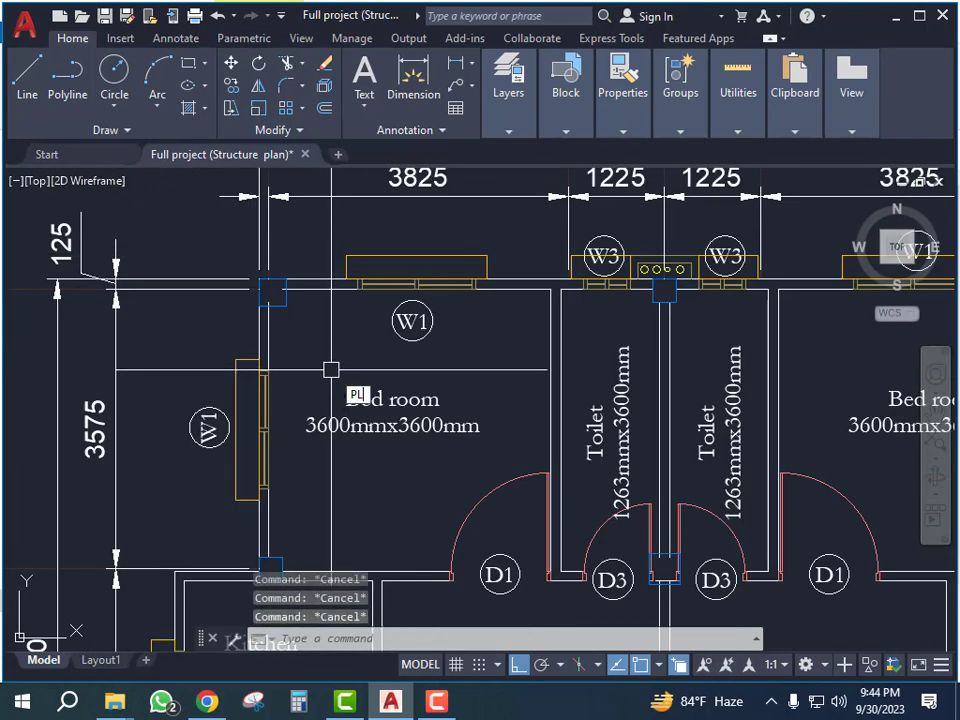
pyautogui.write('pl')
pyautogui.press('Return')
pyautogui.scroll(5, 272, 275)
pyautogui.click(217, 302)
pyautogui.scroll(-3, 135, 325)
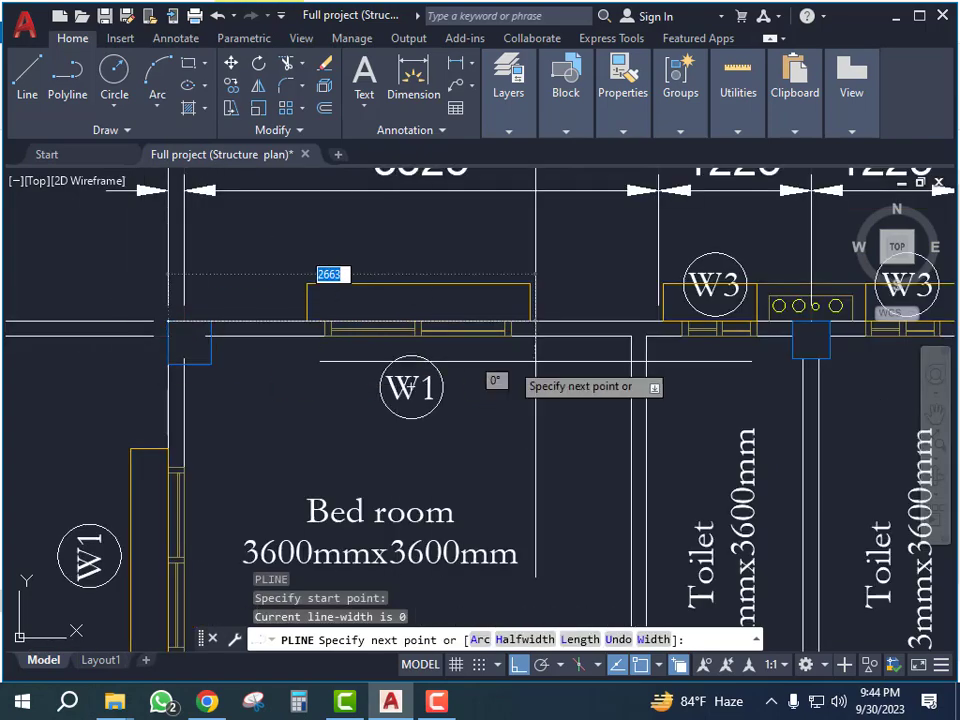
pyautogui.moveTo(687, 357); pyautogui.dragTo(199, 334, button='middle')
pyautogui.moveTo(610, 342); pyautogui.dragTo(98, 321, button='middle')
pyautogui.moveTo(480, 338); pyautogui.dragTo(268, 329, button='middle')
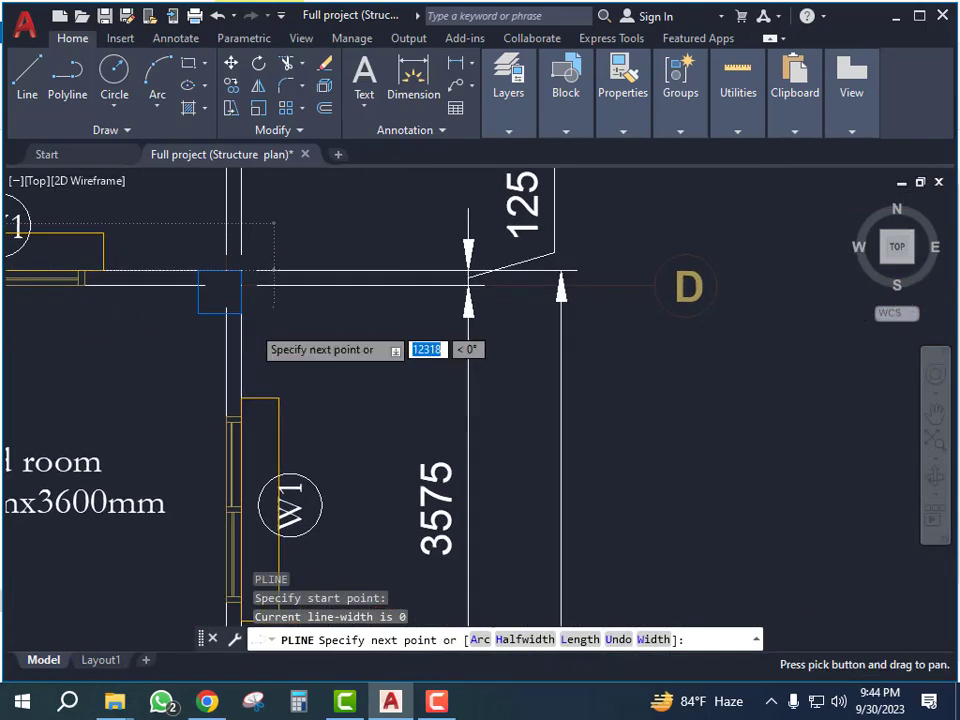
pyautogui.scroll(3, 205, 288)
pyautogui.click(303, 242)
# Continue the polyline down the grid 05 outer wall to grid C and around the kitchen projection to grid B
pyautogui.scroll(-6, 423, 237)
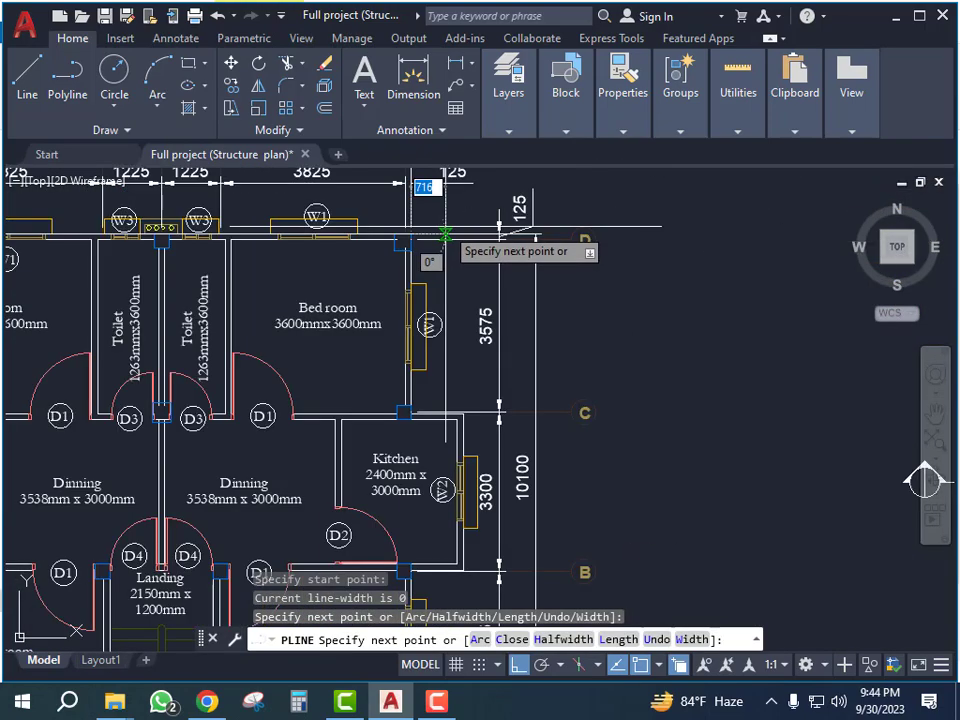
pyautogui.scroll(2, 430, 343)
pyautogui.moveTo(430, 343); pyautogui.dragTo(445, 271, button='middle')
pyautogui.scroll(6, 430, 368)
pyautogui.click(340, 417)
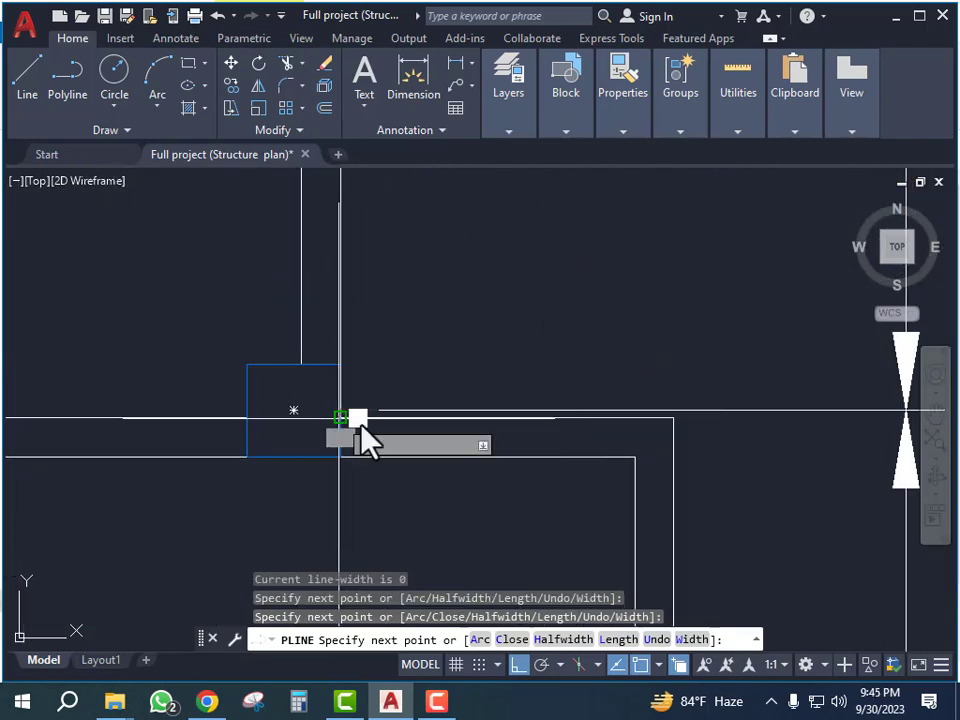
pyautogui.click(672, 417)
pyautogui.scroll(-8, 590, 300)
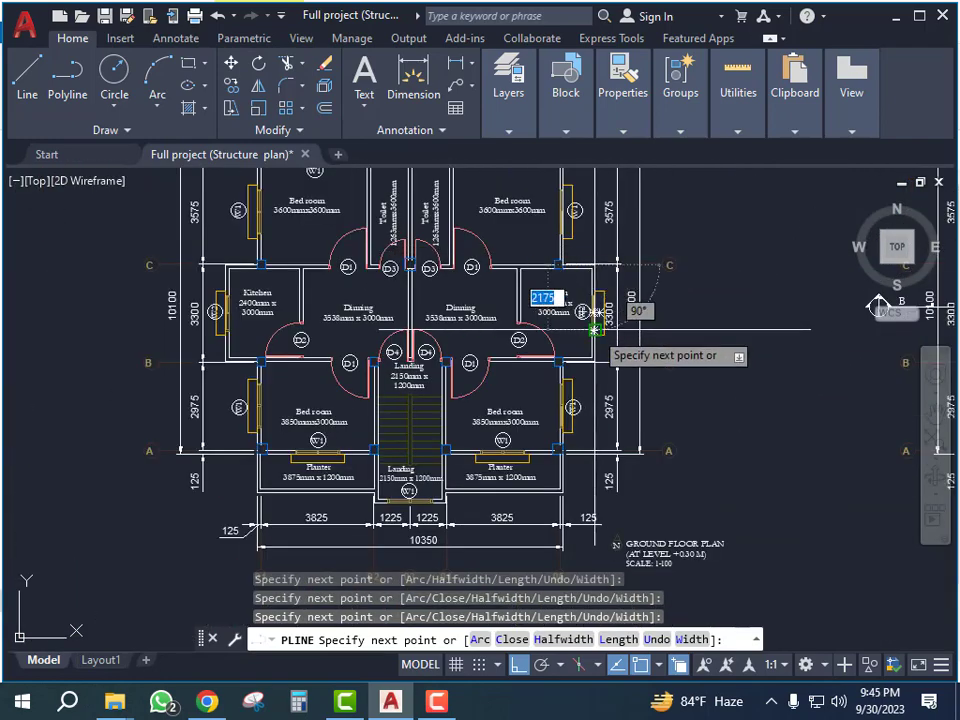
pyautogui.scroll(9, 586, 436)
pyautogui.click(634, 340)
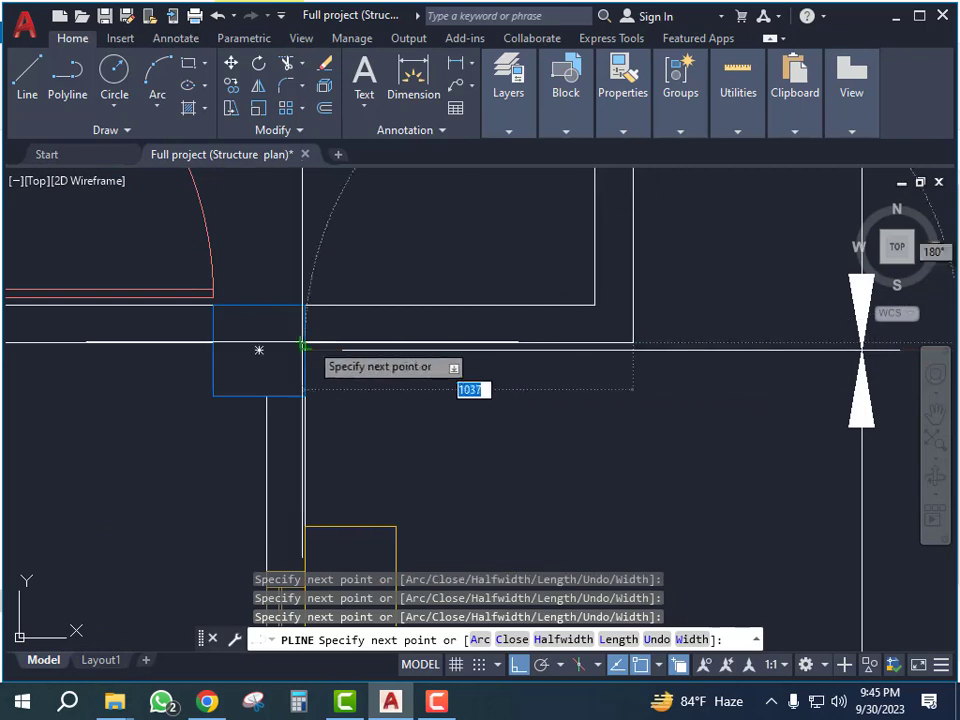
# Trace the outline from grid B down the grid 05 wall to grid A and along it to the stair bay at grid 04
pyautogui.scroll(-8, 304, 345)
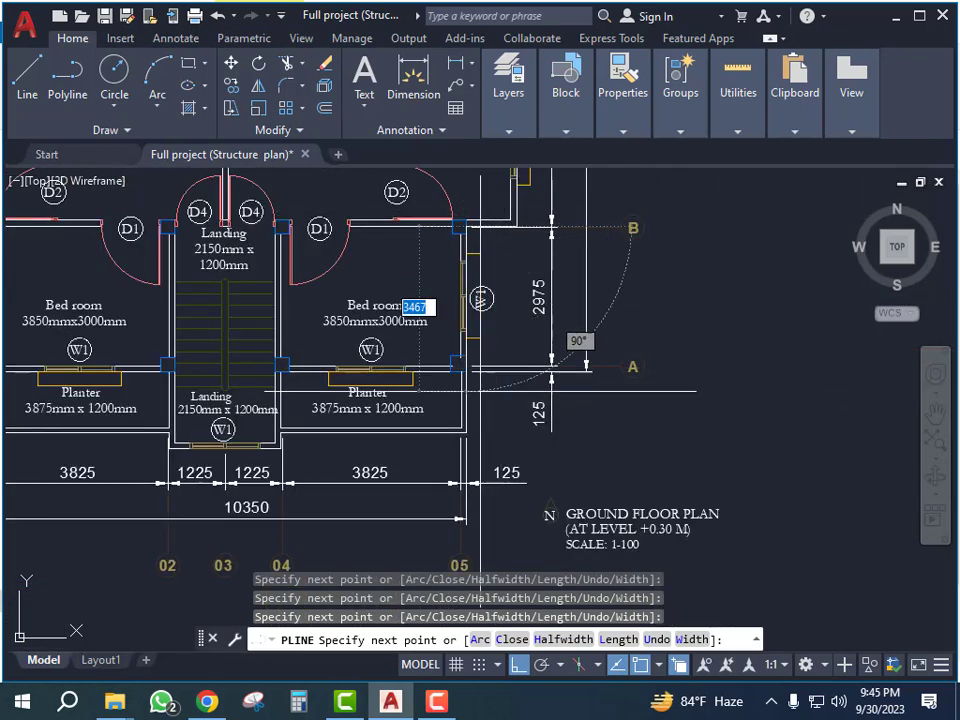
pyautogui.scroll(8, 429, 432)
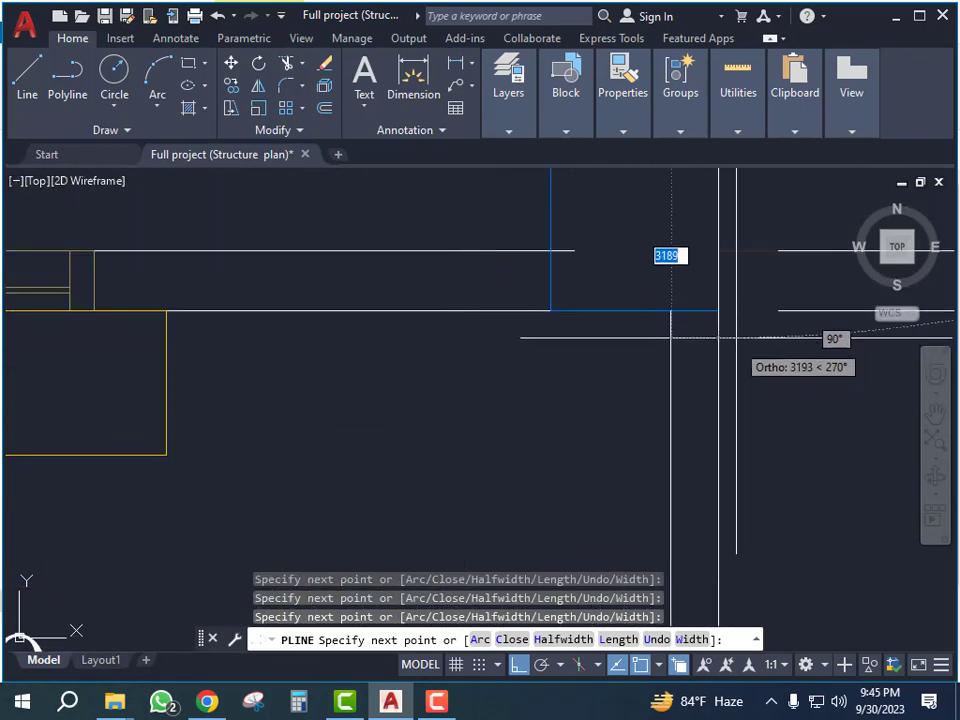
pyautogui.scroll(-6, 634, 227)
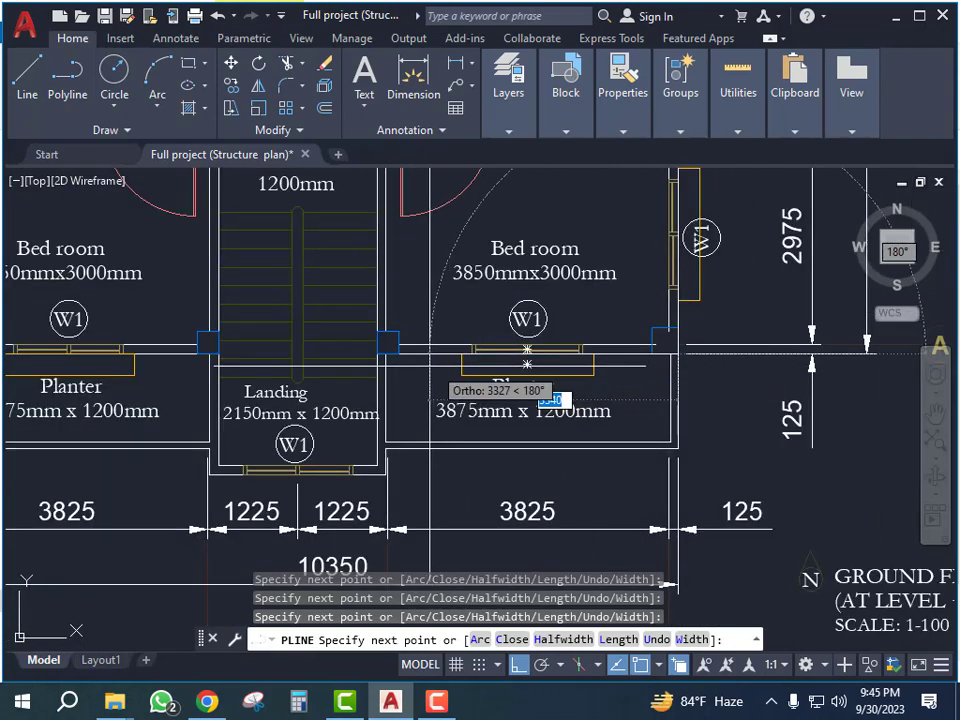
pyautogui.scroll(6, 396, 352)
pyautogui.click(336, 304)
# Trace the polyline down the stair bay wall at grid 04 and across the landing's outer wall to the grid 02 side
pyautogui.scroll(-4, 504, 306)
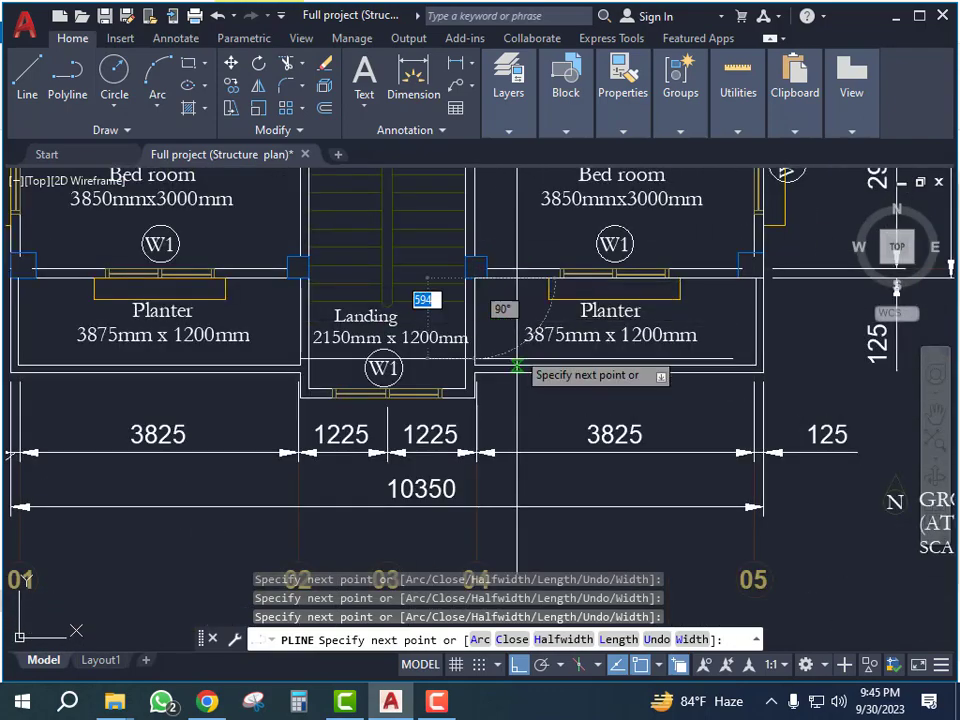
pyautogui.scroll(4, 456, 385)
pyautogui.scroll(4, 450, 390)
pyautogui.click(451, 461)
pyautogui.scroll(-6, 595, 460)
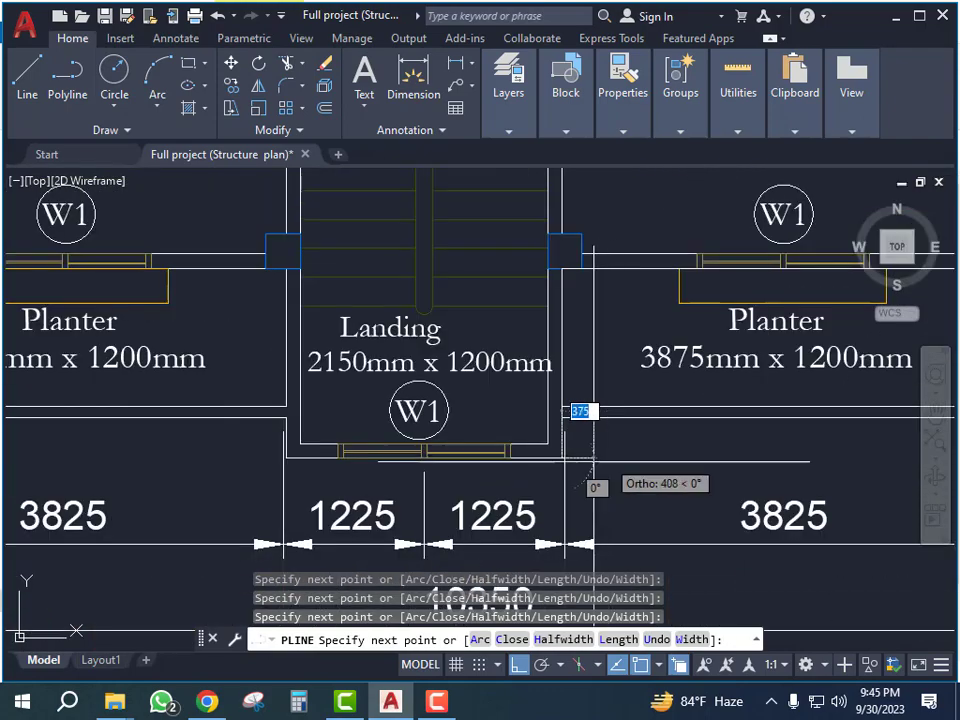
pyautogui.scroll(5, 802, 492)
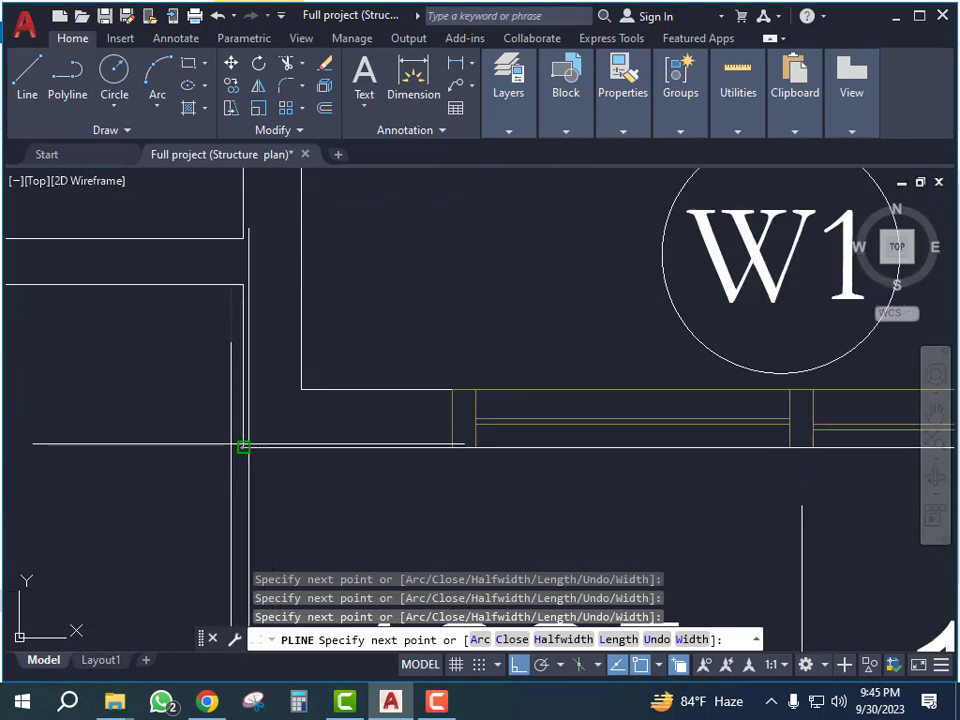
pyautogui.click(248, 444)
# Trace up the stair bay side at grid 02 to grid A and along the bedroom wall to grid 01, ending the polyline there
pyautogui.scroll(-4, 314, 460)
pyautogui.scroll(-5, 535, 518)
pyautogui.scroll(6, 485, 426)
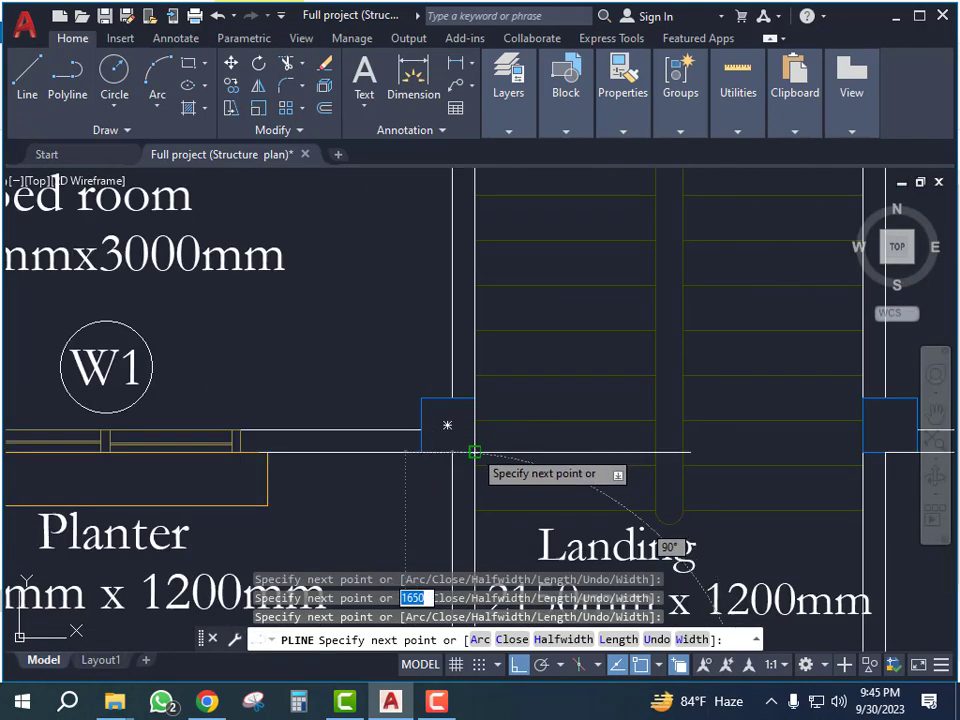
pyautogui.scroll(2, 474, 452)
pyautogui.scroll(-3, 476, 474)
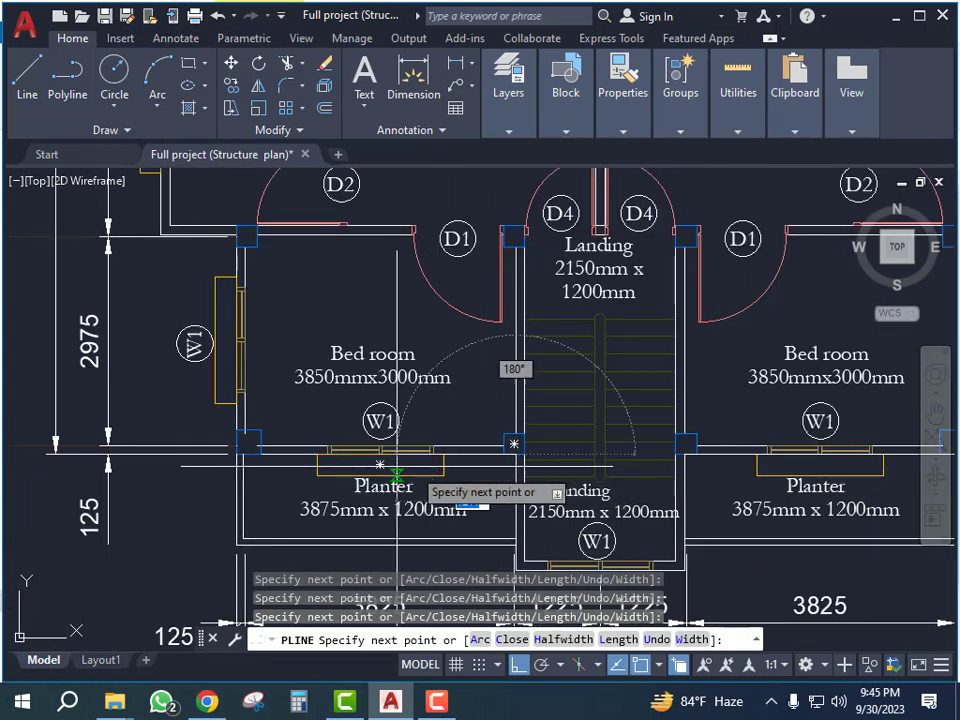
pyautogui.scroll(5, 235, 452)
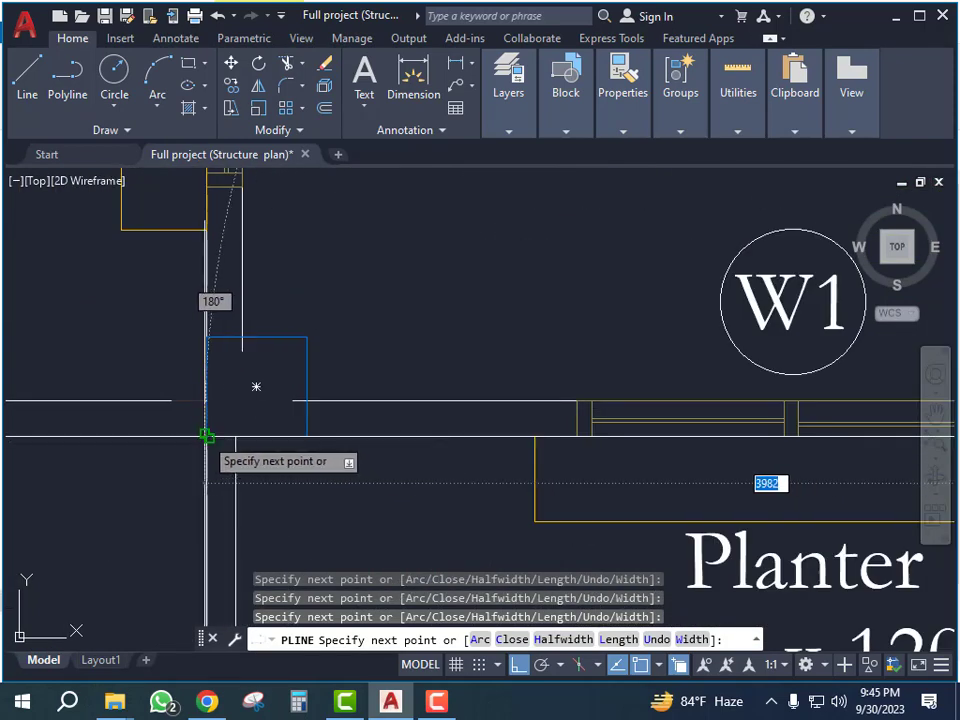
pyautogui.scroll(3, 205, 436)
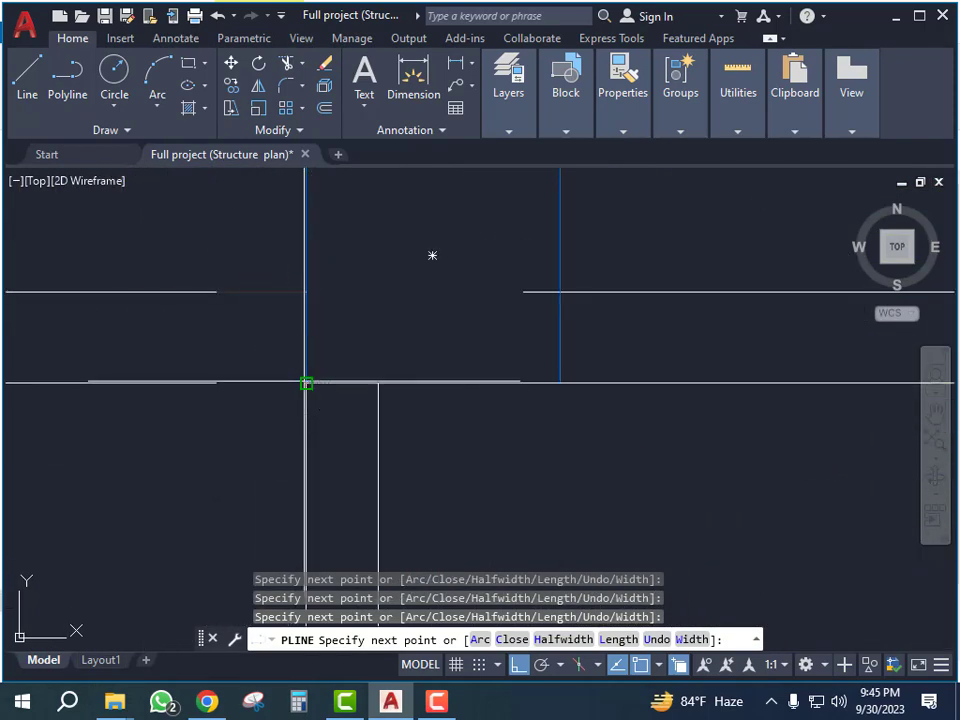
pyautogui.scroll(-5, 315, 464)
pyautogui.press('Escape')
pyautogui.press('Escape')
# Select the traced outline and add a vertex on its grid A segment between grids 01 and 02, near the planter window
pyautogui.click(465, 449)
pyautogui.scroll(-7, 300, 470)
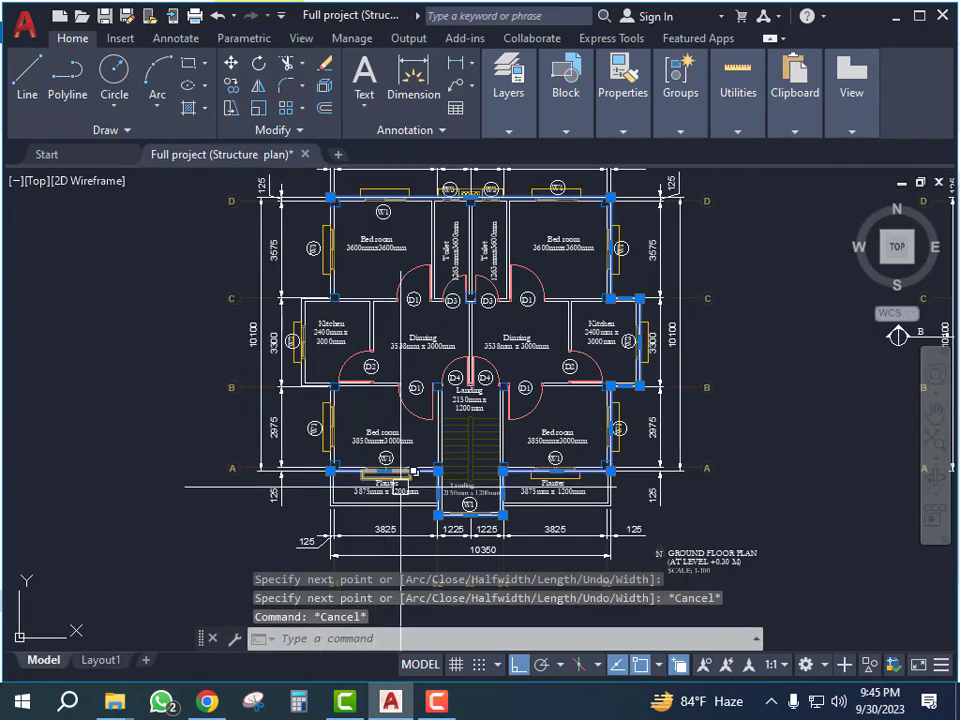
pyautogui.moveTo(438, 473); pyautogui.dragTo(430, 519, button='middle')
pyautogui.scroll(3, 312, 262)
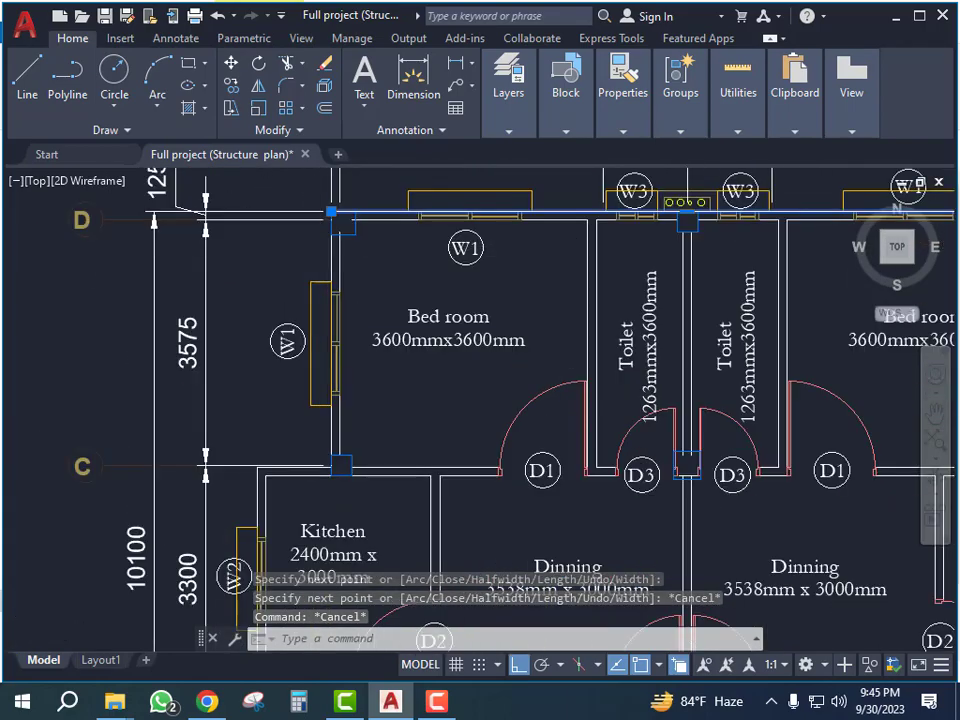
pyautogui.scroll(-4, 390, 245)
pyautogui.scroll(7, 305, 425)
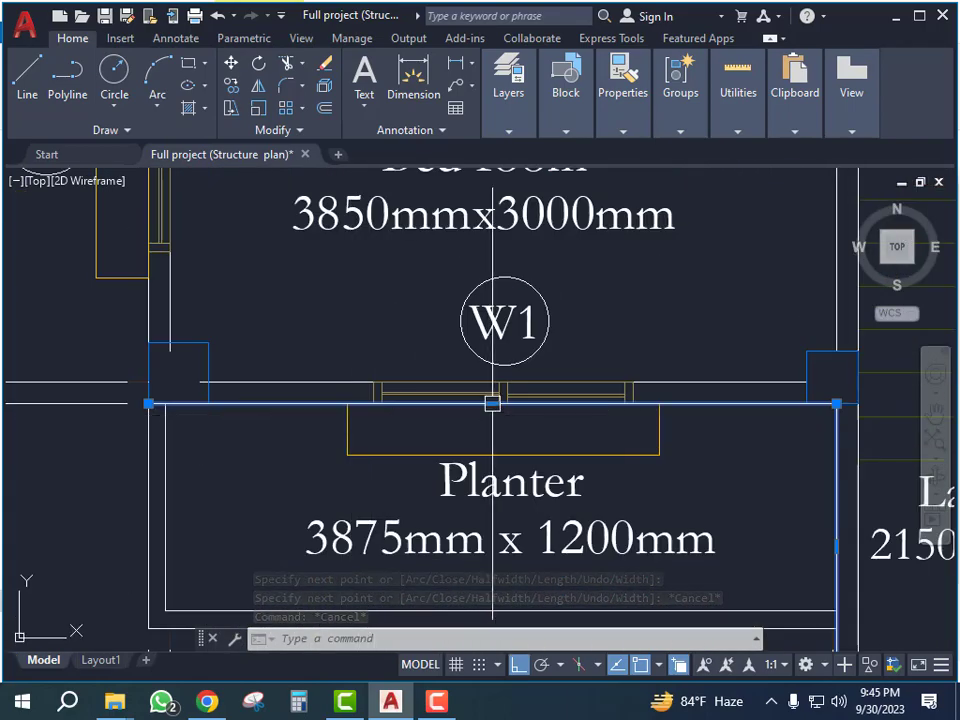
pyautogui.moveTo(492, 403)
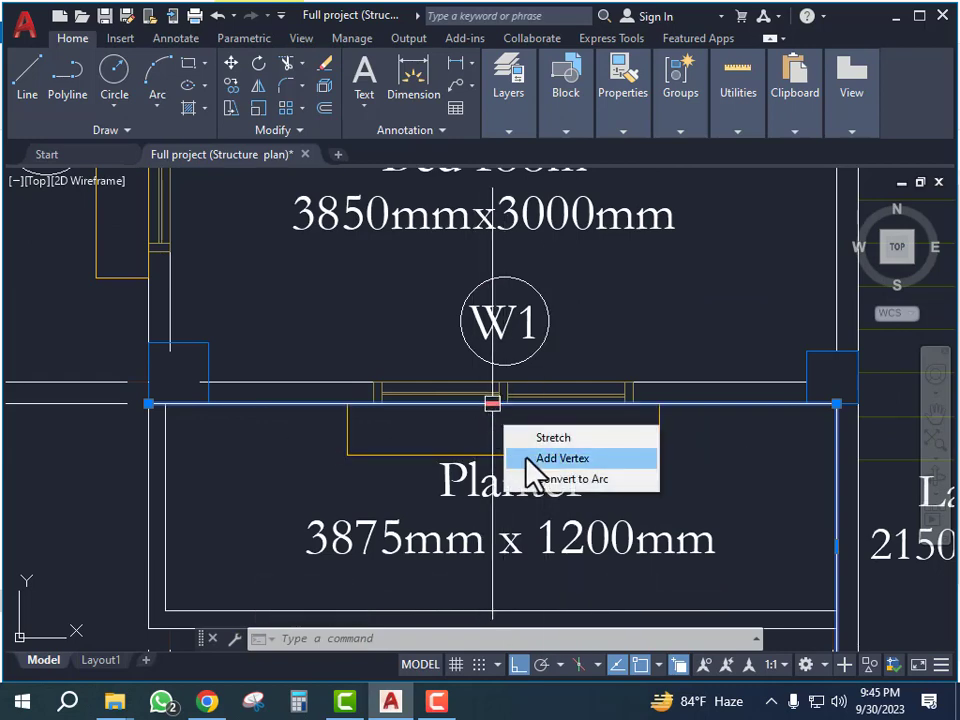
pyautogui.click(540, 457)
pyautogui.click(337, 403)
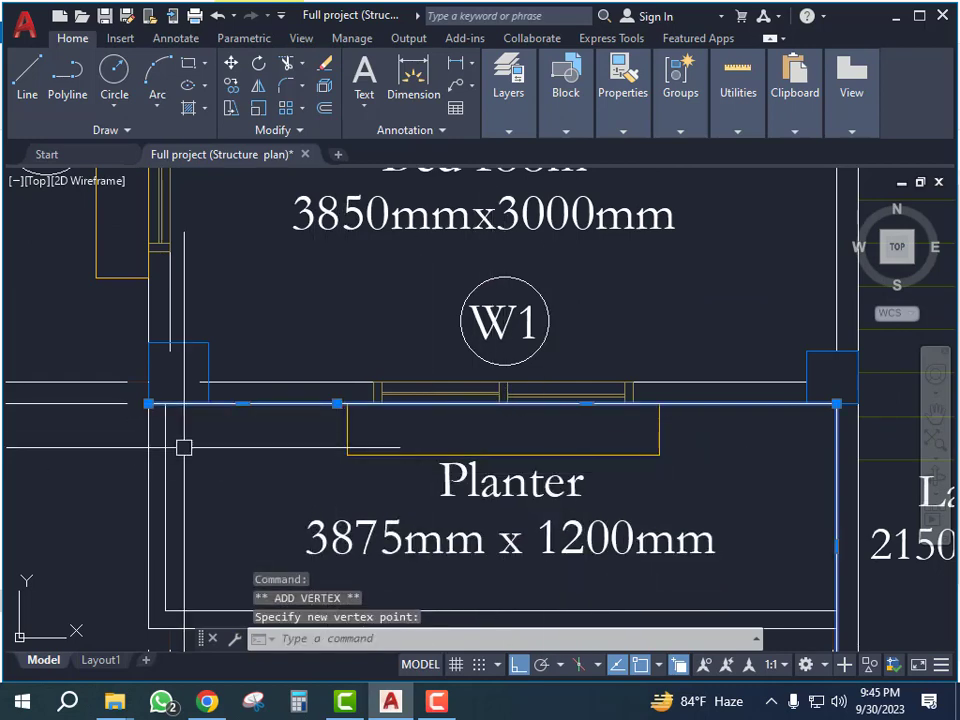
# Stretch the outline's end vertex from the grid A/01 corner to its start point at the grid D/01 corner
pyautogui.click(337, 403)
pyautogui.scroll(-8, 280, 500)
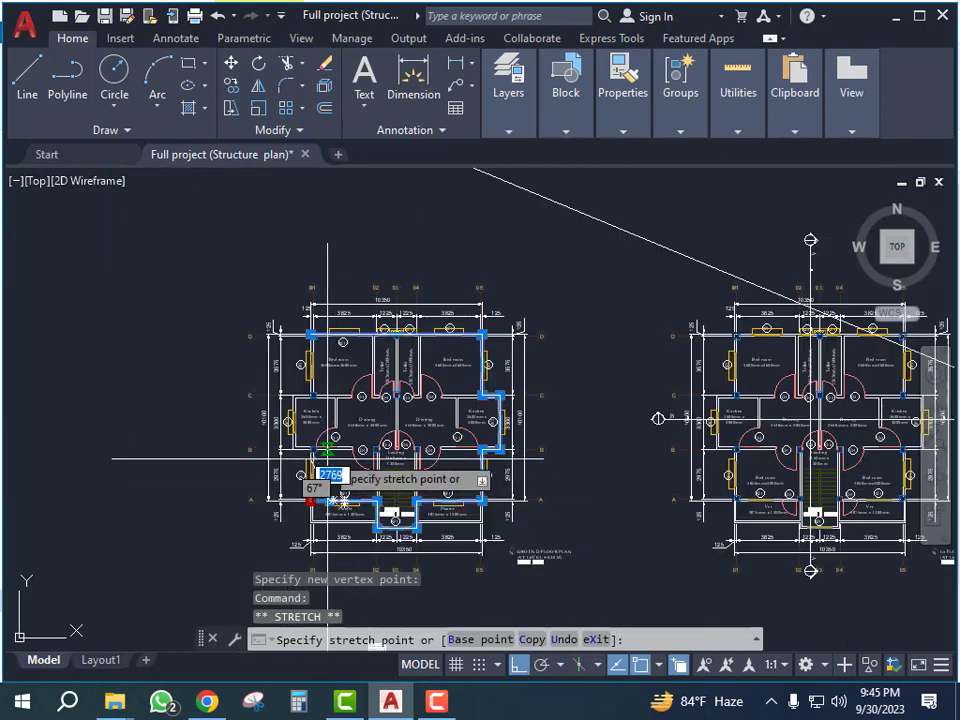
pyautogui.scroll(7, 390, 310)
pyautogui.scroll(3, 395, 305)
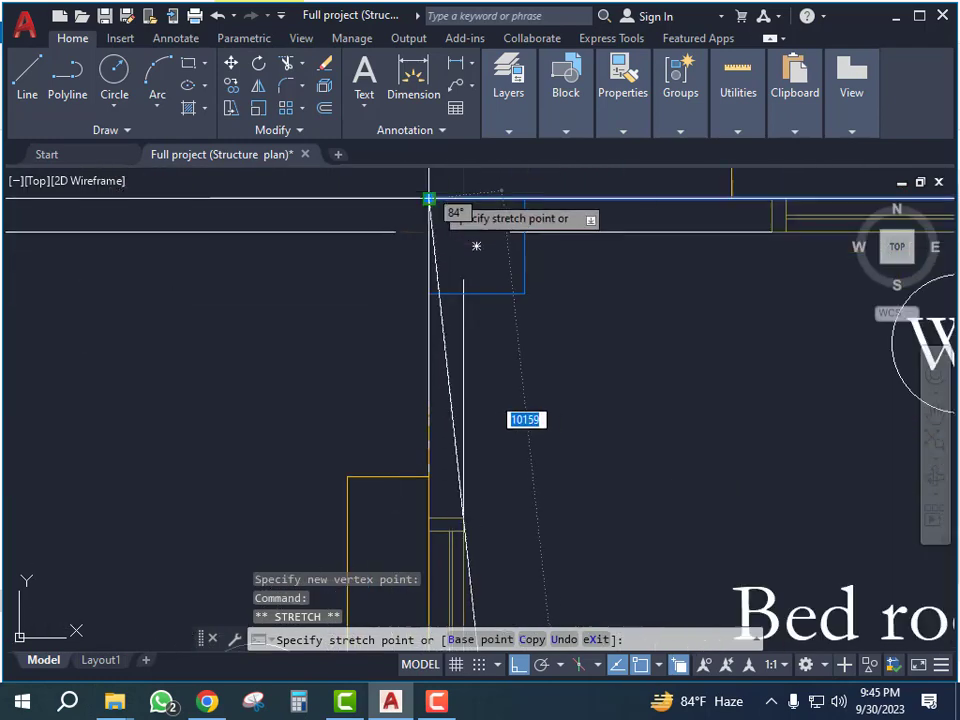
pyautogui.click(430, 195)
# Add a vertex to the slanted closing segment at the outer column corner on grids C/01
pyautogui.scroll(-3, 431, 193)
pyautogui.scroll(-5, 470, 360)
pyautogui.scroll(5, 480, 330)
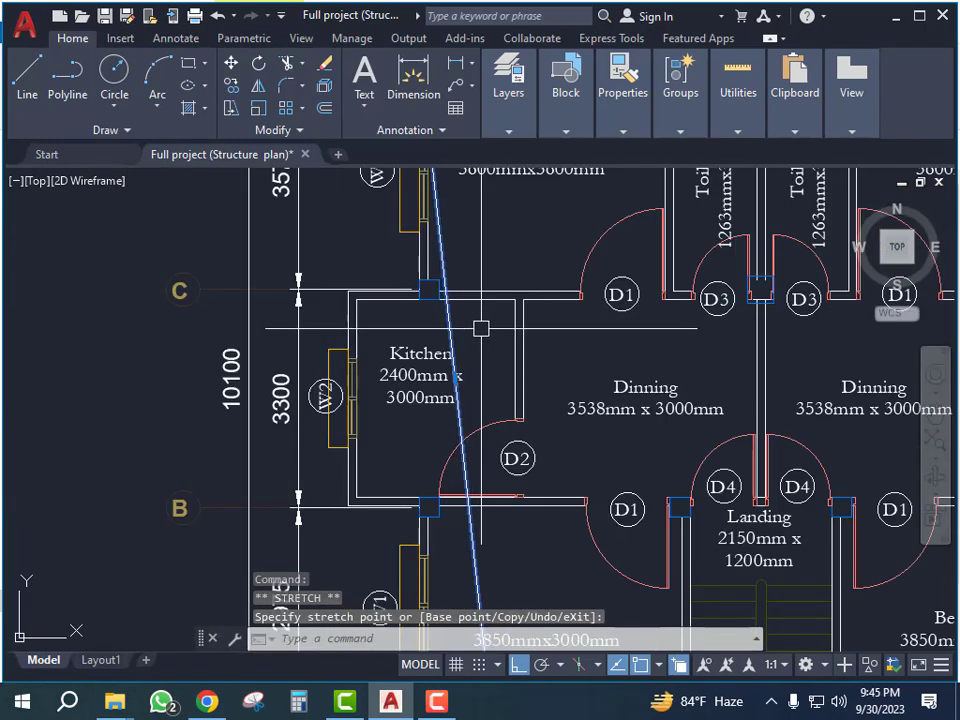
pyautogui.moveTo(457, 380)
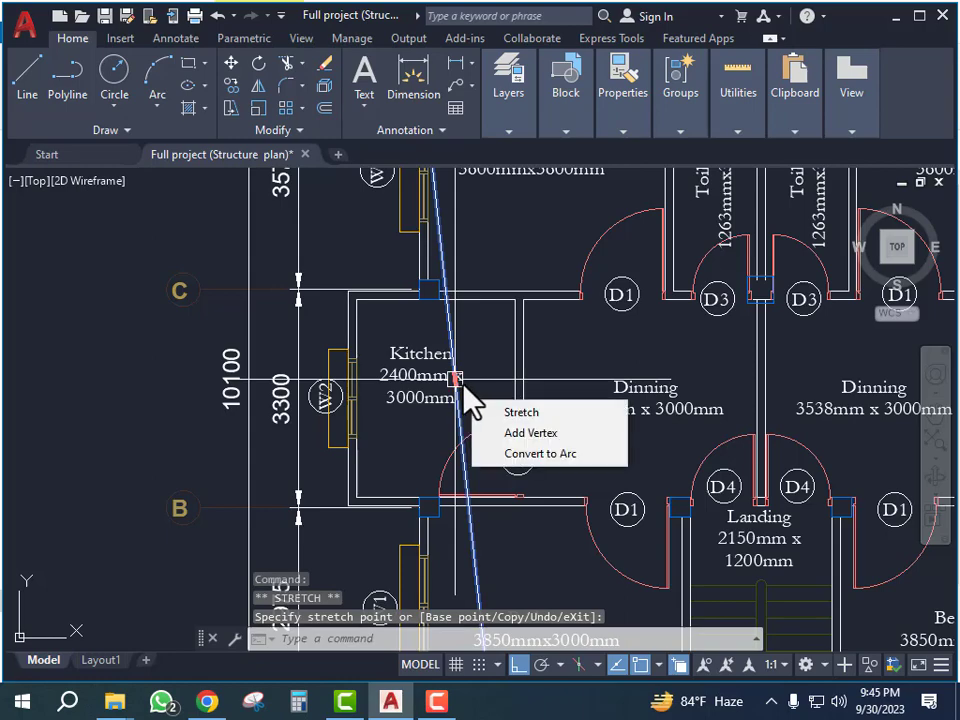
pyautogui.click(519, 432)
pyautogui.scroll(6, 456, 381)
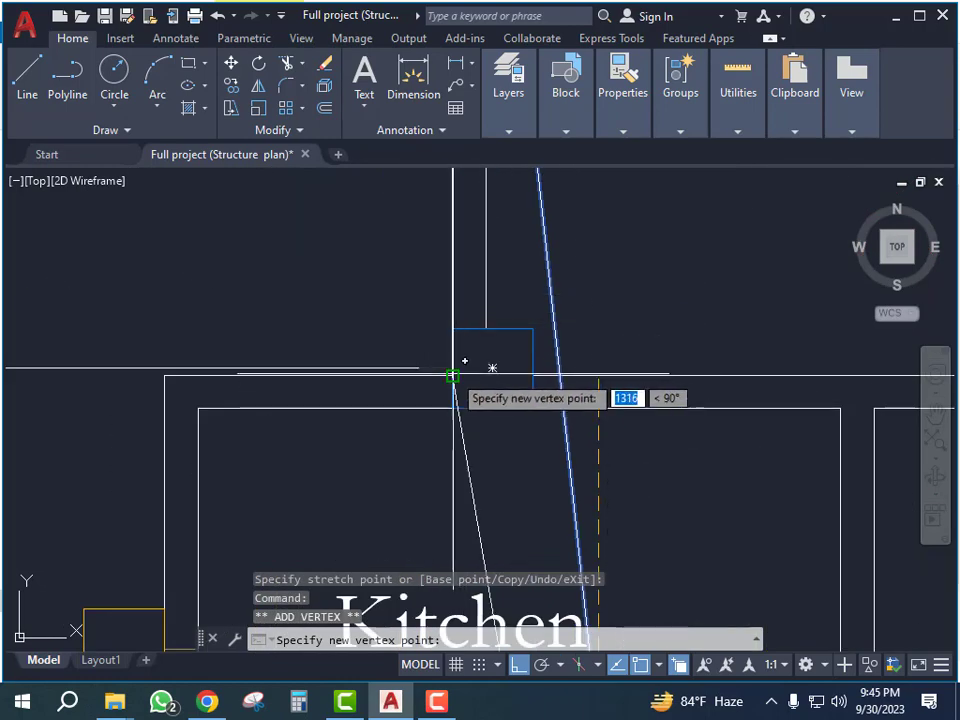
pyautogui.scroll(-6, 460, 362)
# Add a vertex to the slanted segment at the outer corner of the grid 01 side kitchen on grid C
pyautogui.scroll(4, 415, 390)
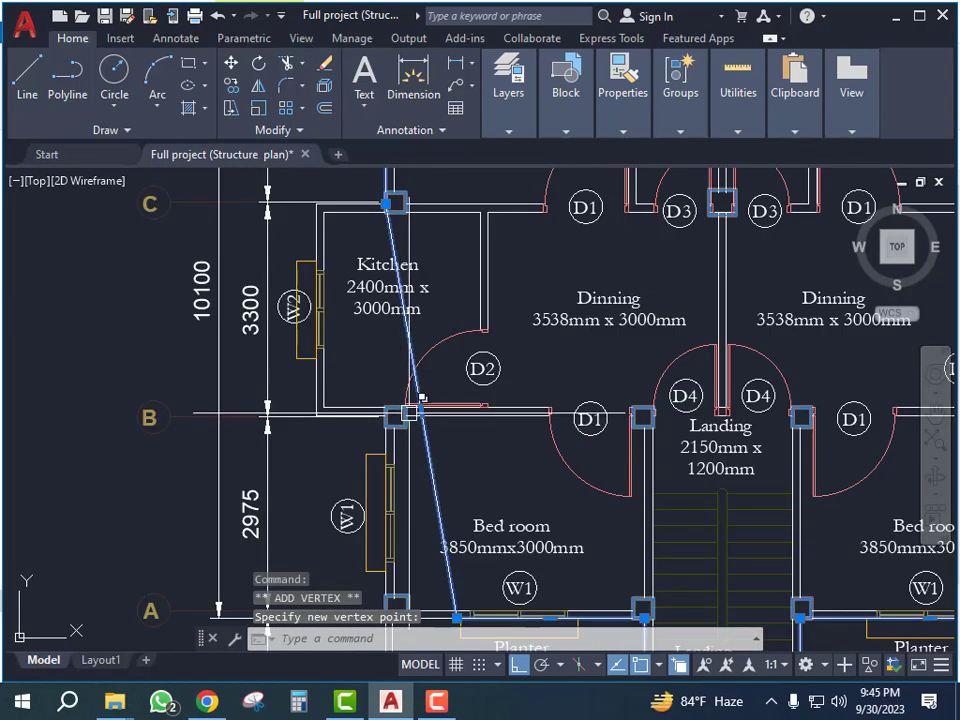
pyautogui.click(421, 398)
pyautogui.click(485, 468)
pyautogui.scroll(6, 325, 215)
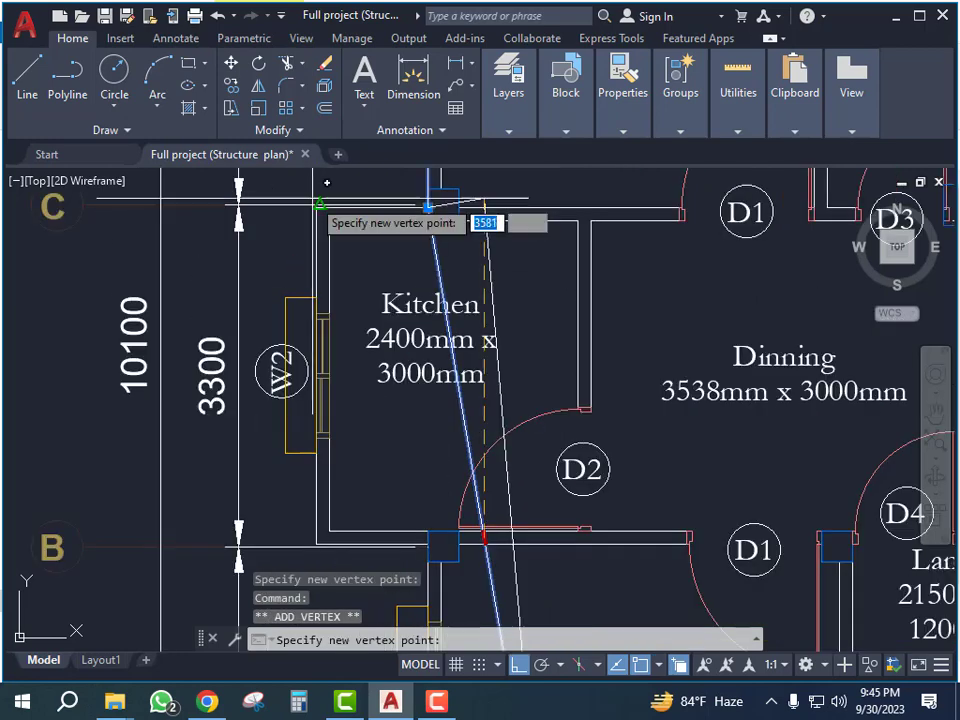
pyautogui.scroll(-5, 288, 269)
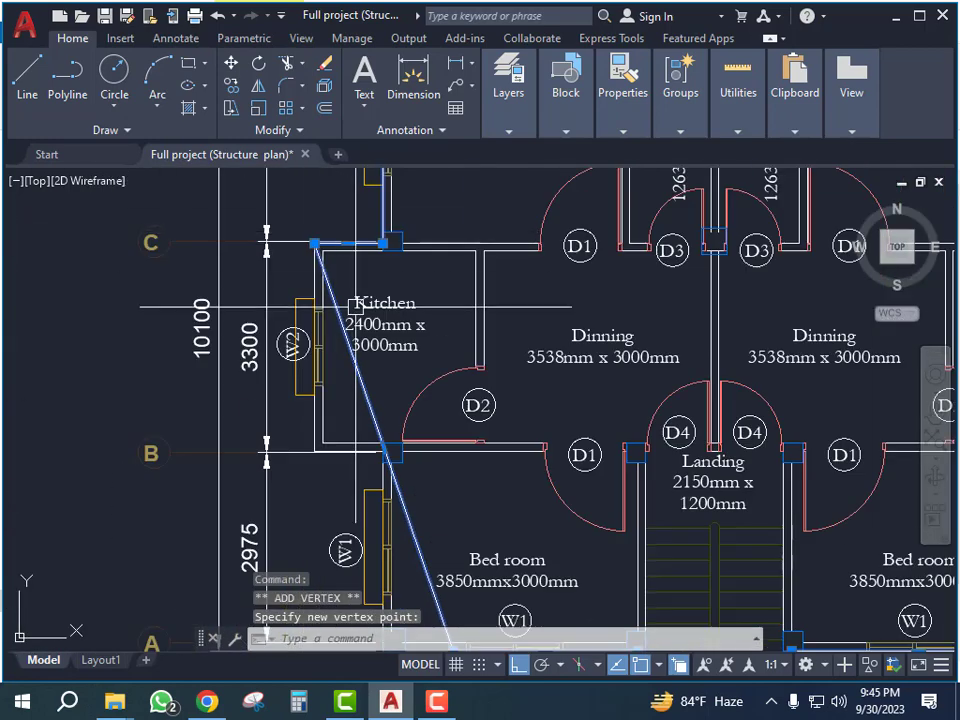
# Add a vertex to the slanted segment at the kitchen's outer corner on grid B
pyautogui.scroll(5, 333, 403)
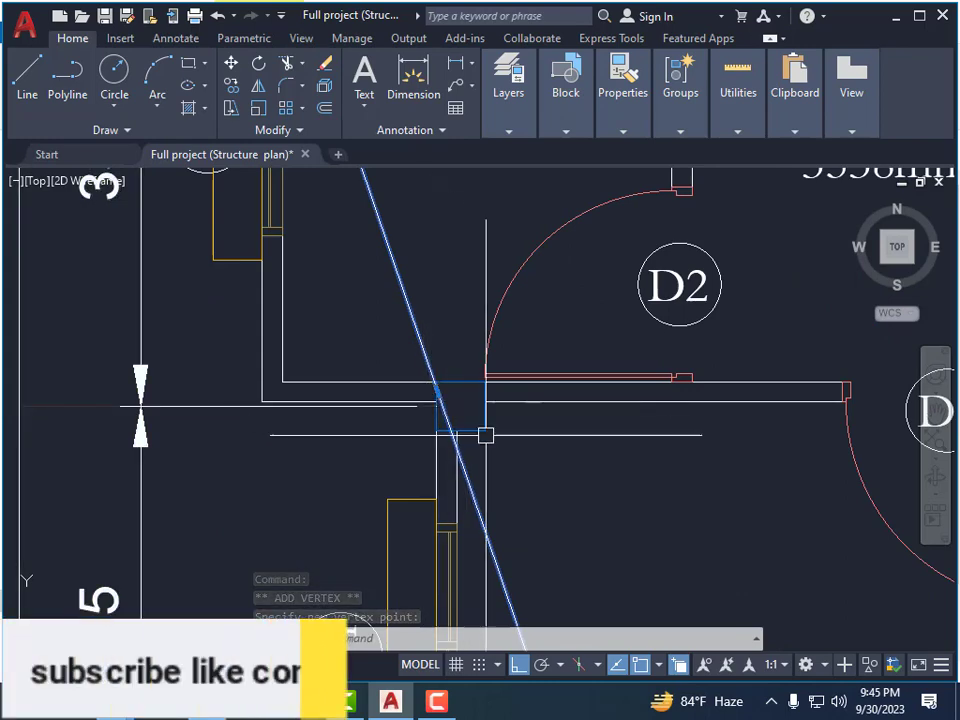
pyautogui.moveTo(437, 391)
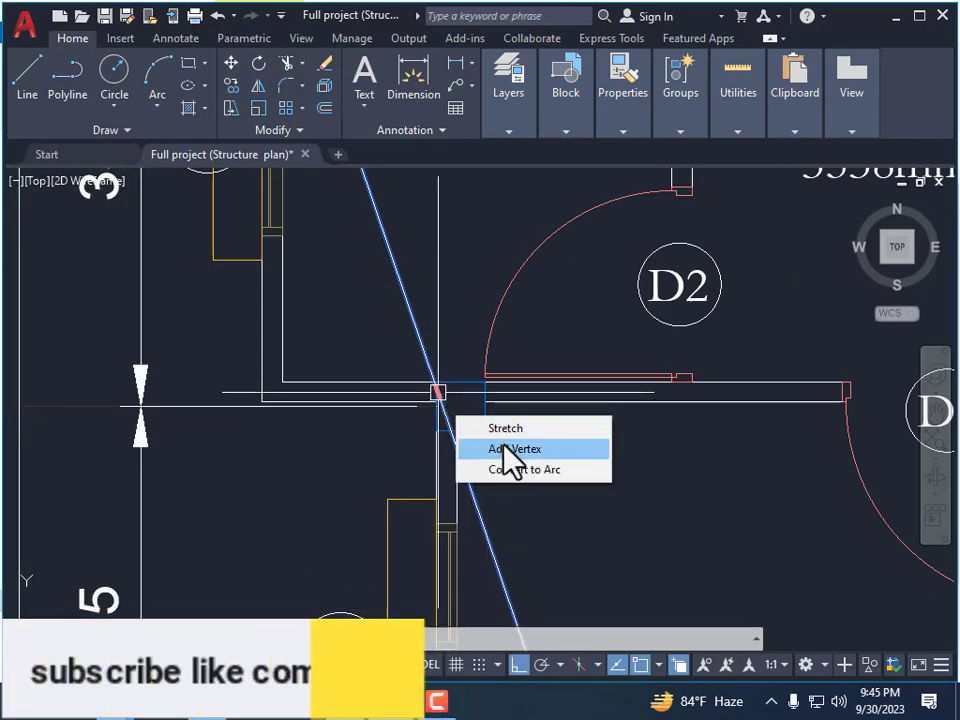
pyautogui.click(508, 449)
pyautogui.click(279, 401)
# Add a vertex to the outline's slanted segment at the outer column corner on grids B/01
pyautogui.scroll(-5, 279, 401)
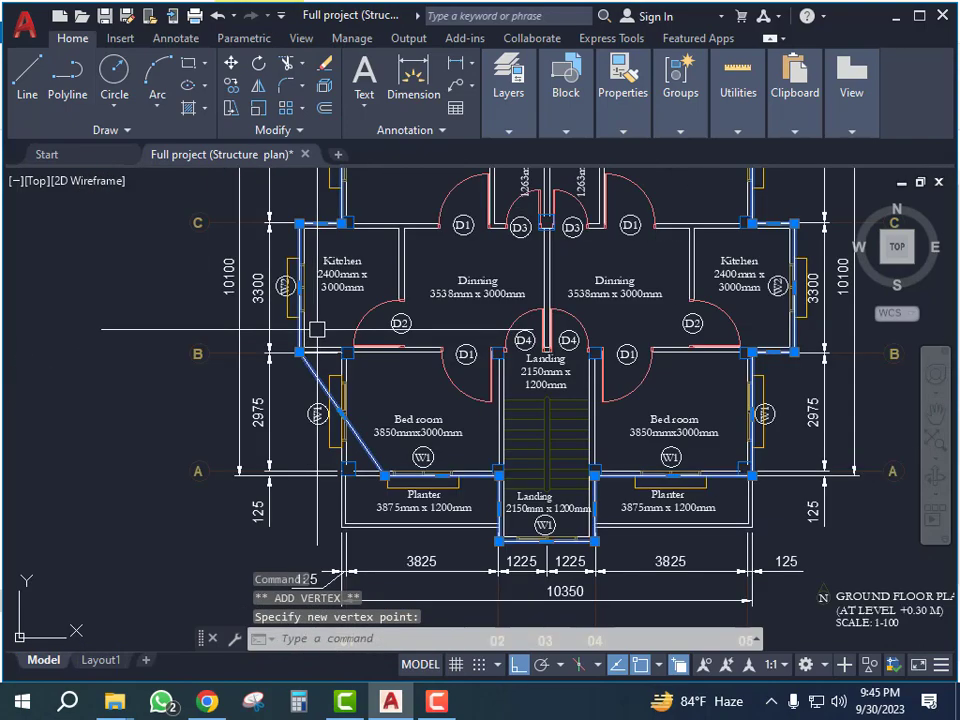
pyautogui.scroll(7, 315, 332)
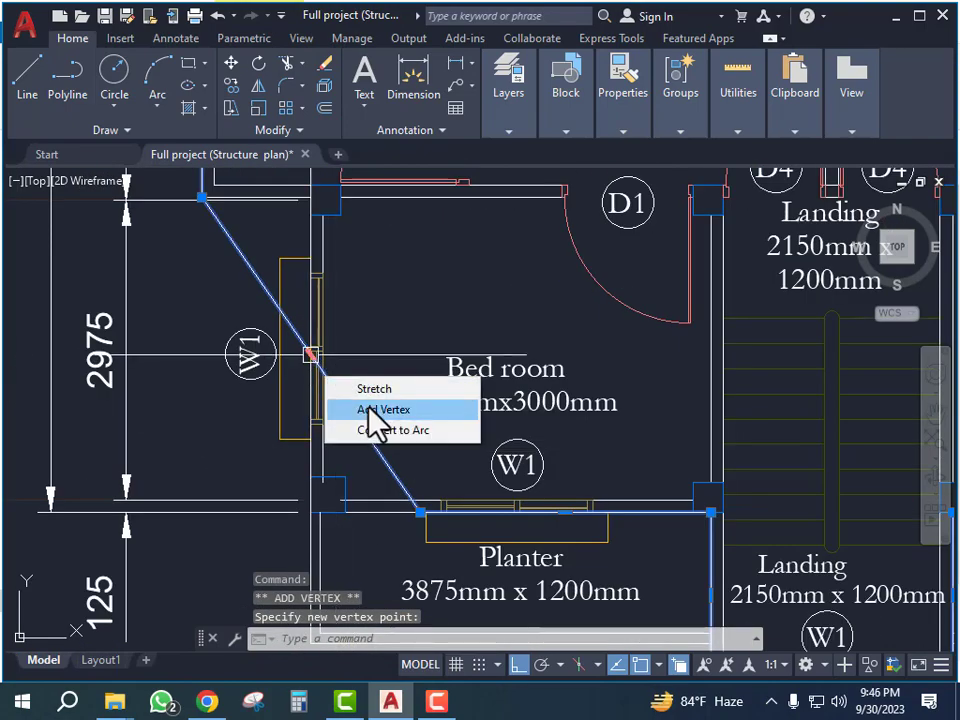
pyautogui.scroll(-5, 343, 326)
pyautogui.scroll(8, 332, 326)
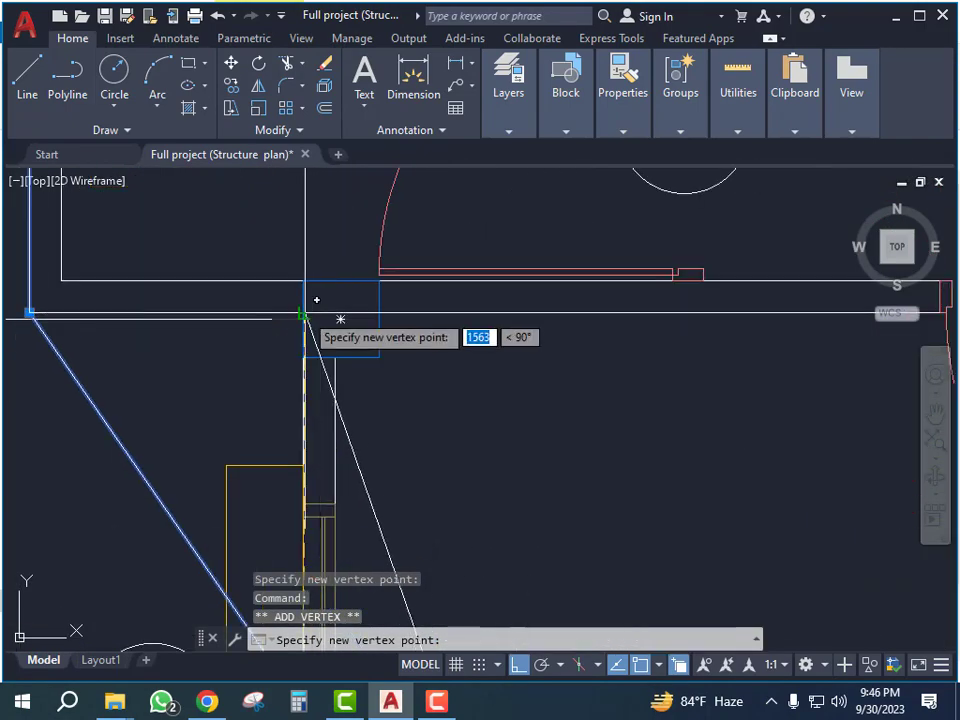
pyautogui.click(304, 315)
# Stretch the outline vertex beside the planter to the outer column corner on grids A/01 and clear the selection
pyautogui.scroll(-4, 388, 285)
pyautogui.scroll(2, 397, 404)
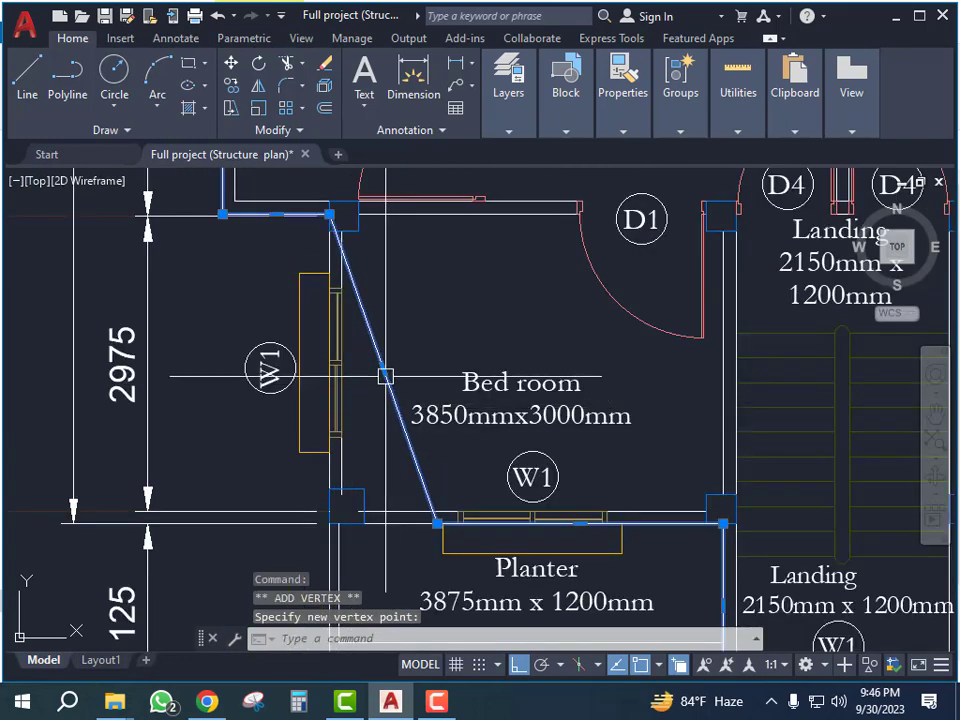
pyautogui.scroll(4, 322, 528)
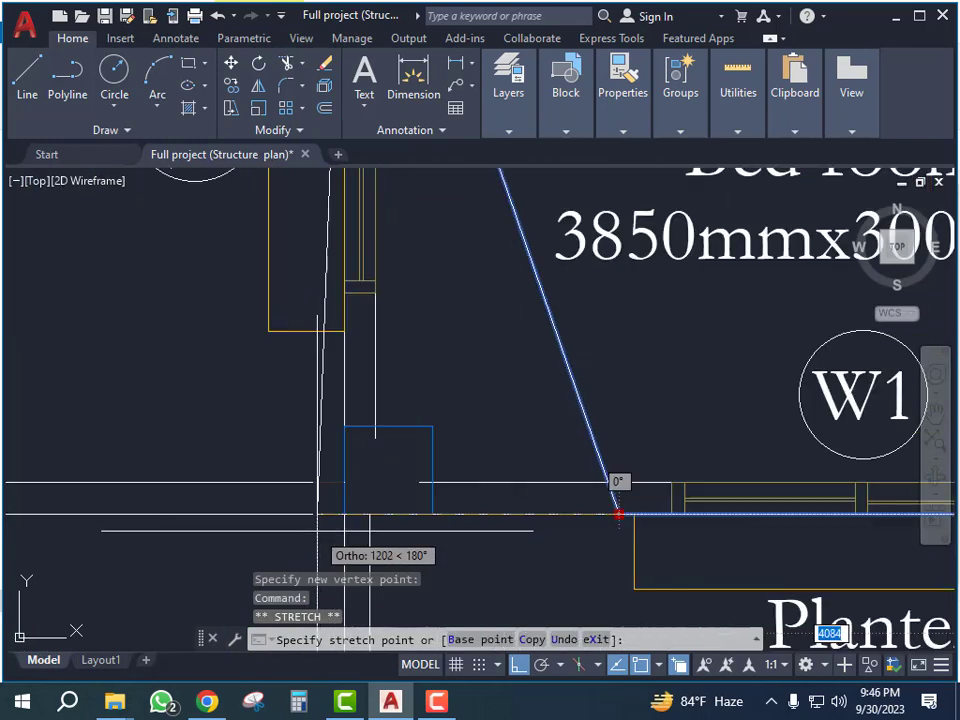
pyautogui.click(331, 522)
pyautogui.scroll(-5, 394, 326)
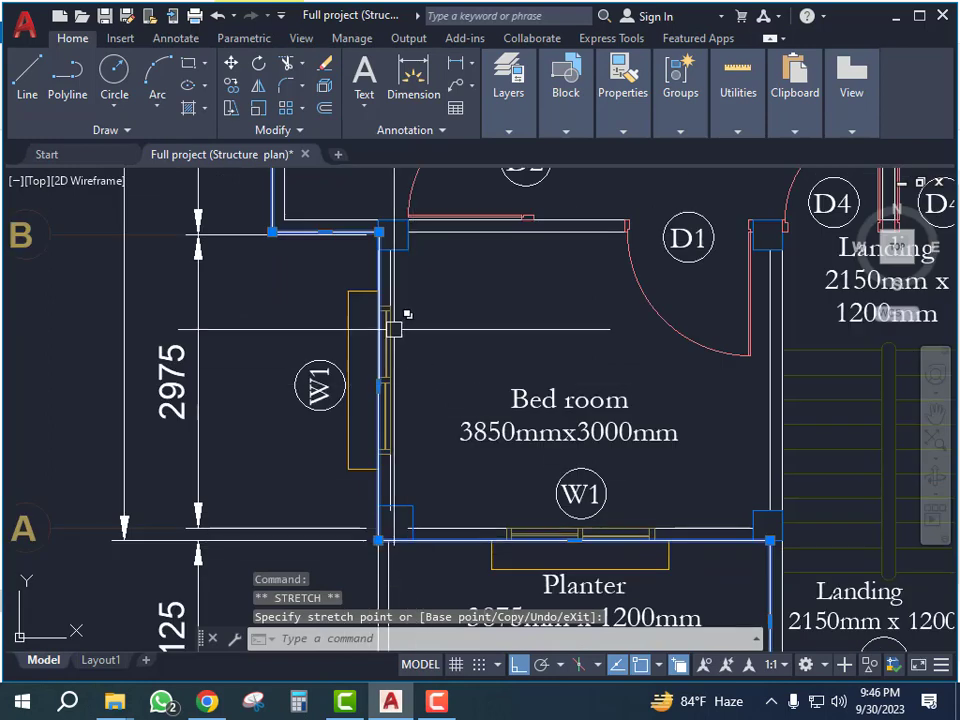
pyautogui.scroll(7, 375, 225)
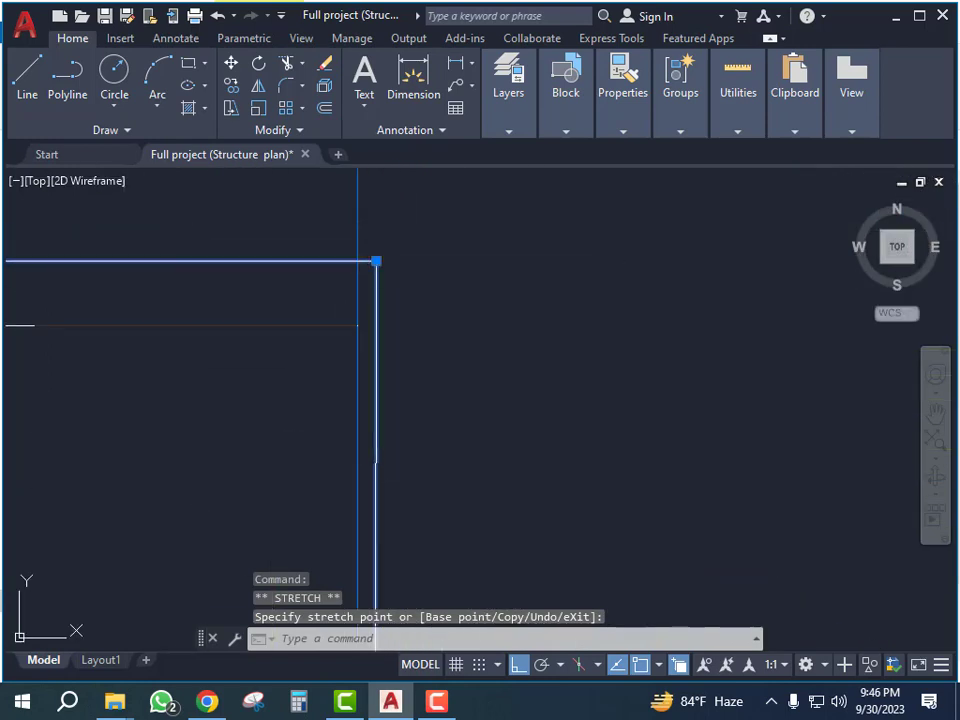
pyautogui.scroll(-5, 371, 246)
pyautogui.press('Escape')
pyautogui.scroll(3, 400, 573)
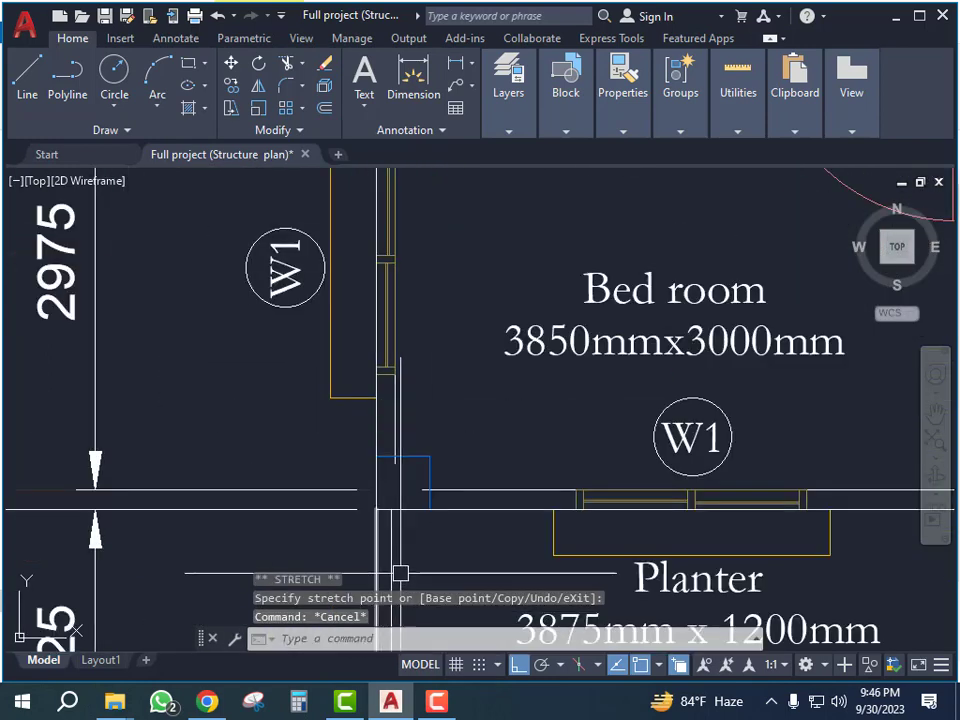
# Copy the traced outline from the inner corner of the A/05 column to the matching column corner in the ground floor layout plan
pyautogui.scroll(2, 401, 573)
pyautogui.click(467, 468)
pyautogui.scroll(-8, 401, 486)
pyautogui.moveTo(510, 492); pyautogui.dragTo(418, 499, button='middle')
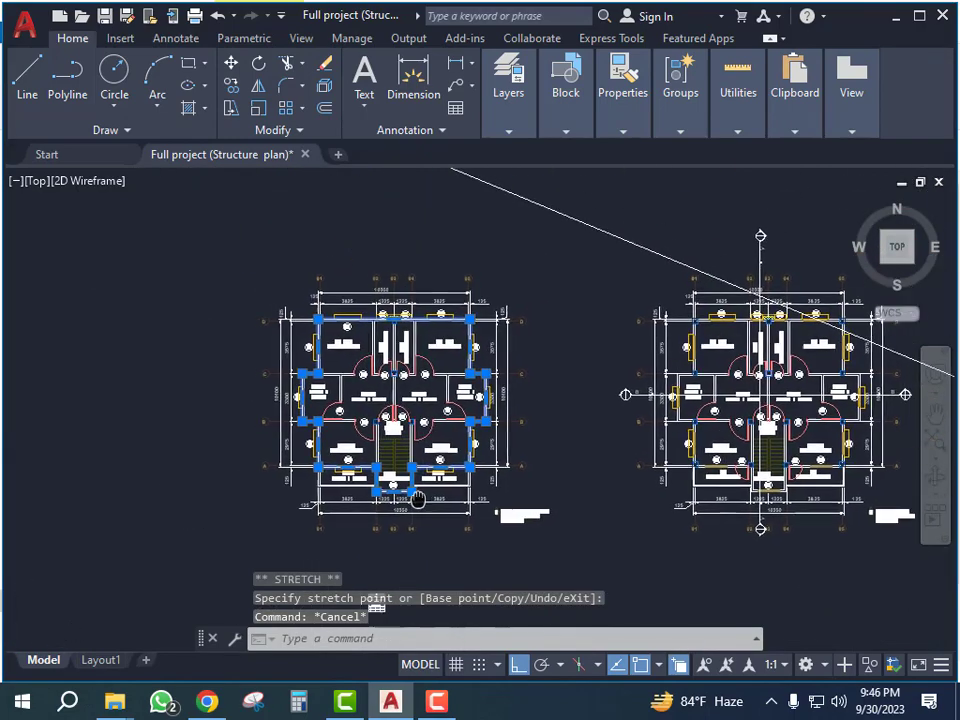
pyautogui.scroll(7, 418, 499)
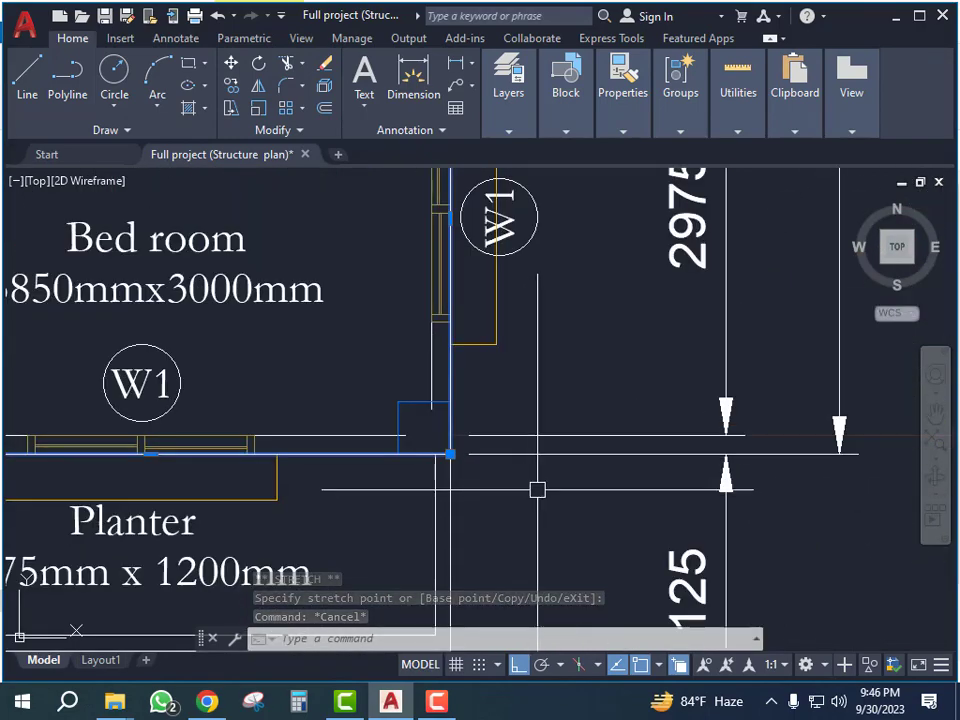
pyautogui.write('cp')
pyautogui.press('Return')
pyautogui.scroll(2, 470, 460)
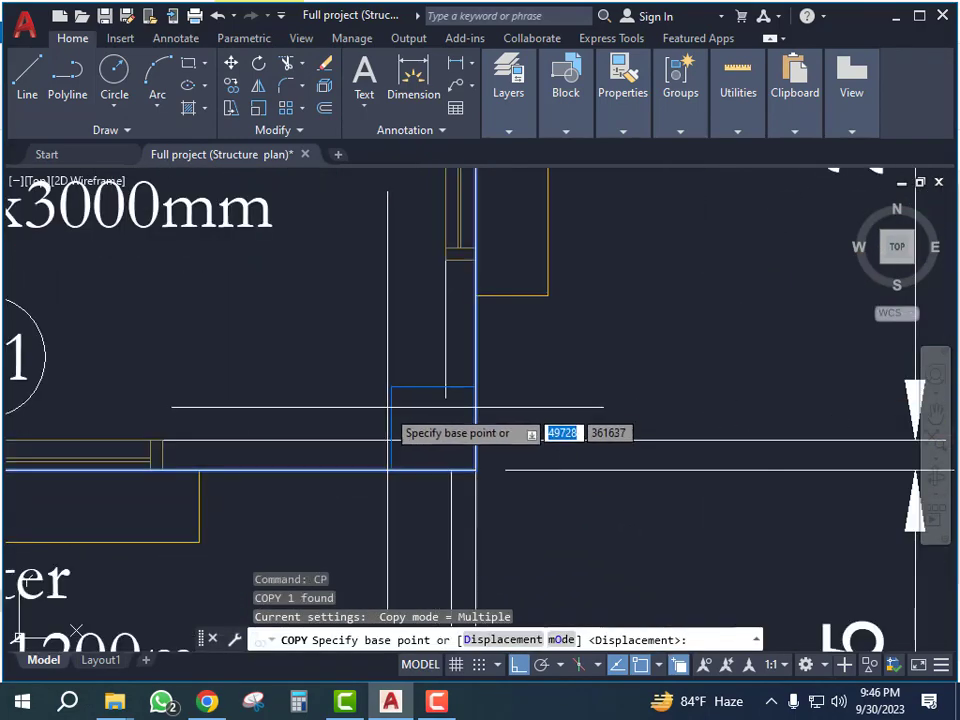
pyautogui.click(391, 386)
pyautogui.scroll(-8, 326, 405)
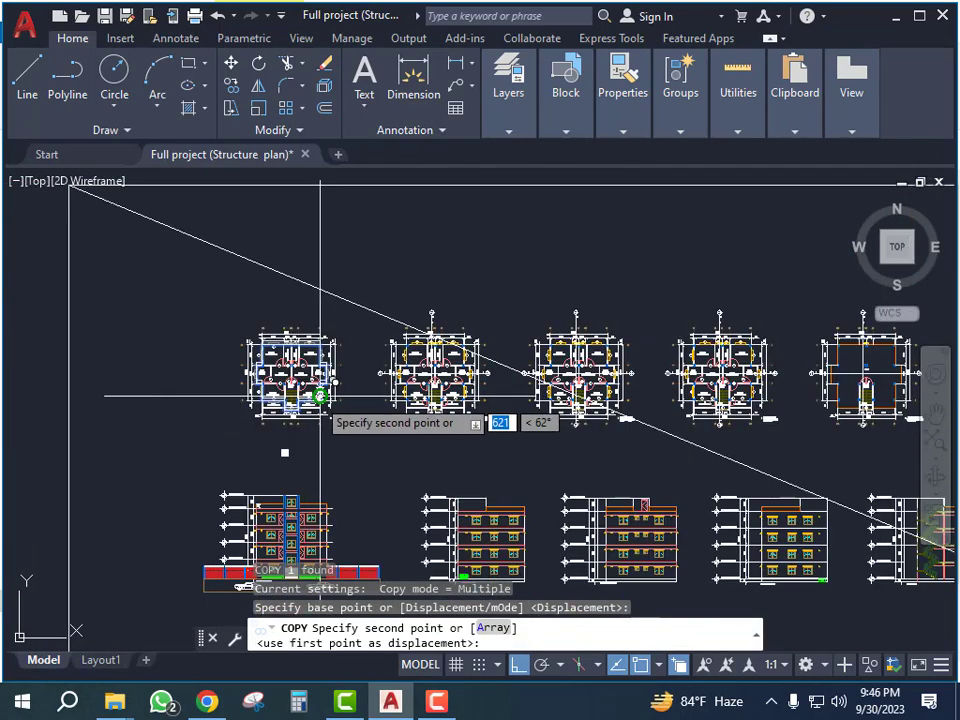
pyautogui.scroll(-5, 360, 438)
pyautogui.scroll(4, 414, 478)
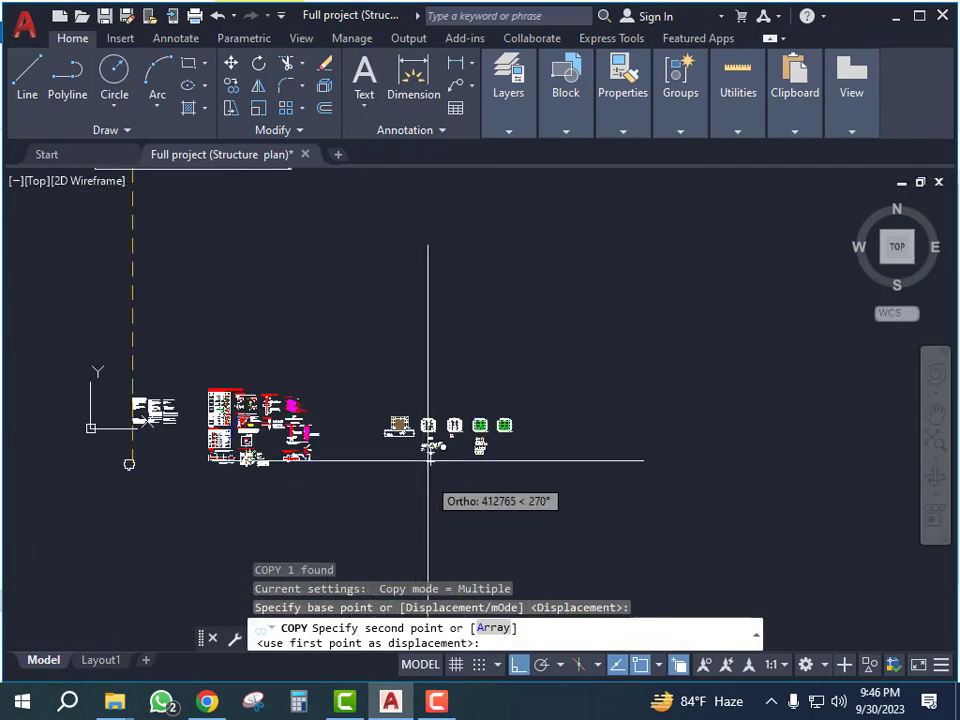
pyautogui.scroll(10, 632, 482)
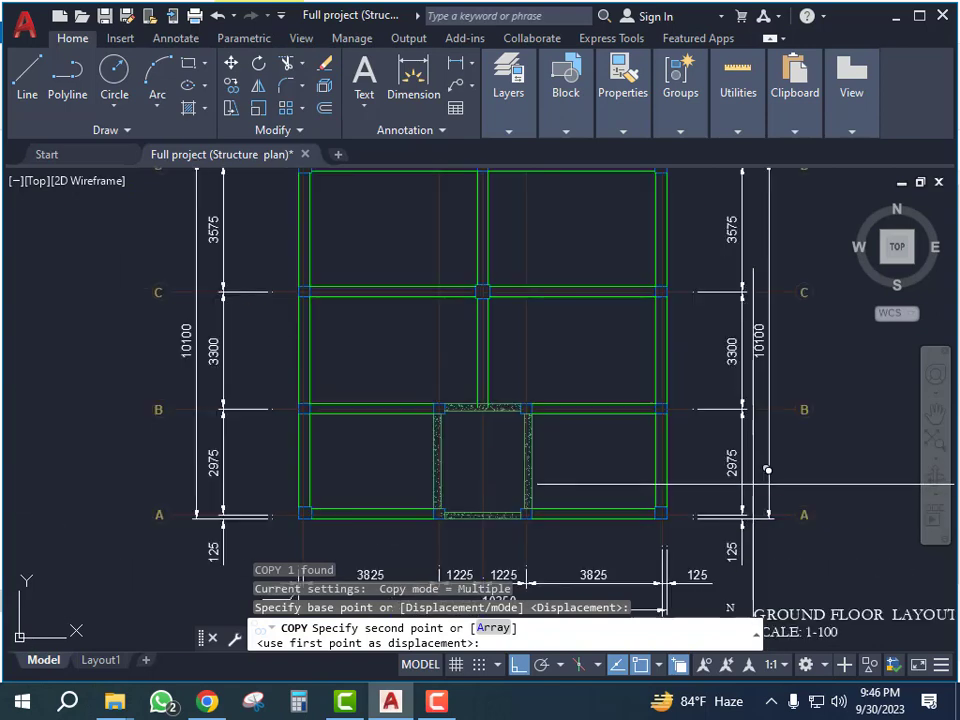
pyautogui.click(581, 412)
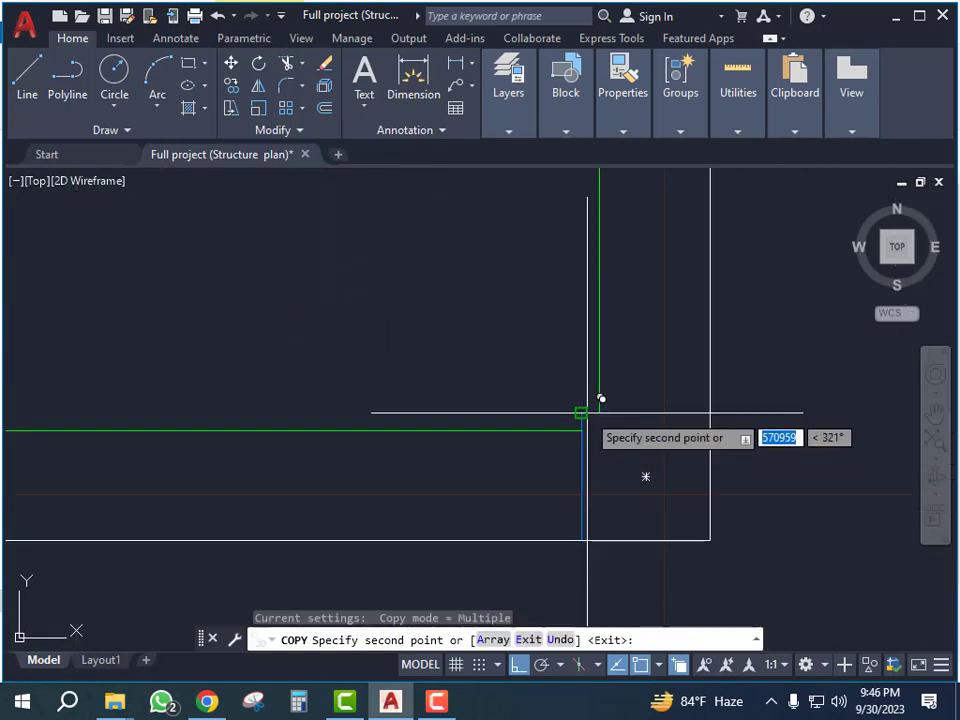
pyautogui.press('Escape')
# Examine the copied outline against the columns and beams of the ground floor layout plan and look over the neighbouring drawings
pyautogui.scroll(-6, 645, 437)
pyautogui.scroll(4, 496, 489)
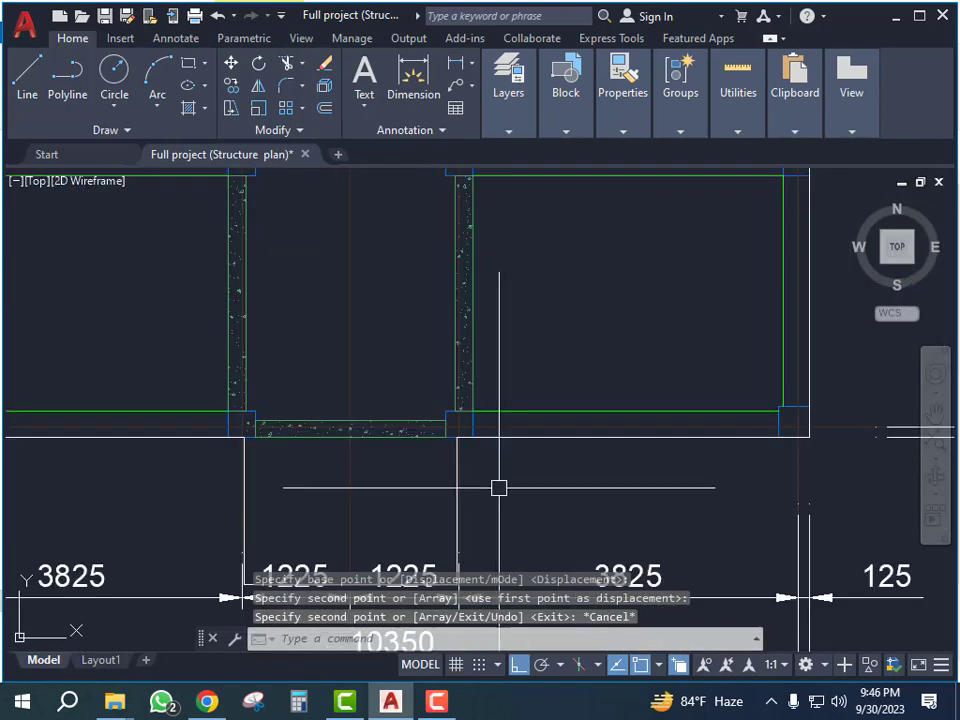
pyautogui.click(489, 480)
pyautogui.scroll(-6, 579, 446)
pyautogui.press('Escape')
pyautogui.scroll(6, 512, 454)
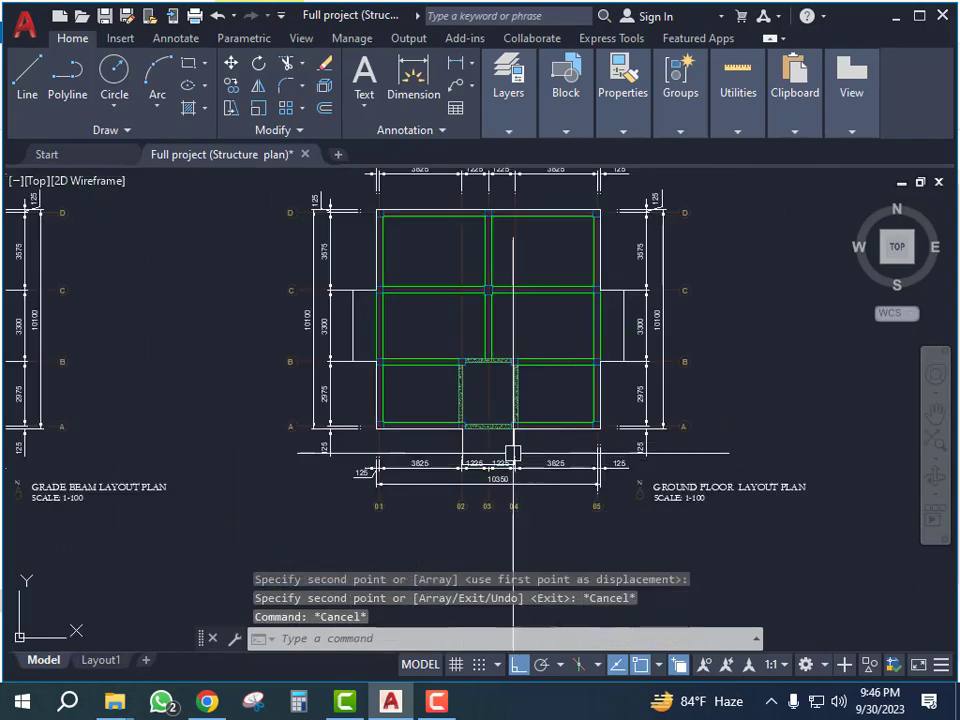
pyautogui.scroll(-6, 527, 400)
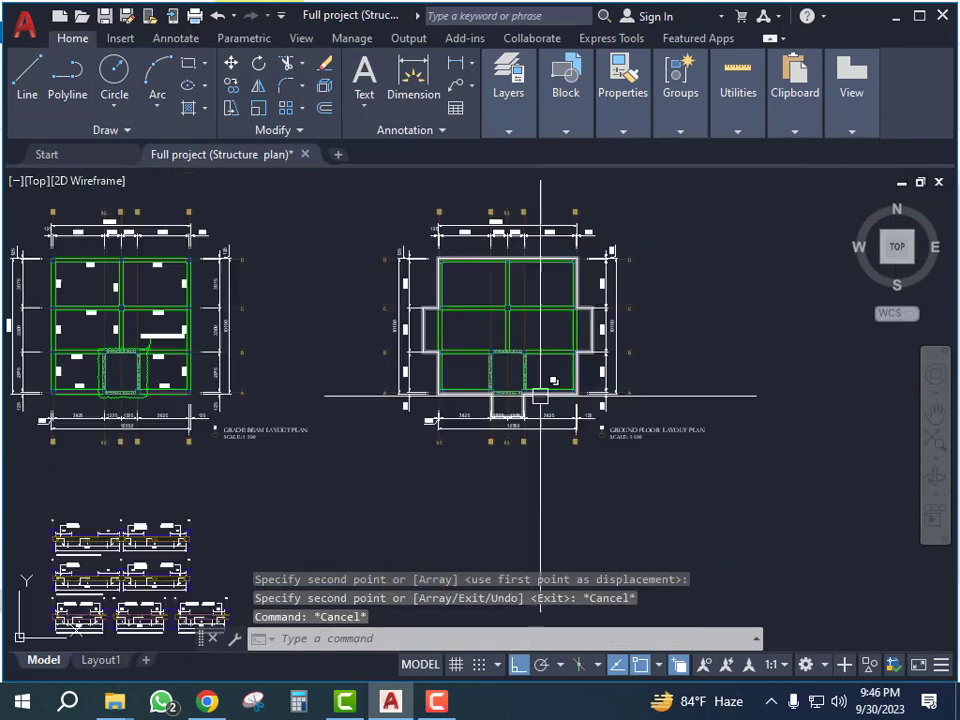
pyautogui.moveTo(540, 396); pyautogui.dragTo(566, 437, button='middle')
pyautogui.scroll(-2, 607, 433)
pyautogui.scroll(4, 290, 448)
pyautogui.moveTo(327, 440)
pyautogui.mouseDown(button='middle')
pyautogui.moveTo(527, 395)
pyautogui.moveTo(575, 374)
pyautogui.mouseUp(button='middle')
pyautogui.scroll(-4, 575, 374)
pyautogui.scroll(4, 360, 384)
pyautogui.moveTo(326, 401); pyautogui.dragTo(443, 386, button='middle')
pyautogui.scroll(-4, 443, 386)
pyautogui.scroll(-2, 390, 430)
pyautogui.moveTo(378, 440); pyautogui.dragTo(542, 401, button='middle')
pyautogui.scroll(8, 414, 358)
pyautogui.moveTo(555, 305); pyautogui.dragTo(464, 357, button='middle')
pyautogui.scroll(-4, 362, 402)
pyautogui.moveTo(508, 424); pyautogui.dragTo(160, 421, button='middle')
pyautogui.moveTo(554, 429); pyautogui.dragTo(306, 422, button='middle')
pyautogui.moveTo(842, 404); pyautogui.dragTo(276, 402, button='middle')
pyautogui.scroll(5, 362, 400)
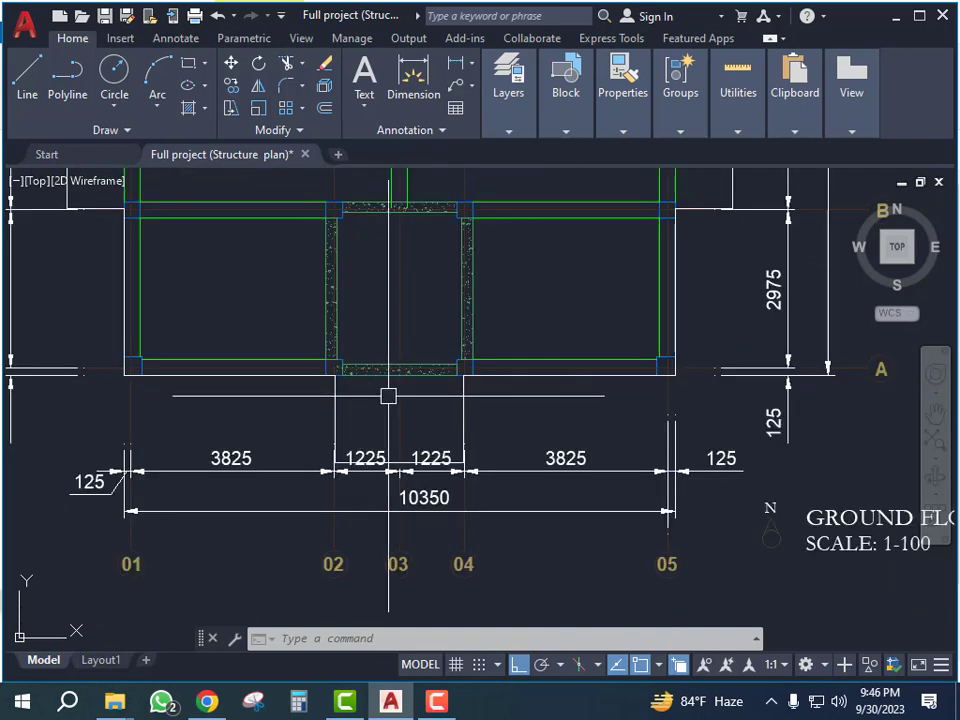
pyautogui.moveTo(528, 428); pyautogui.dragTo(491, 461, button='middle')
pyautogui.scroll(-3, 495, 471)
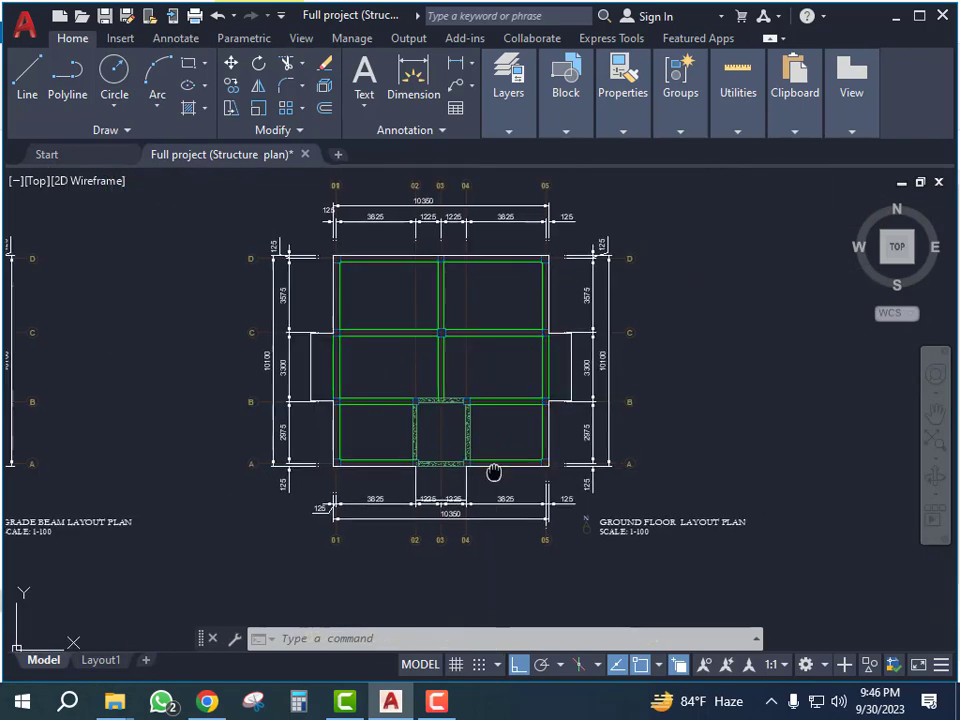
pyautogui.scroll(3, 587, 372)
pyautogui.scroll(-6, 589, 368)
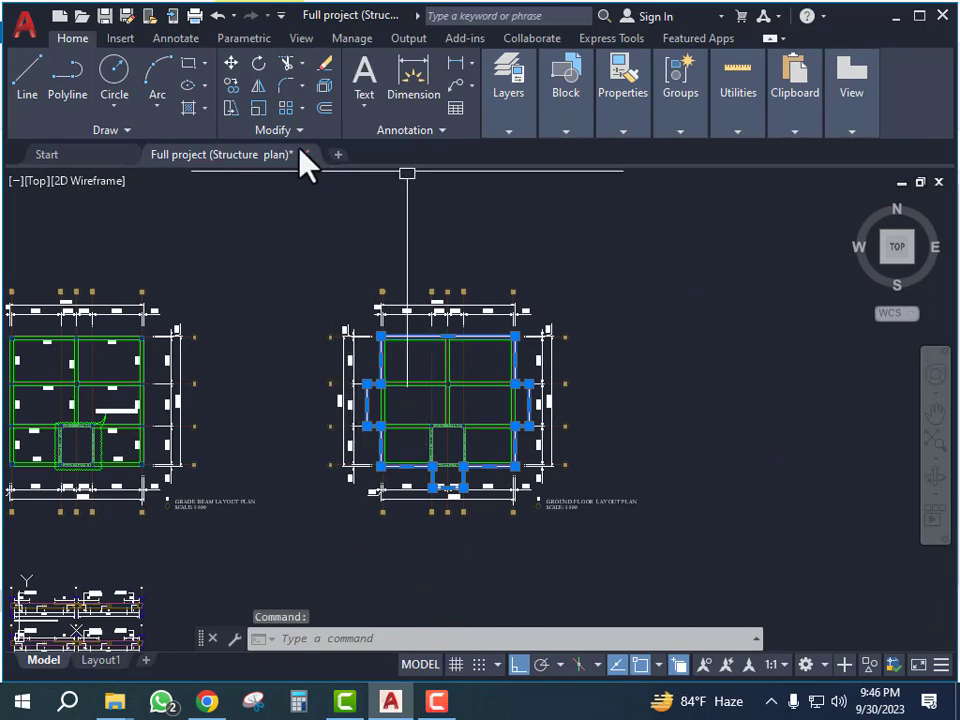
pyautogui.press('Escape')
pyautogui.press('Escape')
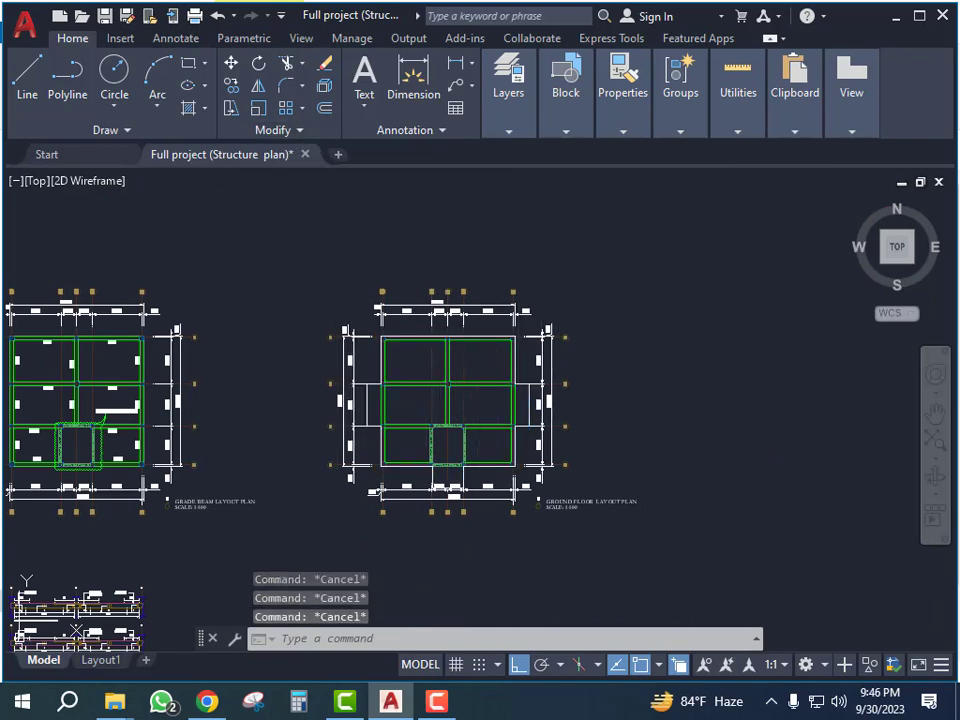
# Create a new layer named SLAB OUTLINE with color 63
pyautogui.write('LA')
pyautogui.press('Return')
pyautogui.click(145, 90)
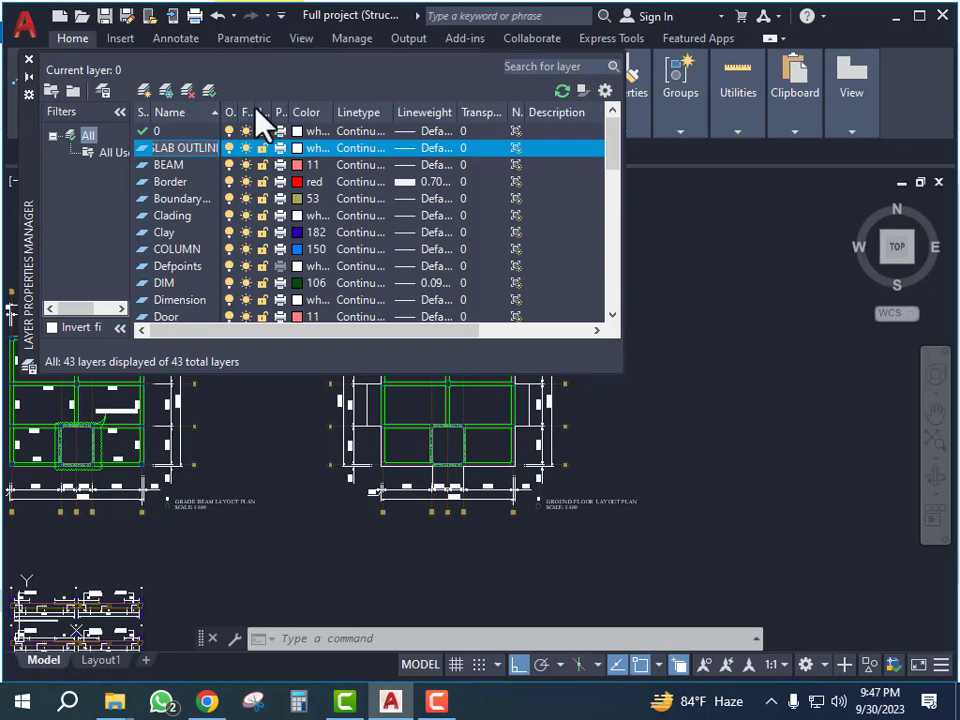
pyautogui.click(299, 148)
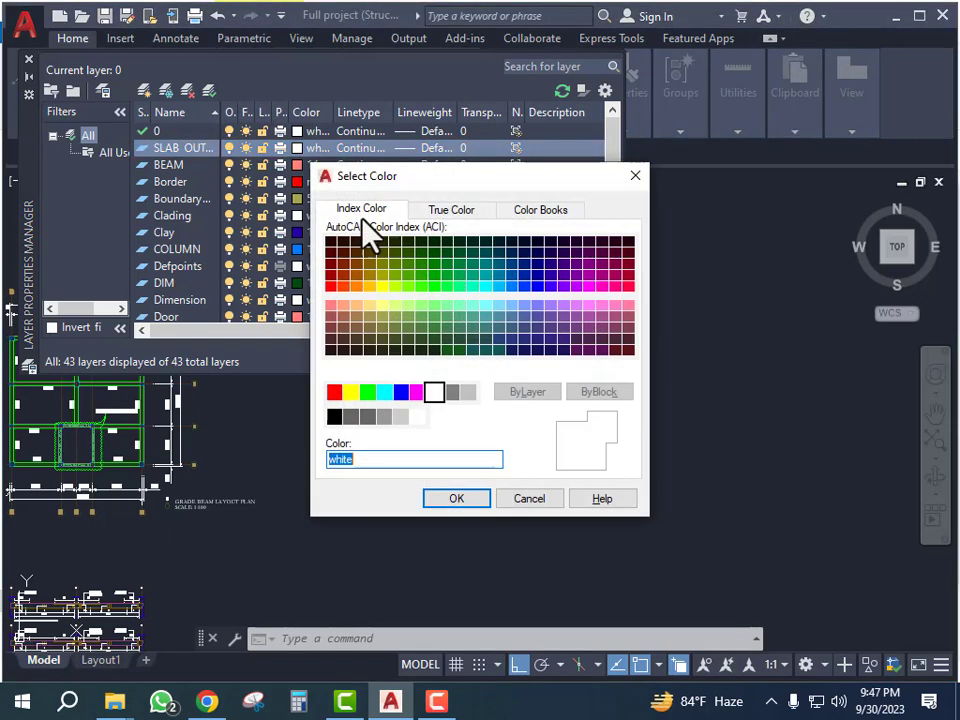
pyautogui.click(397, 318)
pyautogui.click(452, 498)
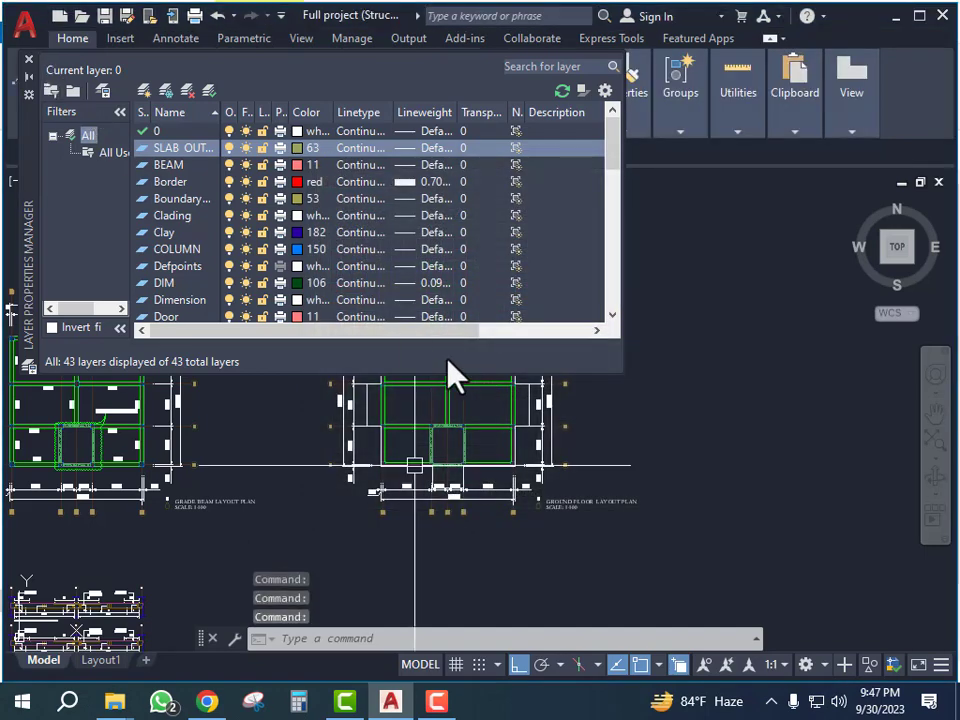
pyautogui.click(28, 59)
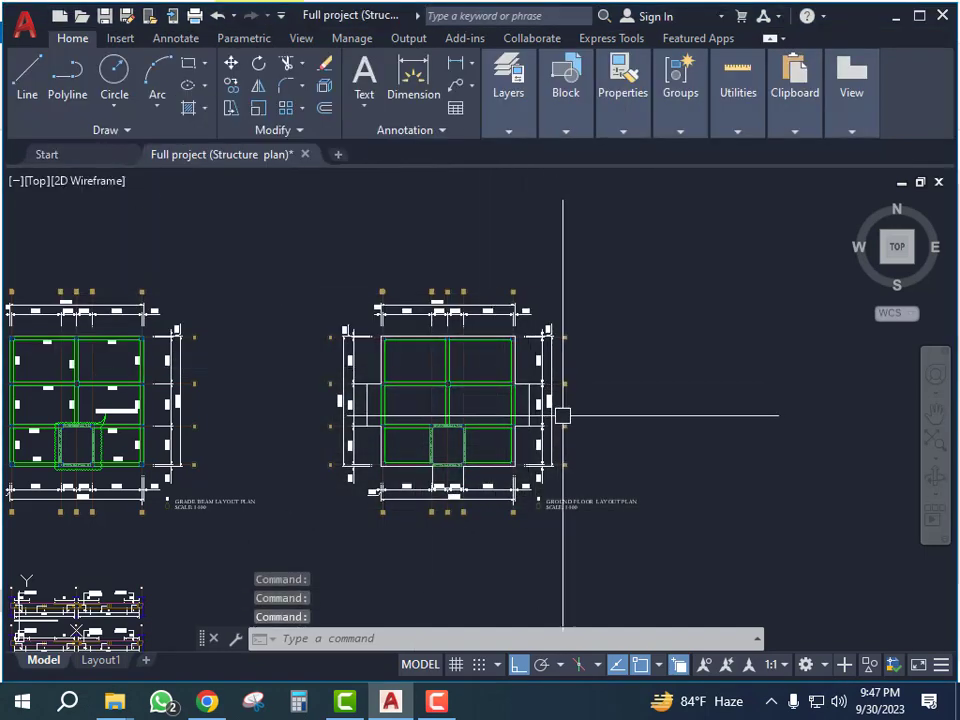
# Assign the copied outline in the ground floor layout plan to the SLAB OUTLINE layer and clear the selection
pyautogui.scroll(6, 561, 411)
pyautogui.scroll(-2, 435, 398)
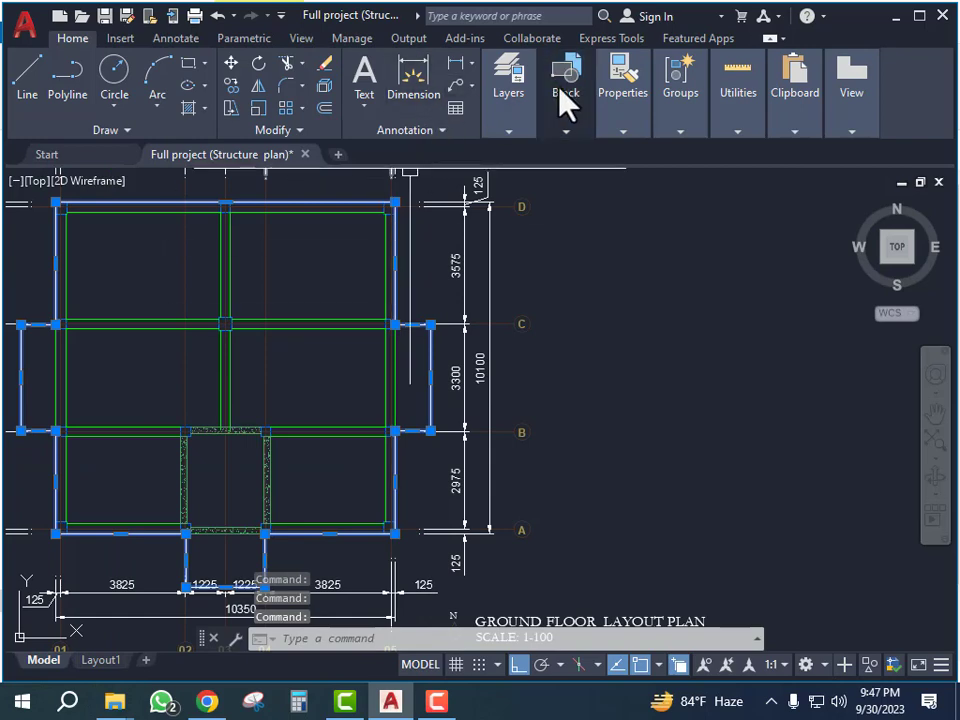
pyautogui.moveTo(499, 122)
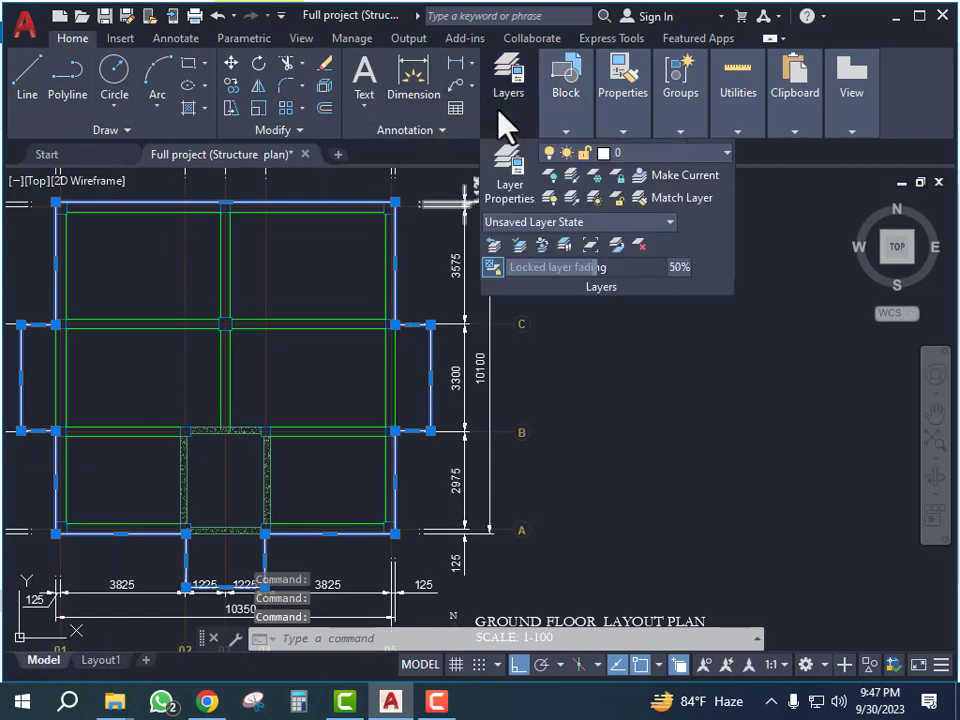
pyautogui.click(721, 156)
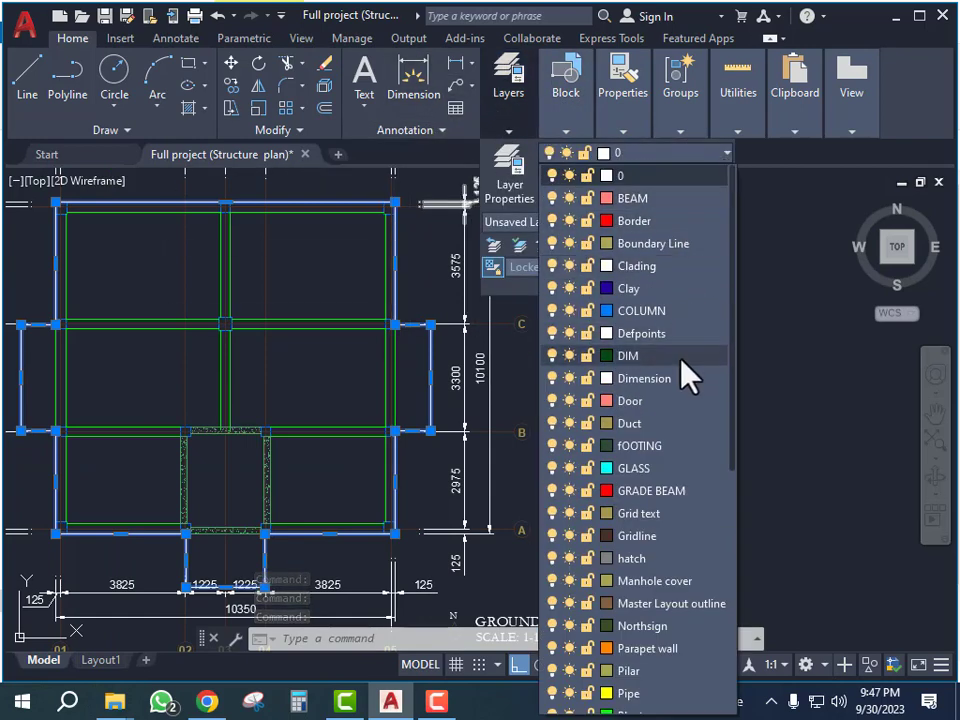
pyautogui.scroll(-2, 658, 490)
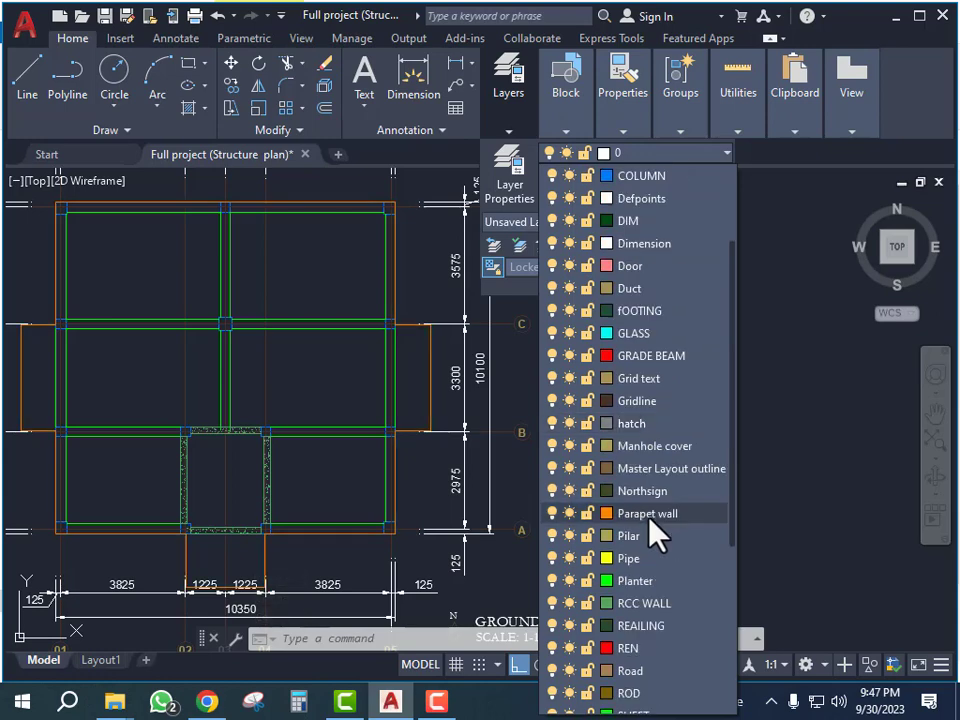
pyautogui.scroll(-1, 654, 525)
pyautogui.scroll(-2, 650, 572)
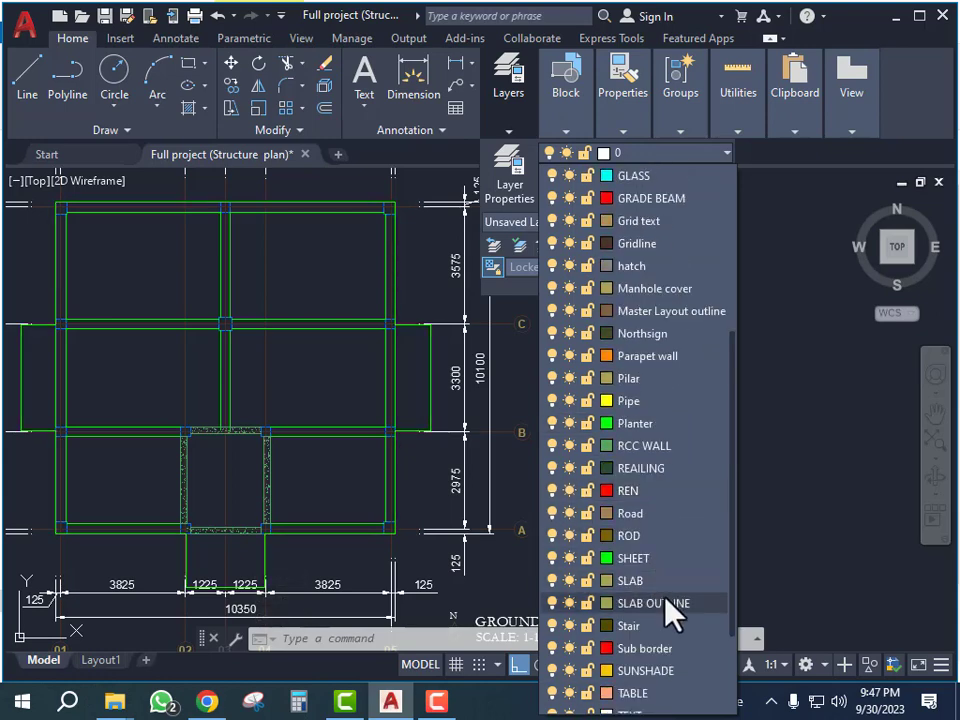
pyautogui.click(667, 610)
pyautogui.press('Escape')
pyautogui.press('Escape')
pyautogui.press('Escape')
pyautogui.scroll(-4, 514, 406)
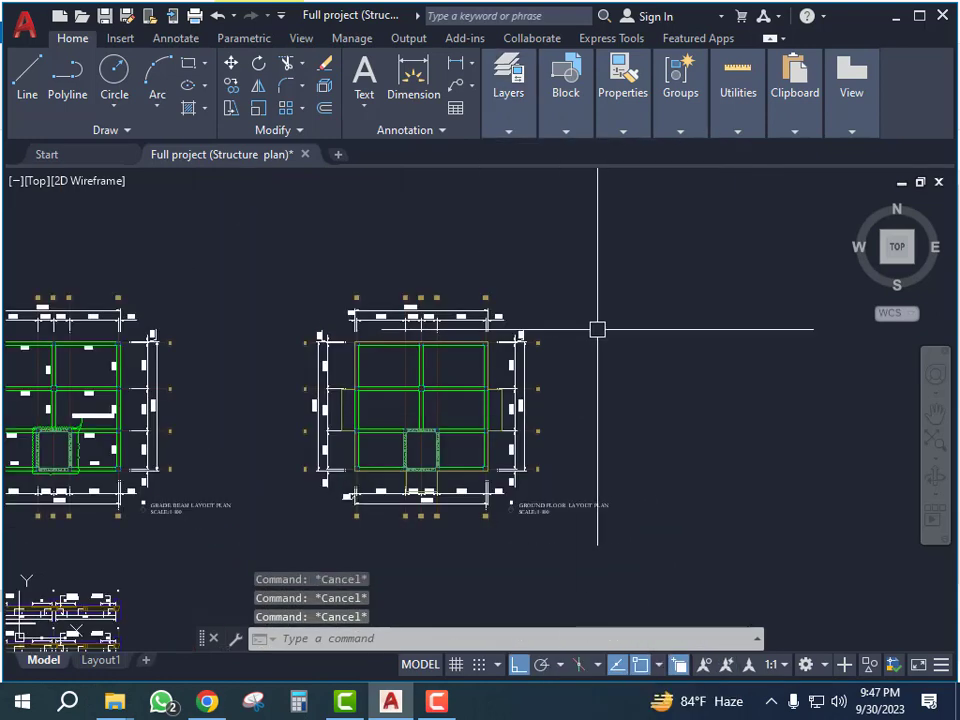
pyautogui.scroll(2, 383, 426)
pyautogui.scroll(2, 384, 426)
pyautogui.moveTo(411, 422); pyautogui.dragTo(438, 388, button='middle')
pyautogui.moveTo(439, 538); pyautogui.dragTo(445, 348, button='middle')
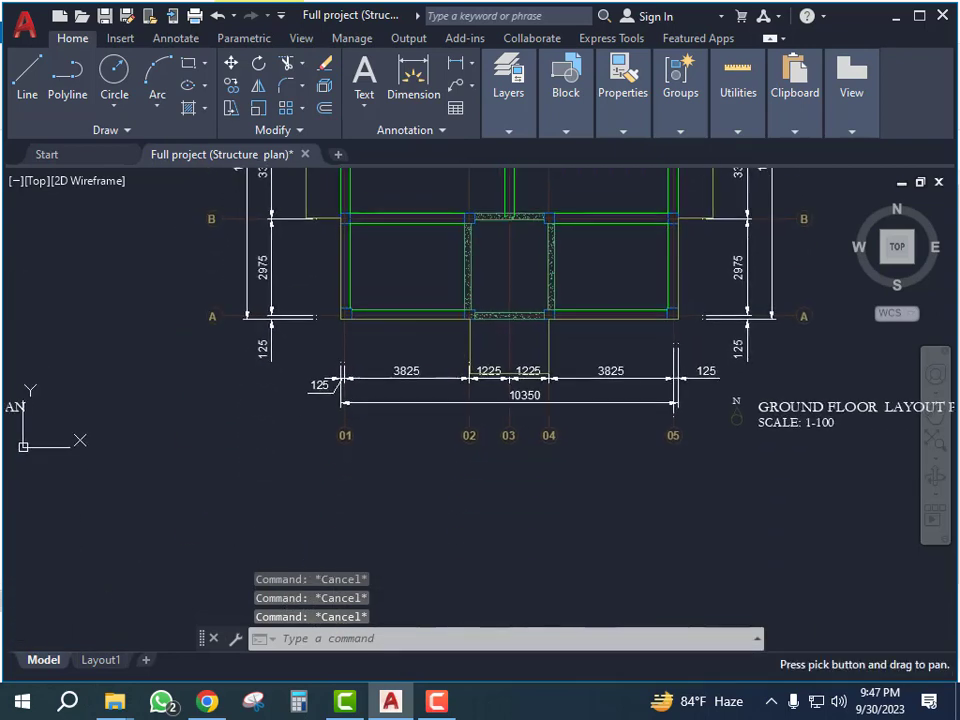
pyautogui.scroll(2, 480, 391)
pyautogui.scroll(-2, 405, 383)
pyautogui.moveTo(521, 386); pyautogui.dragTo(482, 390, button='middle')
pyautogui.scroll(4, 634, 399)
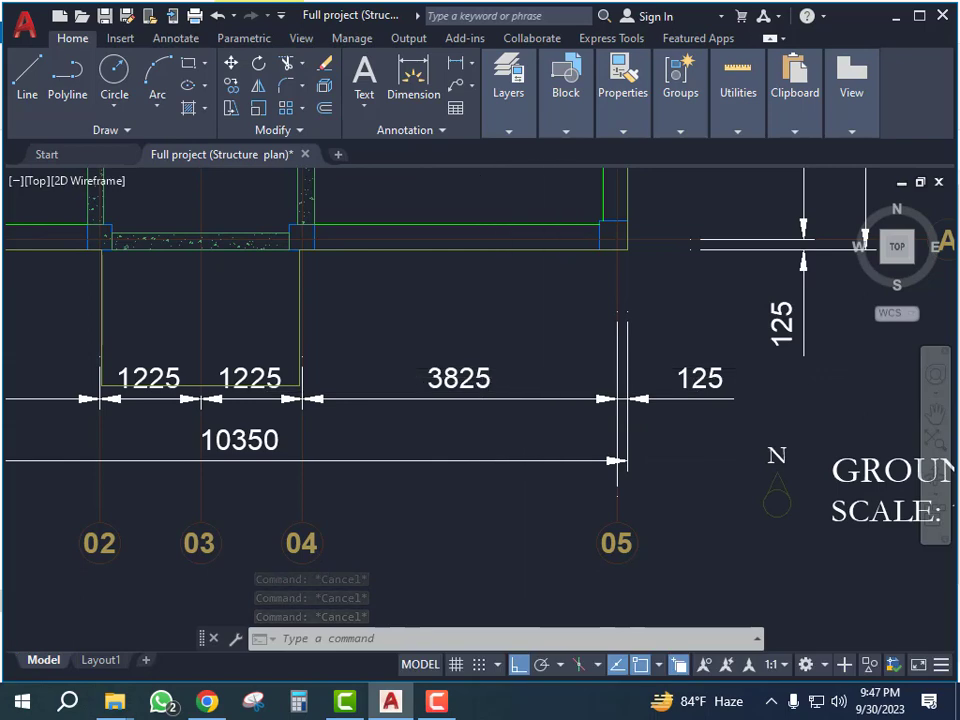
pyautogui.scroll(-2, 504, 377)
pyautogui.scroll(-2, 478, 374)
pyautogui.click(757, 363)
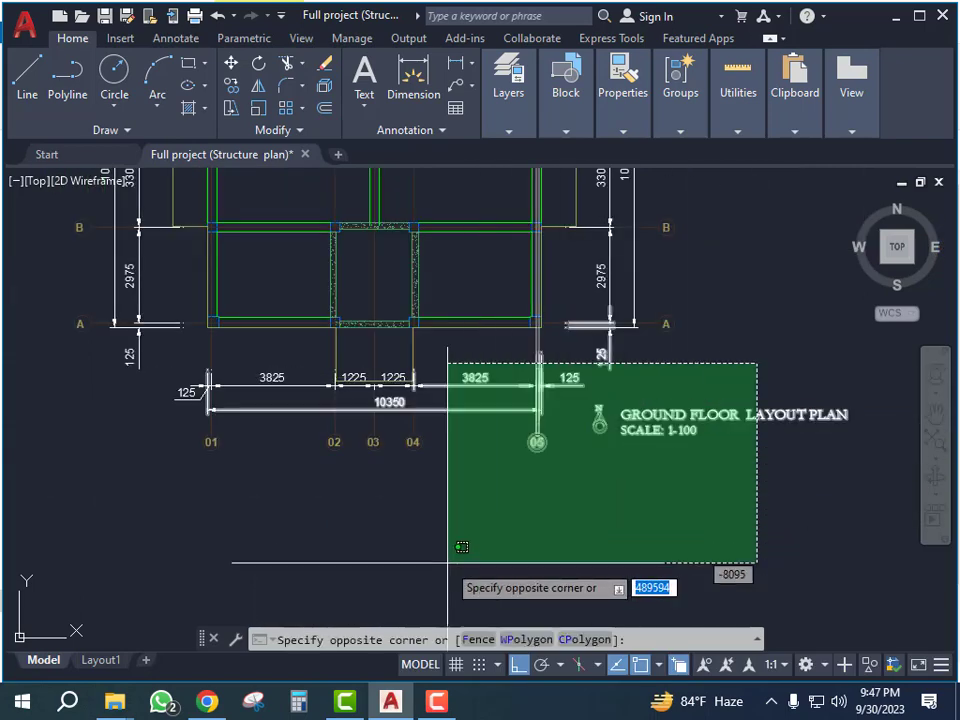
pyautogui.click(157, 532)
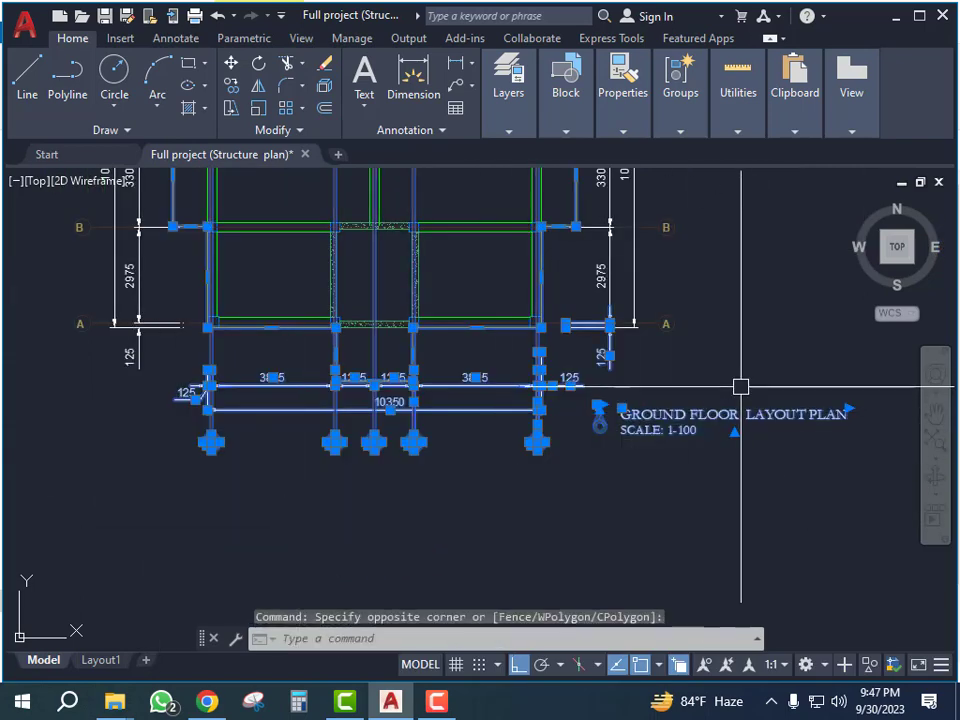
pyautogui.scroll(2, 410, 360)
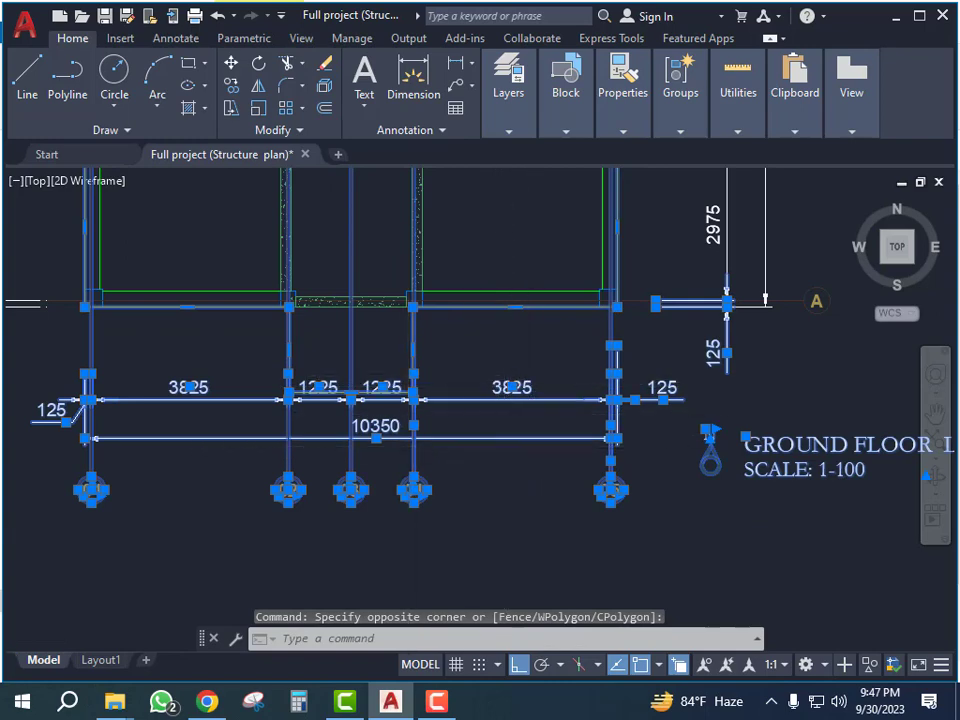
pyautogui.scroll(-2, 516, 441)
pyautogui.click(791, 293)
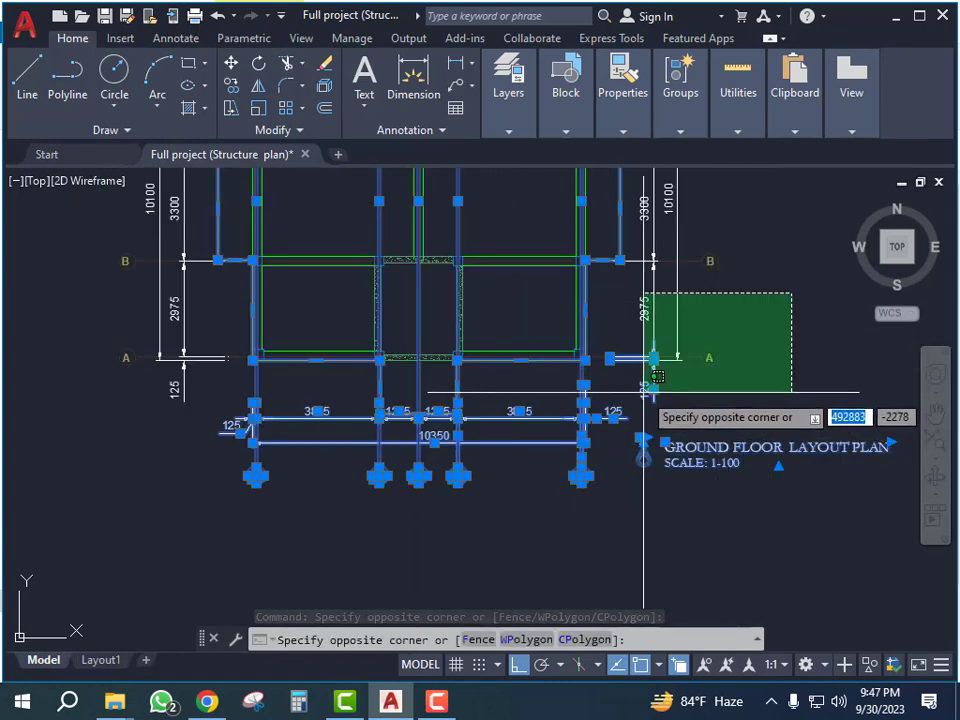
pyautogui.click(650, 366)
pyautogui.scroll(-2, 640, 392)
pyautogui.scroll(3, 379, 385)
pyautogui.scroll(-3, 593, 413)
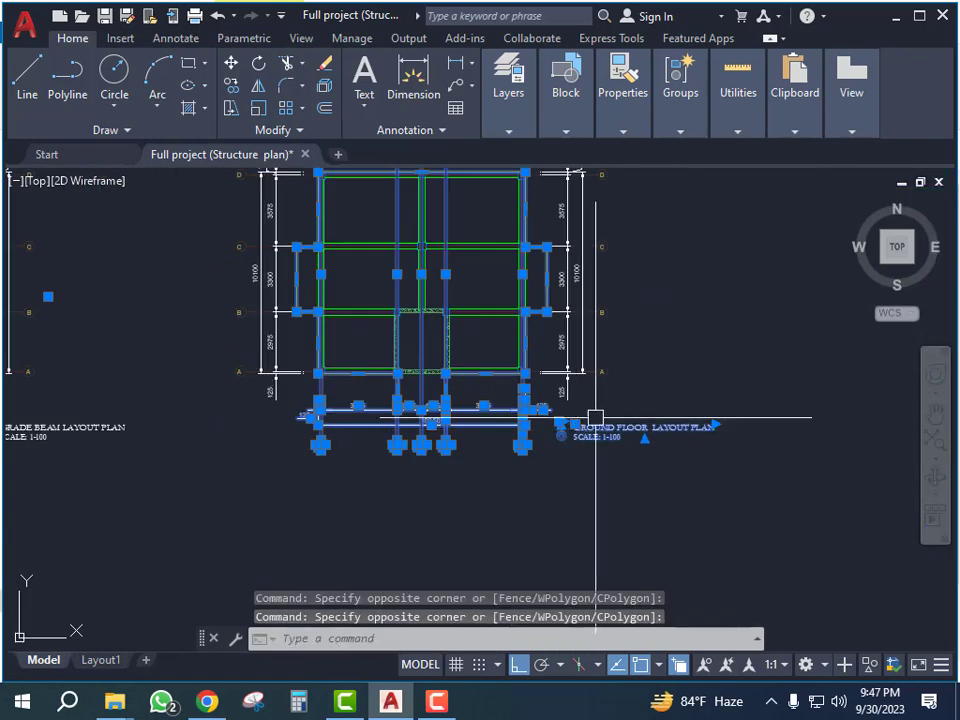
pyautogui.scroll(3, 667, 389)
pyautogui.write('s')
pyautogui.press('Return')
pyautogui.click(716, 312)
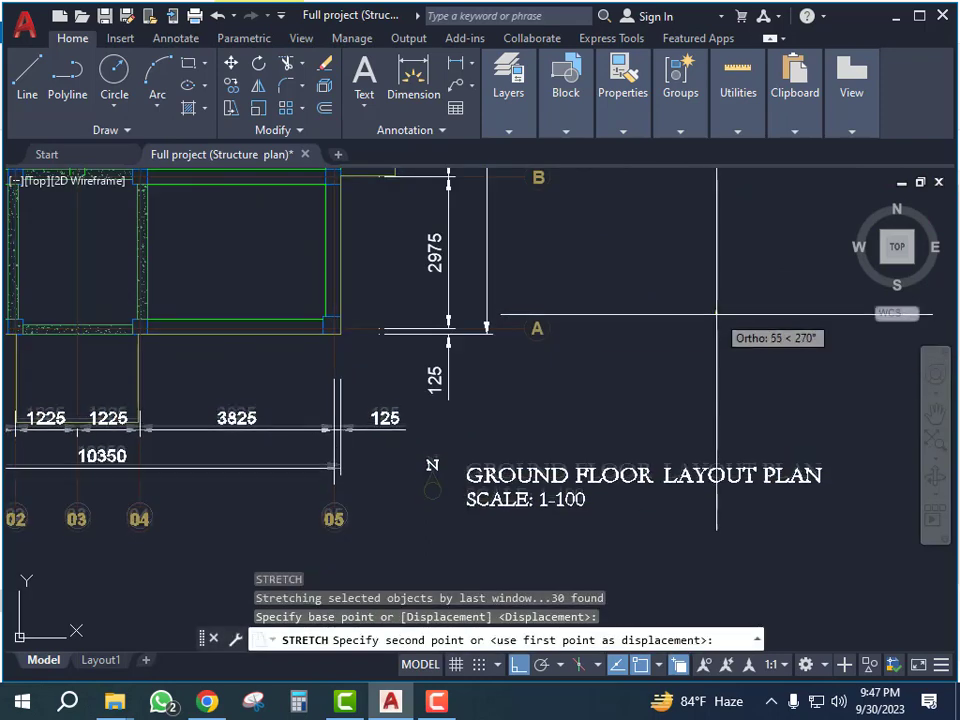
pyautogui.press('Escape')
# Stretch the dimensions, grid bubbles and title below the ground floor layout plan downward to clear the bottom projection, leaving the slab outline out of the selection
pyautogui.scroll(-3, 746, 339)
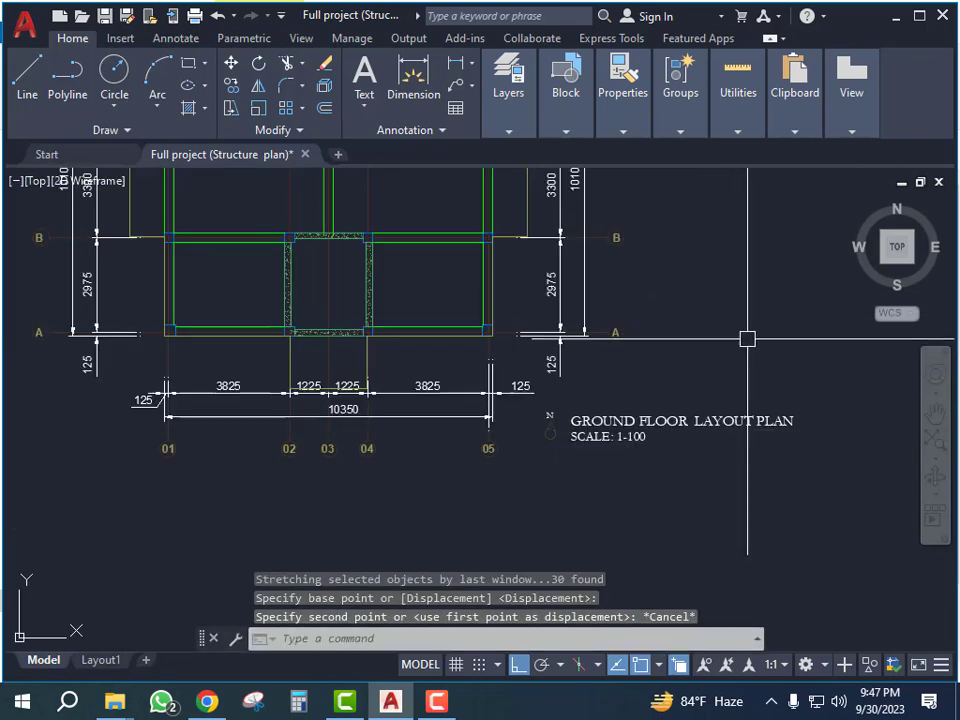
pyautogui.scroll(3, 289, 390)
pyautogui.scroll(-2, 340, 385)
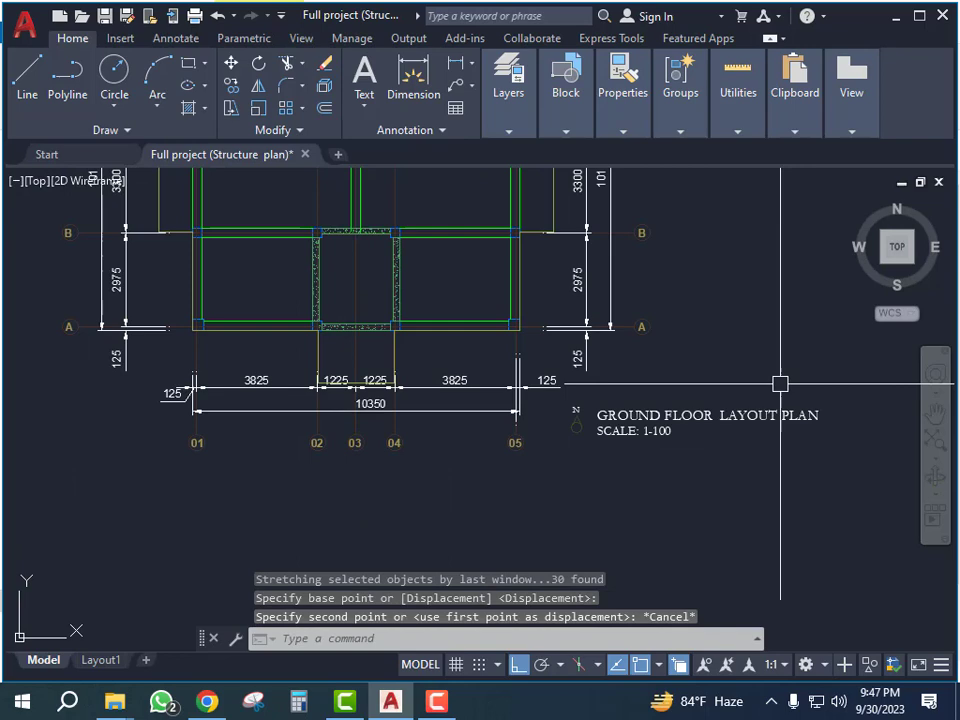
pyautogui.click(831, 373)
pyautogui.click(155, 487)
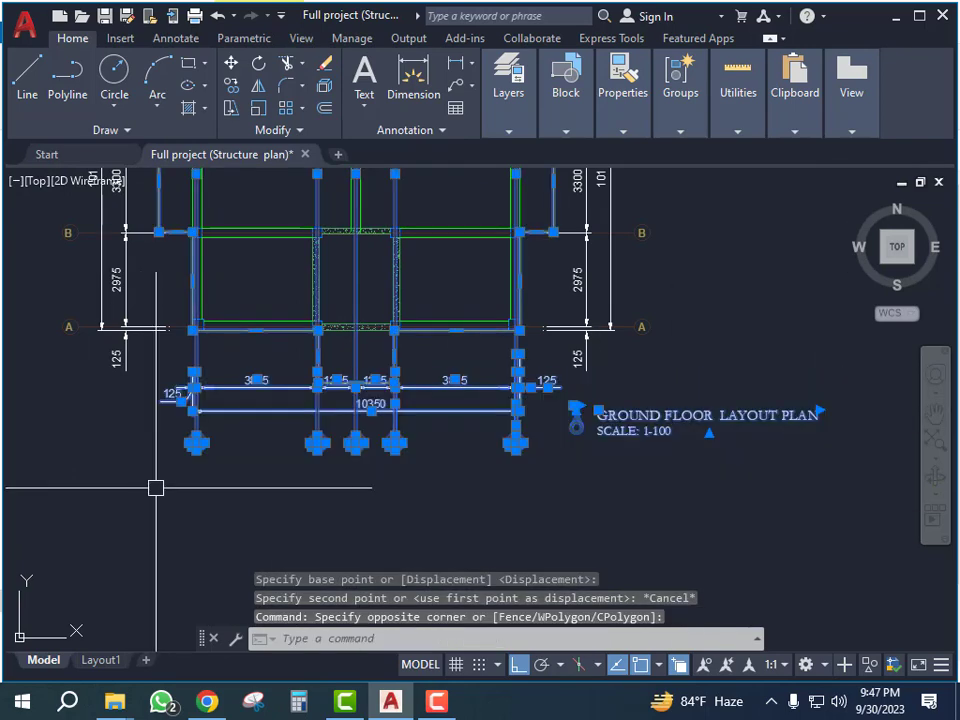
pyautogui.scroll(3, 372, 371)
pyautogui.scroll(-3, 266, 326)
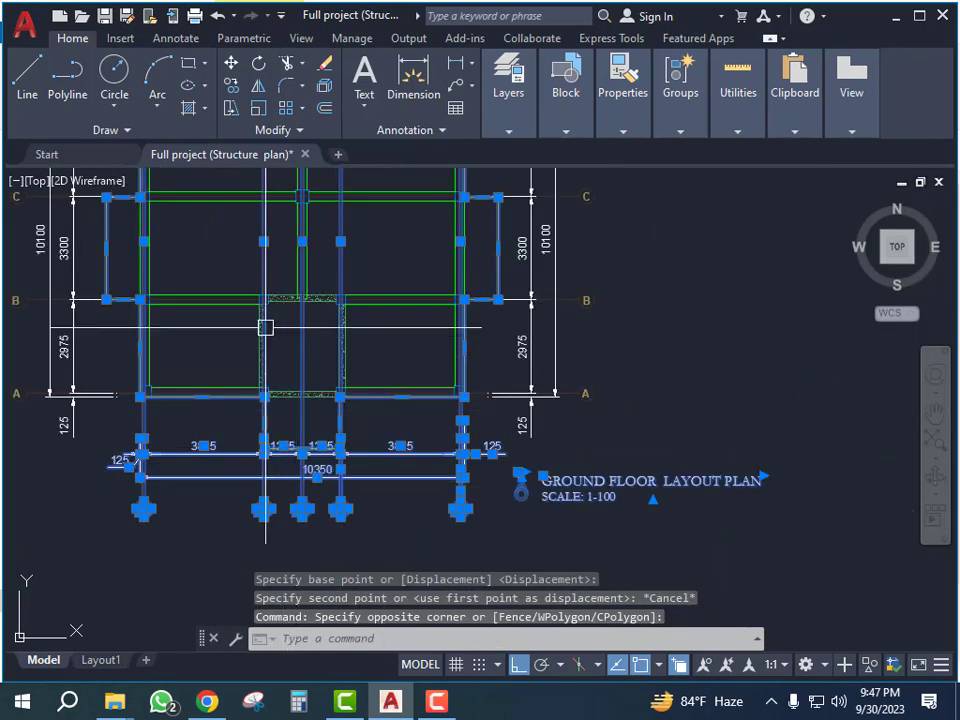
pyautogui.scroll(6, 292, 353)
pyautogui.scroll(-5, 321, 358)
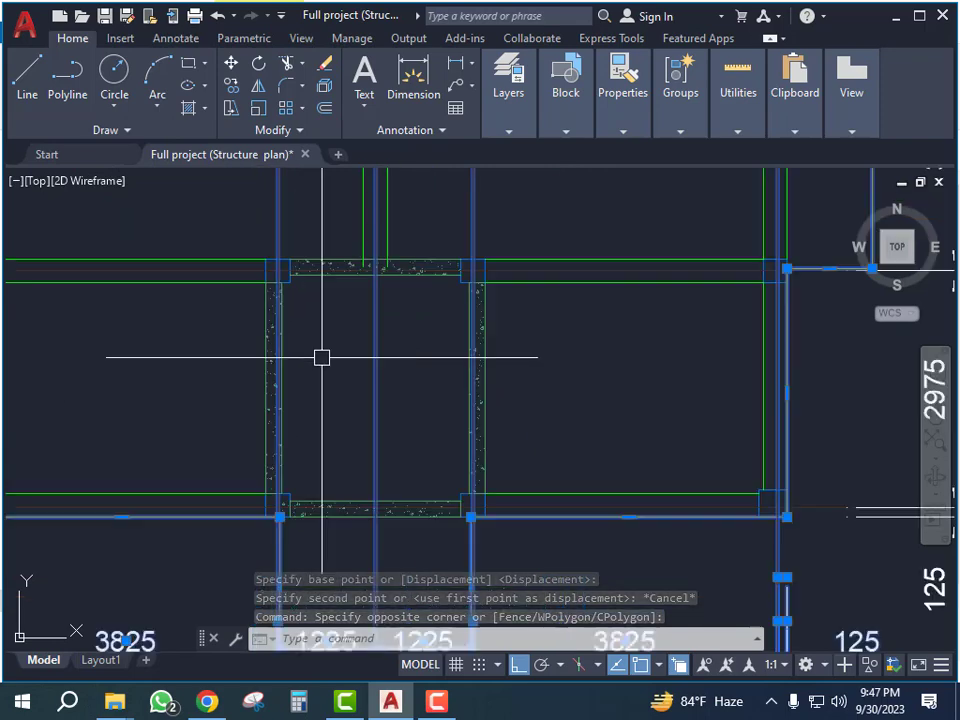
pyautogui.scroll(5, 335, 522)
pyautogui.scroll(3, 352, 534)
pyautogui.keyDown('shift'); pyautogui.click(311, 437); pyautogui.keyUp('shift')
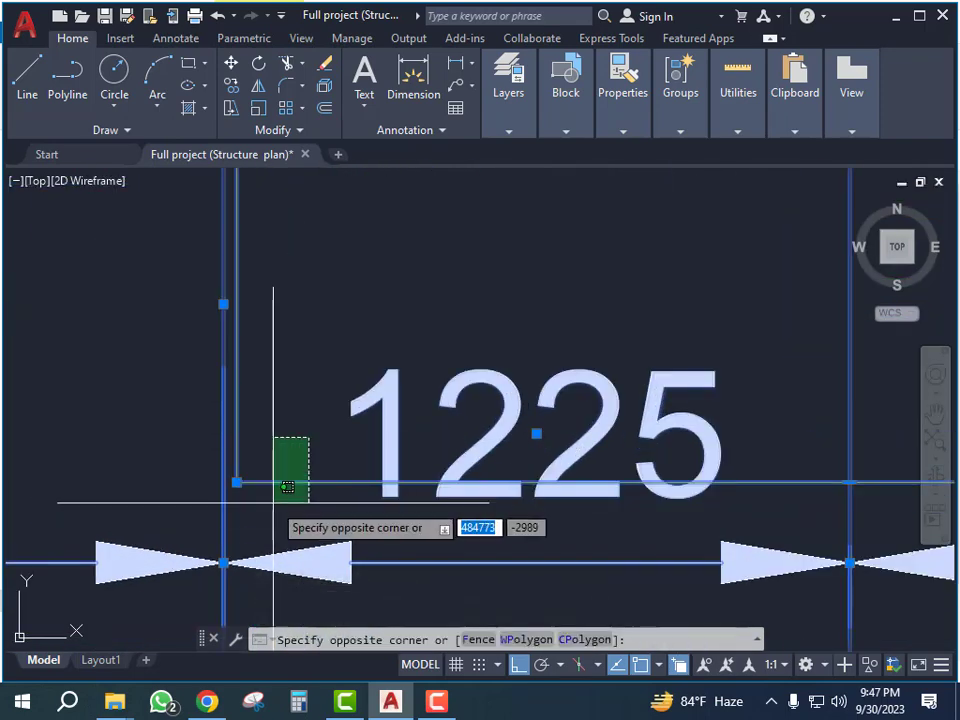
pyautogui.keyDown('shift'); pyautogui.click(272, 504); pyautogui.keyUp('shift')
pyautogui.scroll(-3, 242, 435)
pyautogui.scroll(-5, 472, 487)
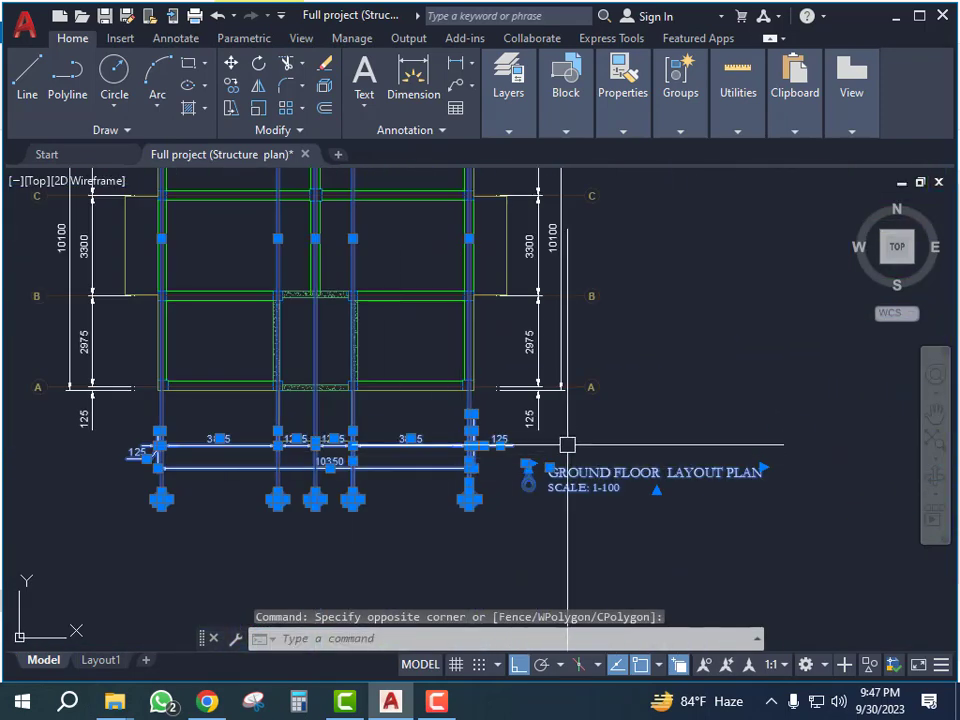
pyautogui.scroll(-2, 620, 428)
pyautogui.scroll(2, 700, 420)
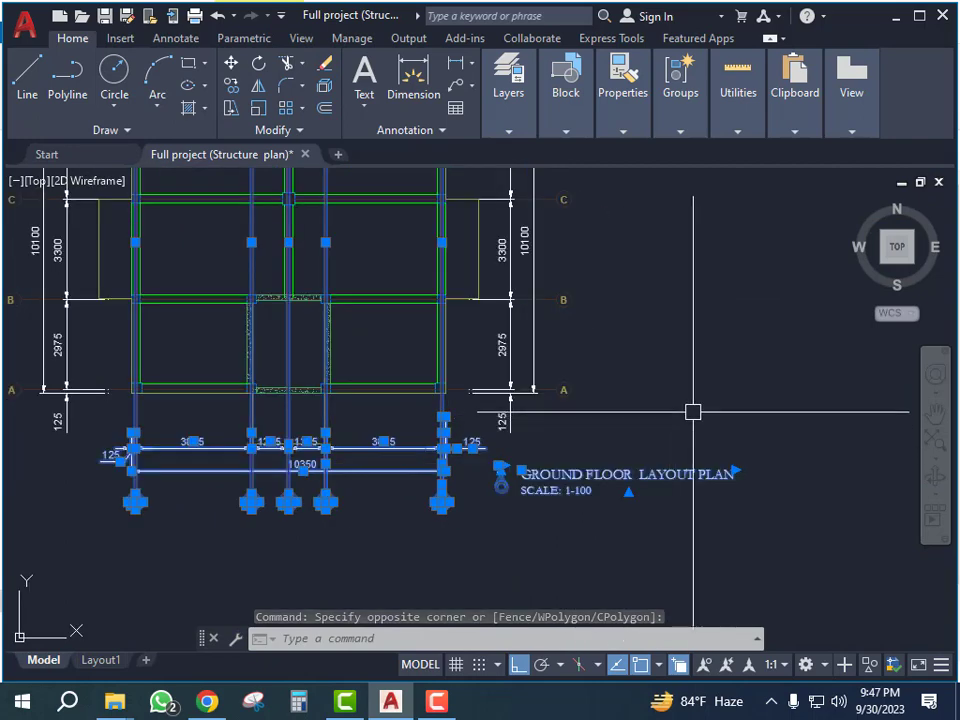
pyautogui.write('s')
pyautogui.press('Return')
pyautogui.click(745, 306)
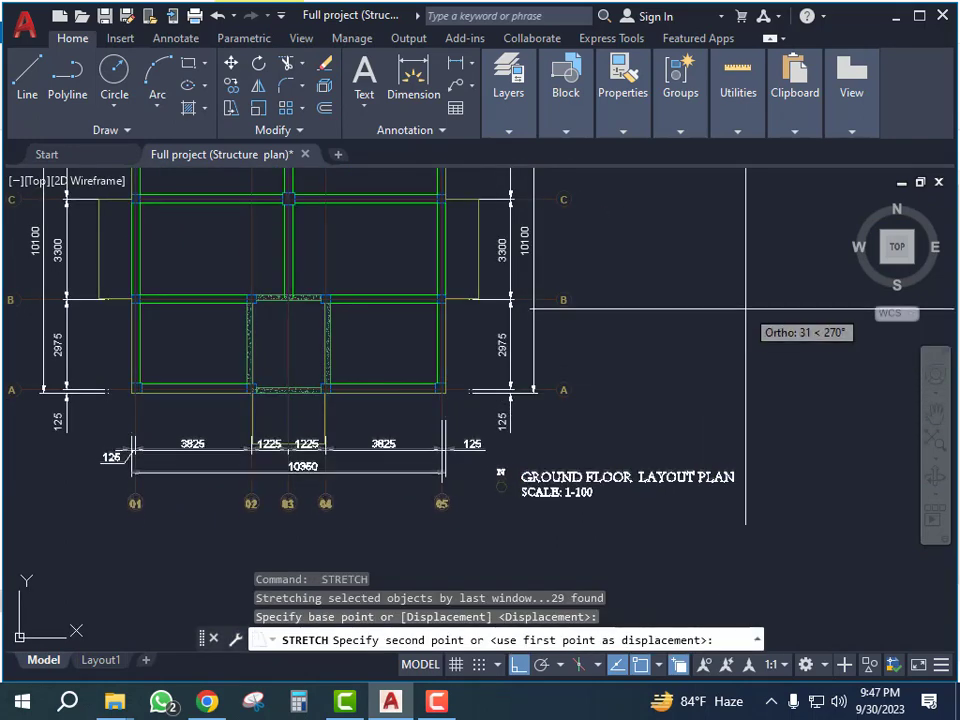
pyautogui.click(751, 336)
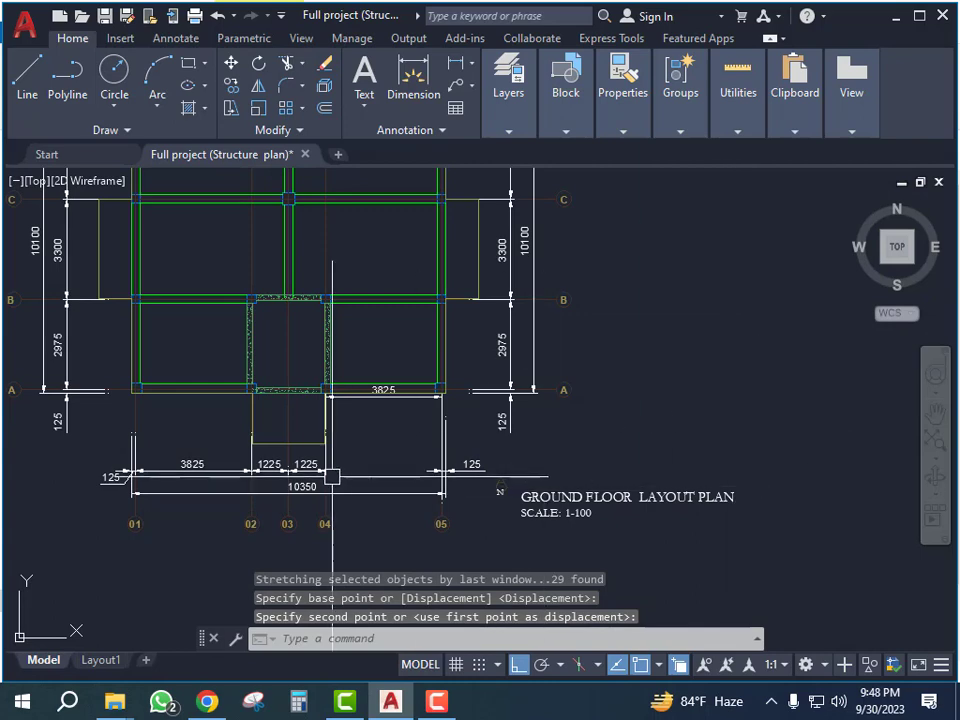
pyautogui.press('Escape')
# Move the 3825 dimension between grids 04 and 05 back in line with the neighbouring dimensions below the plan
pyautogui.scroll(2, 332, 476)
pyautogui.moveTo(358, 473); pyautogui.dragTo(508, 461, button='middle')
pyautogui.scroll(2, 148, 383)
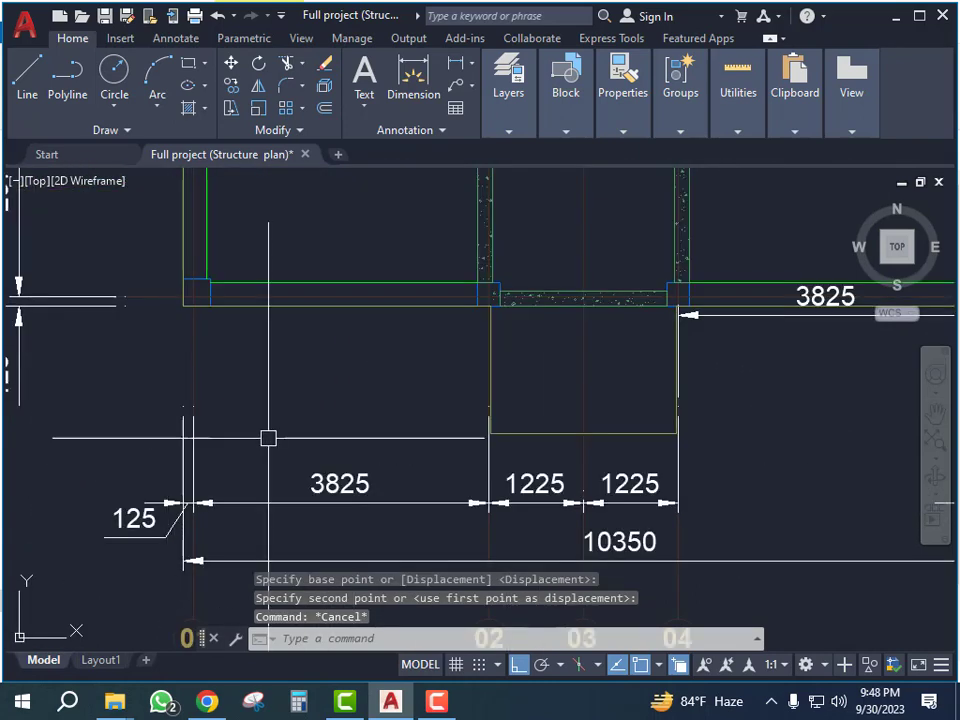
pyautogui.scroll(-3, 407, 437)
pyautogui.scroll(4, 360, 381)
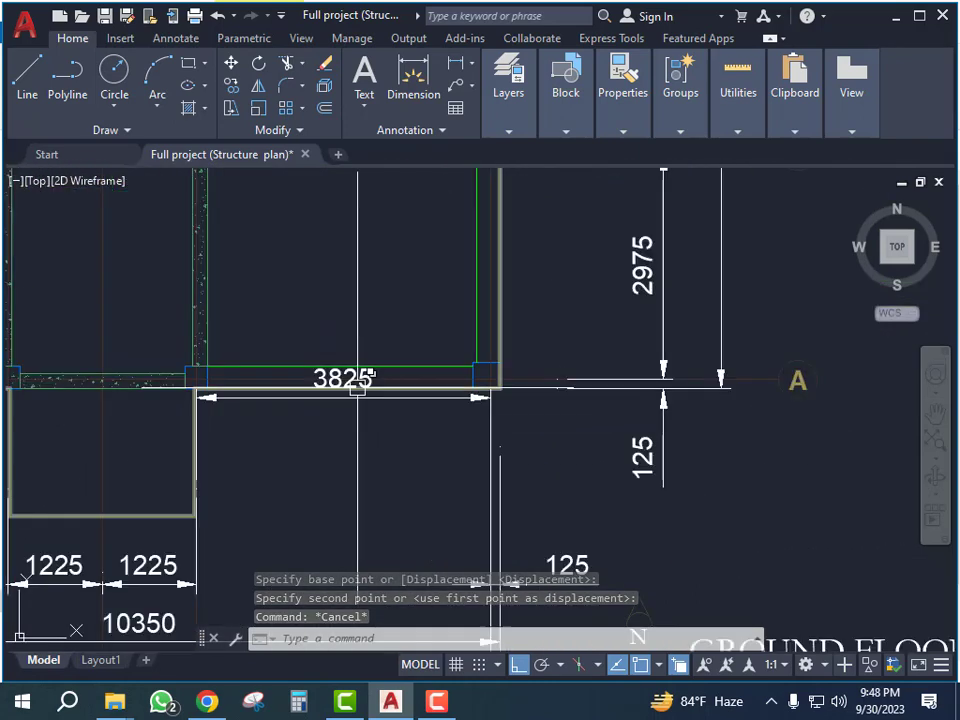
pyautogui.click(350, 400)
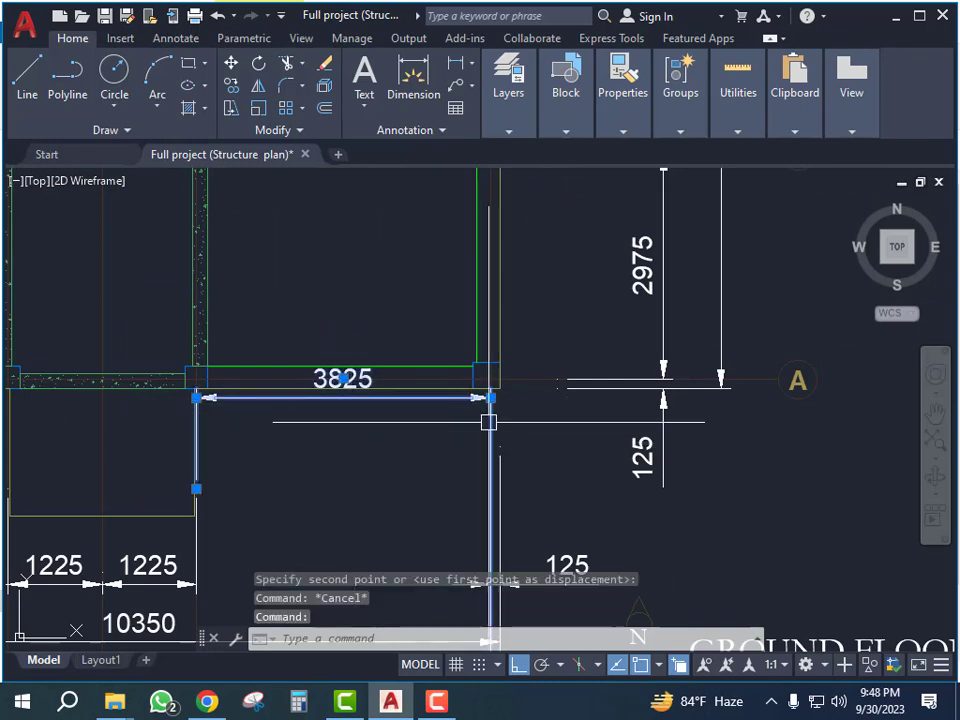
pyautogui.click(196, 397)
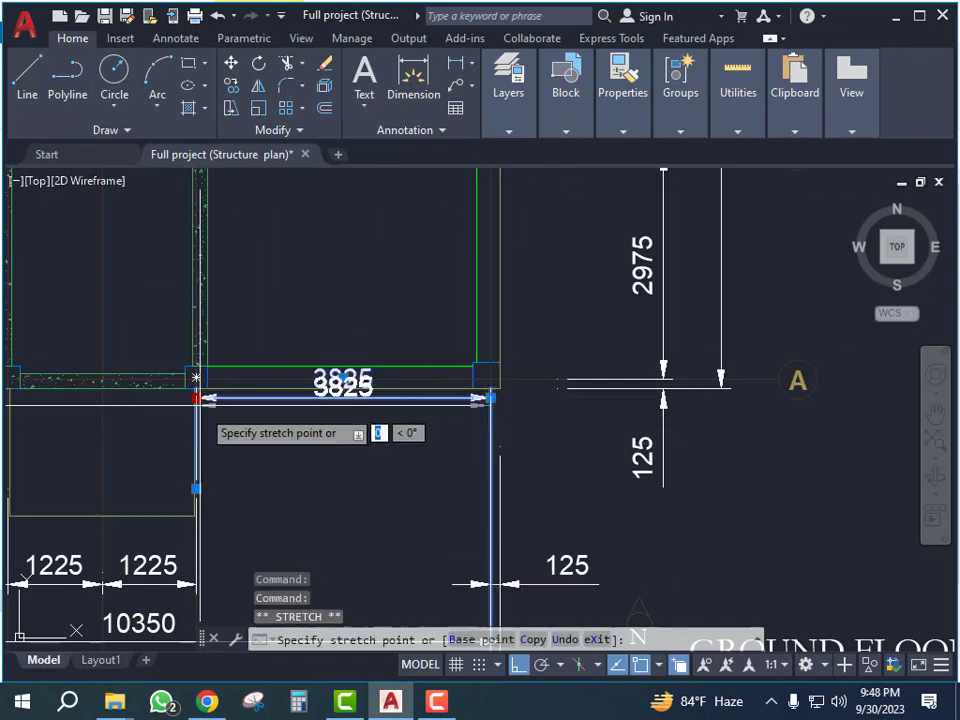
pyautogui.press('Escape')
pyautogui.scroll(-6, 392, 467)
pyautogui.press('Escape')
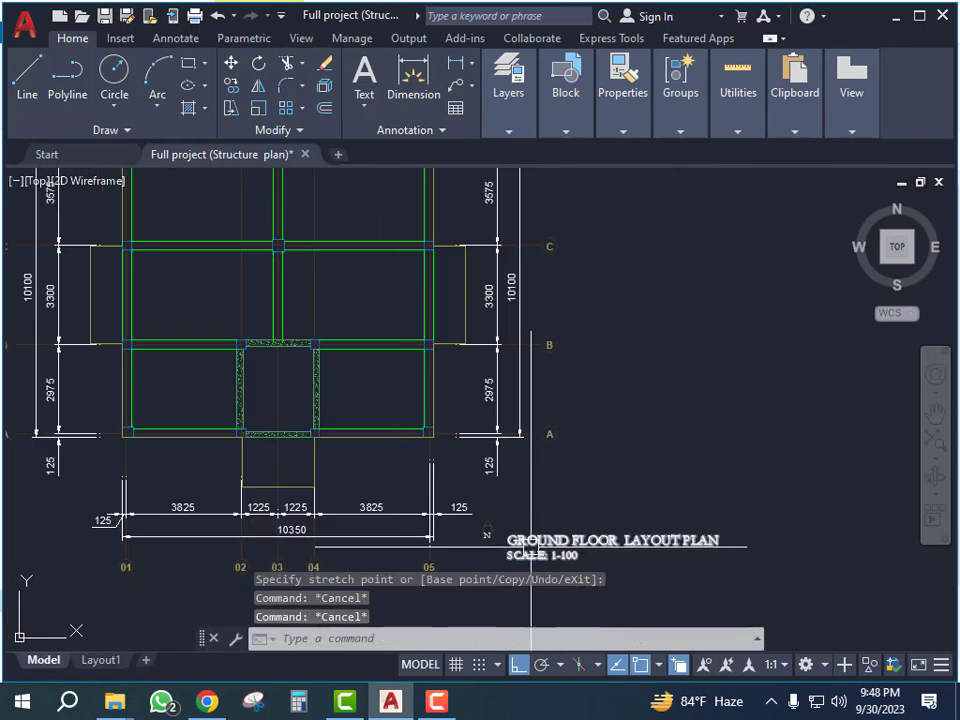
# Examine the dimensions and slab outline of the ground floor layout plan and compare it with the grade beam layout plan
pyautogui.scroll(1, 470, 515)
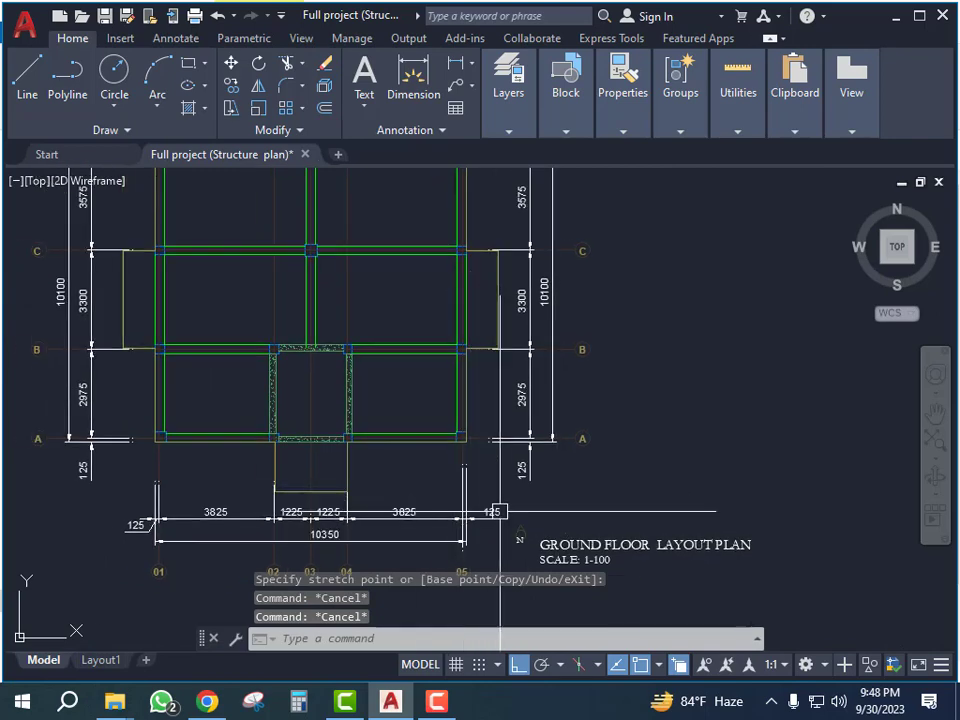
pyautogui.scroll(4, 499, 511)
pyautogui.scroll(-6, 466, 372)
pyautogui.moveTo(536, 367); pyautogui.dragTo(551, 422, button='middle')
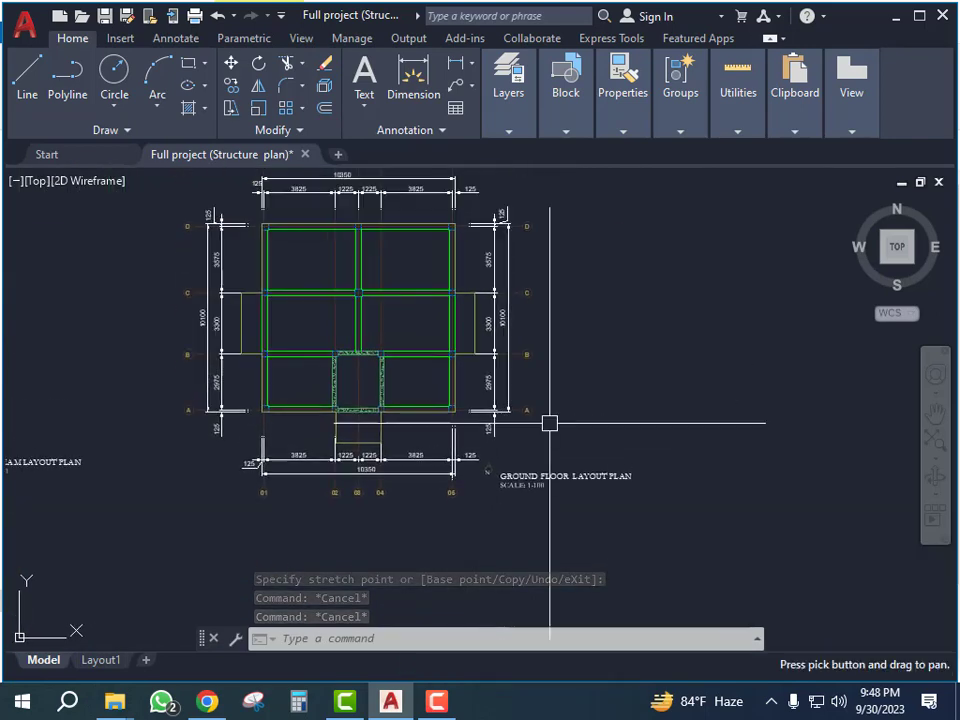
pyautogui.moveTo(433, 341)
pyautogui.mouseDown(button='middle')
pyautogui.moveTo(441, 406)
pyautogui.moveTo(431, 401)
pyautogui.moveTo(480, 390)
pyautogui.moveTo(450, 398)
pyautogui.mouseUp(button='middle')
pyautogui.scroll(2, 441, 406)
pyautogui.scroll(2, 325, 386)
pyautogui.scroll(-10, 570, 414)
pyautogui.scroll(5, 508, 407)
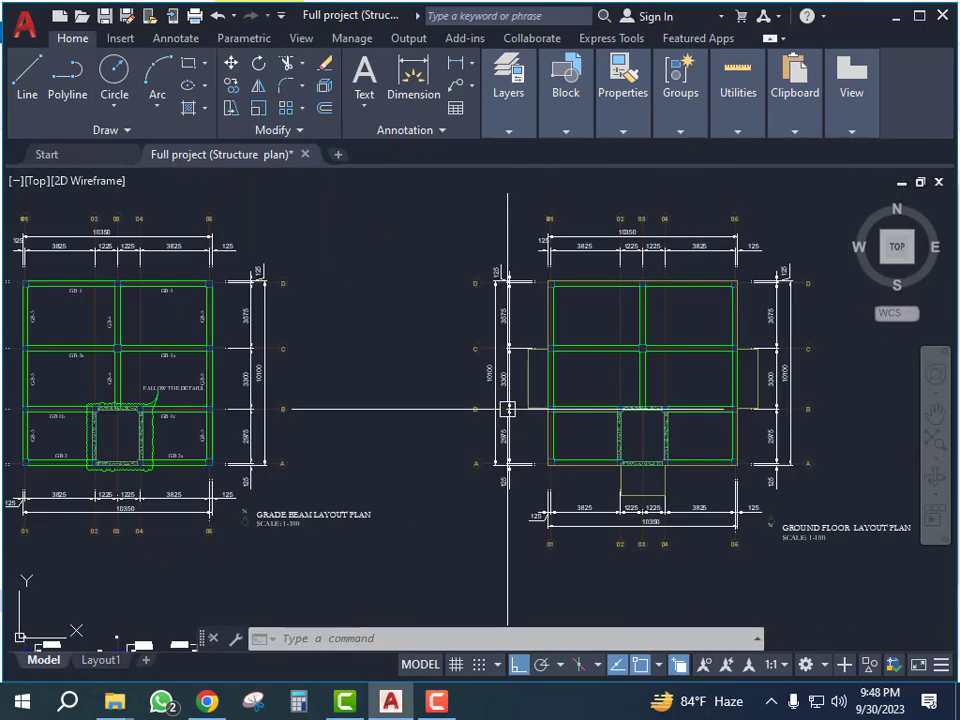
pyautogui.scroll(5, 647, 385)
pyautogui.moveTo(645, 384); pyautogui.dragTo(389, 402, button='middle')
pyautogui.moveTo(513, 432); pyautogui.dragTo(425, 424, button='middle')
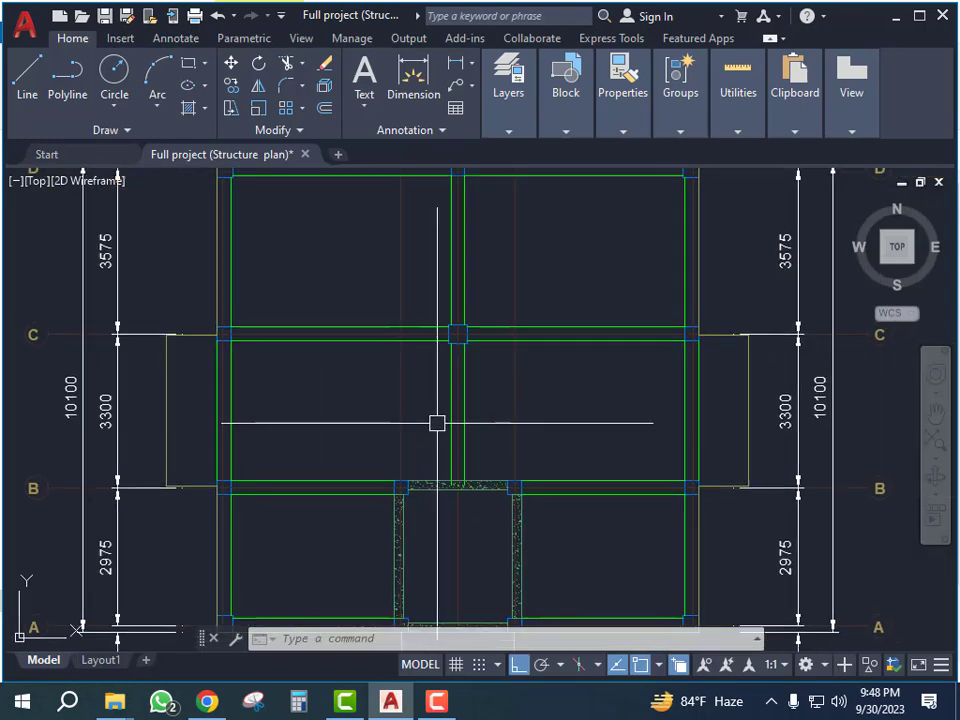
# Draw a horizontal polyline between grids B and C from the left slab projection's outer edge to the right projection's outer edge
pyautogui.scroll(-2, 406, 414)
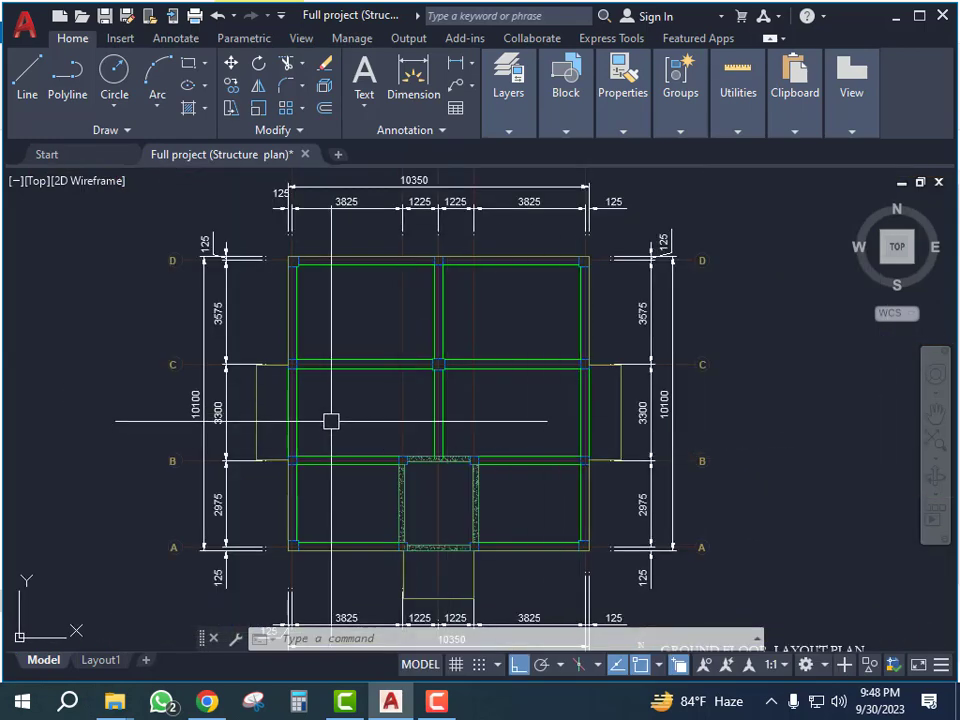
pyautogui.press('Return')
pyautogui.scroll(4, 268, 410)
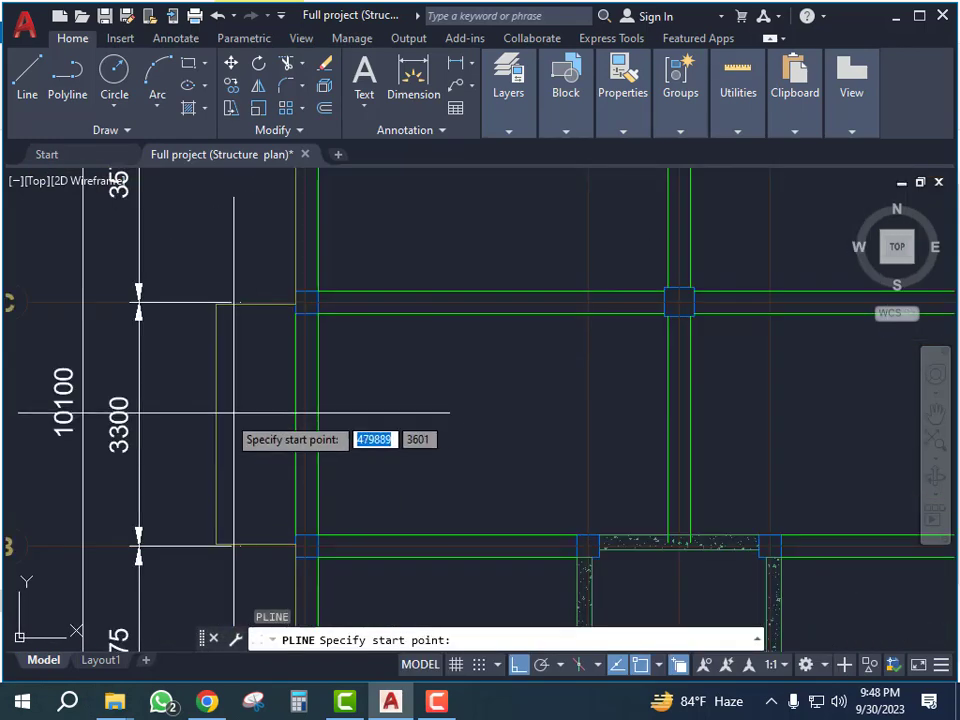
pyautogui.click(221, 422)
pyautogui.scroll(-2, 300, 451)
pyautogui.scroll(-2, 336, 451)
pyautogui.scroll(4, 680, 443)
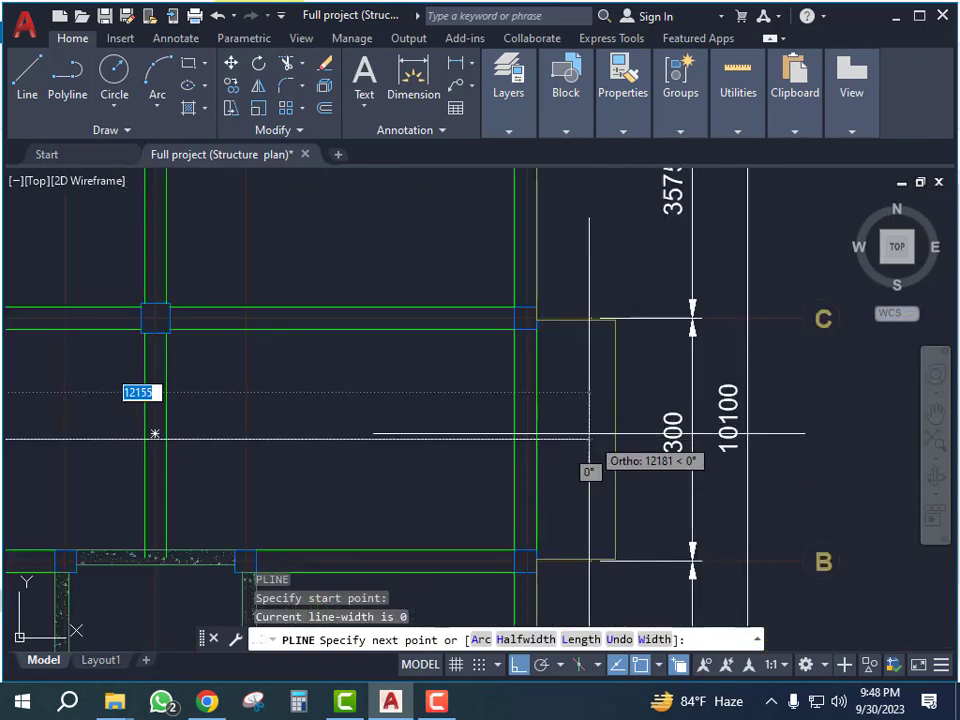
pyautogui.press('Escape')
pyautogui.press('Escape')
pyautogui.press('Escape')
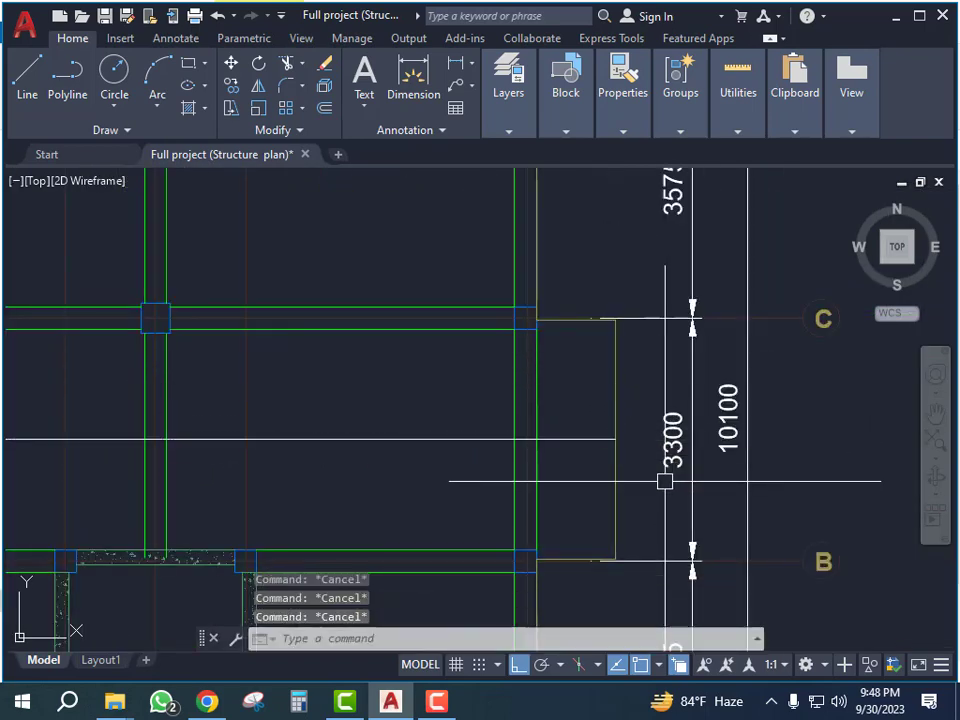
# Offset the horizontal line between grids B and C by 150 to both its upper and lower side
pyautogui.write('o')
pyautogui.press('Return')
pyautogui.write('150')
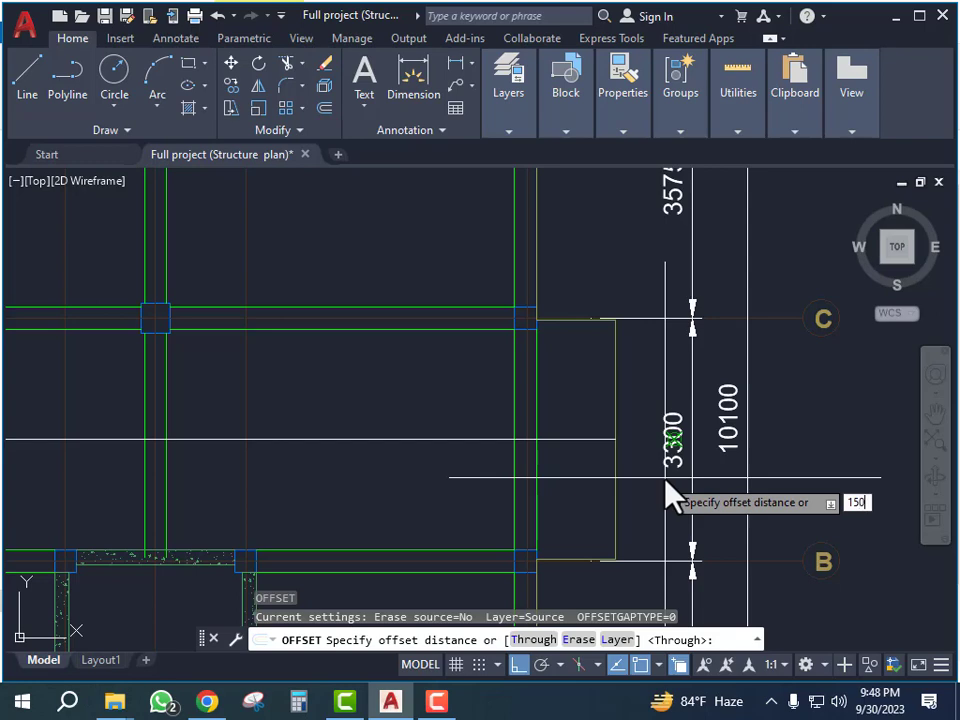
pyautogui.press('Return')
pyautogui.click(428, 437)
pyautogui.click(450, 426)
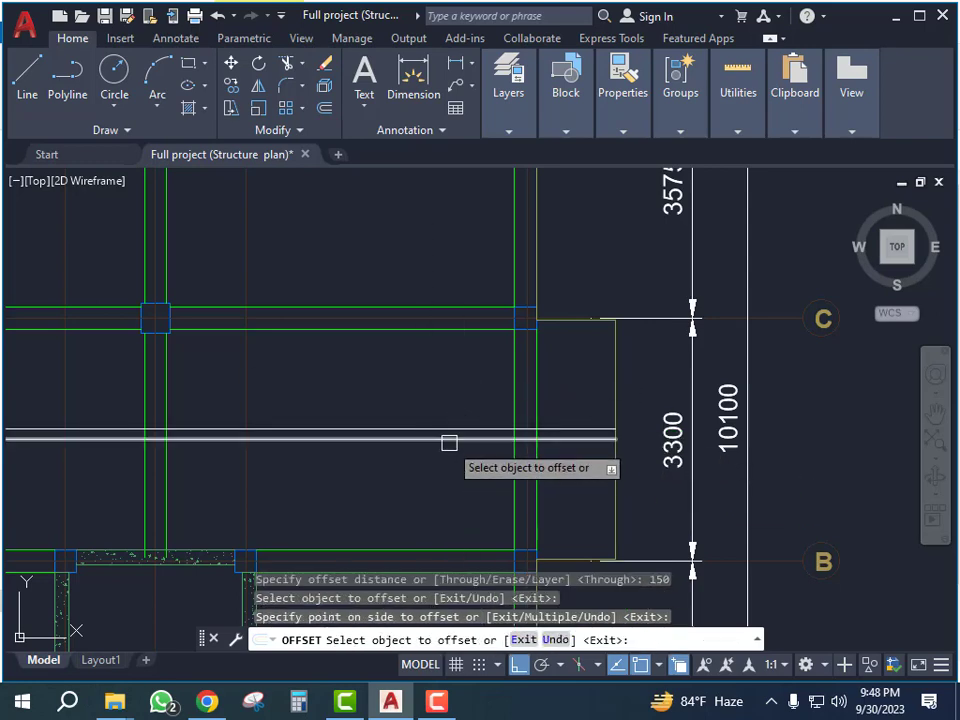
pyautogui.click(449, 441)
pyautogui.click(459, 517)
pyautogui.scroll(-5, 684, 430)
pyautogui.scroll(5, 310, 440)
pyautogui.press('Escape')
pyautogui.press('Escape')
pyautogui.press('Escape')
pyautogui.press('Escape')
# Erase the lowest of the three horizontal lines between grids B and C
pyautogui.scroll(5, 455, 430)
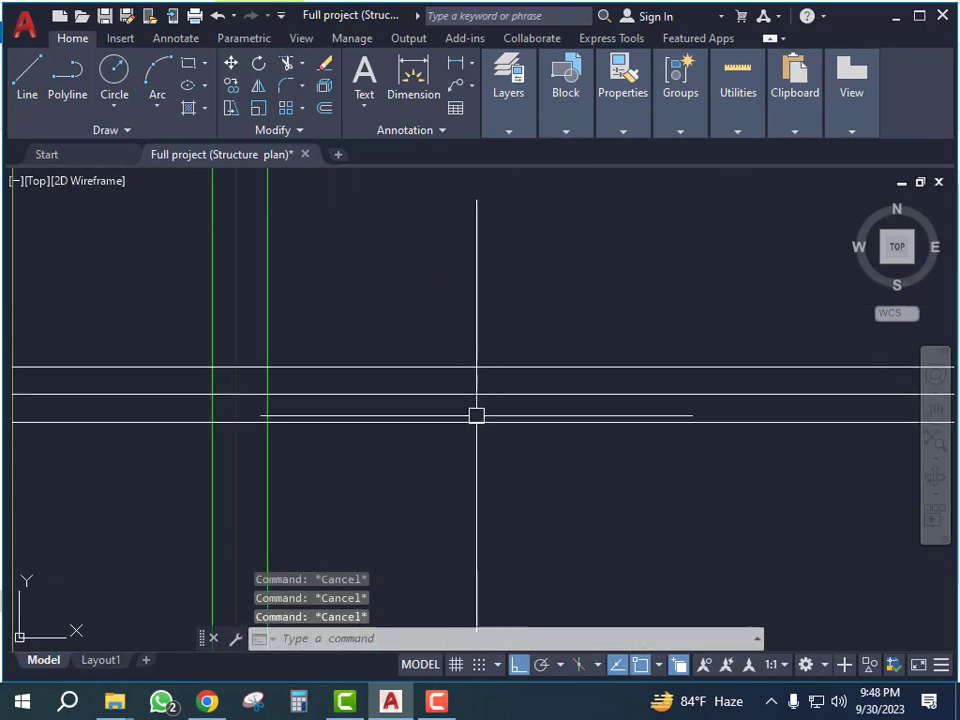
pyautogui.click(532, 397)
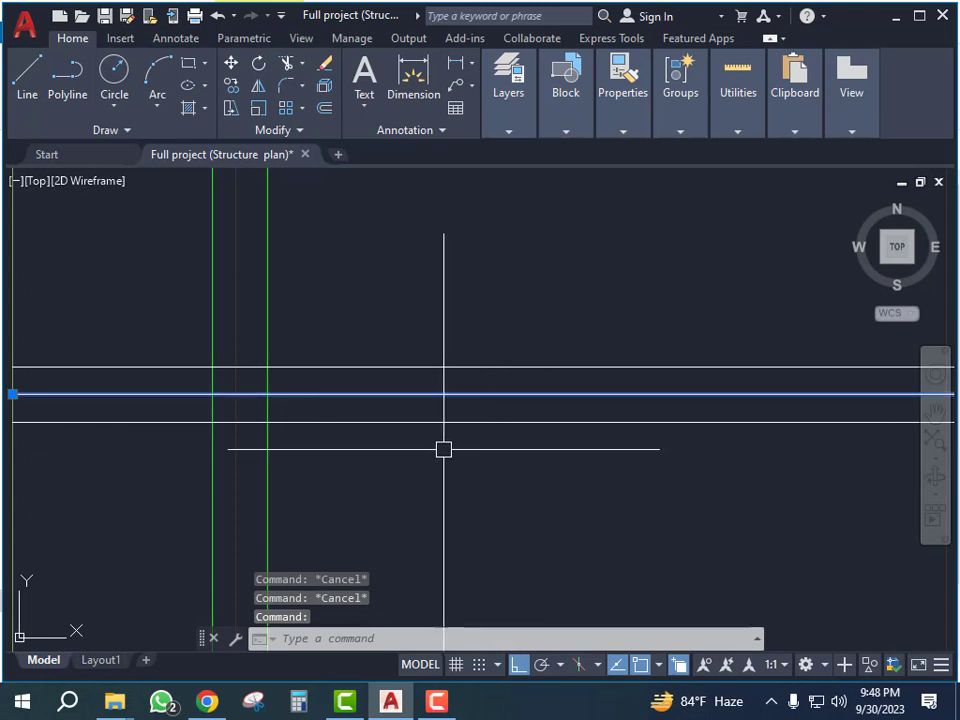
pyautogui.press('Escape')
pyautogui.press('Escape')
pyautogui.click(580, 409)
pyautogui.click(544, 449)
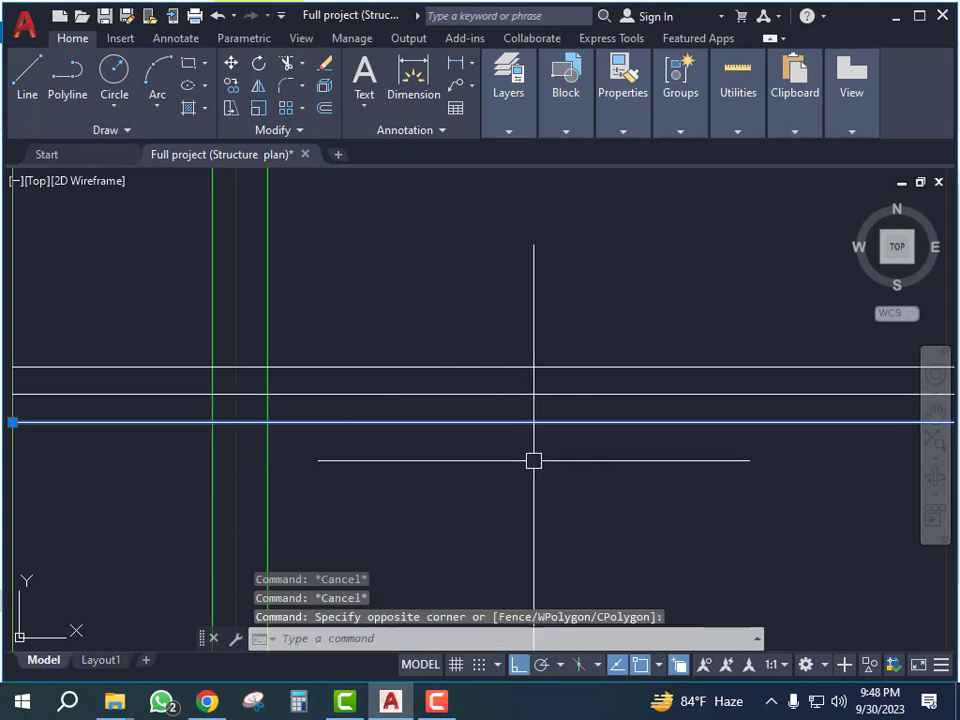
pyautogui.press('Return')
# Move the two remaining horizontal lines slightly down, keeping them between grids B and C
pyautogui.scroll(-2, 420, 476)
pyautogui.click(570, 388)
pyautogui.click(547, 452)
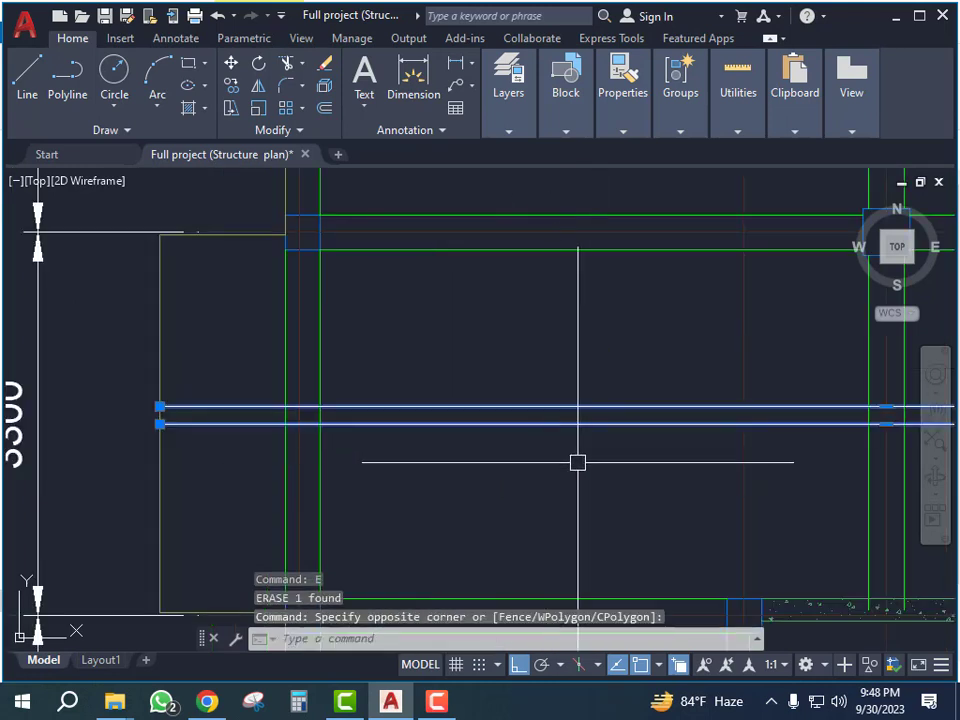
pyautogui.write('m')
pyautogui.press('Return')
pyautogui.click(611, 454)
pyautogui.click(612, 471)
pyautogui.scroll(-7, 320, 470)
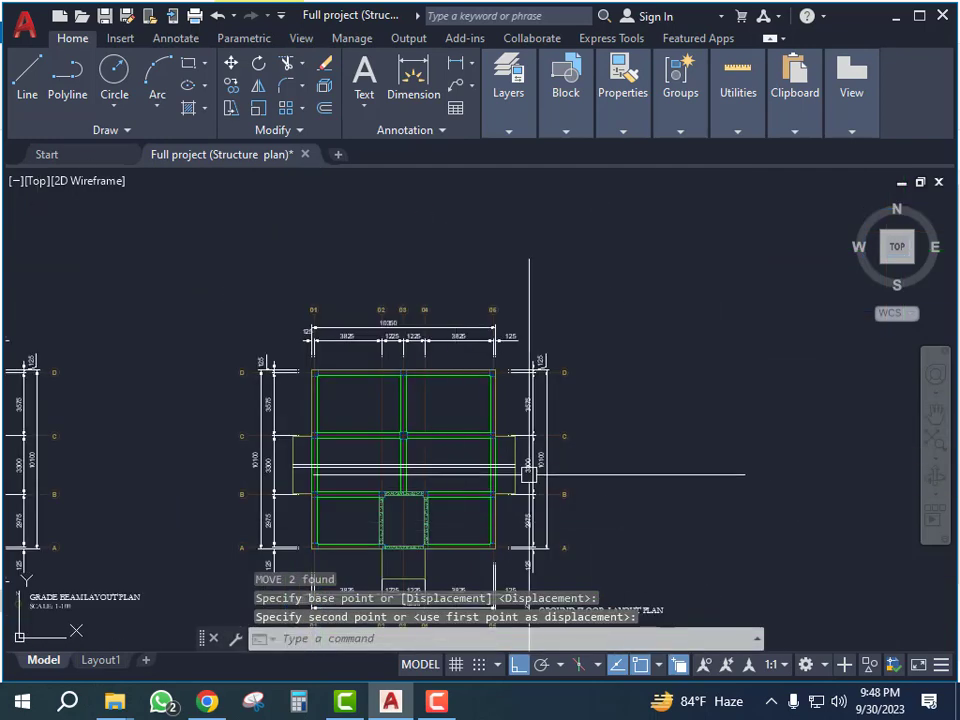
# Stretch the right ends of both horizontal lines 40 inward from the right slab projection's outer edge
pyautogui.scroll(8, 529, 474)
pyautogui.click(760, 375)
pyautogui.click(315, 441)
pyautogui.scroll(-3, 566, 505)
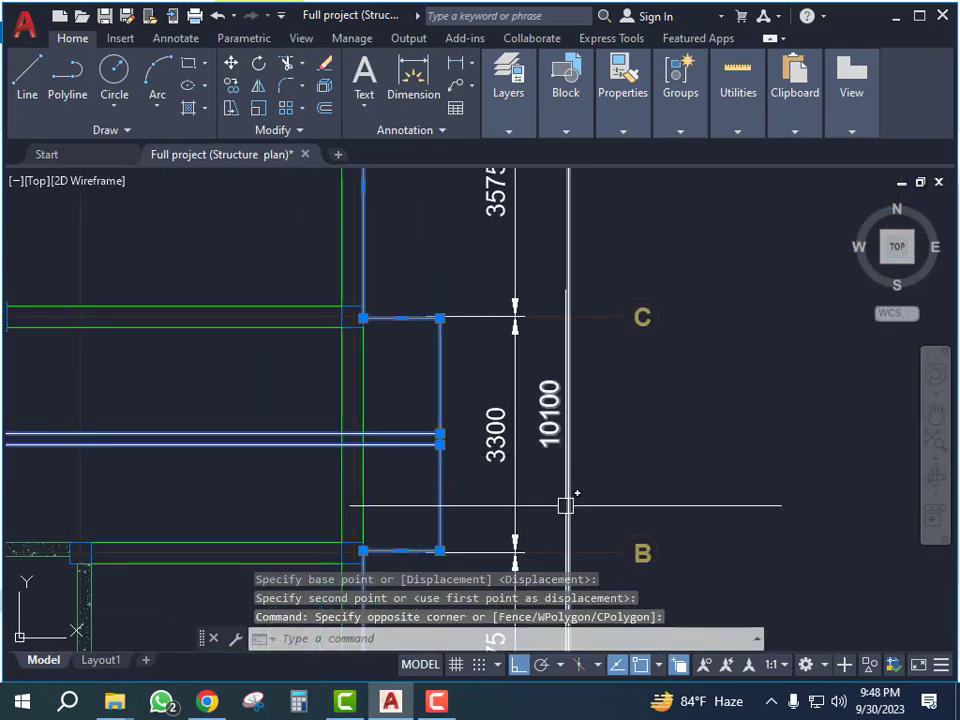
pyautogui.write('s')
pyautogui.press('Return')
pyautogui.click(821, 492)
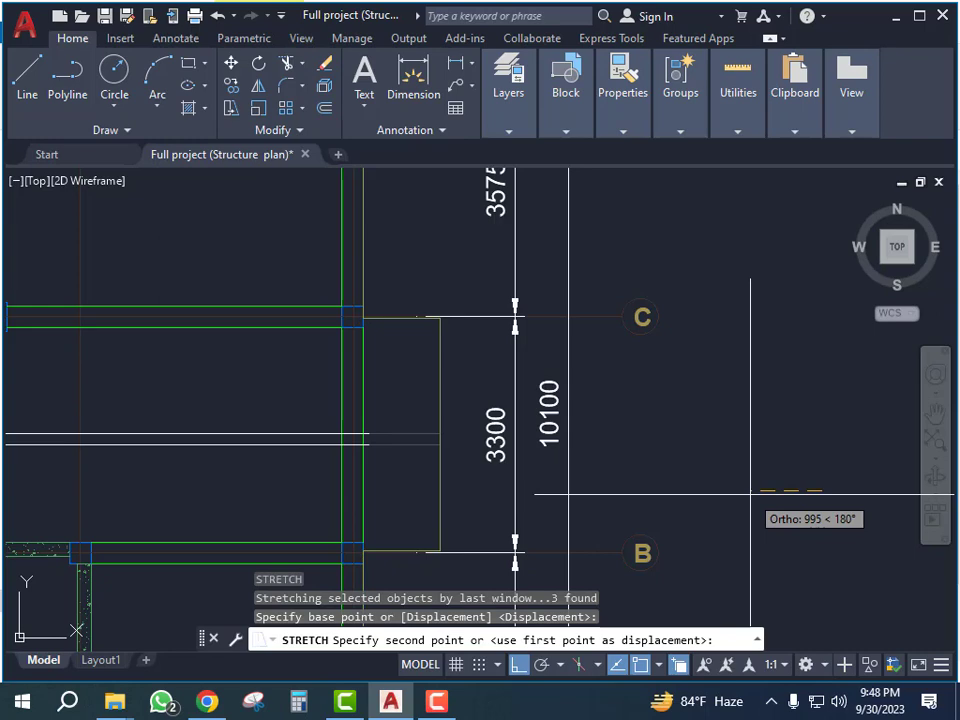
pyautogui.write('40')
pyautogui.press('Return')
# Stretch the left ends of both horizontal lines 40 inward from the left slab projection's outer edge
pyautogui.scroll(-5, 786, 478)
pyautogui.scroll(7, 417, 469)
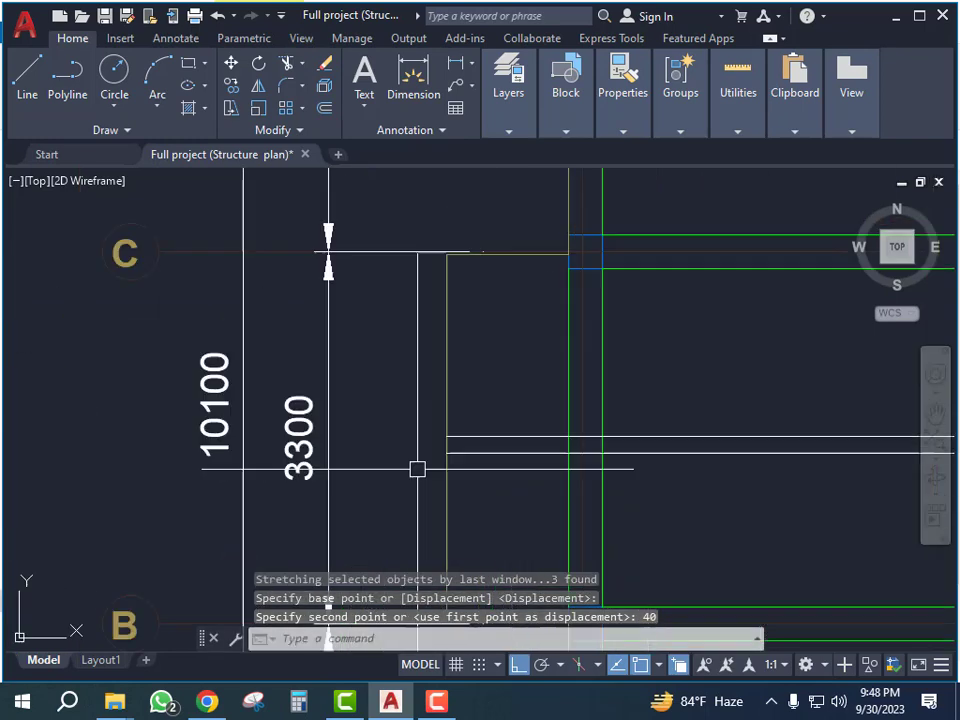
pyautogui.scroll(3, 417, 469)
pyautogui.click(540, 360)
pyautogui.click(444, 486)
pyautogui.write('s')
pyautogui.press('Return')
pyautogui.click(529, 358)
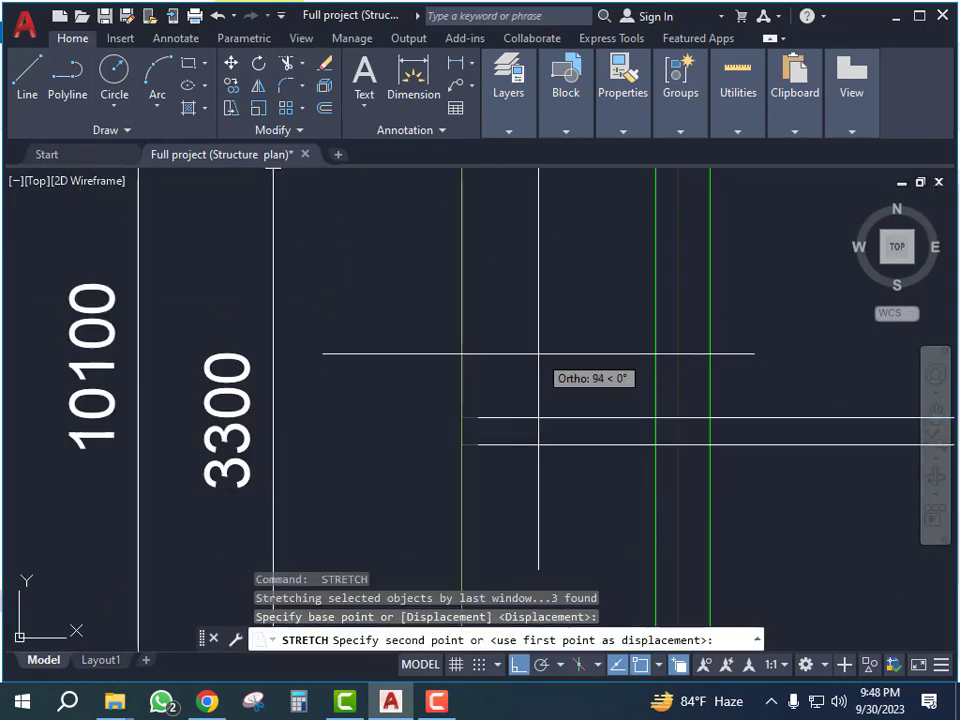
pyautogui.write('40')
pyautogui.press('Return')
pyautogui.scroll(-3, 380, 441)
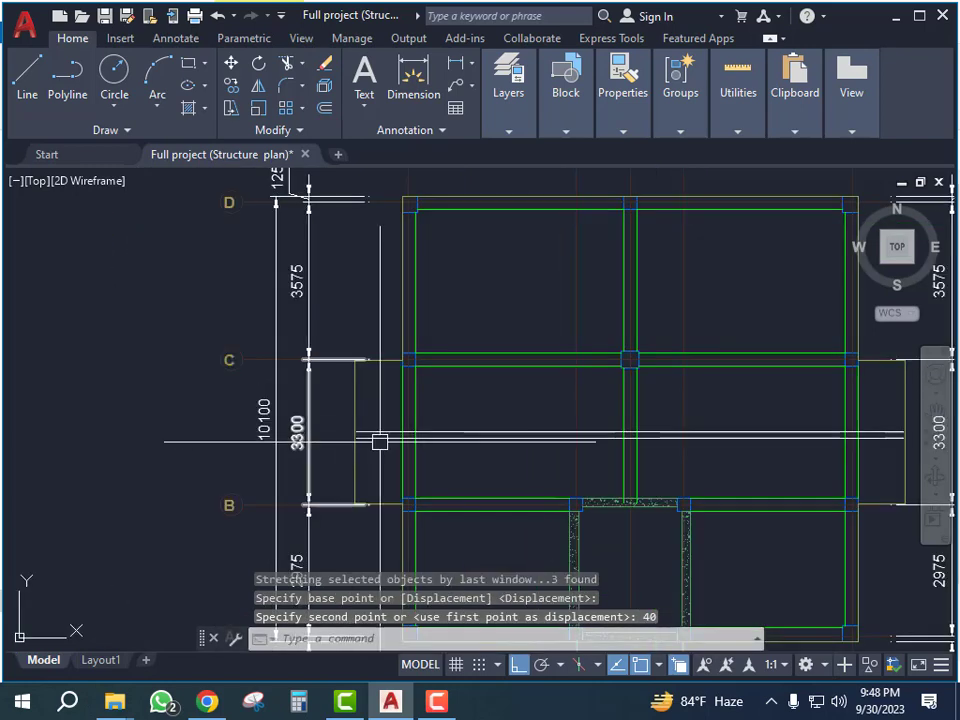
pyautogui.click(550, 393)
pyautogui.click(516, 446)
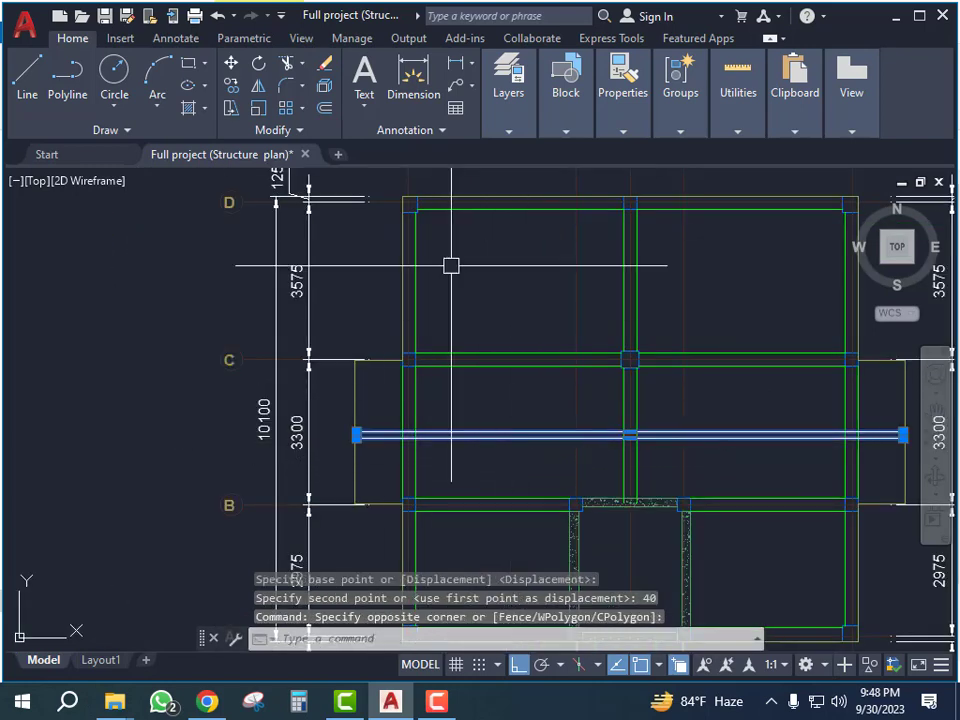
pyautogui.press('Escape')
pyautogui.press('Escape')
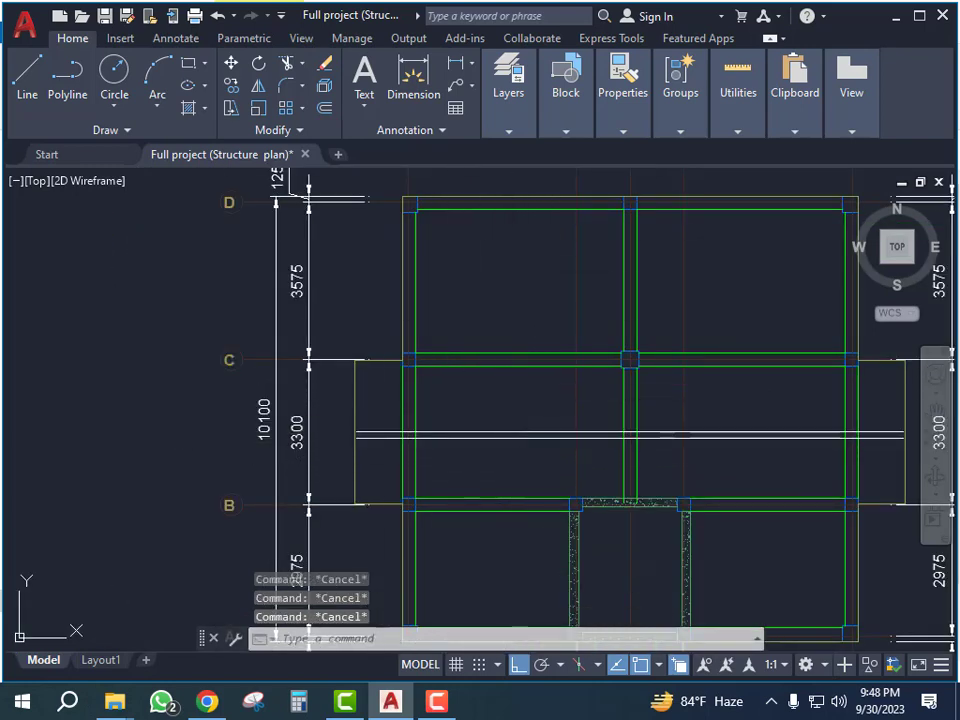
# Match the properties of a reinforcement bar line in the footing section onto both horizontal lines of the ground floor plan
pyautogui.scroll(-5, 622, 384)
pyautogui.write('ma')
pyautogui.press('Return')
pyautogui.scroll(6, 242, 560)
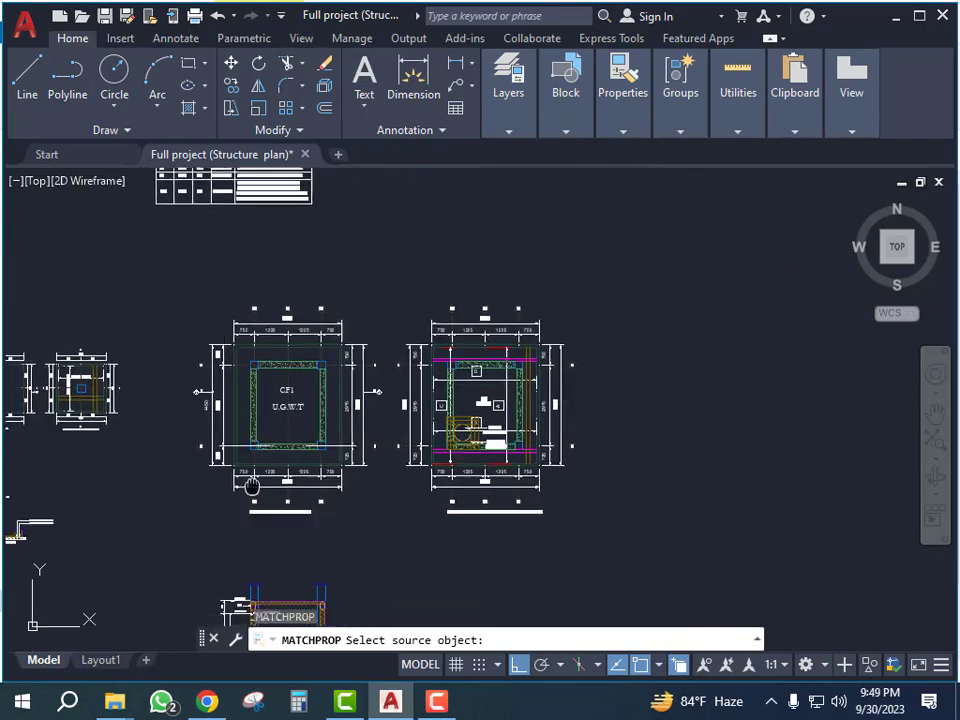
pyautogui.scroll(4, 397, 449)
pyautogui.scroll(3, 469, 420)
pyautogui.click(469, 420)
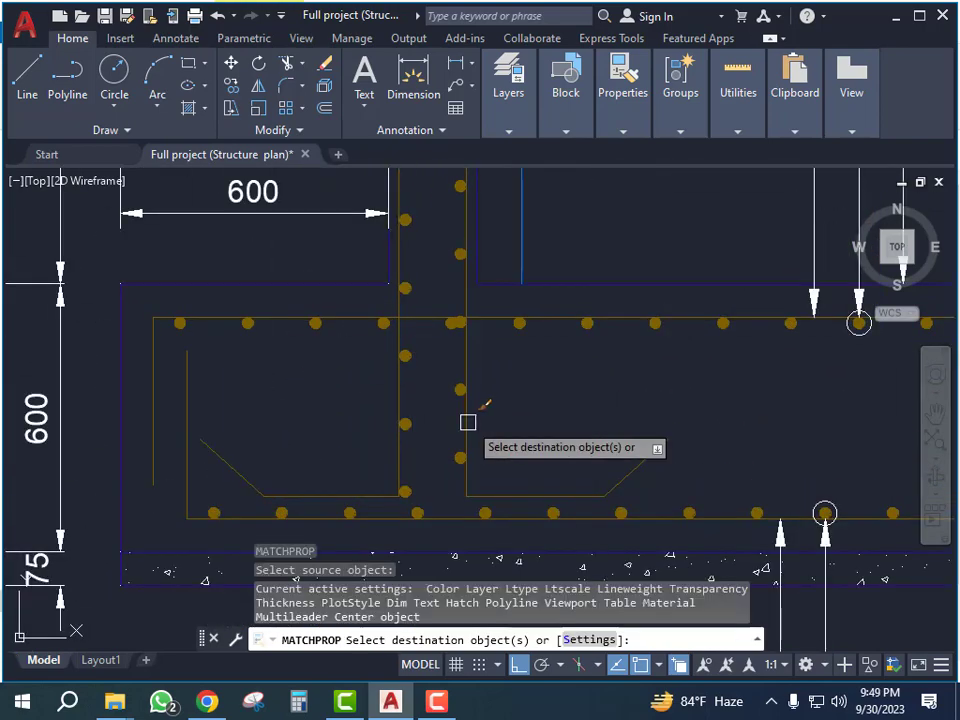
pyautogui.scroll(-7, 400, 505)
pyautogui.moveTo(733, 381); pyautogui.dragTo(223, 420, button='middle')
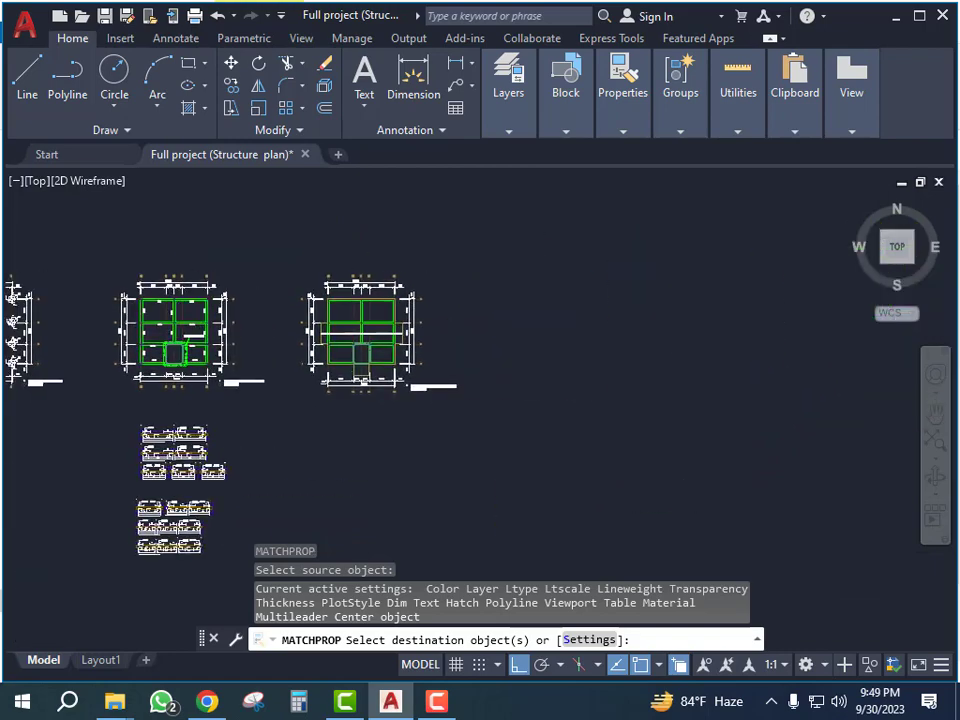
pyautogui.scroll(5, 386, 356)
pyautogui.moveTo(389, 397); pyautogui.dragTo(389, 497, button='middle')
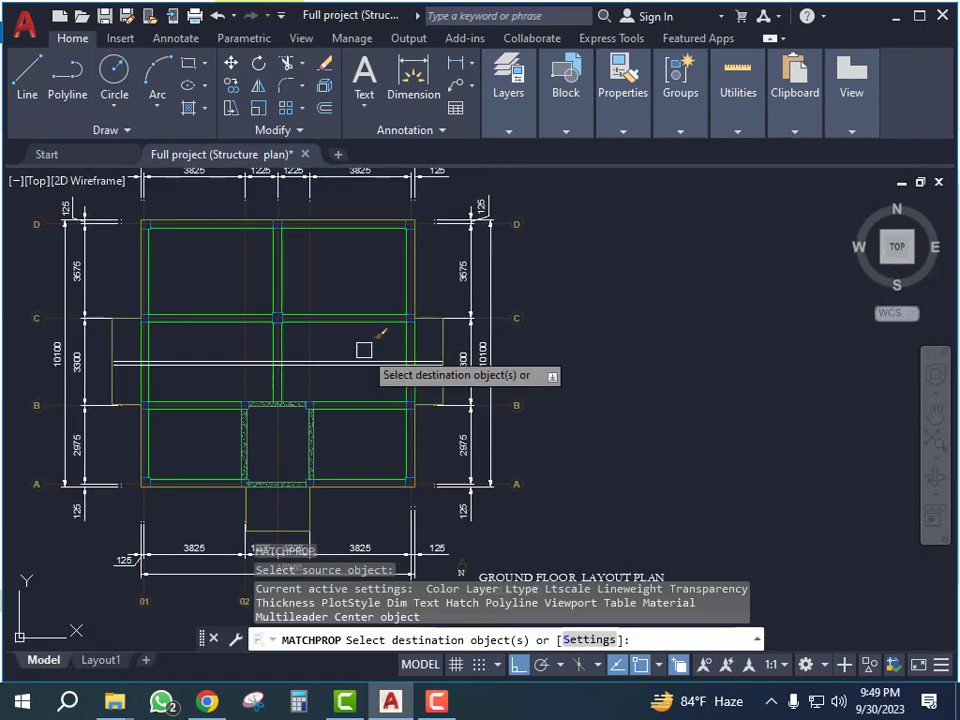
pyautogui.scroll(4, 365, 350)
pyautogui.click(373, 339)
pyautogui.click(350, 398)
pyautogui.scroll(-8, 478, 407)
pyautogui.press('Return')
pyautogui.press('Escape')
# Copy the vertical A and upper horizontal D bar dimensions from the CF1 combined footing reinforcement plan to the clipboard
pyautogui.scroll(-6, 612, 378)
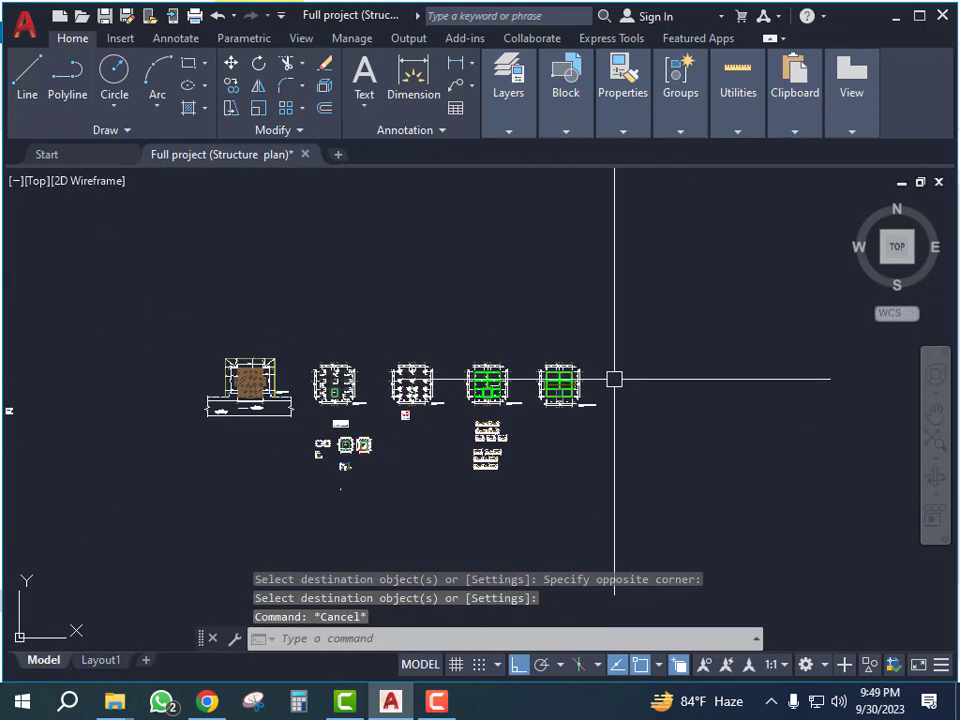
pyautogui.scroll(13, 300, 505)
pyautogui.moveTo(440, 427); pyautogui.dragTo(411, 512, button='middle')
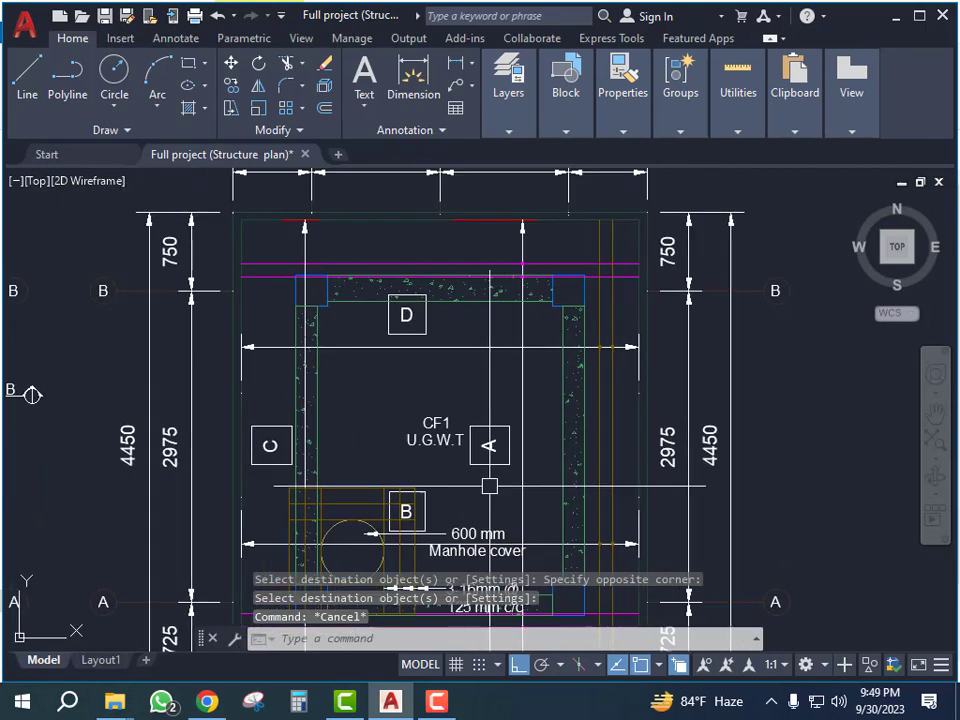
pyautogui.scroll(-5, 343, 418)
pyautogui.scroll(7, 508, 375)
pyautogui.scroll(-7, 300, 400)
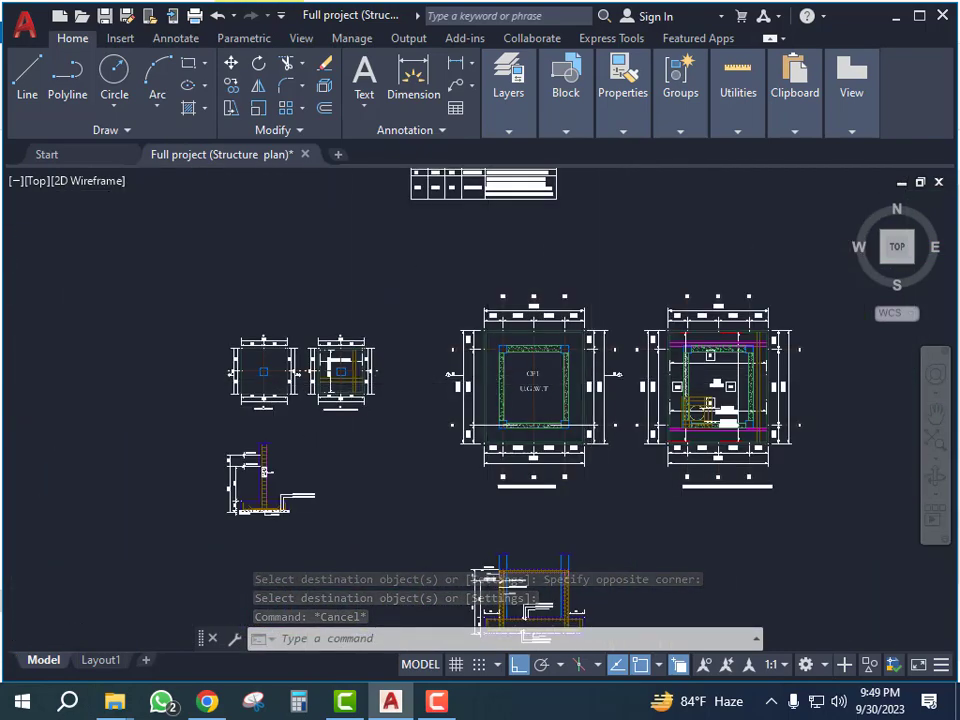
pyautogui.scroll(6, 293, 402)
pyautogui.moveTo(369, 396); pyautogui.dragTo(229, 390, button='middle')
pyautogui.scroll(-5, 229, 390)
pyautogui.moveTo(671, 433); pyautogui.dragTo(280, 421, button='middle')
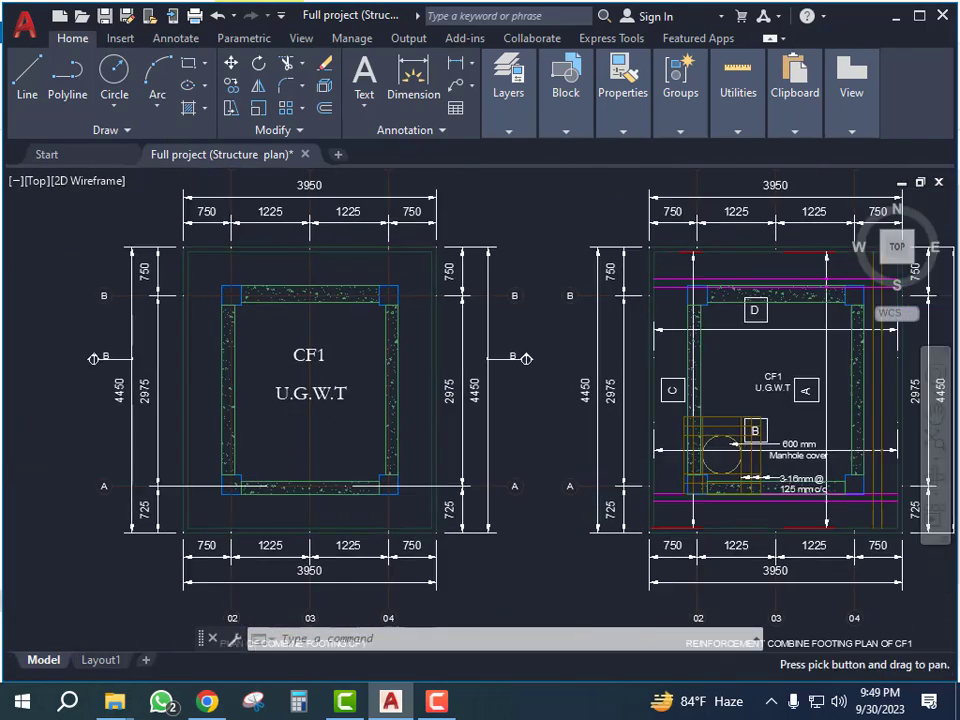
pyautogui.moveTo(704, 430); pyautogui.dragTo(508, 422, button='middle')
pyautogui.scroll(4, 627, 395)
pyautogui.click(651, 345)
pyautogui.click(583, 393)
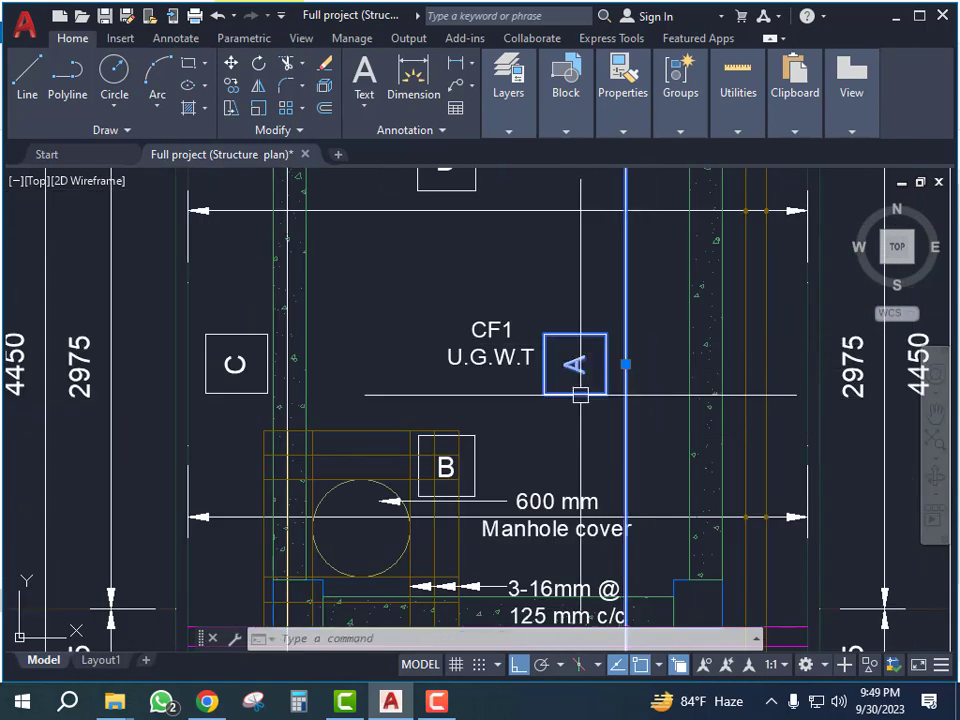
pyautogui.scroll(-2, 460, 435)
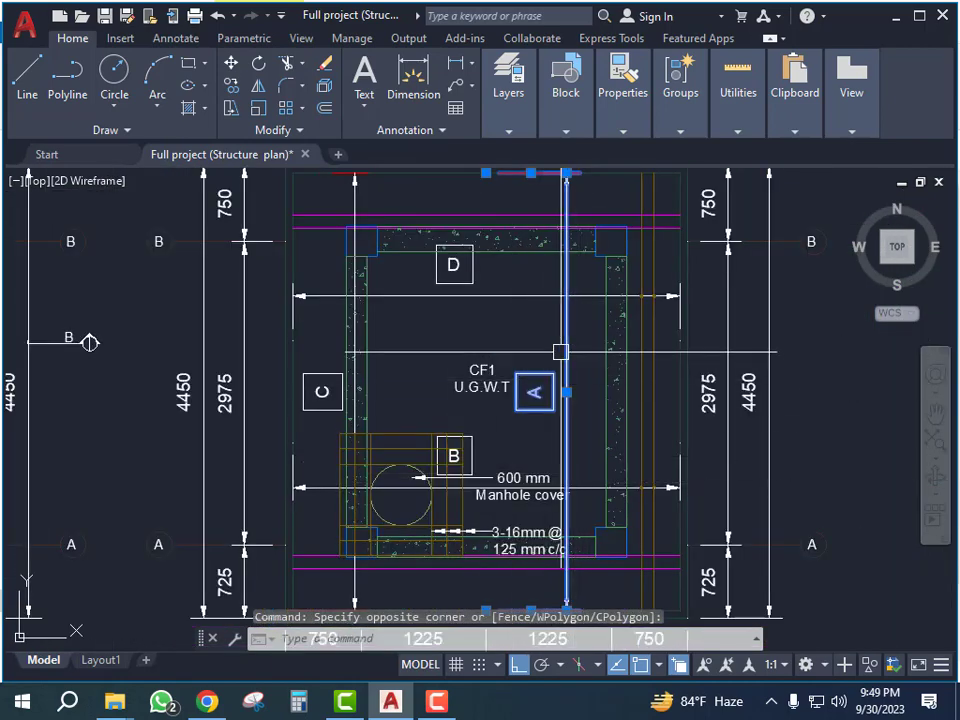
pyautogui.scroll(2, 508, 281)
pyautogui.click(527, 279)
pyautogui.click(493, 345)
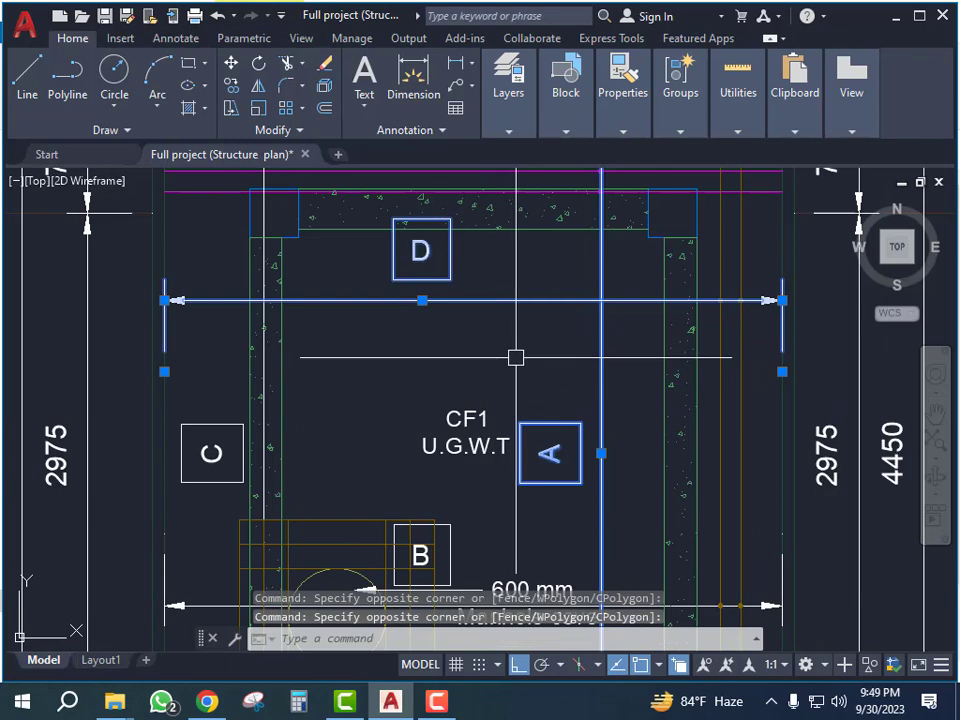
pyautogui.hotkey('ctrl', 'c')
# Paste the copied A and D bar dimensions into the ground floor layout plan, over the horizontal bars right of grid 03
pyautogui.scroll(-5, 375, 399)
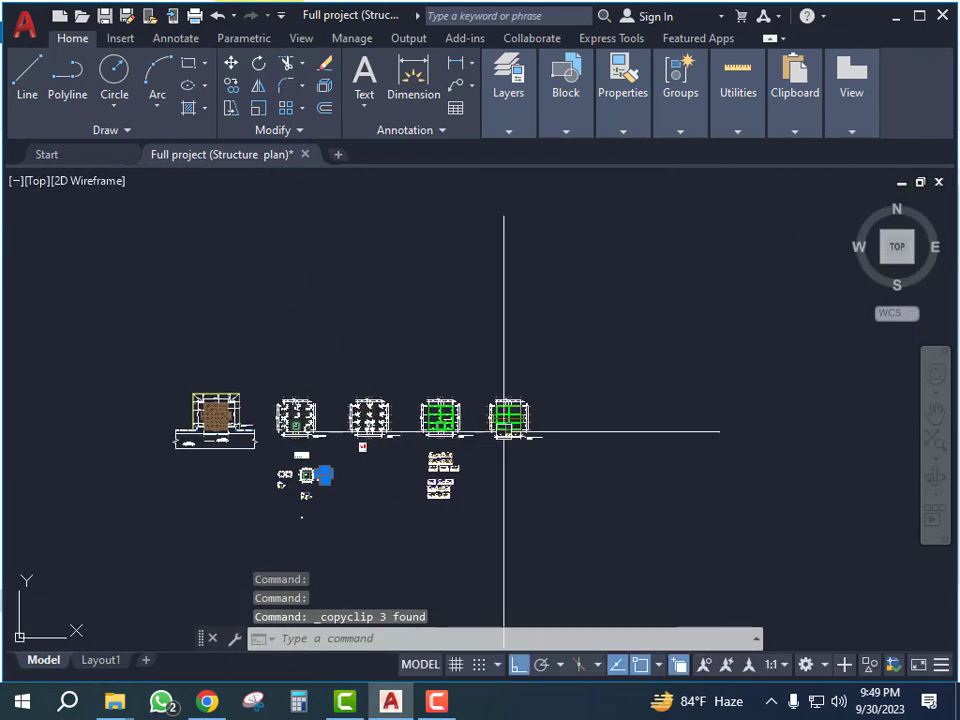
pyautogui.scroll(5, 503, 437)
pyautogui.scroll(6, 544, 380)
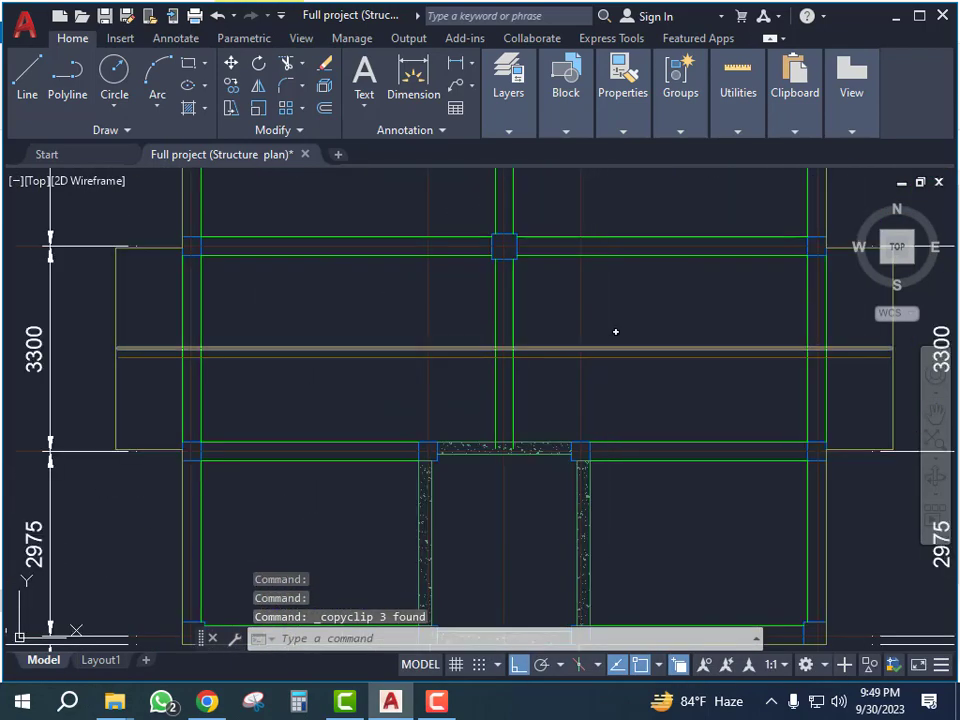
pyautogui.hotkey('ctrl', 'v')
pyautogui.scroll(-2, 600, 317)
pyautogui.scroll(5, 614, 397)
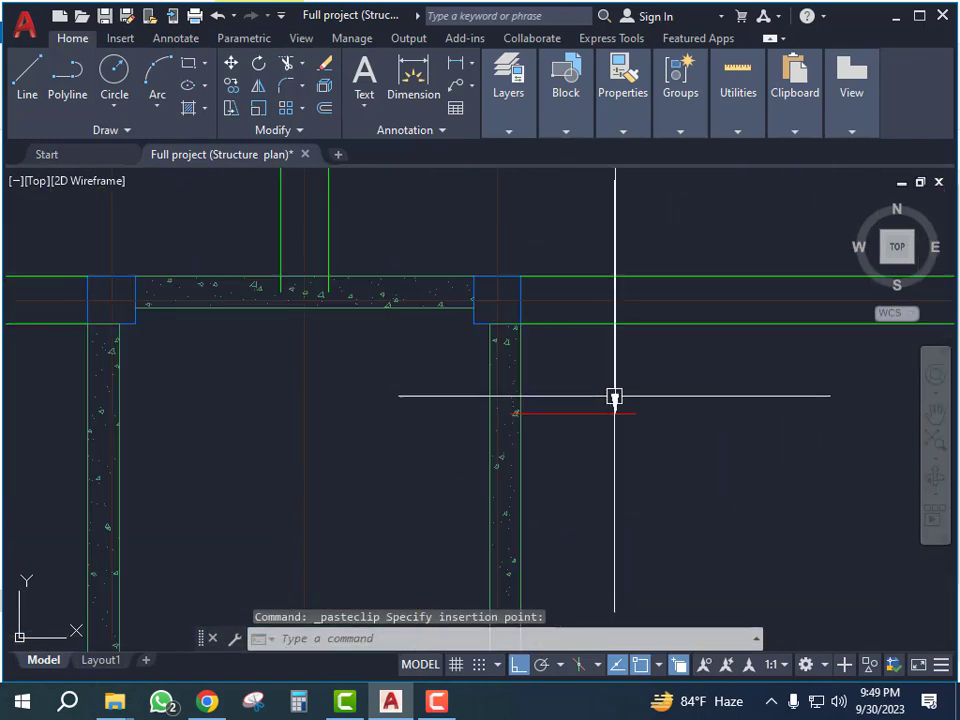
# Stretch the lower end of the vertical A dimension down to the column at grids A and 04
pyautogui.click(614, 395)
pyautogui.click(494, 411)
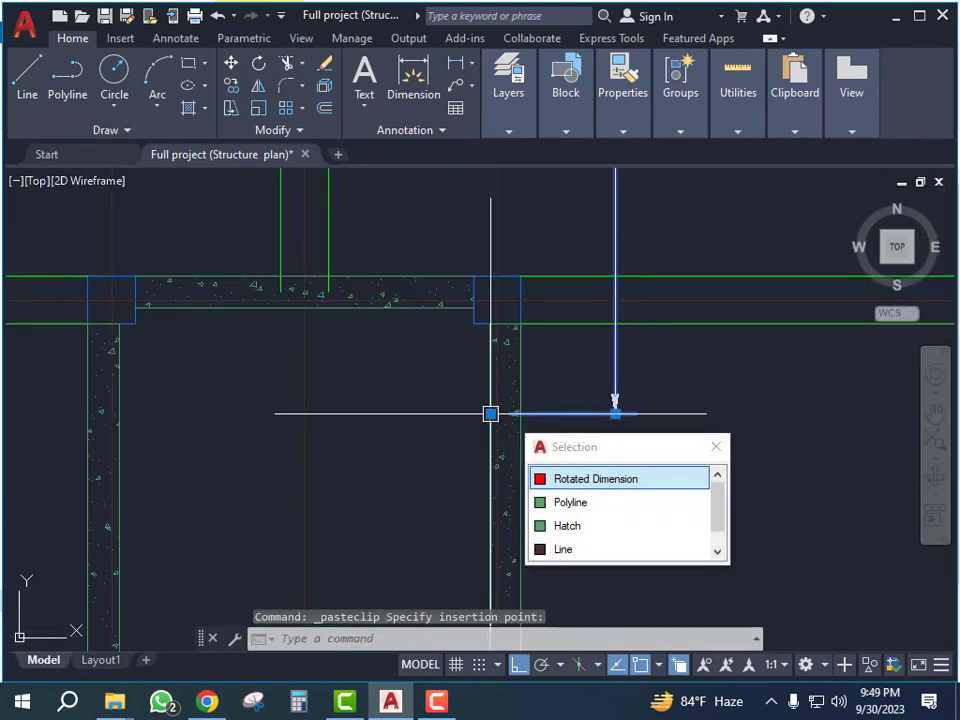
pyautogui.click(491, 413)
pyautogui.scroll(-2, 619, 302)
pyautogui.scroll(-3, 615, 280)
pyautogui.scroll(7, 621, 446)
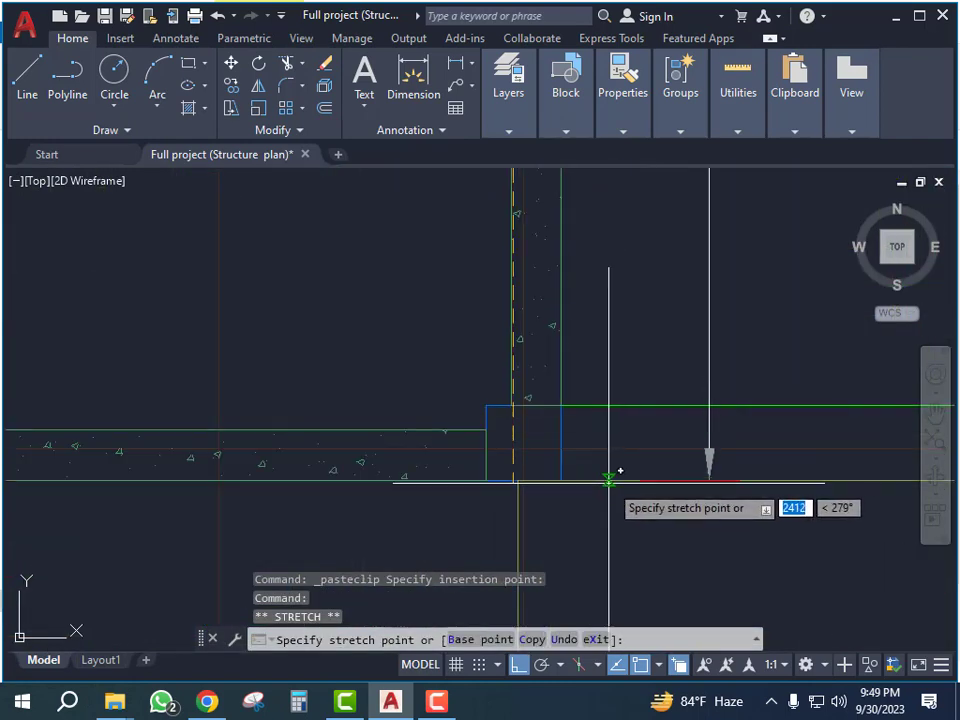
pyautogui.click(559, 403)
pyautogui.scroll(-5, 591, 424)
# Stretch the upper end of the other, overlapping A dimension up to the slab's edge beam along grid D
pyautogui.scroll(5, 570, 401)
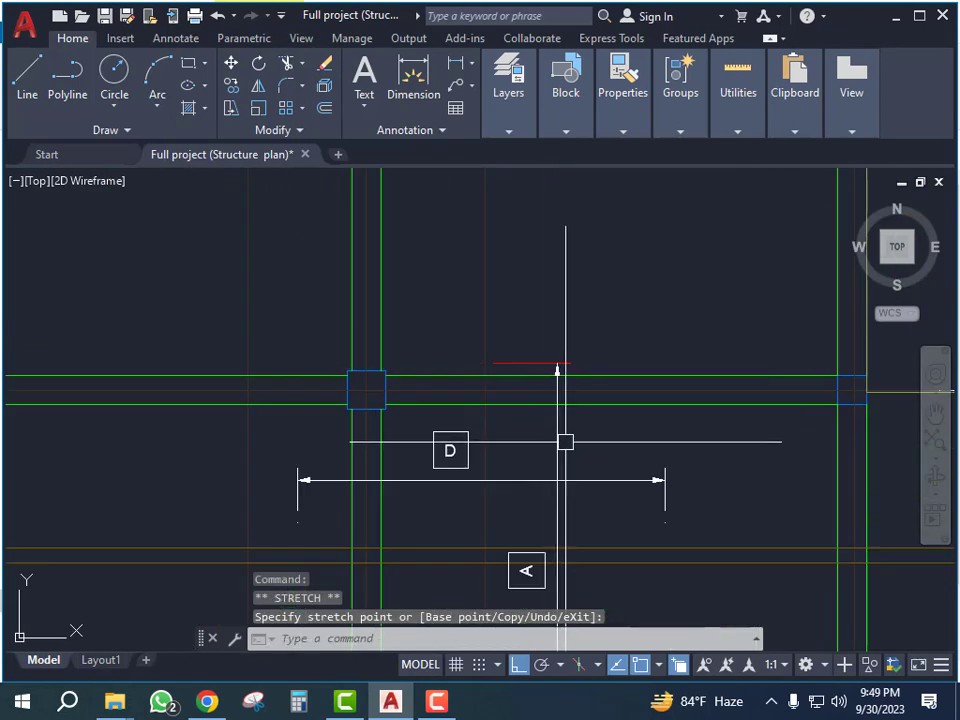
pyautogui.click(551, 431)
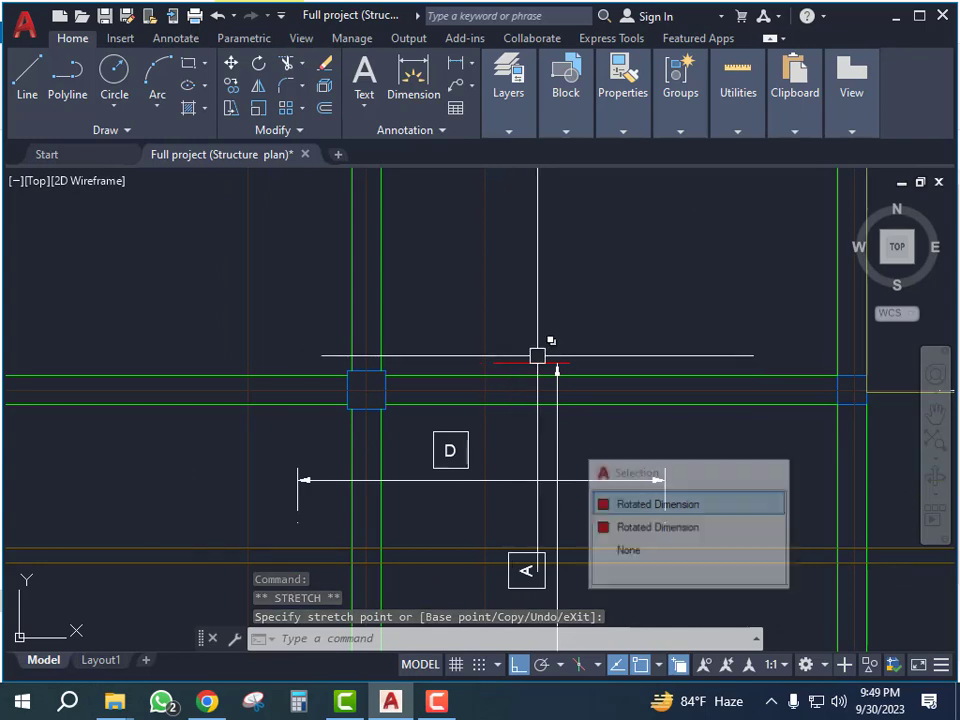
pyautogui.press('Escape')
pyautogui.scroll(4, 560, 390)
pyautogui.press('Escape')
pyautogui.click(622, 398)
pyautogui.click(513, 363)
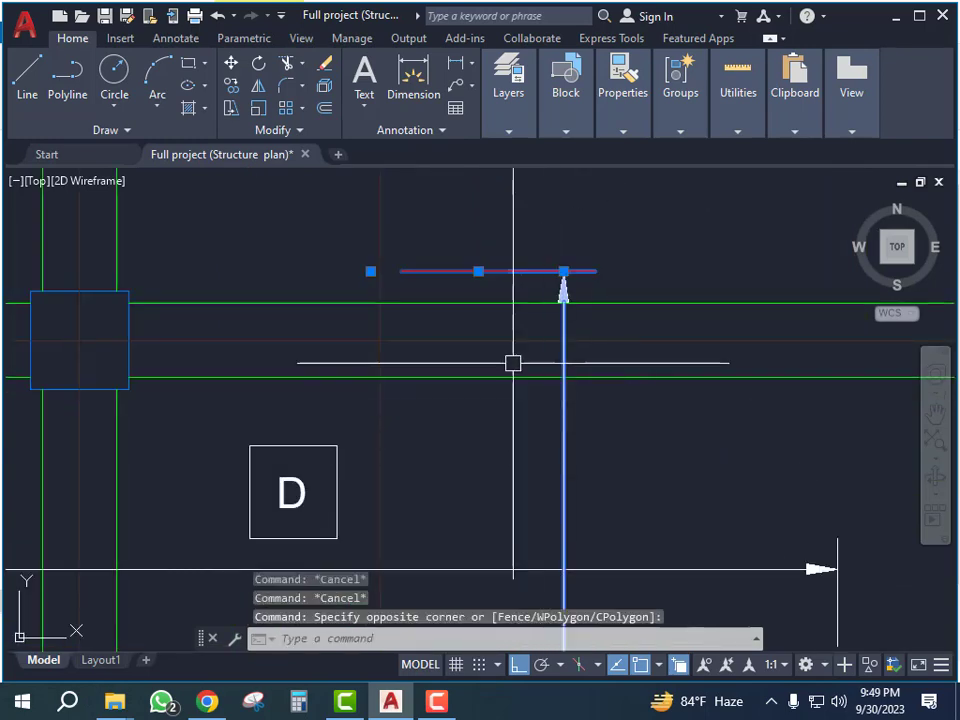
pyautogui.click(377, 270)
pyautogui.scroll(-3, 506, 516)
pyautogui.scroll(4, 538, 619)
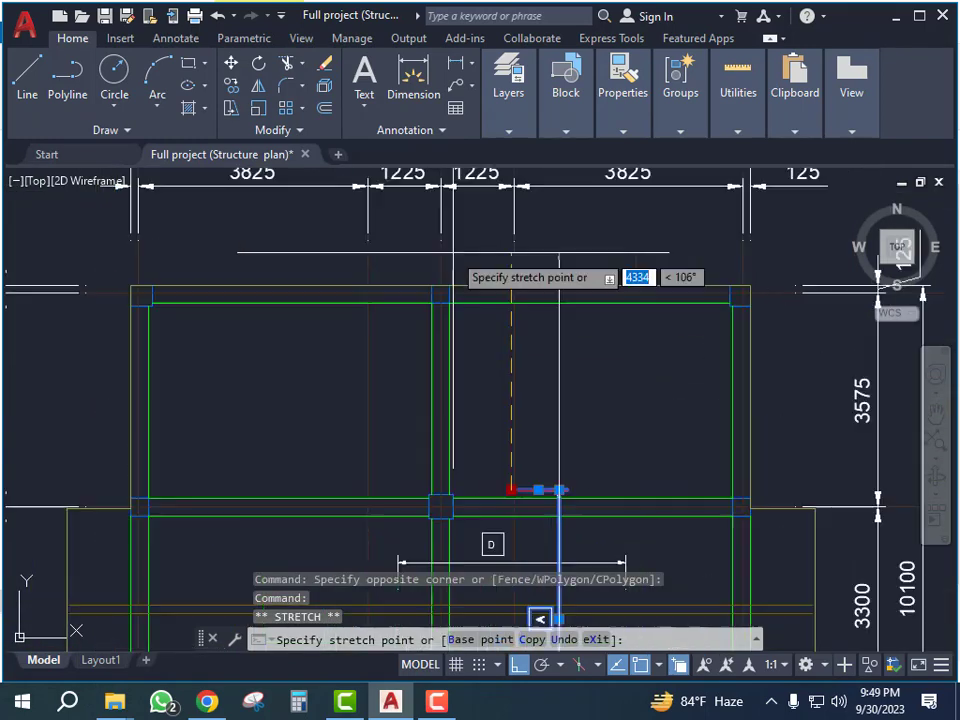
pyautogui.scroll(-3, 431, 318)
pyautogui.press('Escape')
pyautogui.press('Escape')
pyautogui.press('Escape')
# Erase the overlapping vertical A dimension that runs from grid D to just below grid B in the ground floor plan
pyautogui.scroll(6, 546, 400)
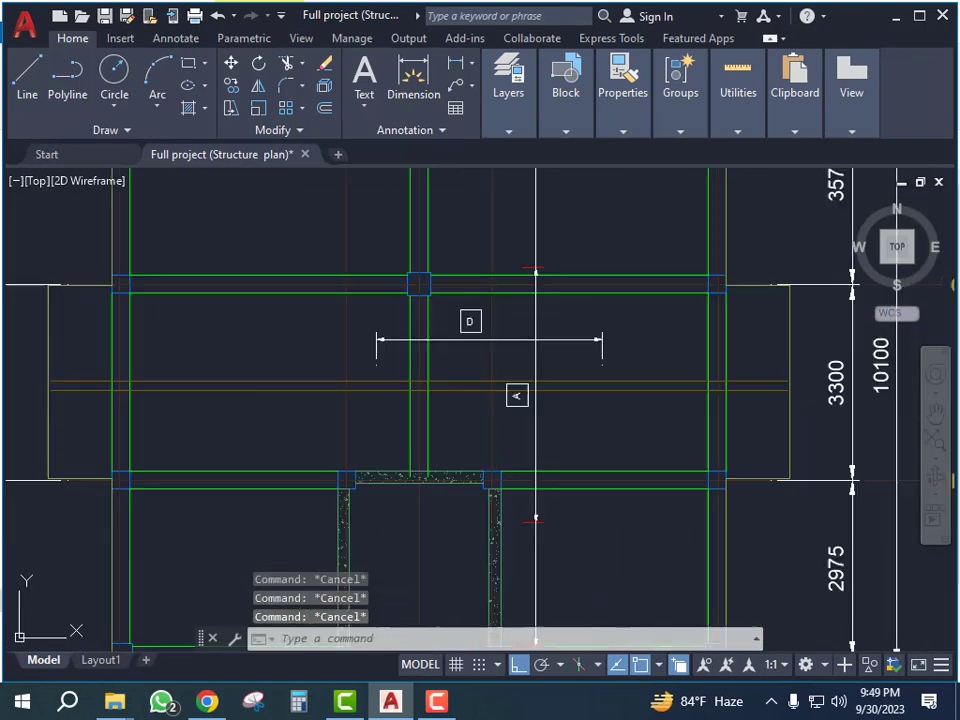
pyautogui.scroll(-6, 596, 432)
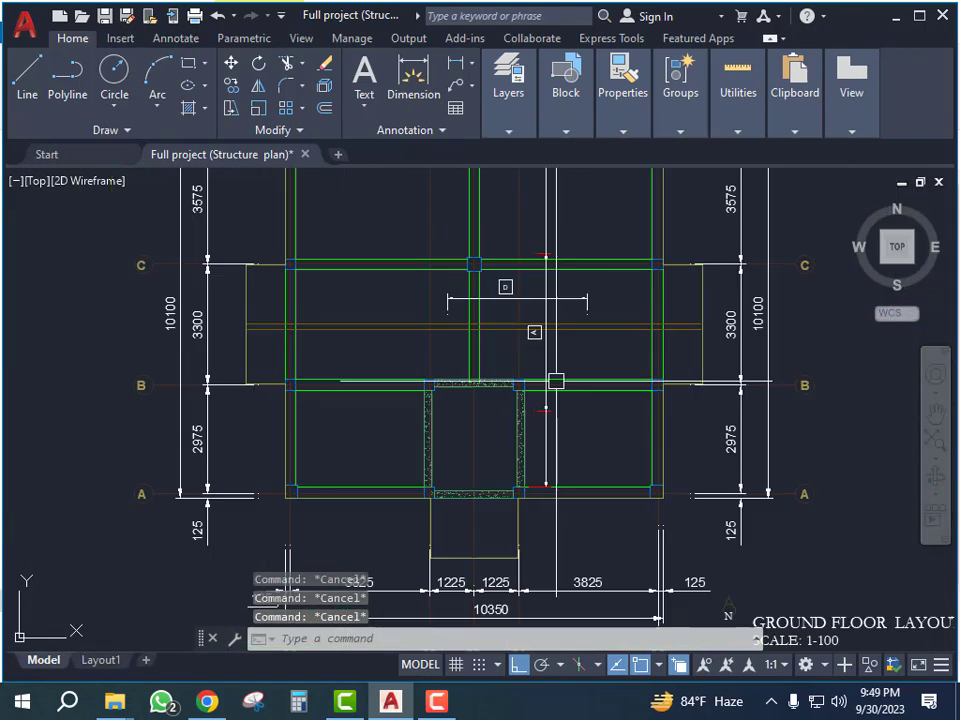
pyautogui.scroll(2, 553, 379)
pyautogui.press('Escape')
pyautogui.click(539, 347)
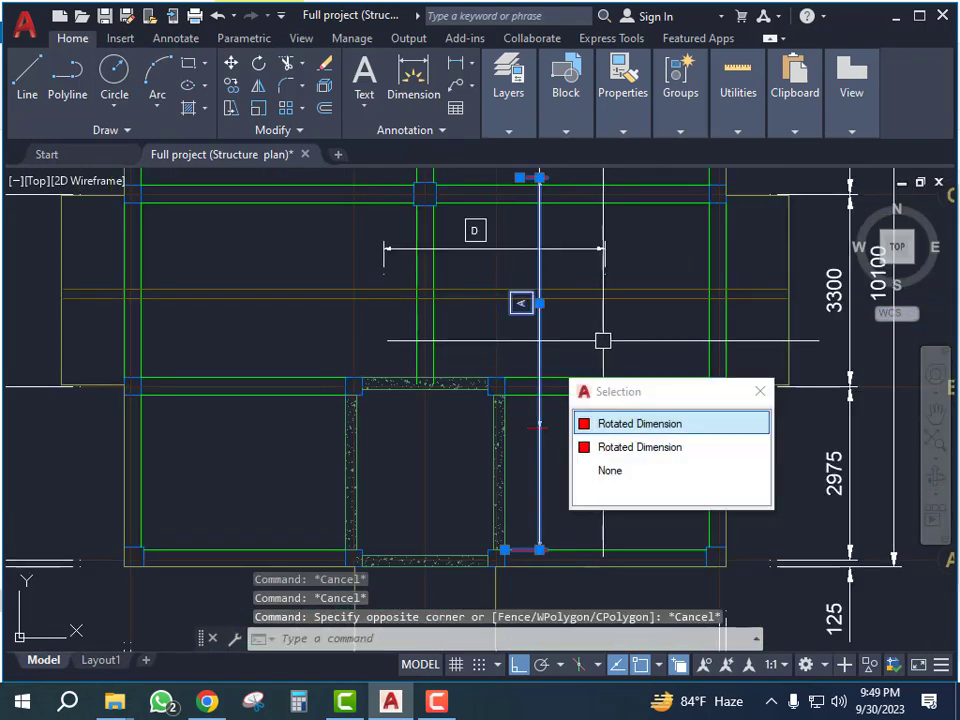
pyautogui.click(632, 447)
pyautogui.scroll(-4, 542, 454)
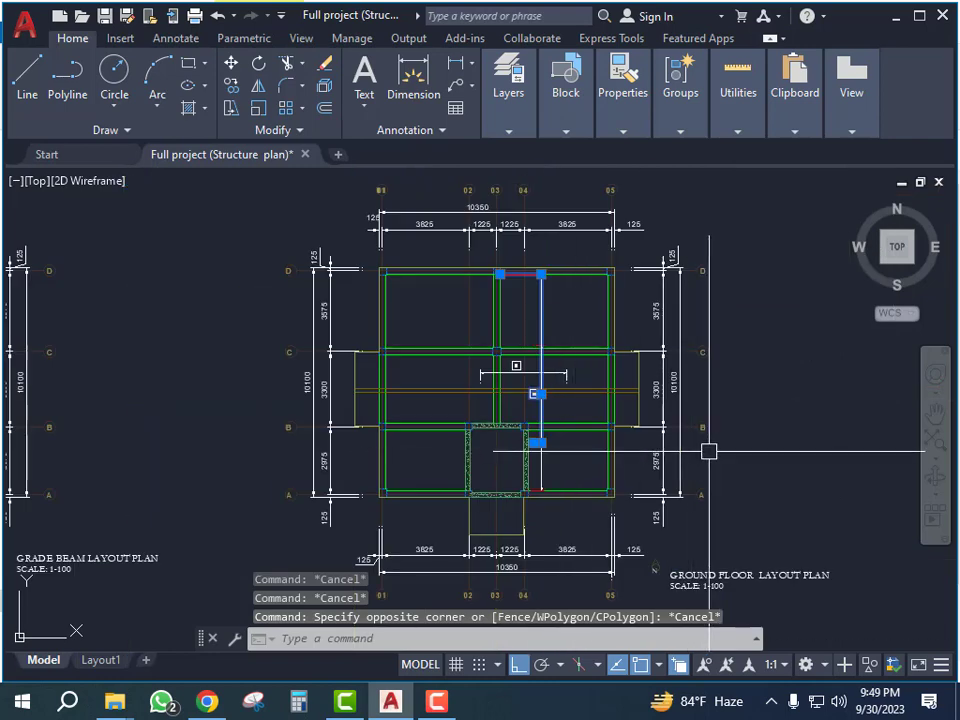
pyautogui.write('e')
pyautogui.press('Return')
# Stretch the upper end of the remaining vertical A dimension to the inner edge of the beam along grid D
pyautogui.scroll(4, 539, 405)
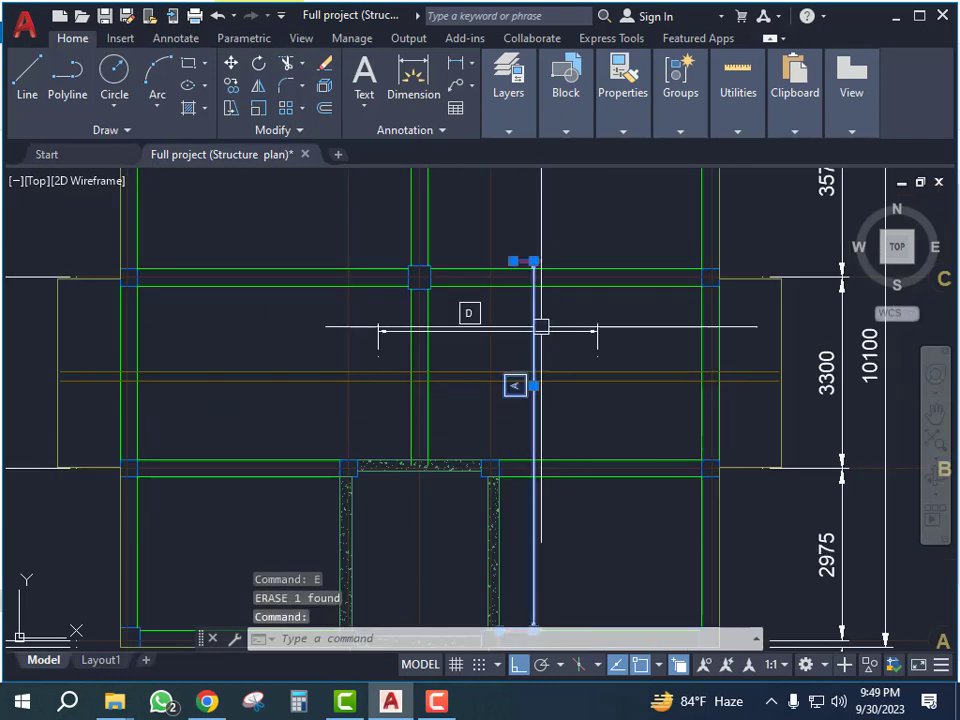
pyautogui.scroll(5, 507, 248)
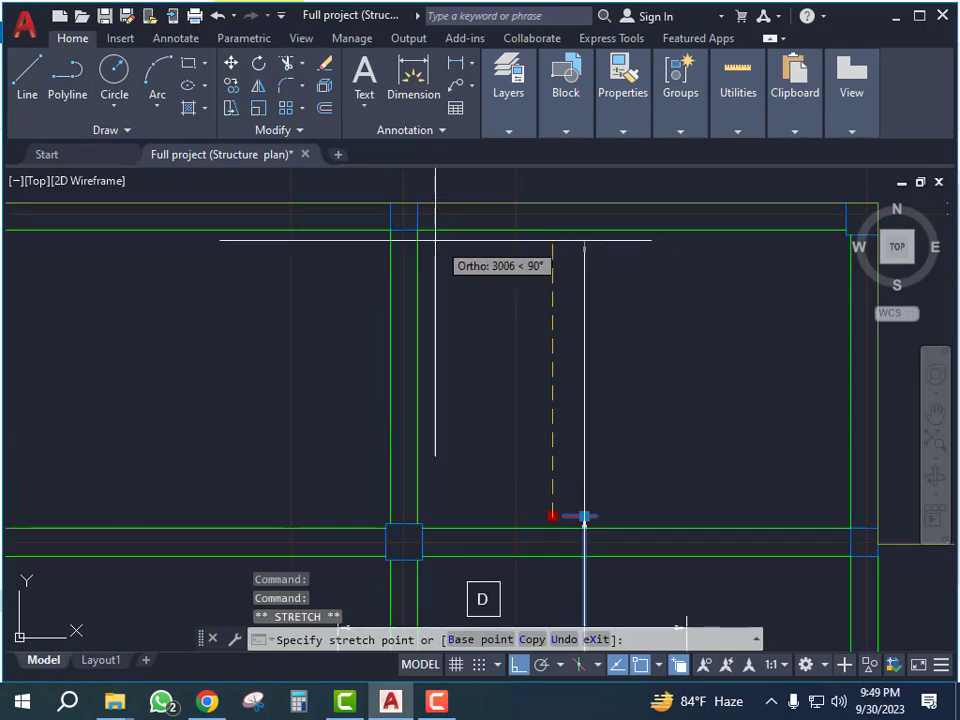
pyautogui.click(417, 229)
# Move the vertical A dimension horizontally about 524 mm towards grid 05
pyautogui.scroll(-5, 522, 290)
pyautogui.scroll(3, 535, 392)
pyautogui.scroll(2, 536, 390)
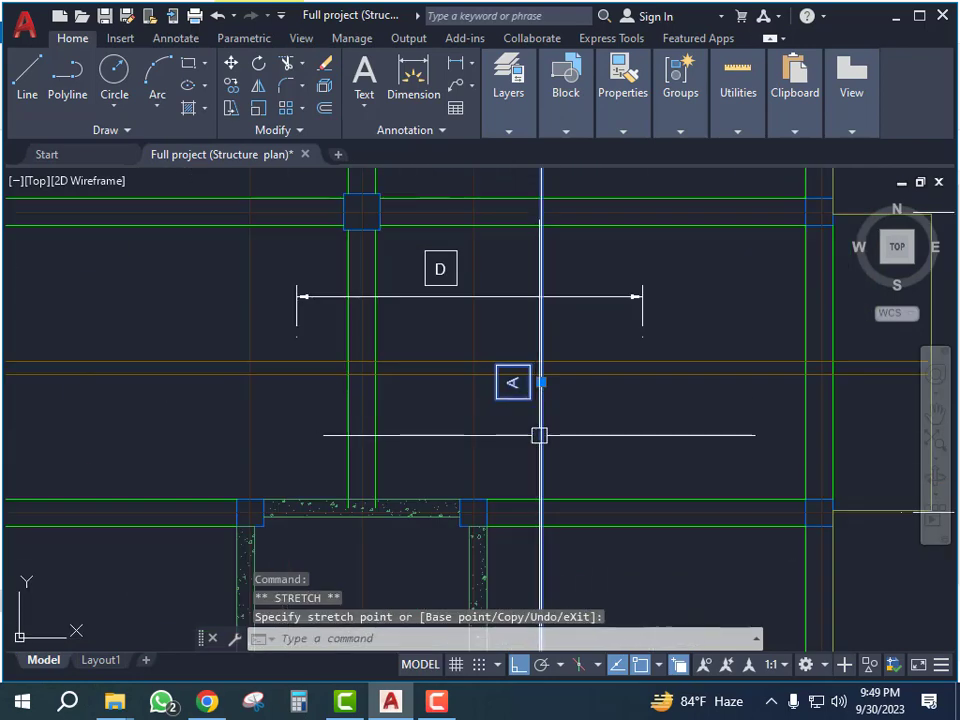
pyautogui.press('Return')
pyautogui.click(622, 438)
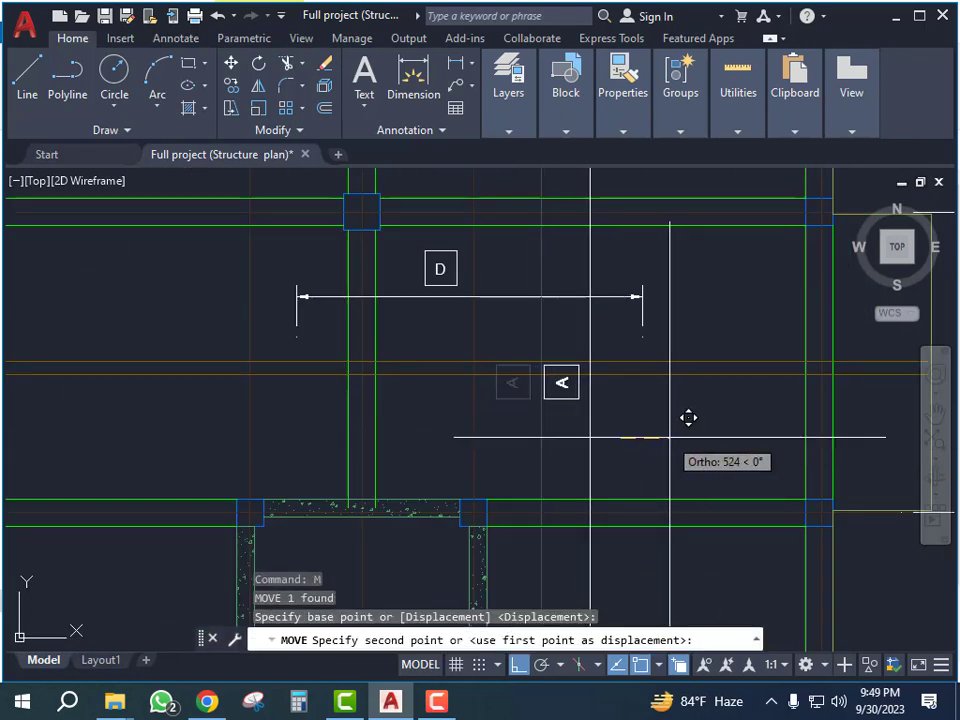
pyautogui.click(669, 437)
# Shift the boxed A label about 635 mm down along its dimension line, below the horizontal bars
pyautogui.click(577, 404)
pyautogui.click(590, 381)
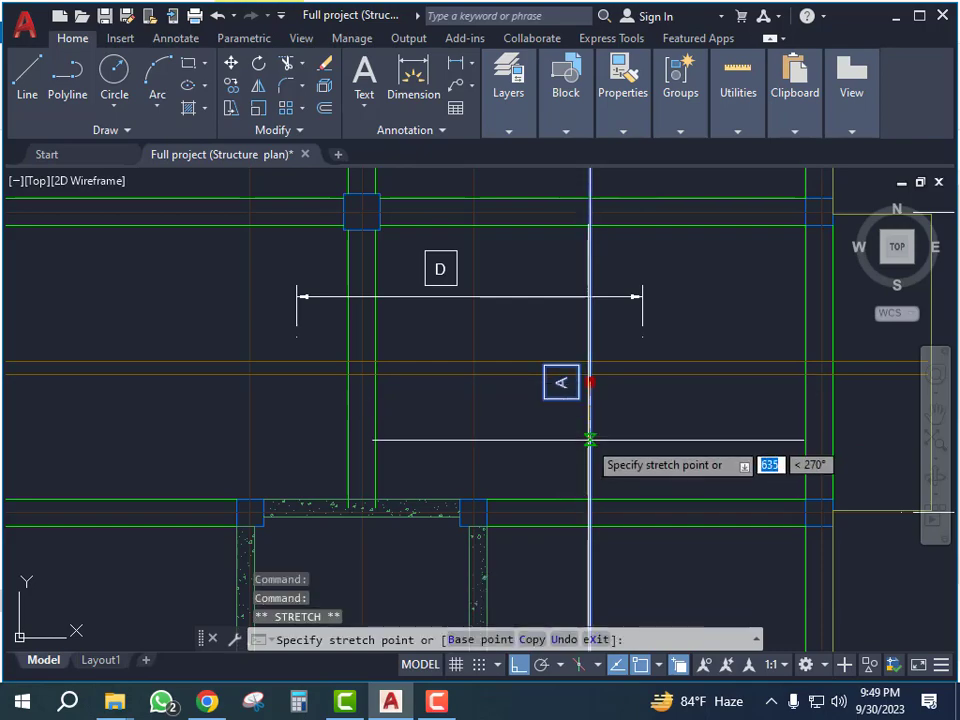
pyautogui.click(589, 439)
pyautogui.press('Escape')
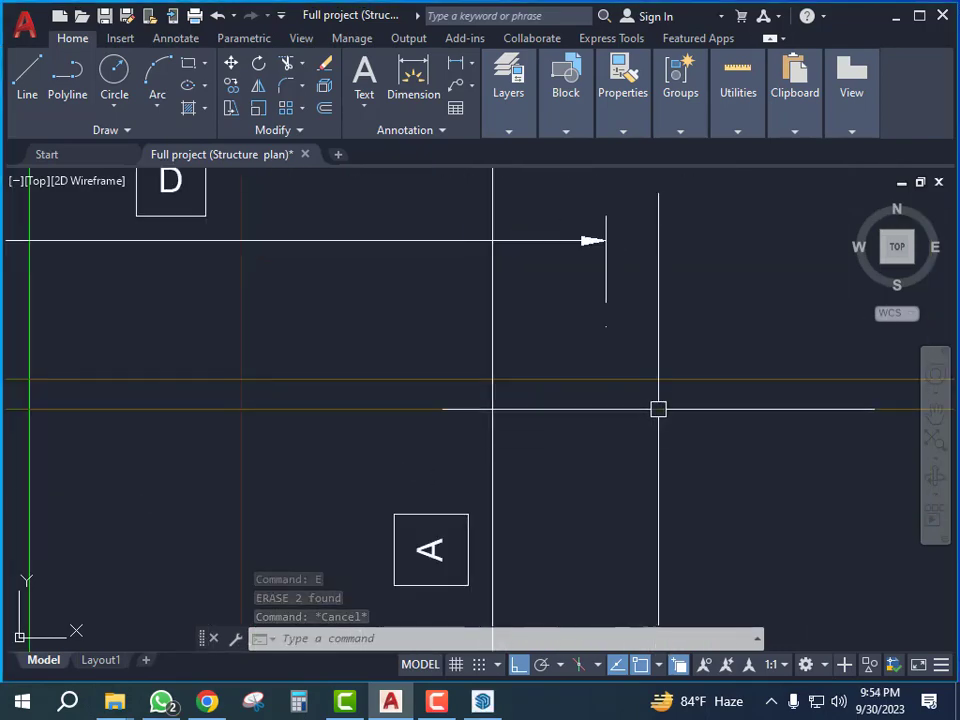
# Copy the filled bar dot in the upper corner of the CF1 combined footing section to the clipboard
pyautogui.scroll(-10, 658, 409)
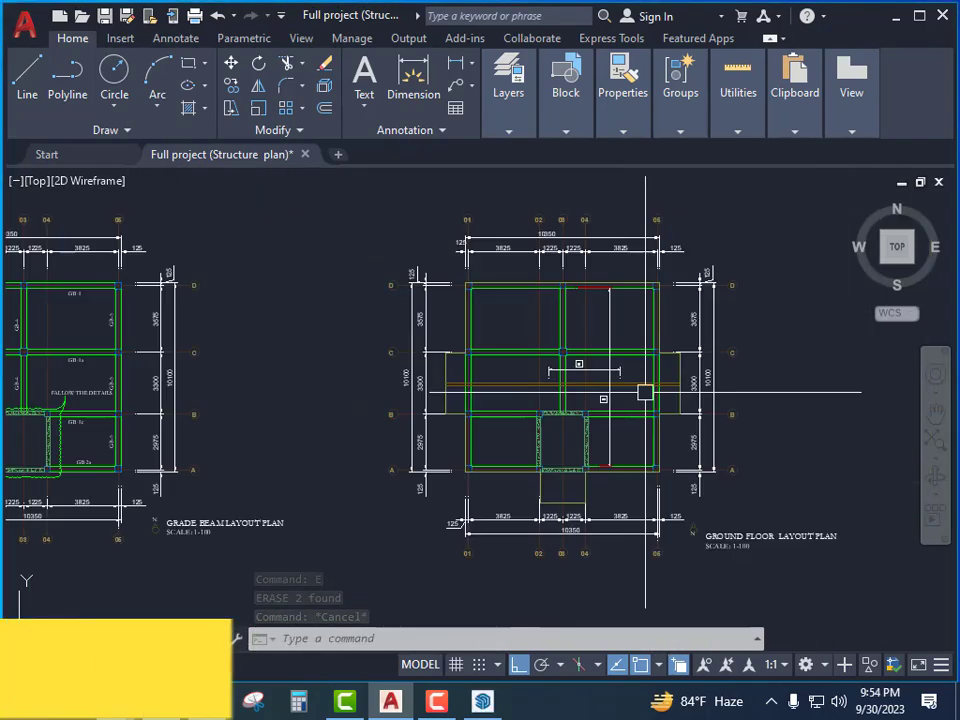
pyautogui.moveTo(250, 498); pyautogui.dragTo(400, 410, button='middle')
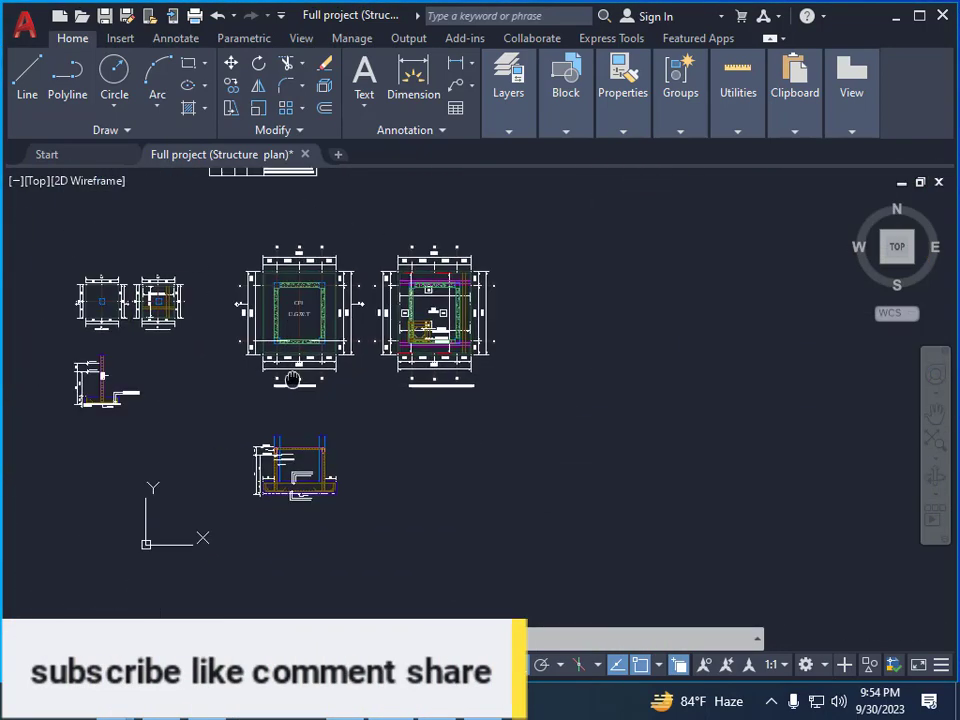
pyautogui.scroll(10, 414, 399)
pyautogui.scroll(4, 470, 447)
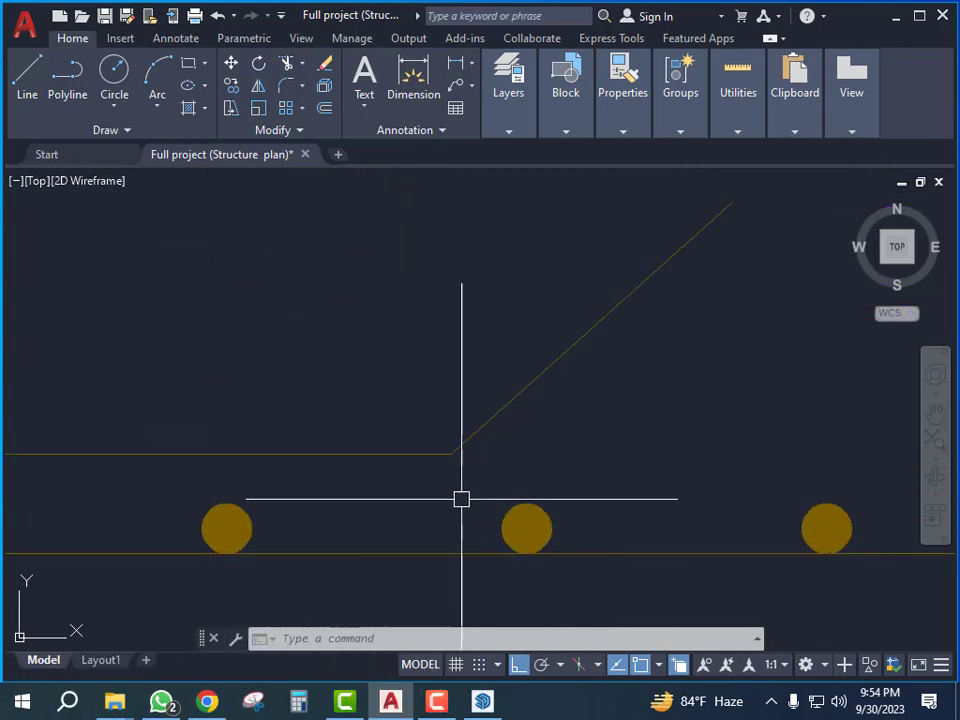
pyautogui.scroll(-5, 470, 500)
pyautogui.scroll(6, 400, 340)
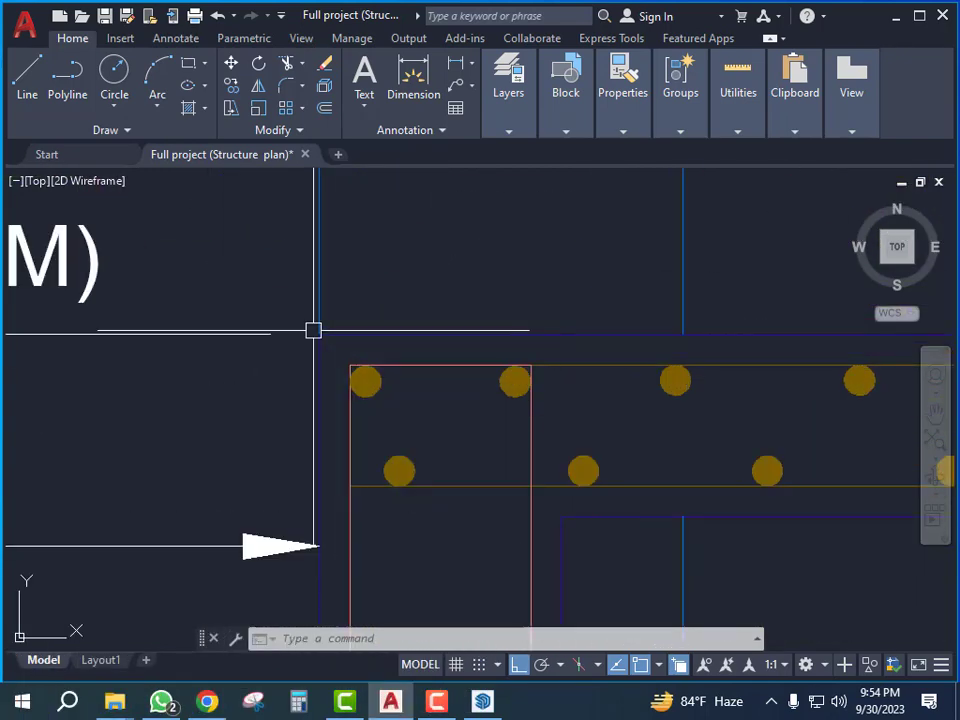
pyautogui.click(236, 262)
pyautogui.click(468, 456)
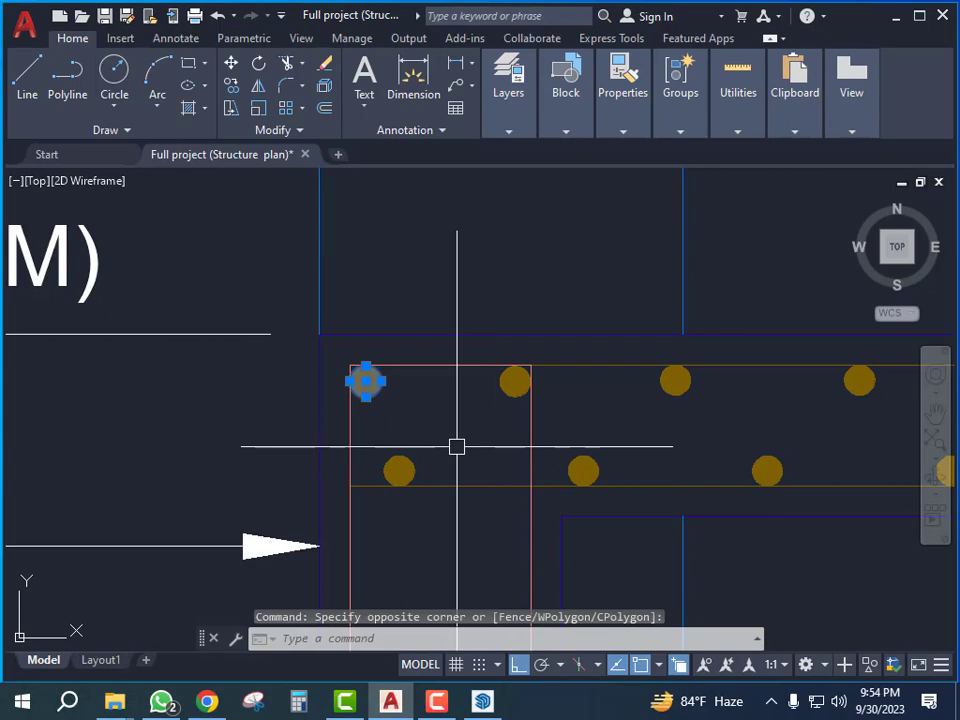
pyautogui.hotkey('ctrl', 'c')
# Paste the copied bar dot into the ground floor plan beside the A dimension line, at the horizontal bars
pyautogui.scroll(-10, 420, 480)
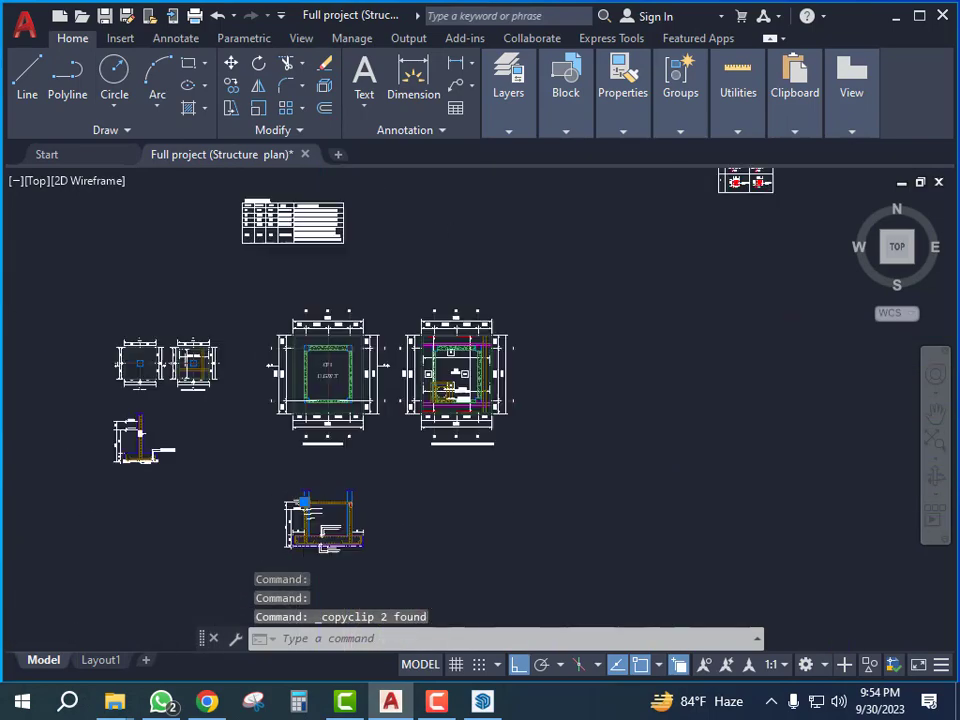
pyautogui.scroll(10, 420, 480)
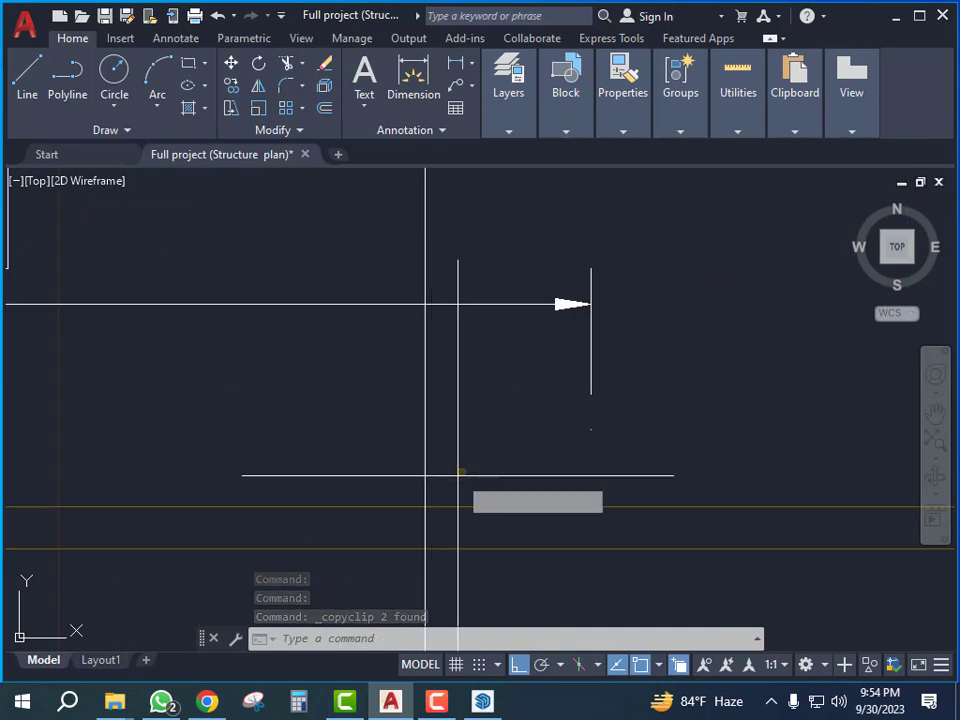
pyautogui.hotkey('ctrl', 'v')
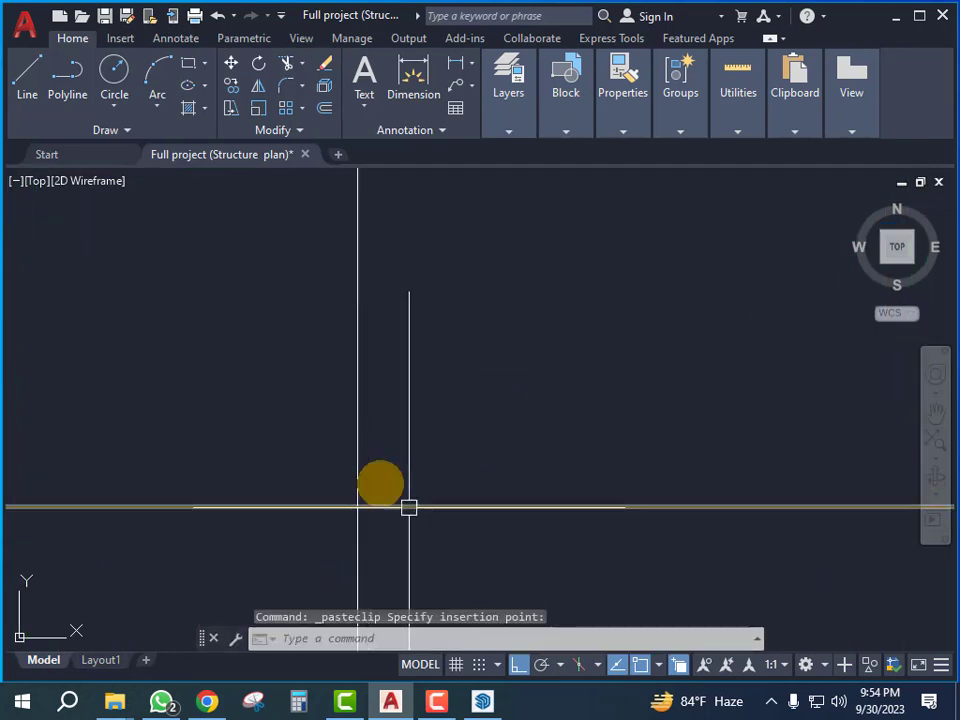
pyautogui.scroll(3, 407, 482)
# Scale the pasted bar dot by a factor of 1.1 about its centre
pyautogui.click(452, 396)
pyautogui.click(326, 499)
pyautogui.scroll(-1, 491, 407)
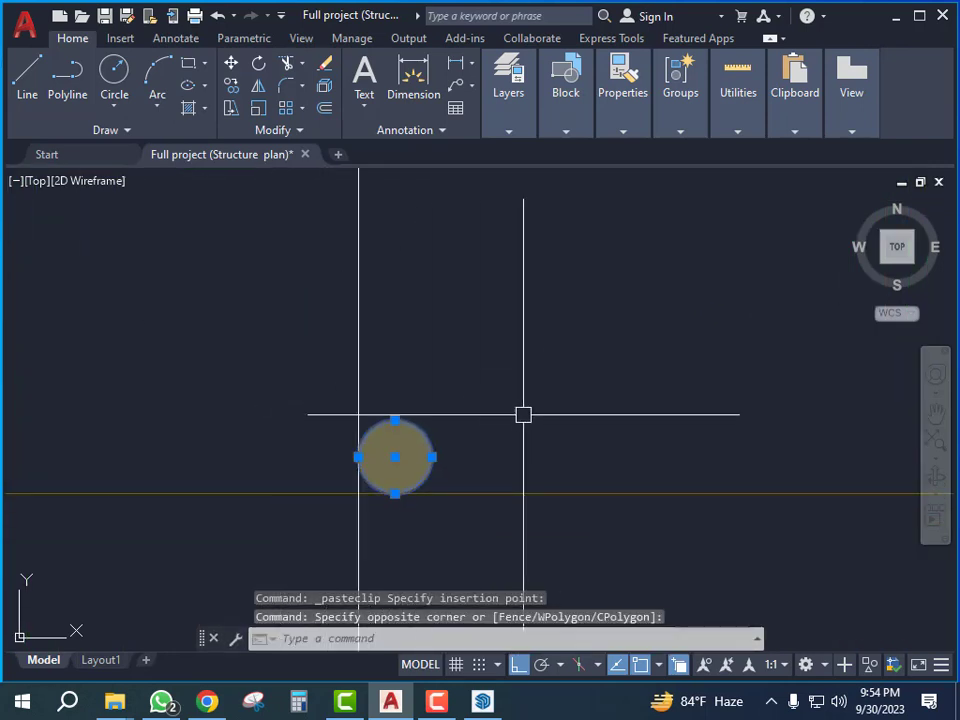
pyautogui.press('Return')
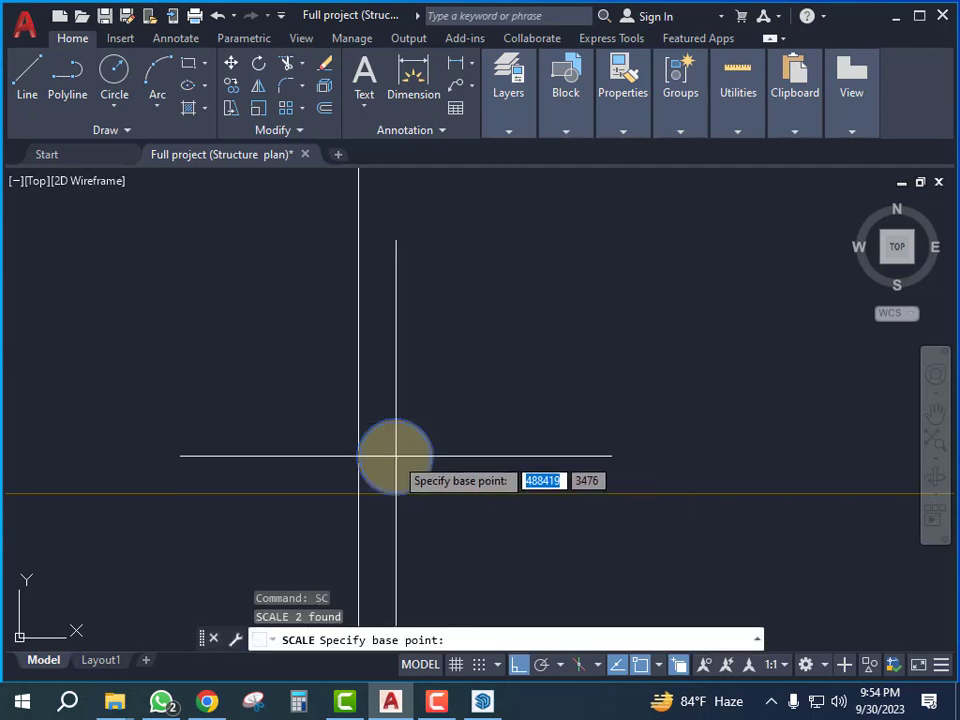
pyautogui.click(397, 458)
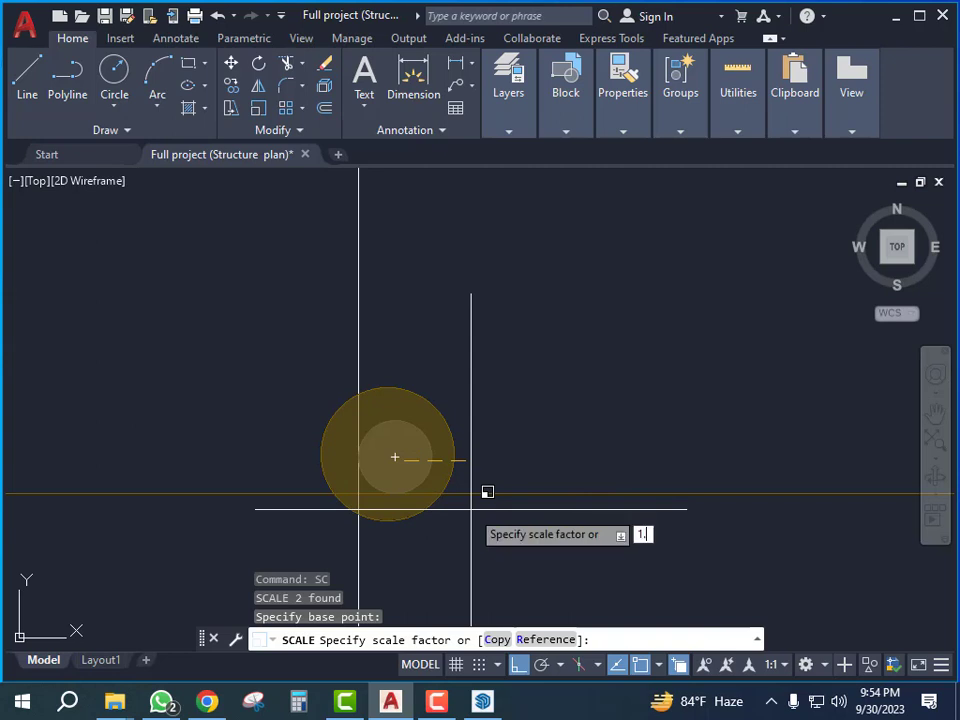
pyautogui.press('Return')
# Move the dot's centre onto the intersection of the A dimension line and the upper horizontal bar
pyautogui.click(291, 388)
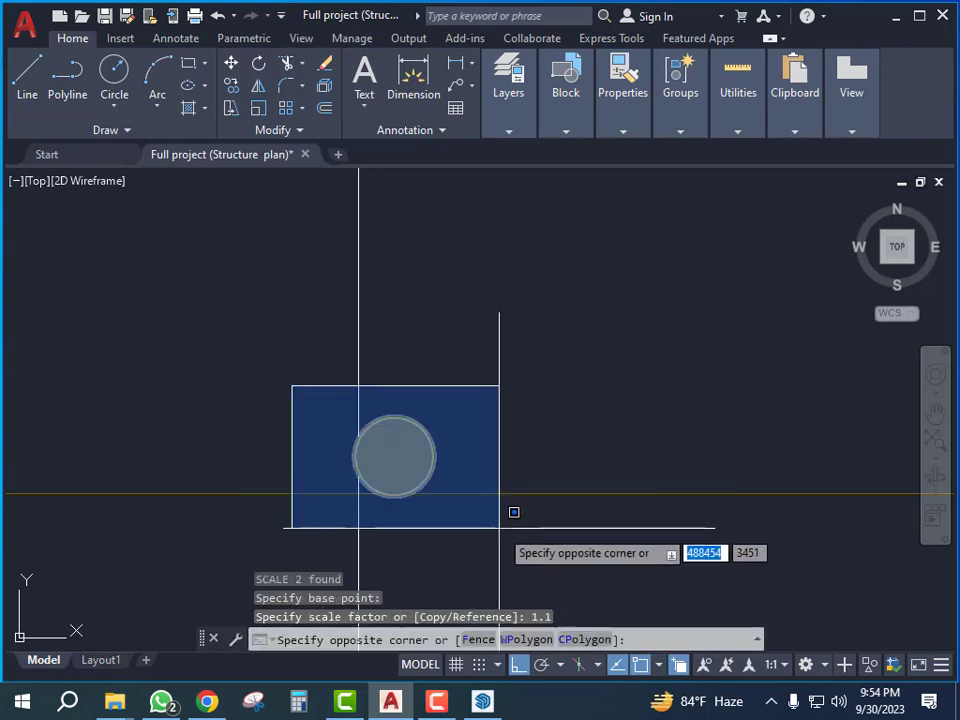
pyautogui.click(523, 542)
pyautogui.write('m')
pyautogui.press('Return')
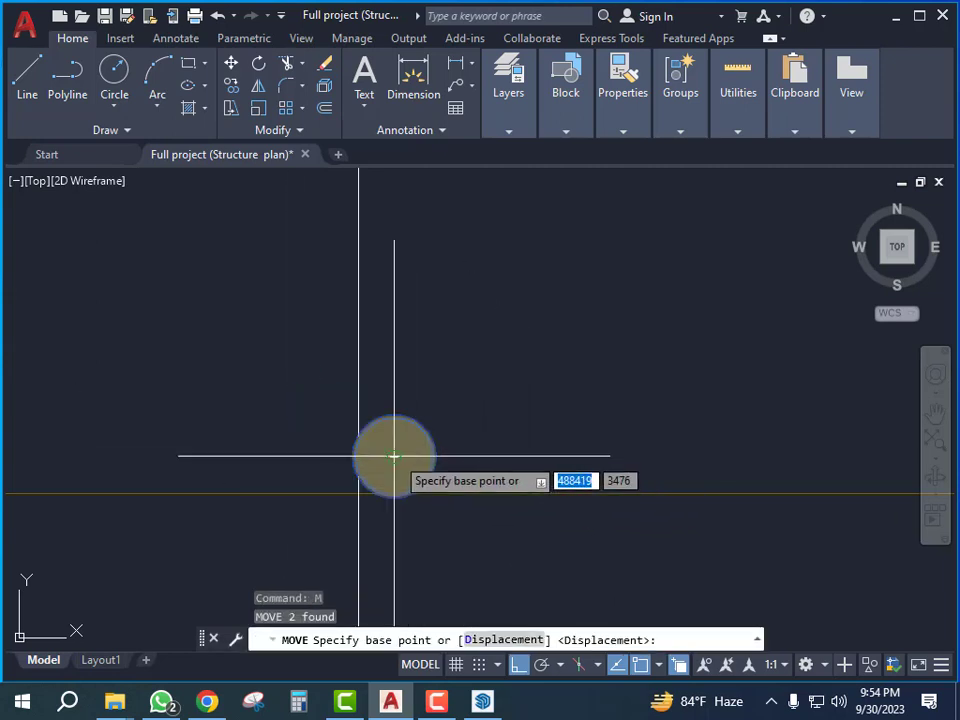
pyautogui.click(394, 456)
pyautogui.click(358, 493)
pyautogui.scroll(-9, 386, 430)
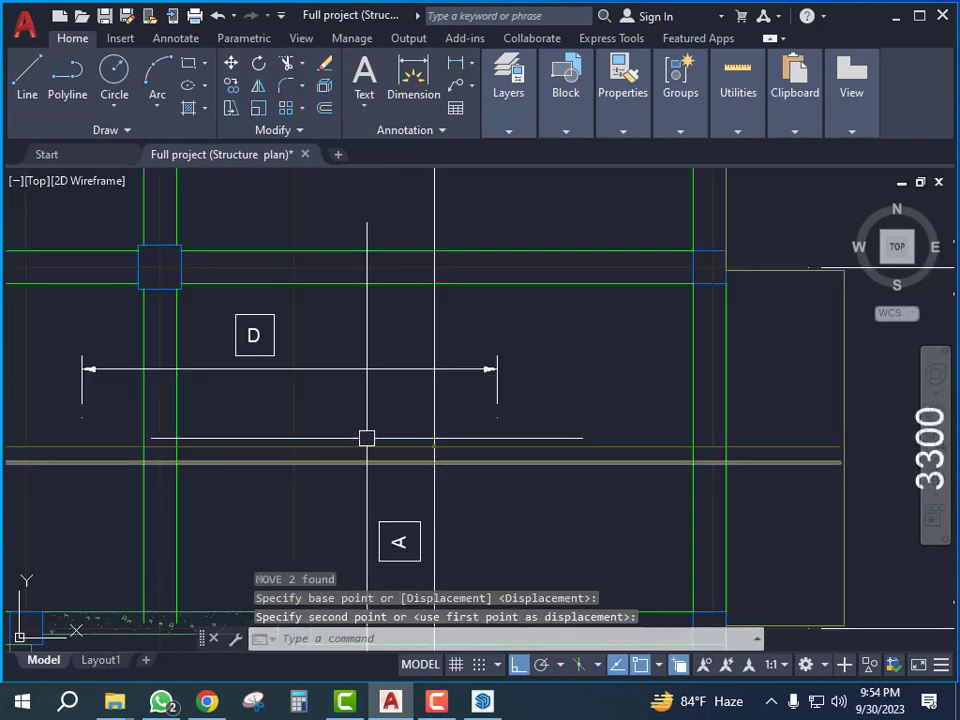
# Move the dot by its centre down to the intersection of the A dimension line and the lower horizontal bar
pyautogui.scroll(4, 367, 438)
pyautogui.click(581, 504)
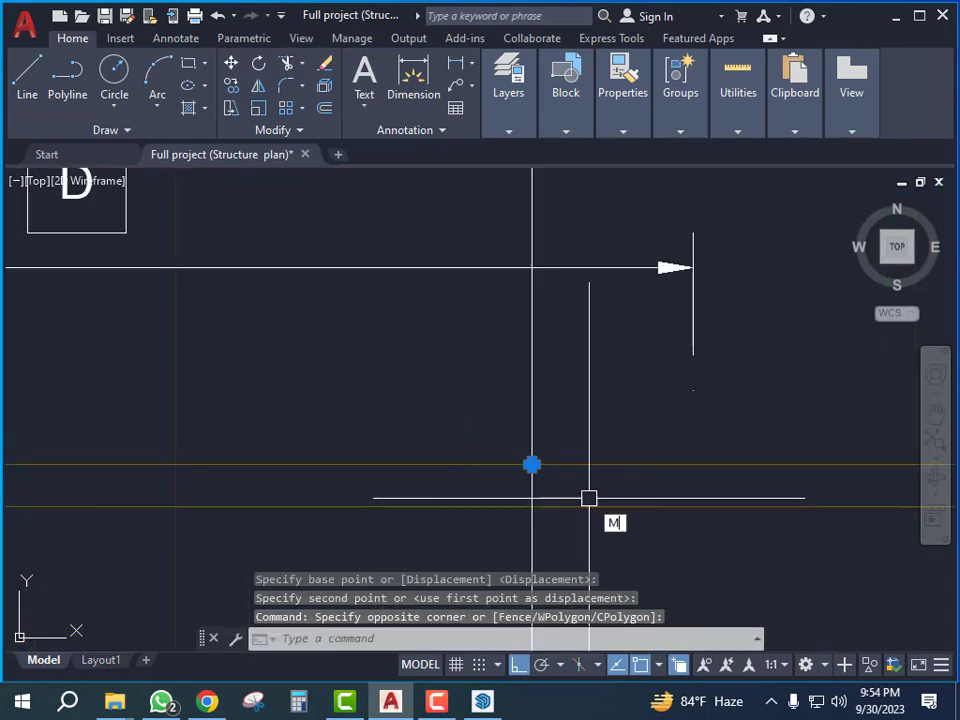
pyautogui.press('Return')
pyautogui.scroll(6, 540, 462)
pyautogui.click(438, 498)
pyautogui.scroll(-6, 456, 362)
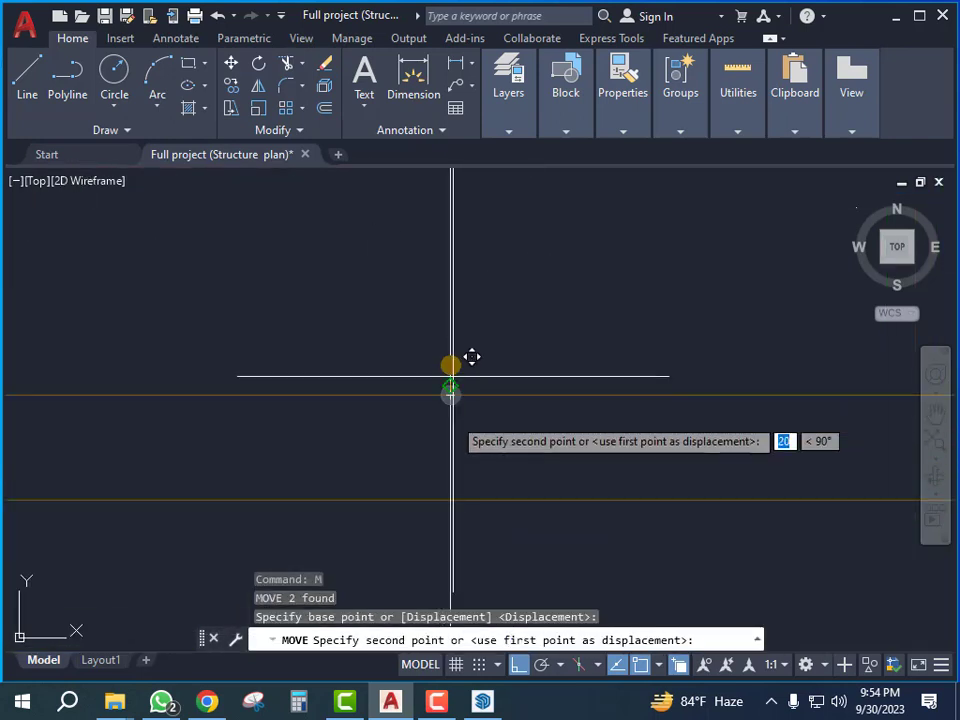
pyautogui.scroll(6, 455, 457)
pyautogui.scroll(-4, 495, 443)
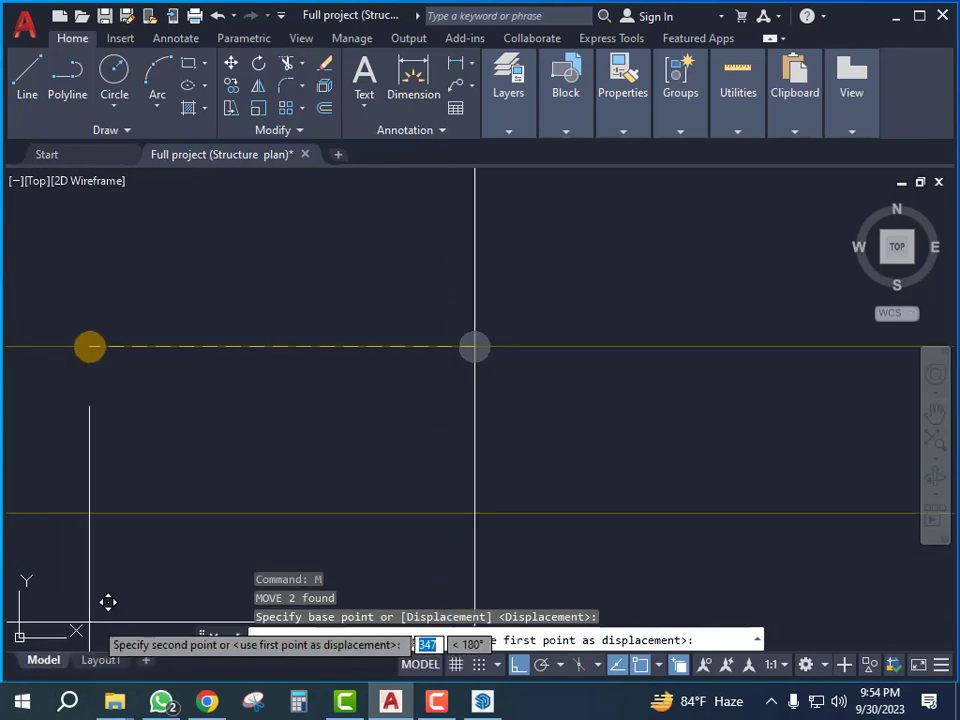
pyautogui.click(485, 506)
pyautogui.press('Escape')
pyautogui.scroll(-4, 405, 412)
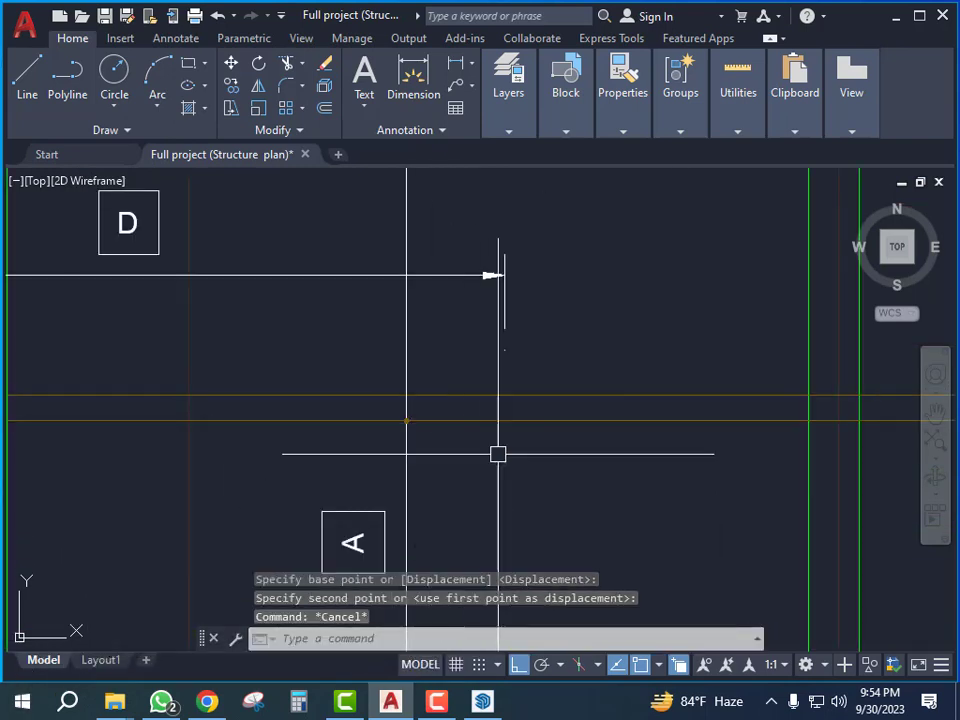
# Enlarge the bar dot on the lower horizontal bar to a little over twice its size
pyautogui.scroll(4, 416, 409)
pyautogui.click(206, 392)
pyautogui.click(403, 533)
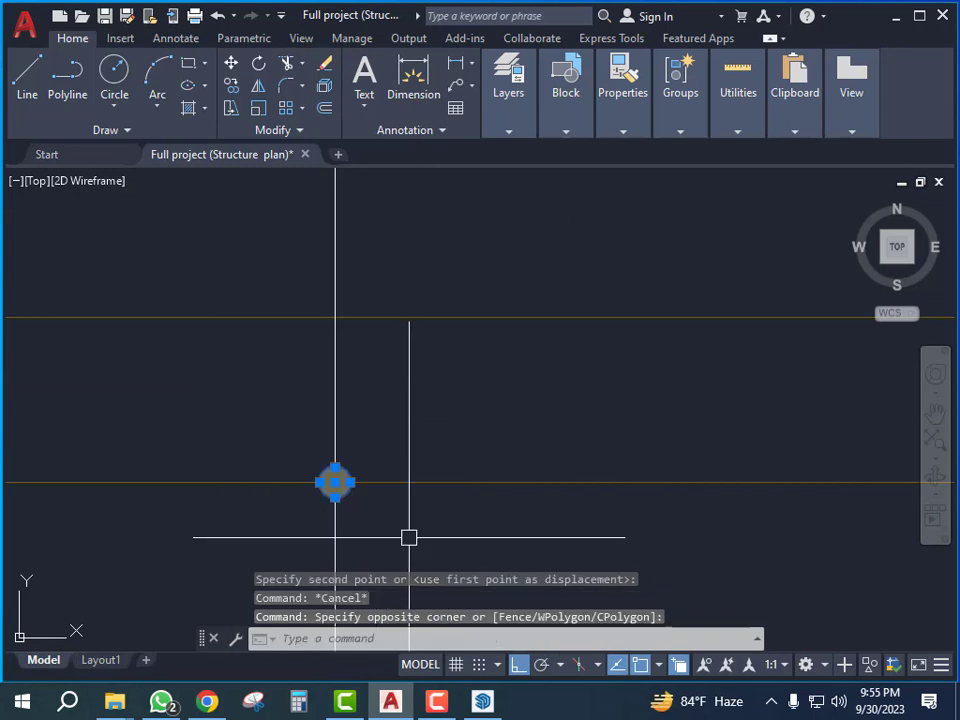
pyautogui.write('sc')
pyautogui.press('Return')
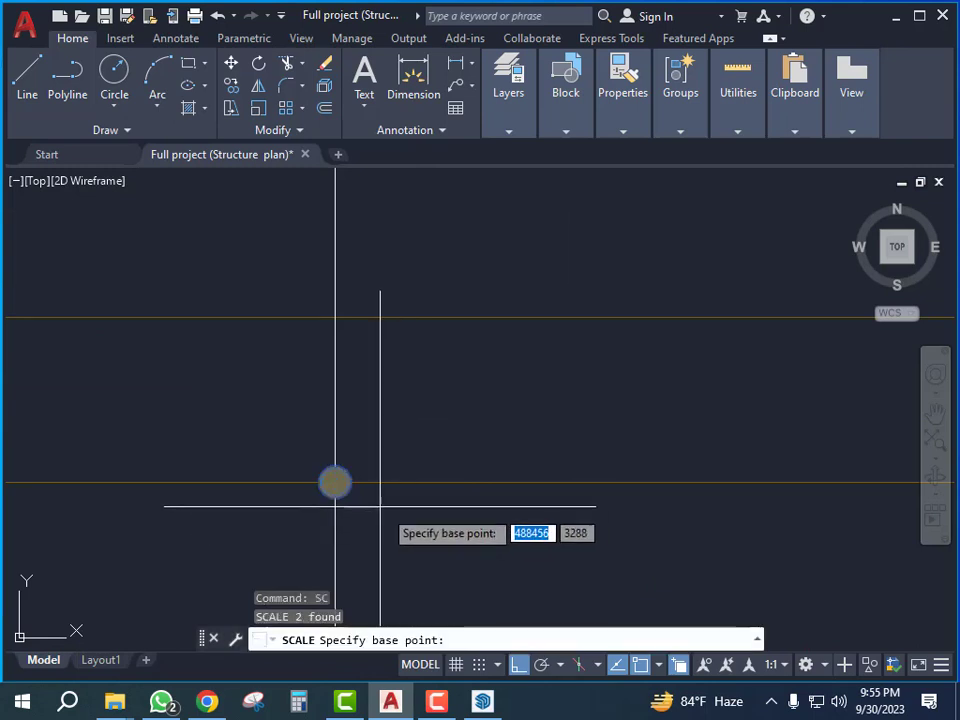
pyautogui.click(335, 482)
pyautogui.press('Escape')
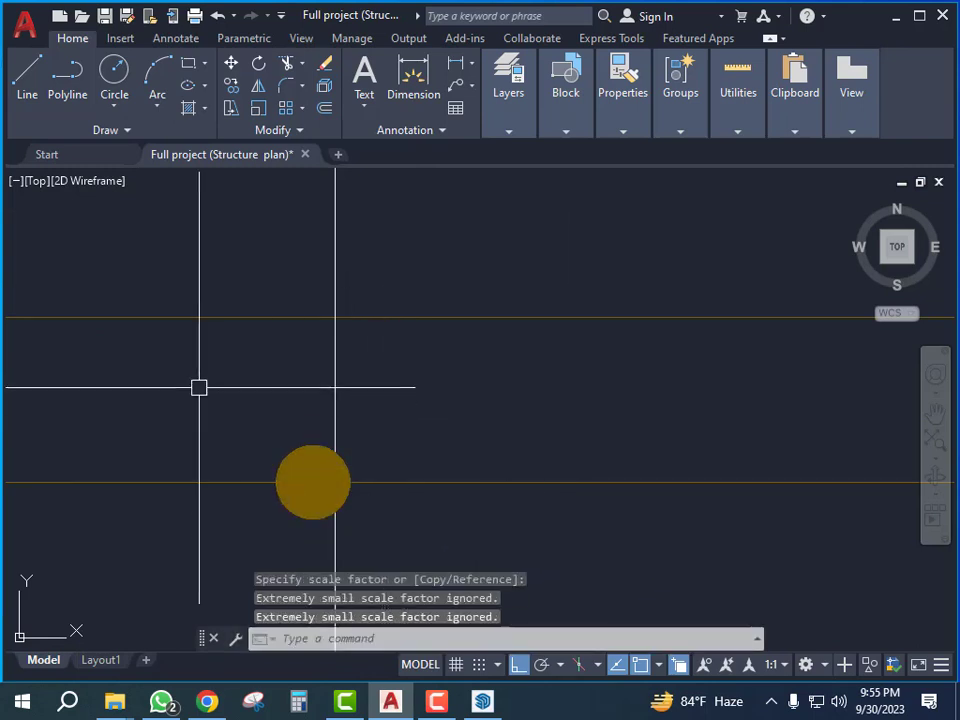
# Move the enlarged dot's centre back onto the intersection of the A dimension line and the lower bar
pyautogui.click(199, 388)
pyautogui.click(451, 552)
pyautogui.write('m')
pyautogui.press('Return')
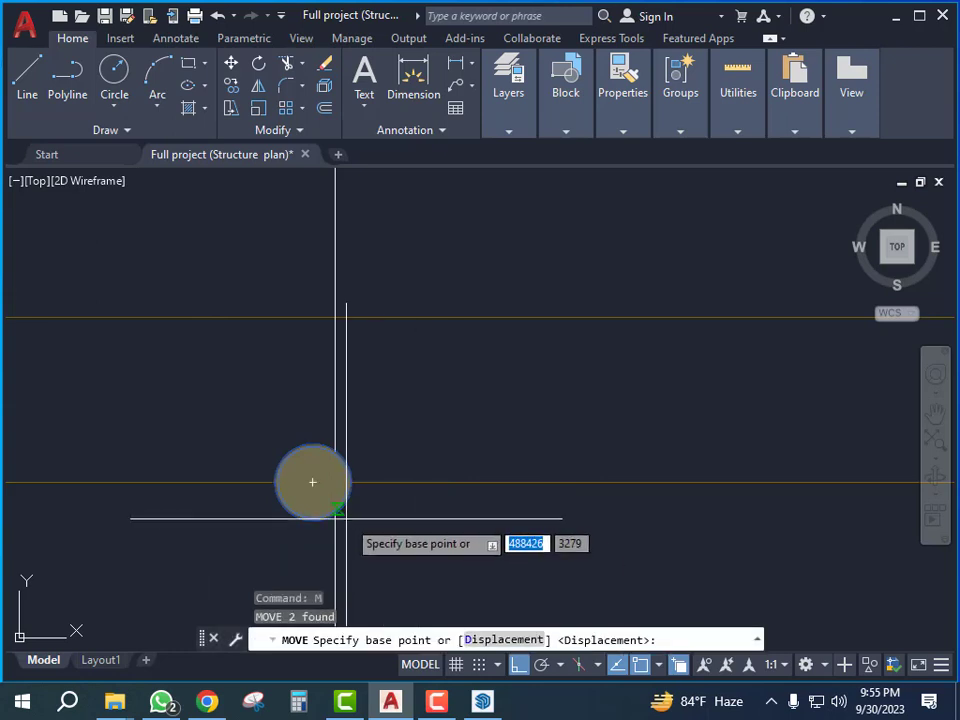
pyautogui.click(313, 482)
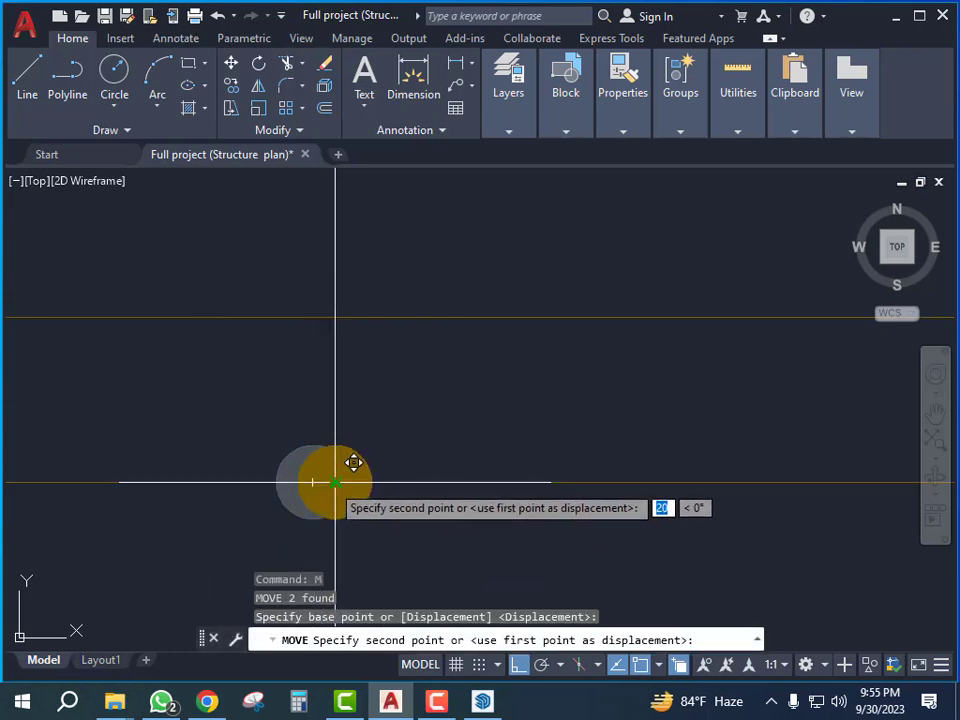
pyautogui.click(336, 483)
# Move the enlarged dot by its centre up to the intersection of the A dimension line and the upper horizontal bar
pyautogui.scroll(-6, 482, 432)
pyautogui.scroll(2, 400, 448)
pyautogui.click(419, 410)
pyautogui.click(545, 497)
pyautogui.click(550, 496)
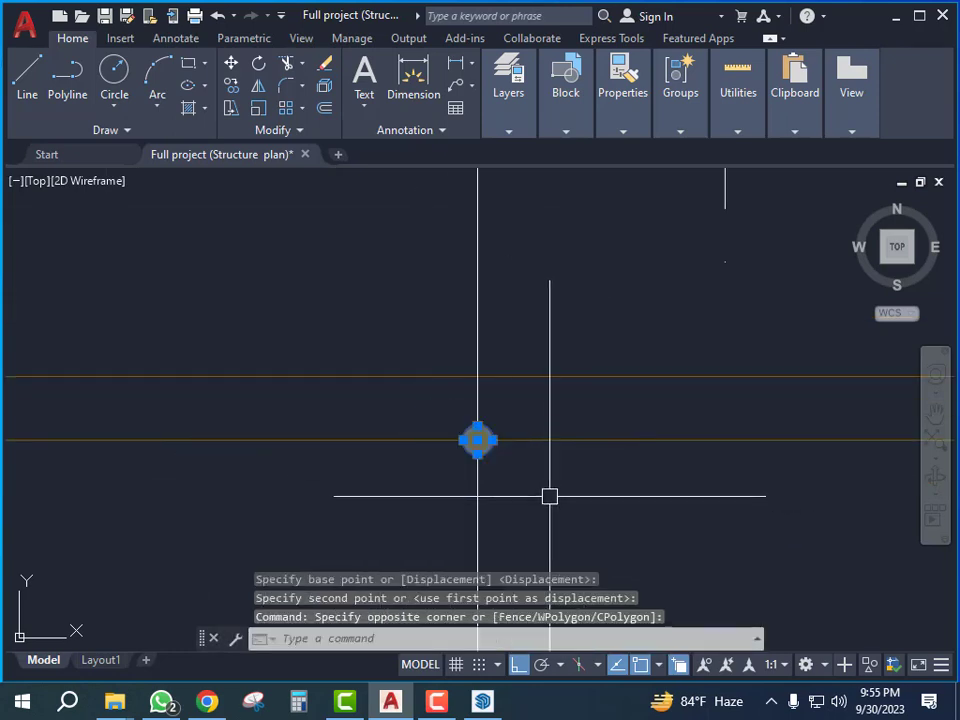
pyautogui.write('m')
pyautogui.press('Return')
pyautogui.scroll(4, 508, 458)
pyautogui.click(440, 419)
pyautogui.scroll(-4, 450, 446)
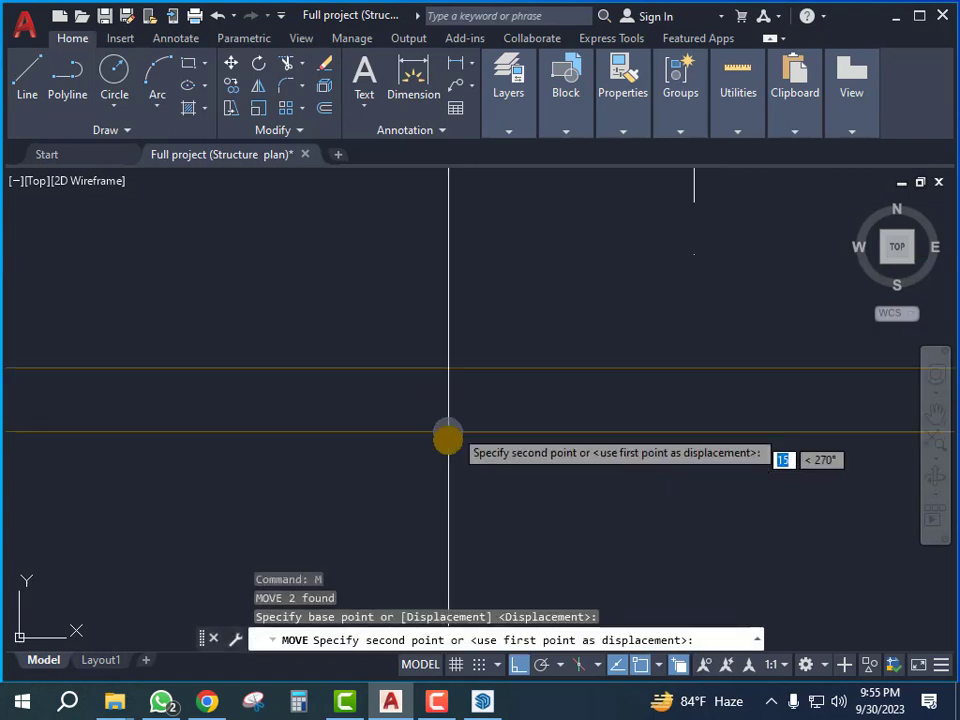
pyautogui.click(449, 368)
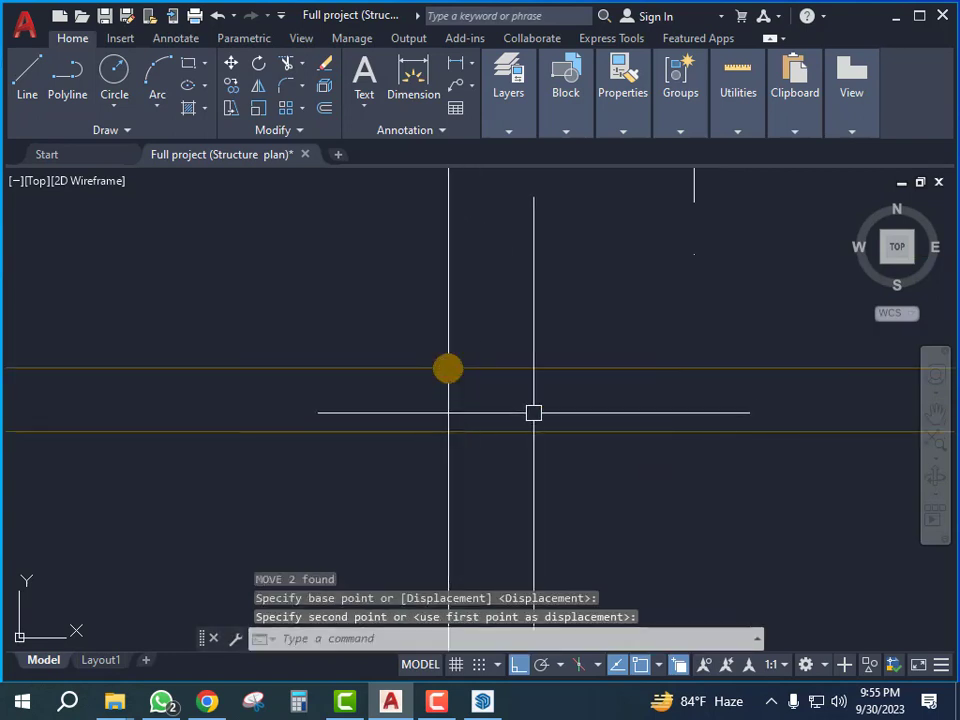
# Copy the dot by its centre from the upper bar to the intersection of the A dimension line and the lower bar
pyautogui.click(393, 342)
pyautogui.click(533, 403)
pyautogui.write('c')
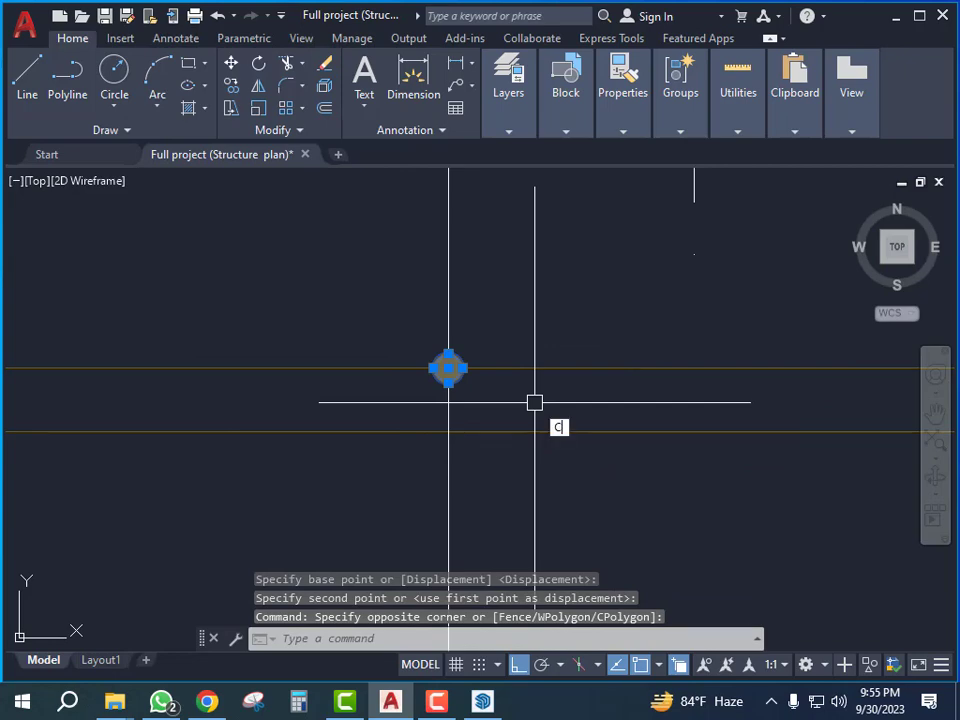
pyautogui.write('p')
pyautogui.press('Return')
pyautogui.click(448, 368)
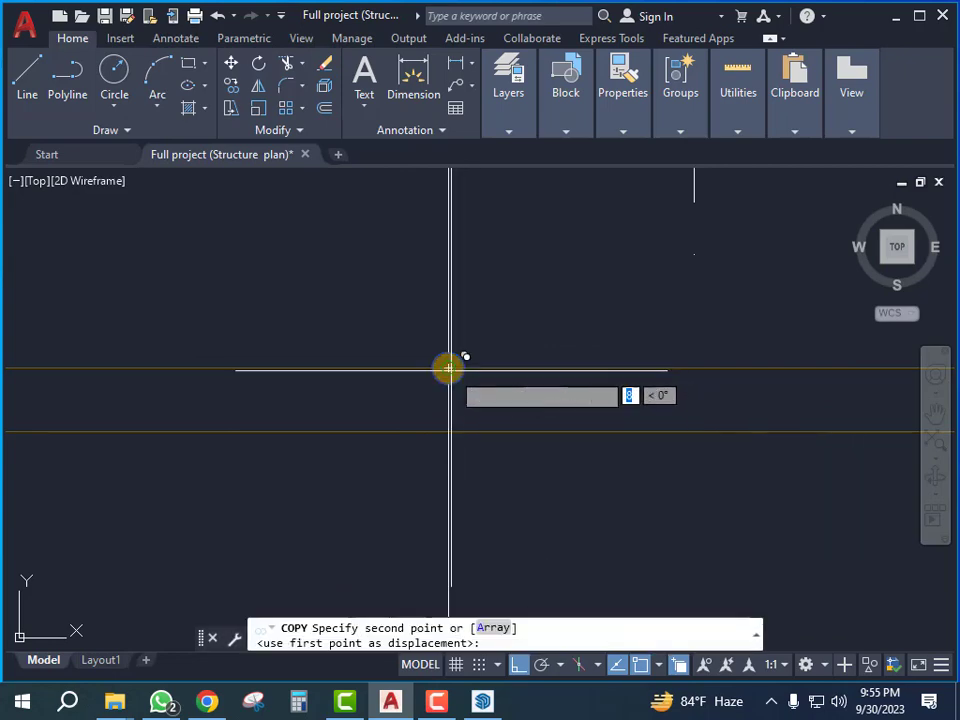
pyautogui.click(448, 432)
pyautogui.press('Escape')
pyautogui.scroll(-7, 475, 463)
pyautogui.press('Escape')
pyautogui.scroll(5, 450, 450)
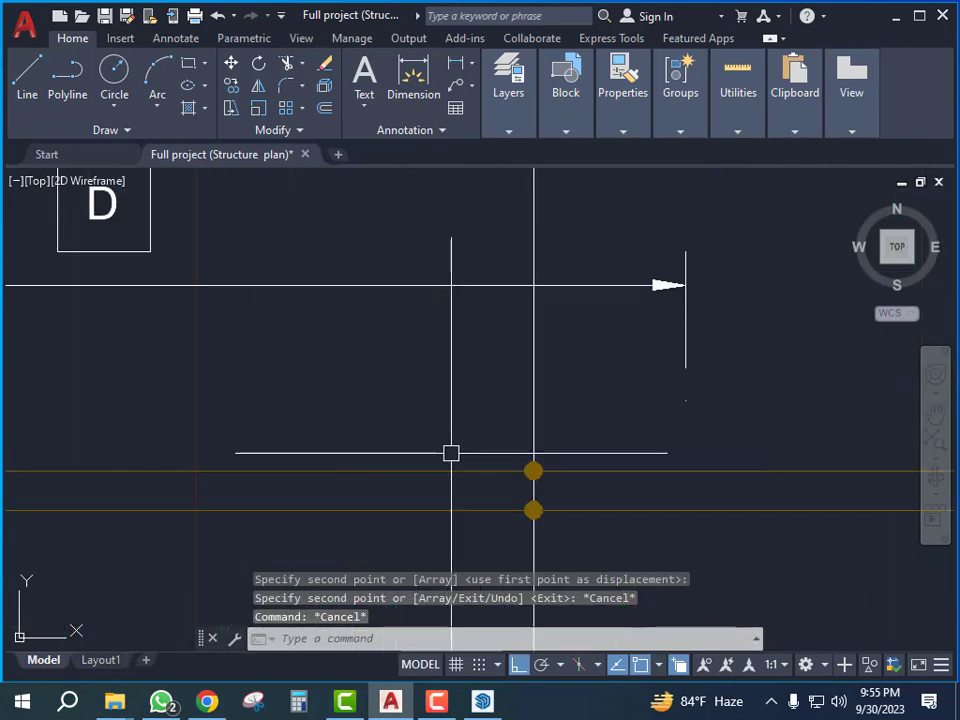
# Examine the horizontal bars, the two dots and the D and A bar-range dimensions across the floor plan
pyautogui.scroll(-7, 481, 448)
pyautogui.moveTo(558, 436)
pyautogui.mouseDown(button='middle')
pyautogui.moveTo(553, 454)
pyautogui.moveTo(606, 437)
pyautogui.moveTo(515, 381)
pyautogui.mouseUp(button='middle')
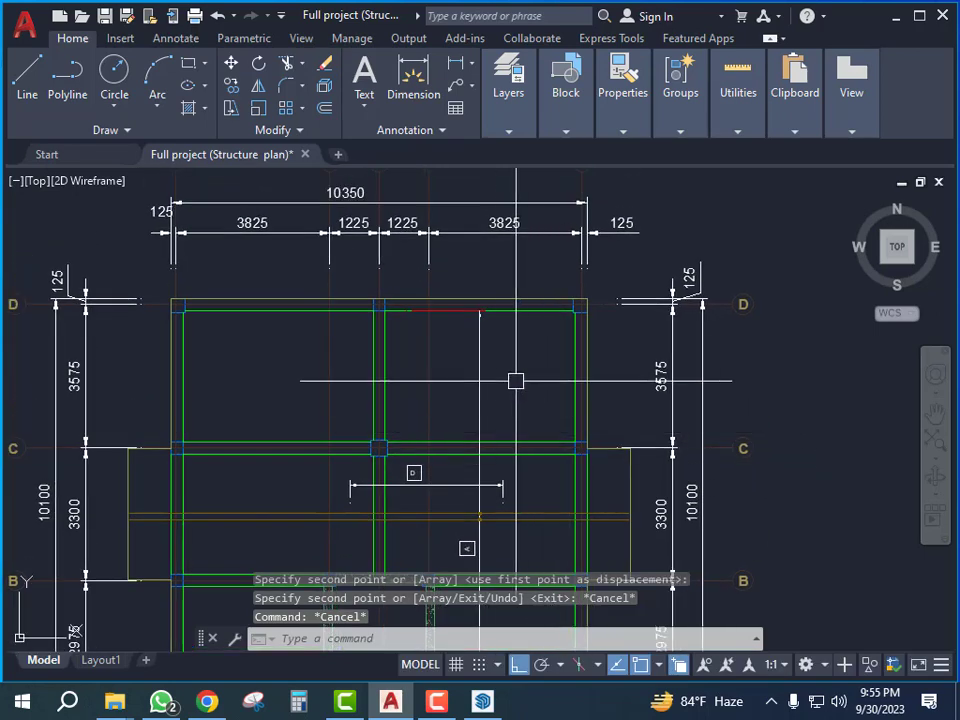
pyautogui.moveTo(433, 431); pyautogui.dragTo(462, 347, button='middle')
pyautogui.moveTo(556, 397); pyautogui.dragTo(514, 431, button='middle')
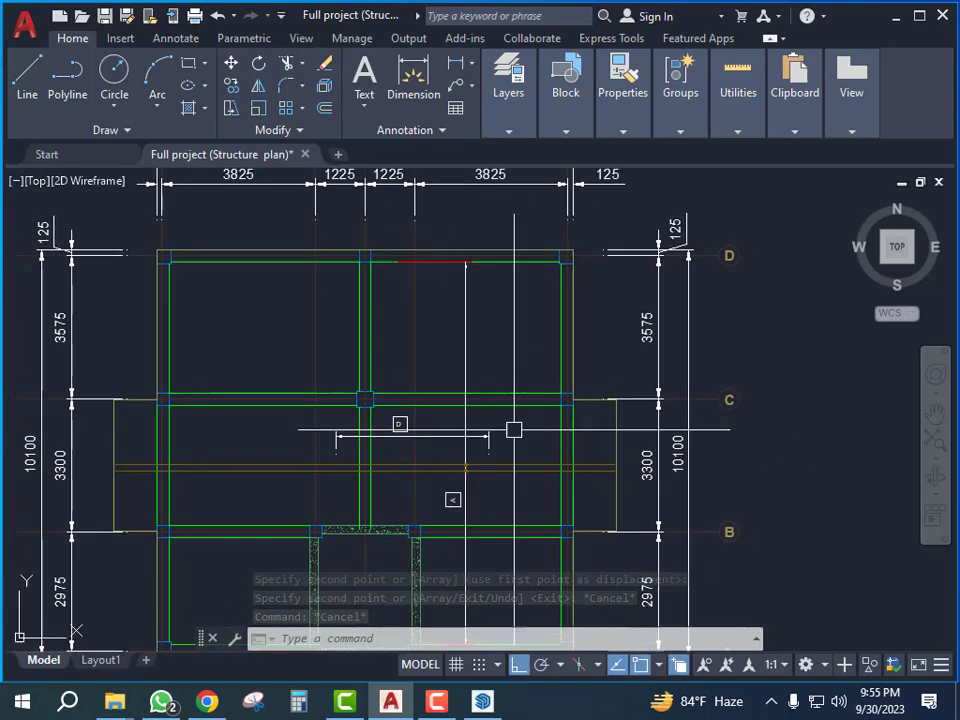
pyautogui.scroll(5, 433, 370)
pyautogui.moveTo(433, 370); pyautogui.dragTo(450, 327, button='middle')
pyautogui.scroll(-5, 596, 403)
pyautogui.scroll(5, 417, 410)
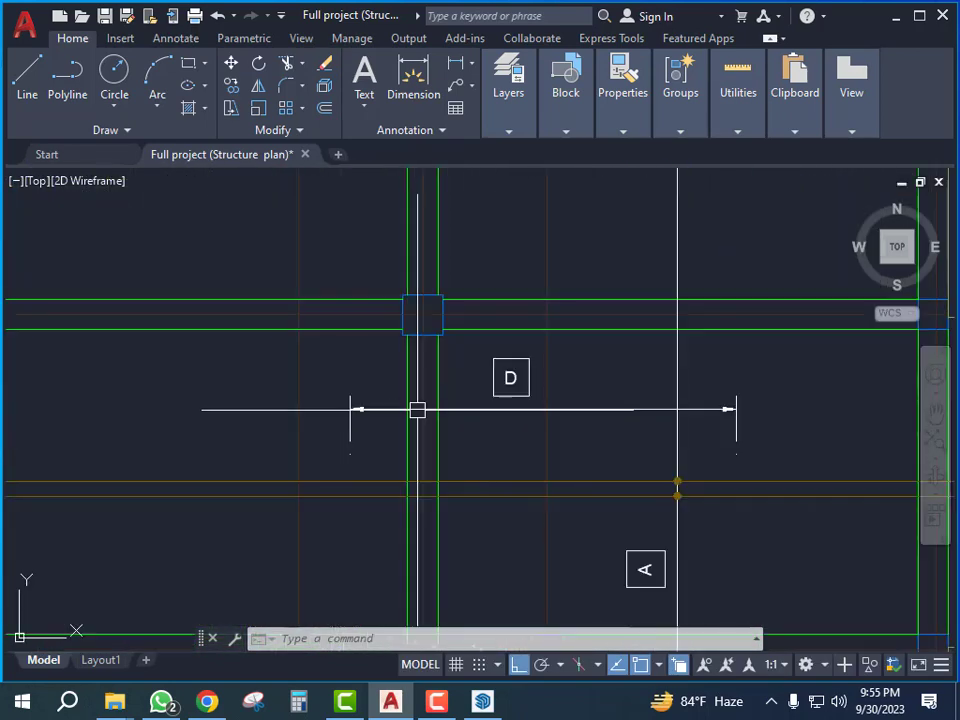
pyautogui.scroll(-5, 612, 380)
pyautogui.scroll(5, 357, 371)
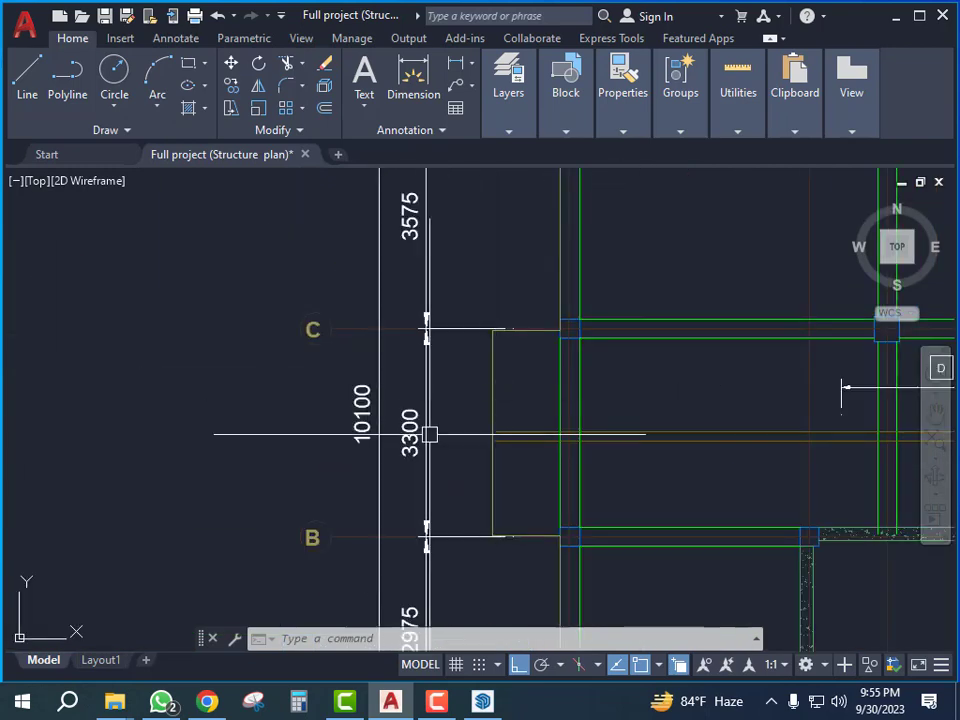
pyautogui.scroll(-5, 343, 410)
pyautogui.scroll(5, 681, 426)
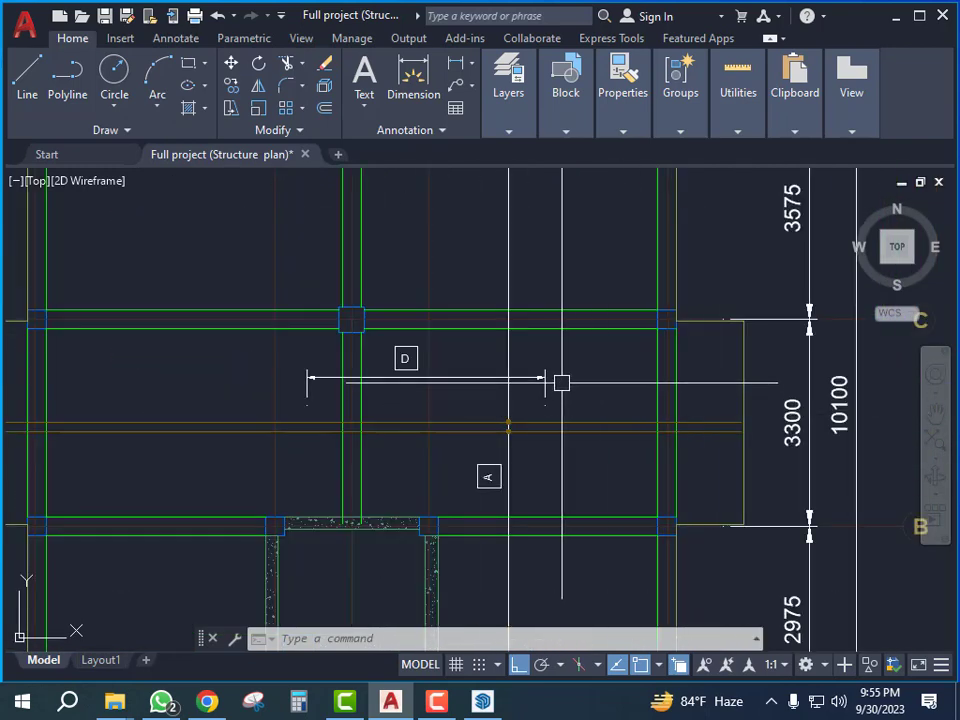
pyautogui.scroll(-3, 643, 389)
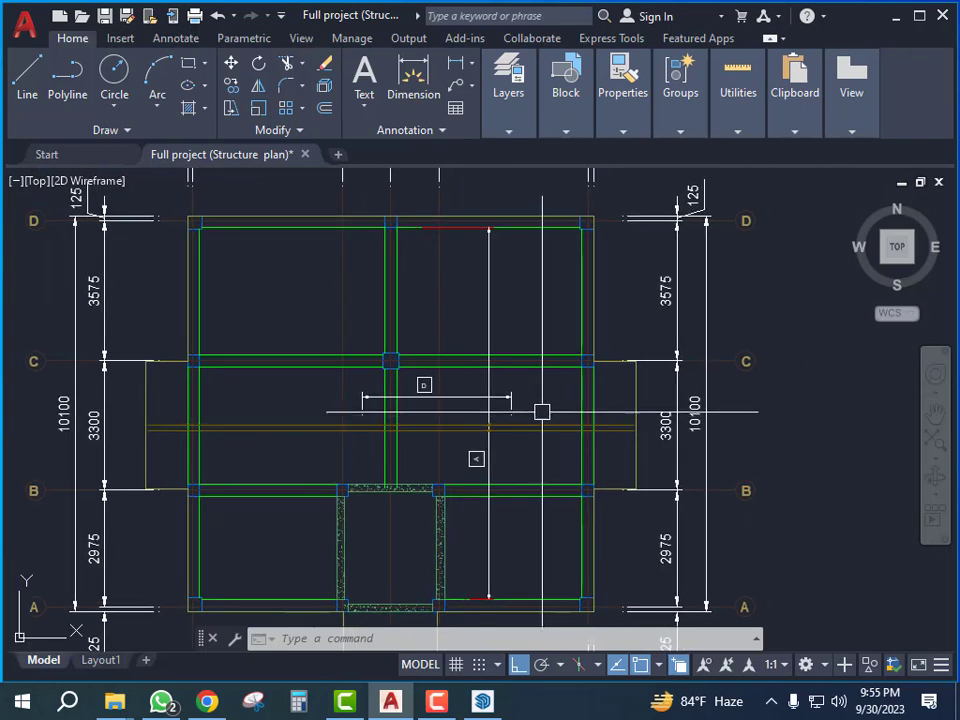
pyautogui.scroll(4, 542, 409)
pyautogui.scroll(-2, 469, 409)
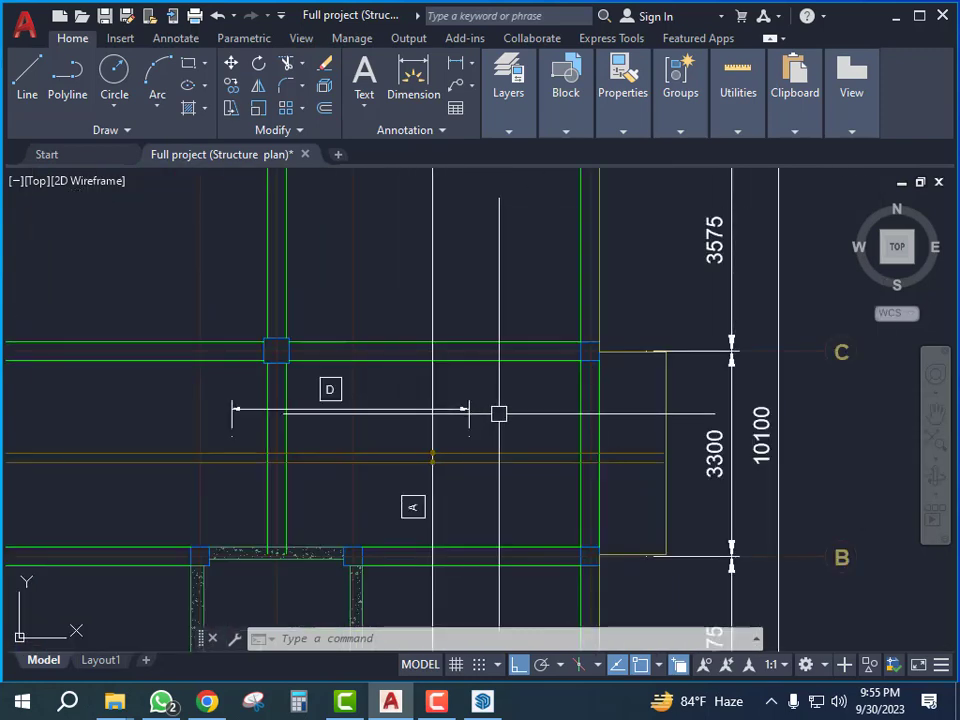
# Match the properties of the 3300 grid dimension between B and C onto the A and D bar-range dimensions
pyautogui.write('a')
pyautogui.press('Return')
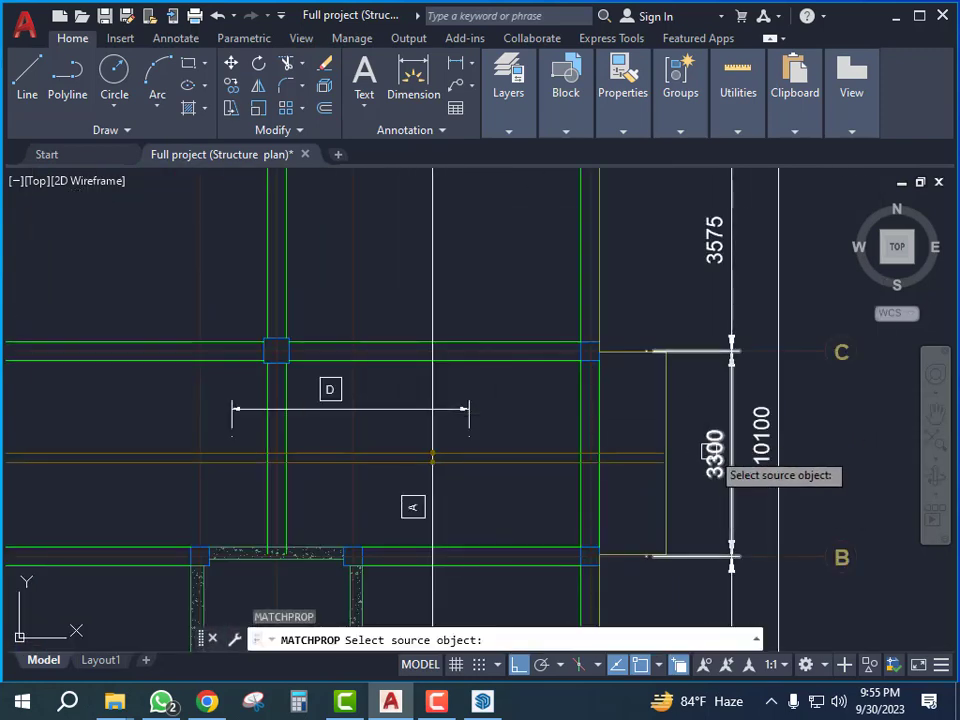
pyautogui.click(708, 451)
pyautogui.click(435, 381)
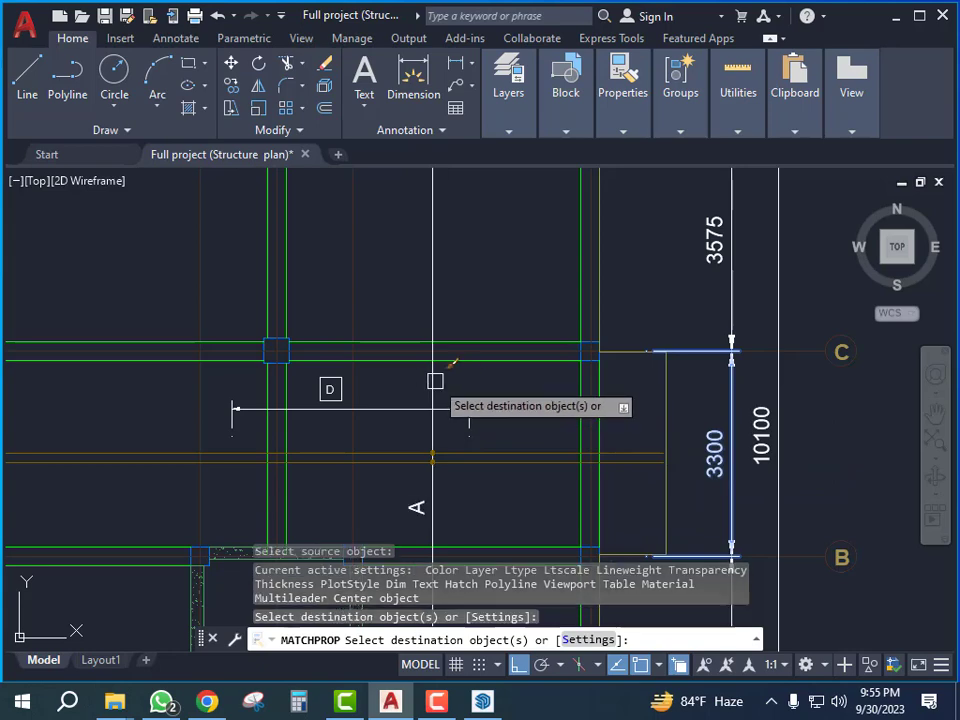
pyautogui.click(332, 391)
pyautogui.press('Escape')
pyautogui.scroll(-3, 534, 390)
pyautogui.scroll(5, 549, 366)
pyautogui.press('Escape')
pyautogui.press('Escape')
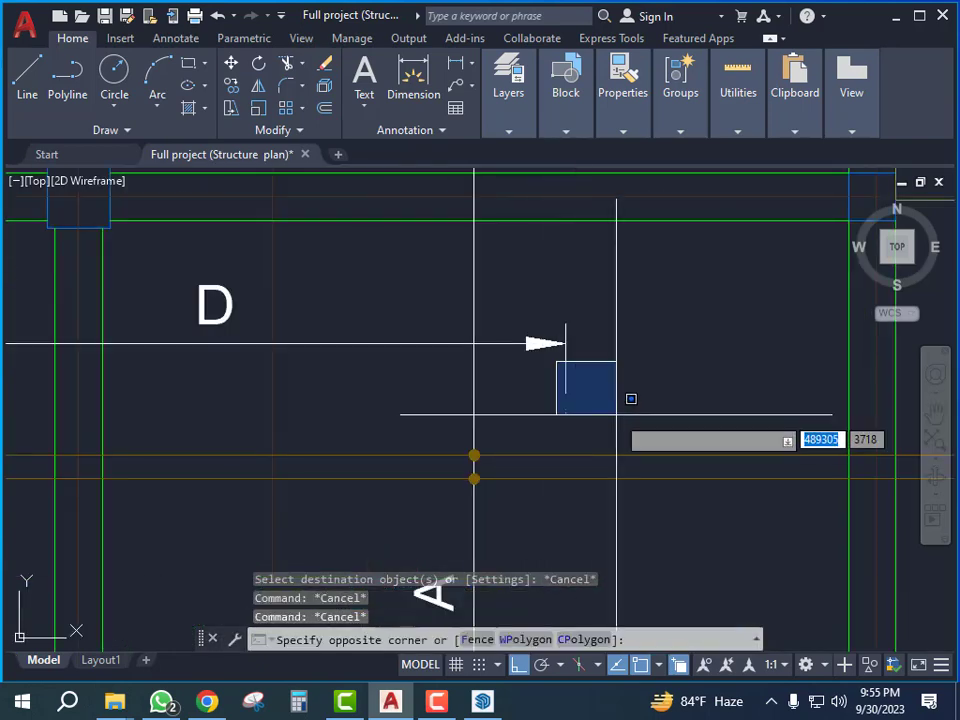
# Stretch both ends of the D dimension to the inner faces of the outermost beams on either side of the plan
pyautogui.press('Escape')
pyautogui.click(568, 405)
pyautogui.click(566, 411)
pyautogui.scroll(-5, 548, 420)
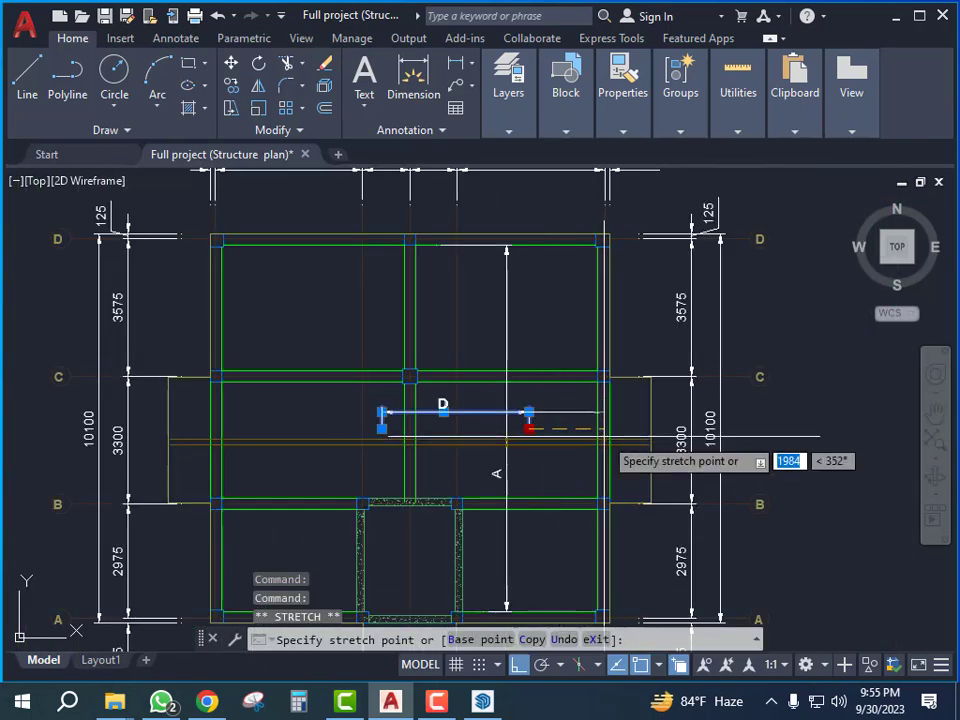
pyautogui.scroll(4, 606, 430)
pyautogui.scroll(-5, 592, 413)
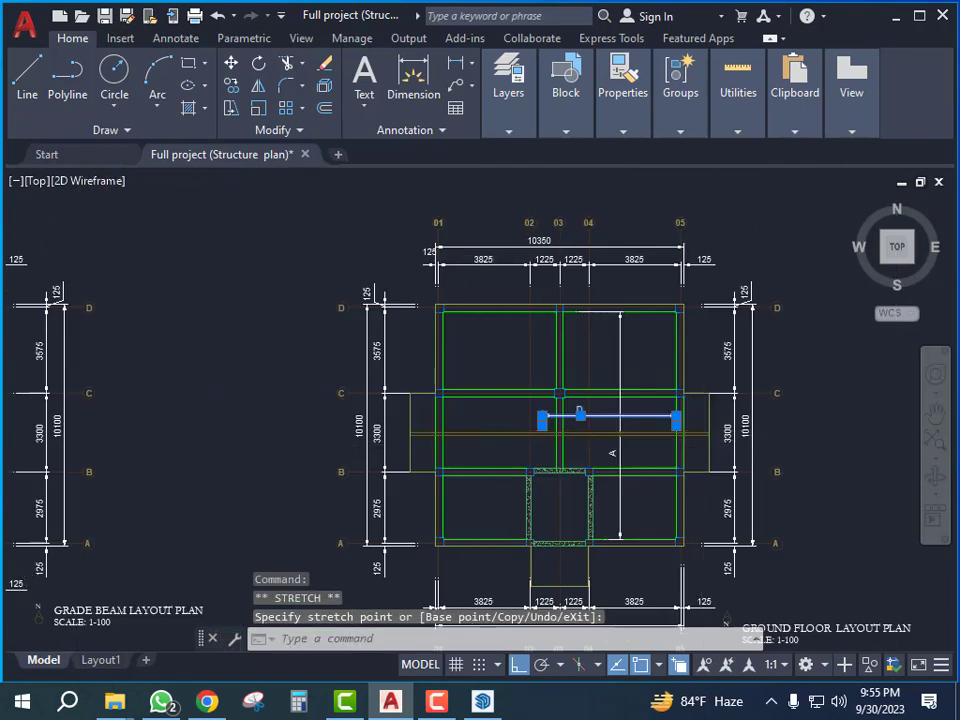
pyautogui.scroll(5, 548, 428)
pyautogui.click(534, 428)
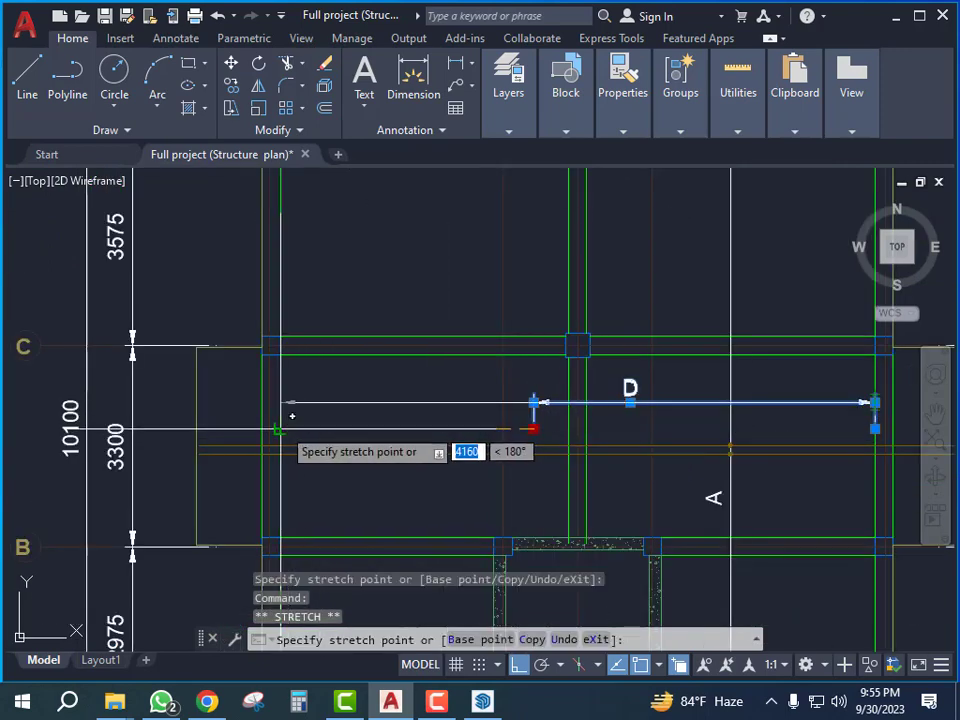
pyautogui.press('Escape')
# Check the widened D dimension and the dots where the A dimension line crosses the horizontal bars
pyautogui.scroll(-5, 579, 446)
pyautogui.scroll(3, 591, 463)
pyautogui.scroll(-3, 597, 420)
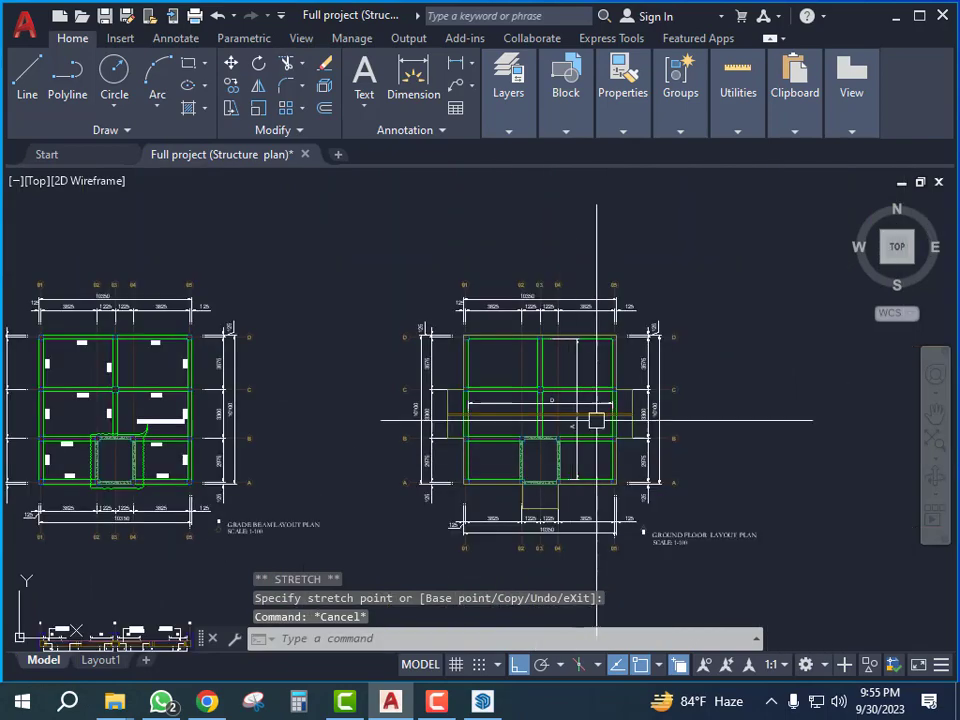
pyautogui.moveTo(568, 418)
pyautogui.mouseDown(button='middle')
pyautogui.moveTo(568, 446)
pyautogui.moveTo(588, 425)
pyautogui.moveTo(576, 439)
pyautogui.mouseUp(button='middle')
pyautogui.scroll(5, 580, 445)
pyautogui.scroll(-3, 503, 377)
pyautogui.scroll(4, 508, 402)
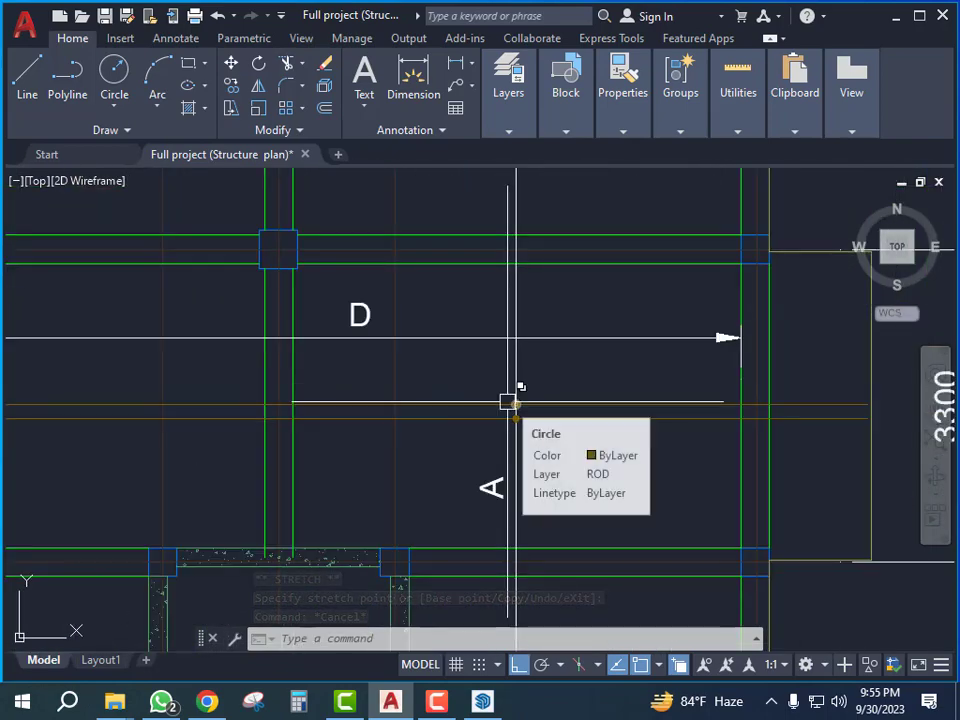
pyautogui.moveTo(580, 279); pyautogui.dragTo(577, 284, button='middle')
pyautogui.scroll(-3, 501, 388)
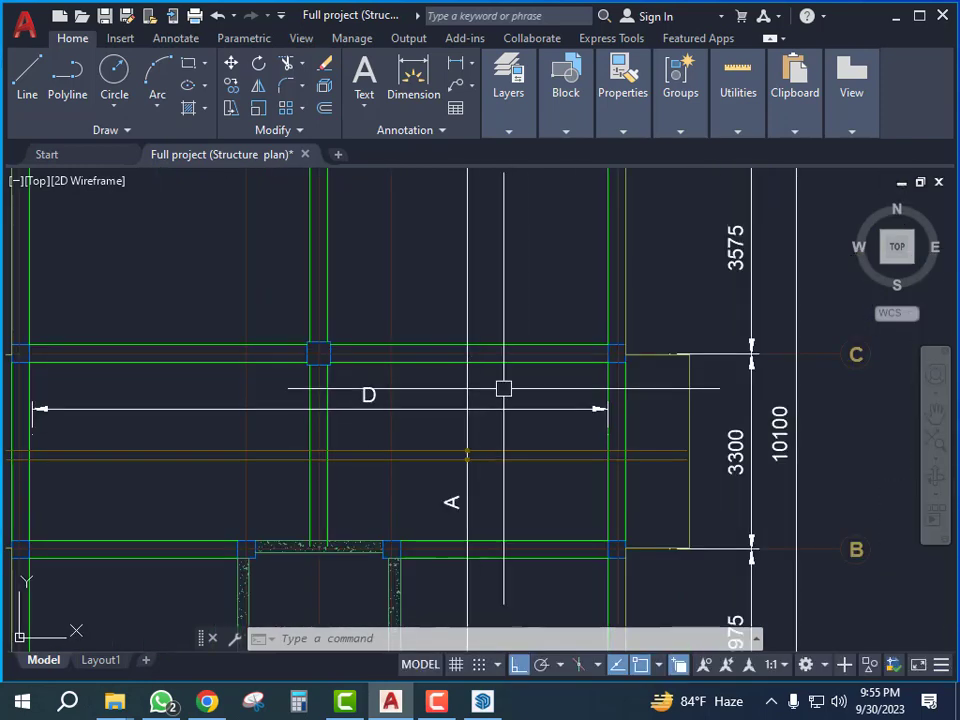
pyautogui.scroll(3, 454, 491)
pyautogui.scroll(-3, 504, 409)
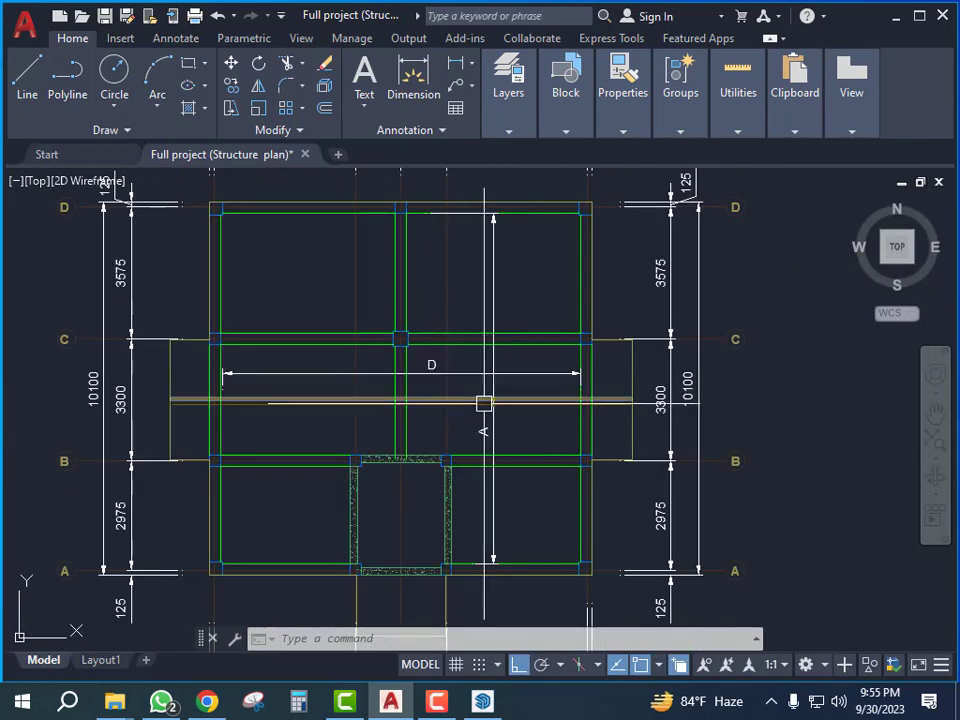
# Set the tolerance display of the A and D dimensions to Basic in their properties, framing both letters in boxes
pyautogui.write('M')
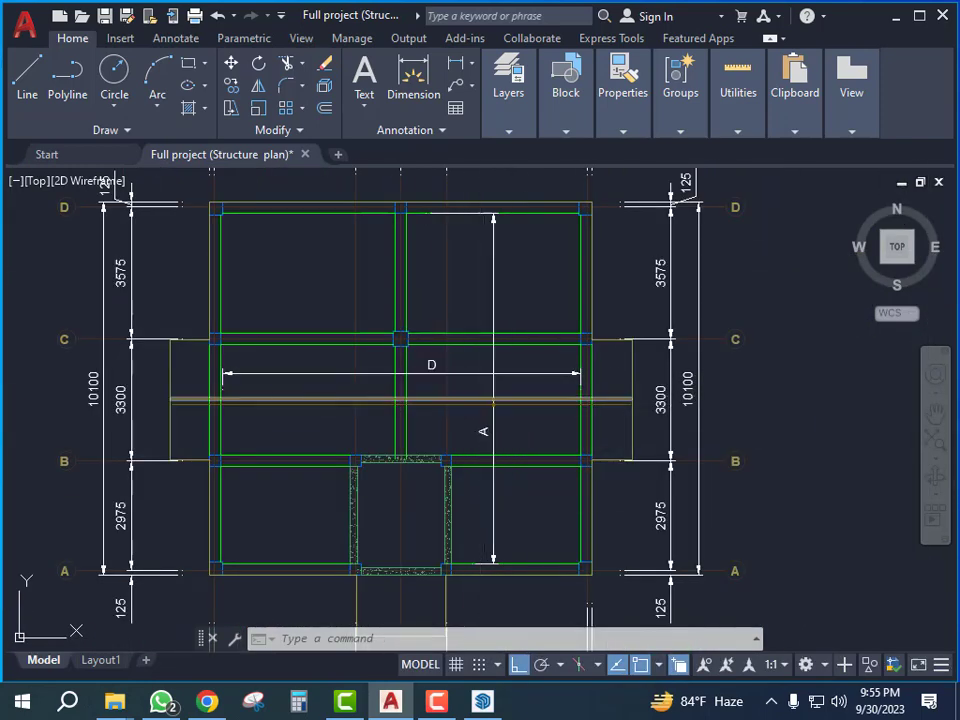
pyautogui.write('O')
pyautogui.press('Return')
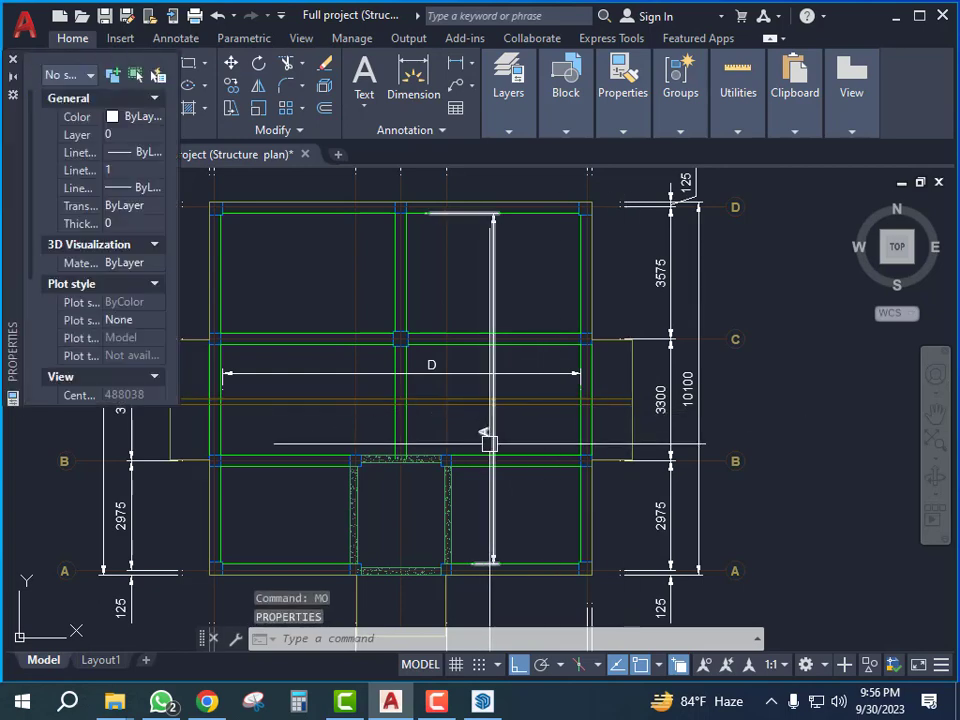
pyautogui.click(492, 437)
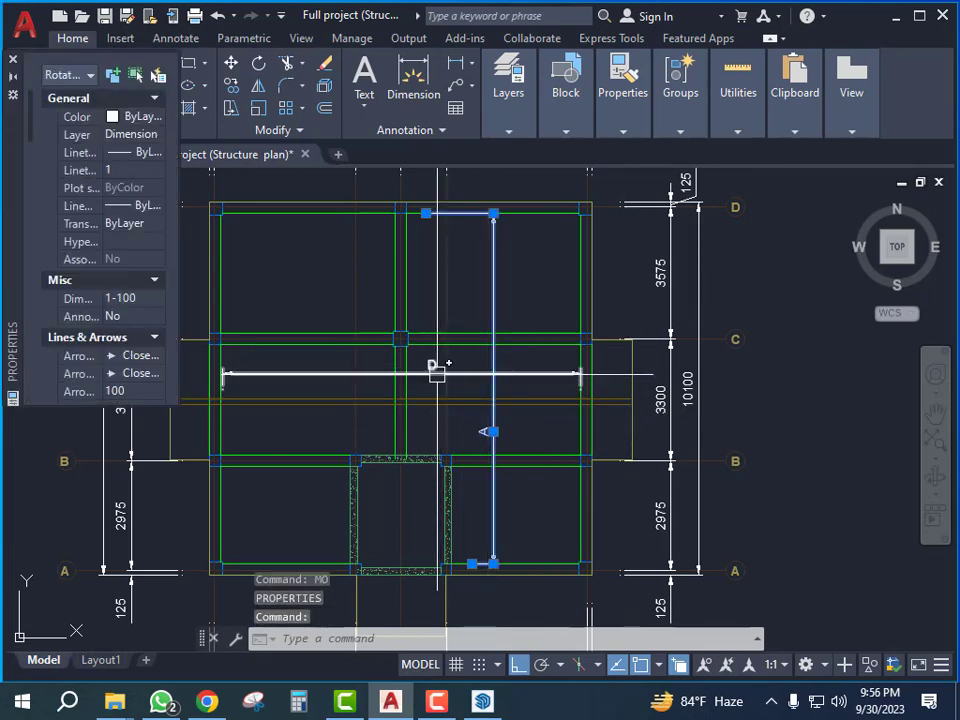
pyautogui.click(435, 373)
pyautogui.scroll(-10, 130, 270)
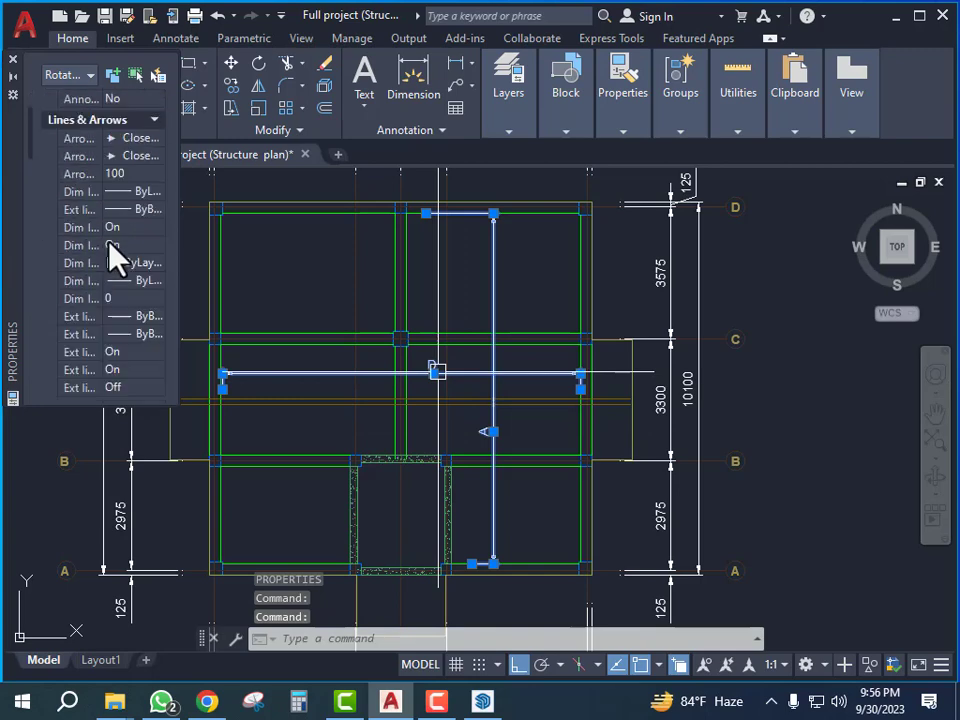
pyautogui.scroll(-10, 125, 280)
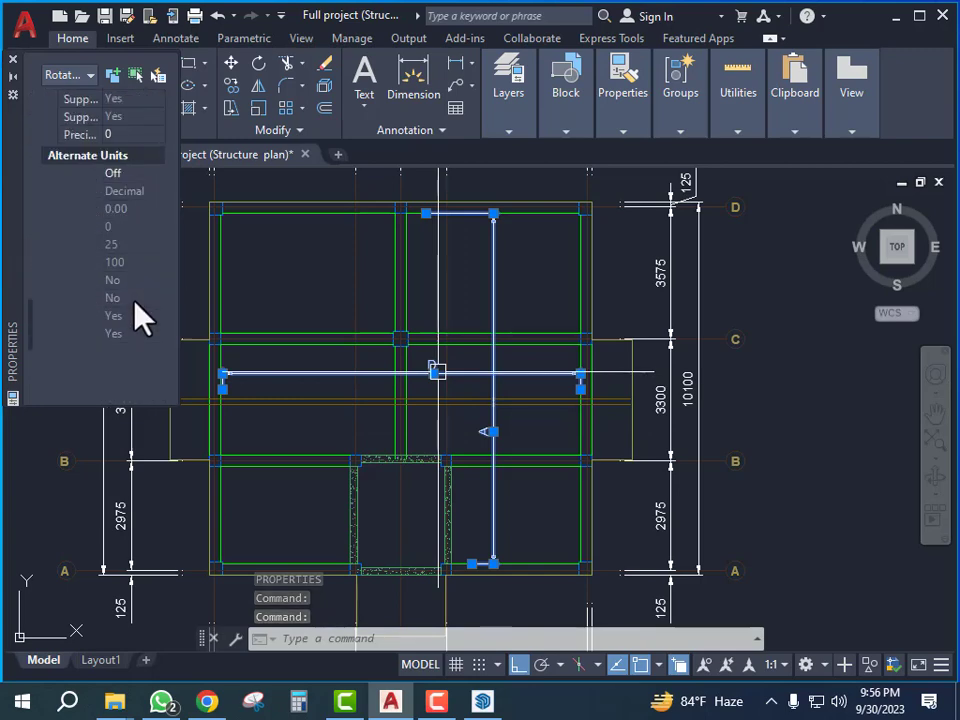
pyautogui.scroll(-2, 143, 312)
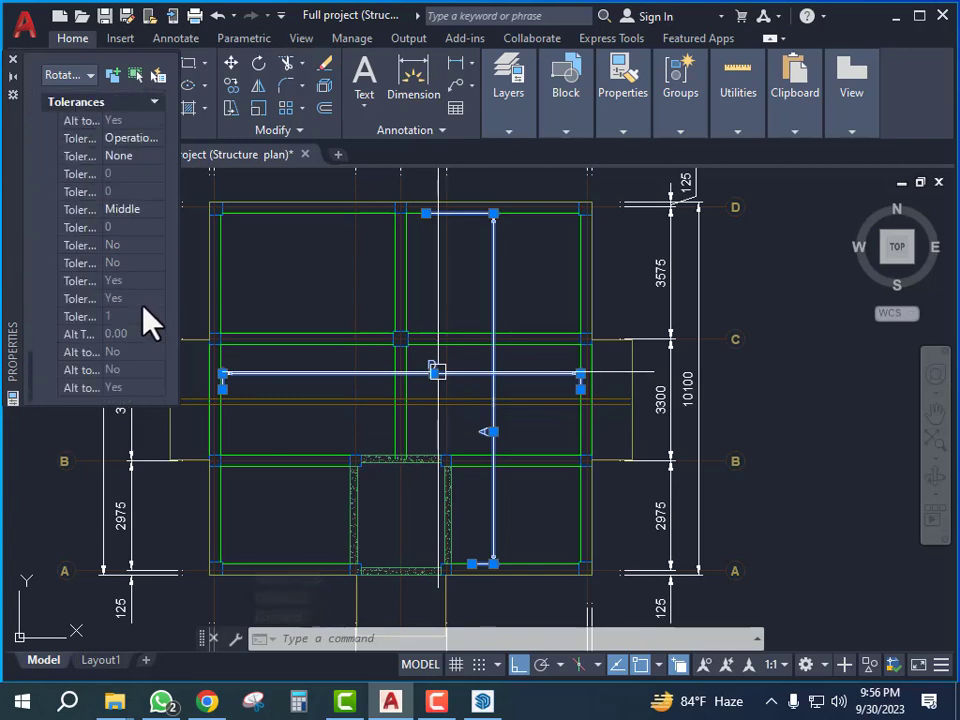
pyautogui.scroll(4, 146, 308)
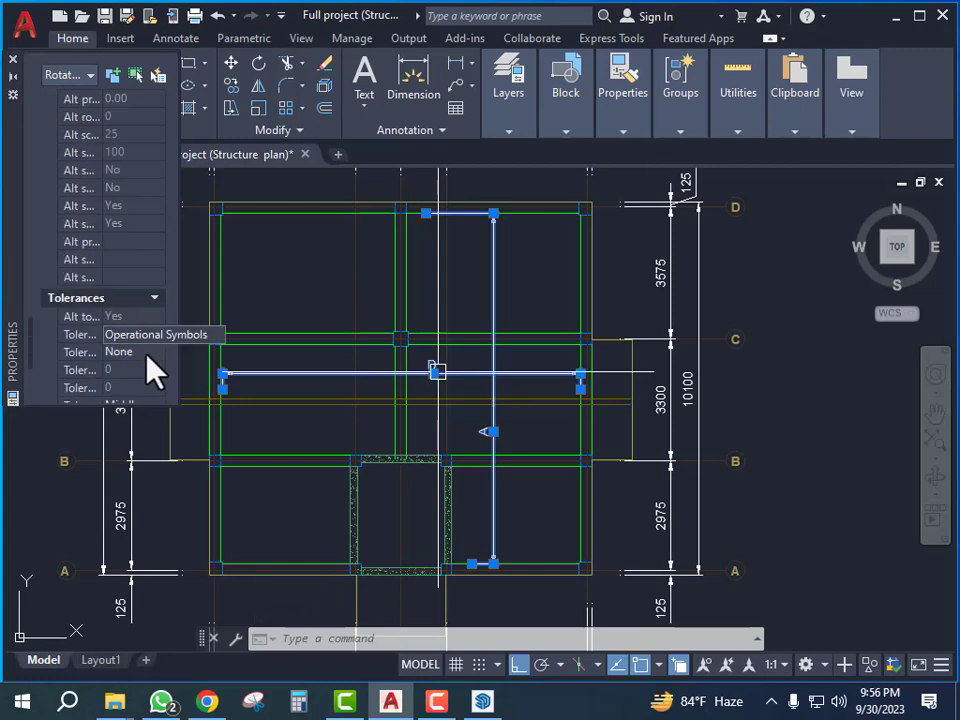
pyautogui.click(150, 352)
pyautogui.click(155, 353)
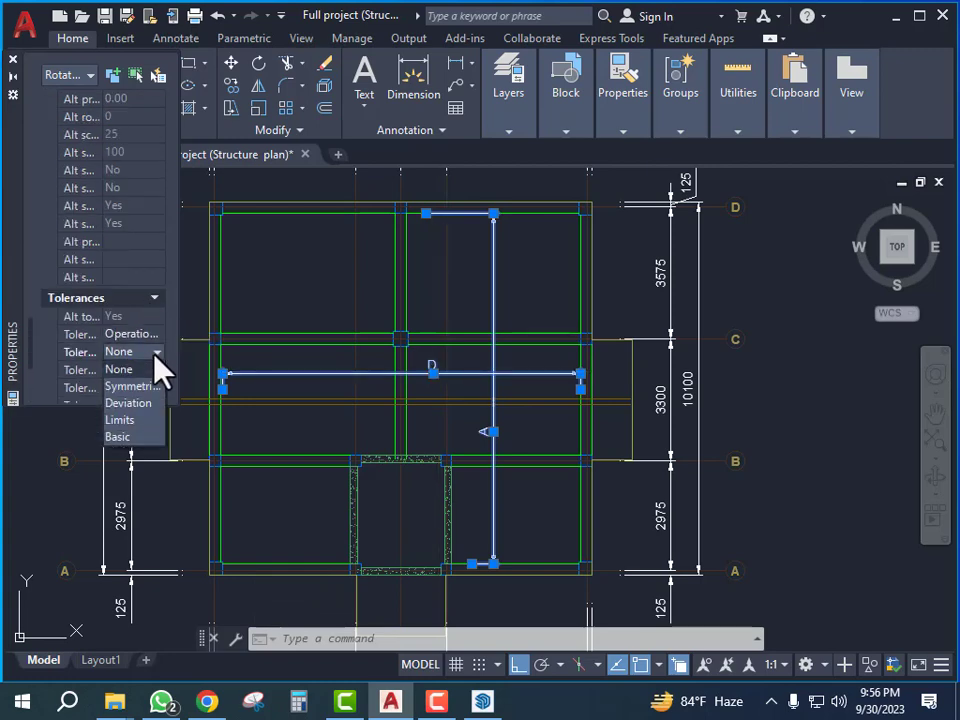
pyautogui.click(125, 436)
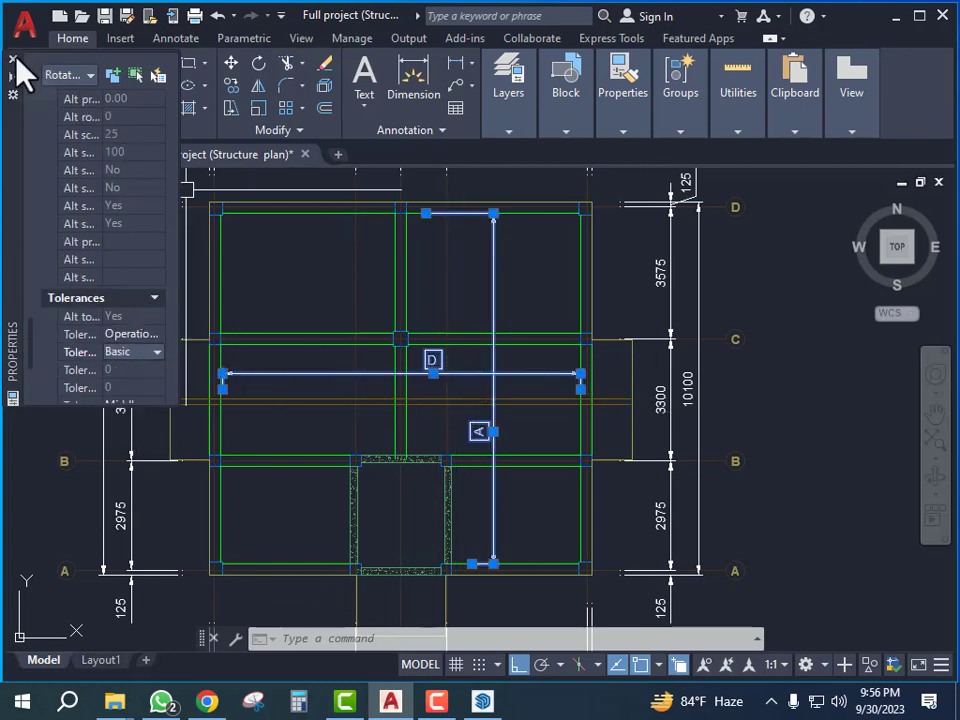
pyautogui.click(14, 60)
pyautogui.scroll(-5, 545, 400)
pyautogui.scroll(5, 540, 385)
pyautogui.press('Escape')
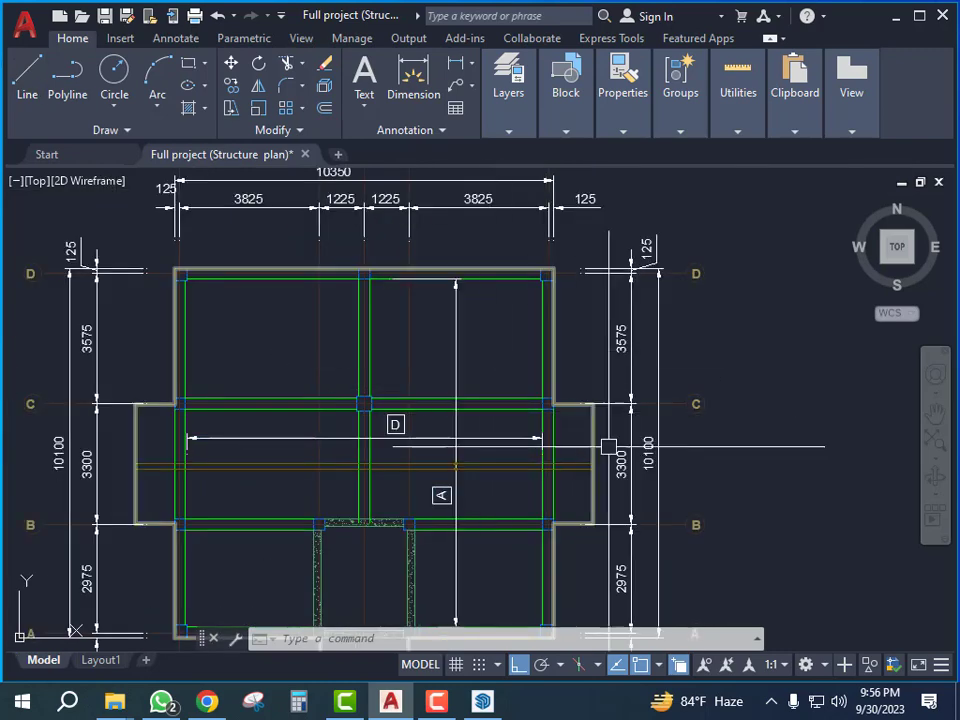
pyautogui.scroll(-4, 608, 446)
pyautogui.scroll(6, 671, 405)
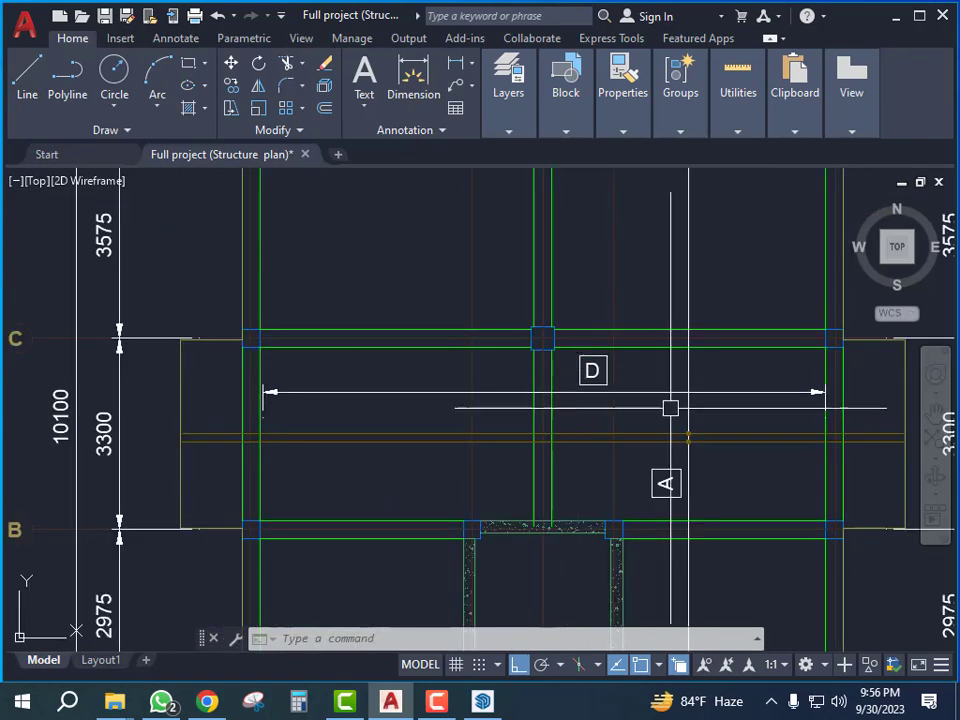
pyautogui.scroll(-6, 681, 425)
pyautogui.scroll(4, 559, 400)
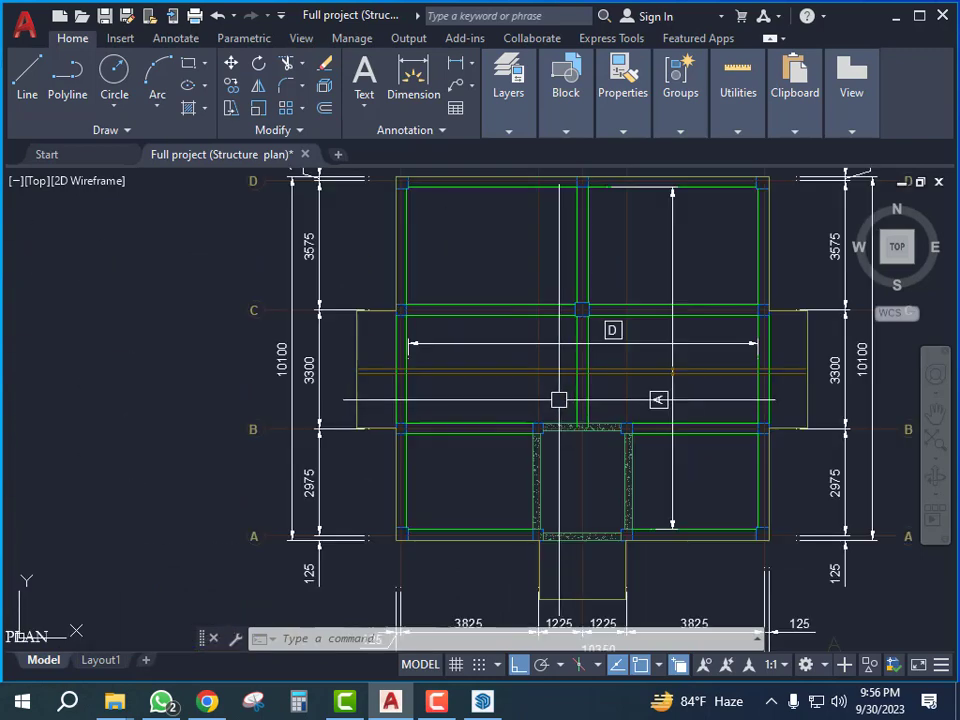
# Draw a vertical polyline between grids 01 and 02 from the upper slab edge to the lower slab edge
pyautogui.scroll(-2, 517, 381)
pyautogui.moveTo(530, 382)
pyautogui.mouseDown(button='middle')
pyautogui.moveTo(521, 409)
pyautogui.moveTo(545, 404)
pyautogui.mouseUp(button='middle')
pyautogui.scroll(4, 568, 403)
pyautogui.scroll(-3, 544, 403)
pyautogui.scroll(2, 383, 277)
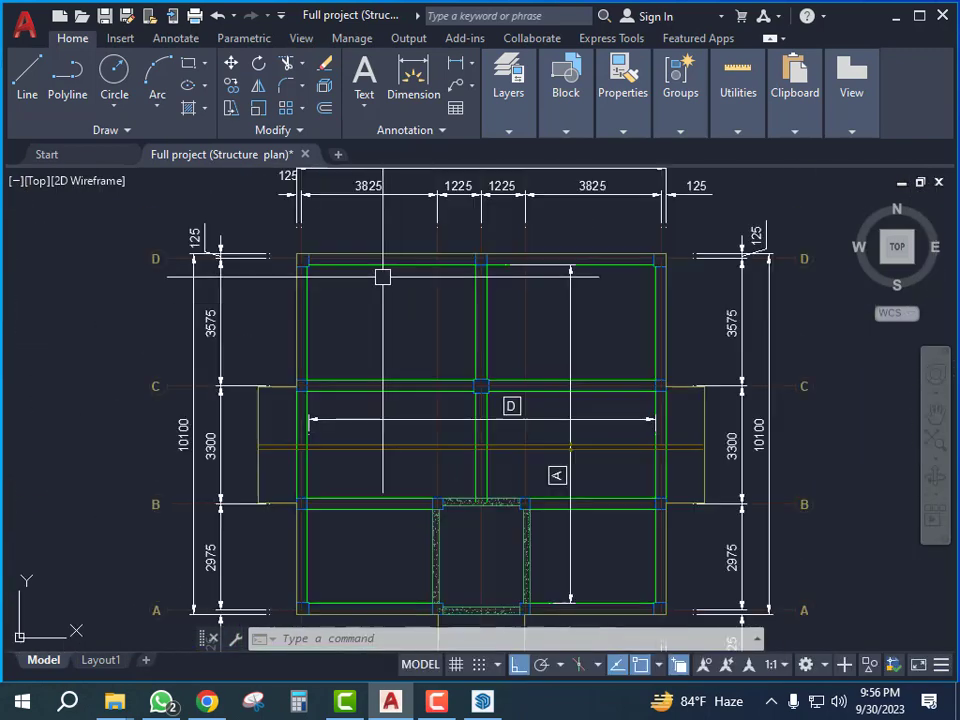
pyautogui.press('Return')
pyautogui.scroll(3, 383, 295)
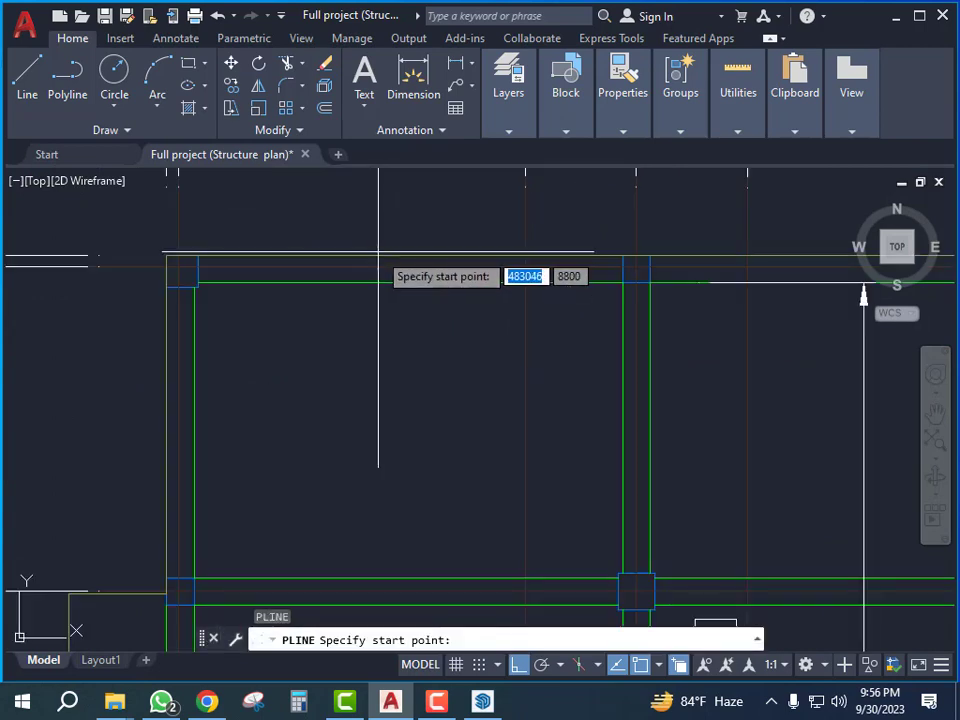
pyautogui.click(358, 254)
pyautogui.scroll(-5, 426, 378)
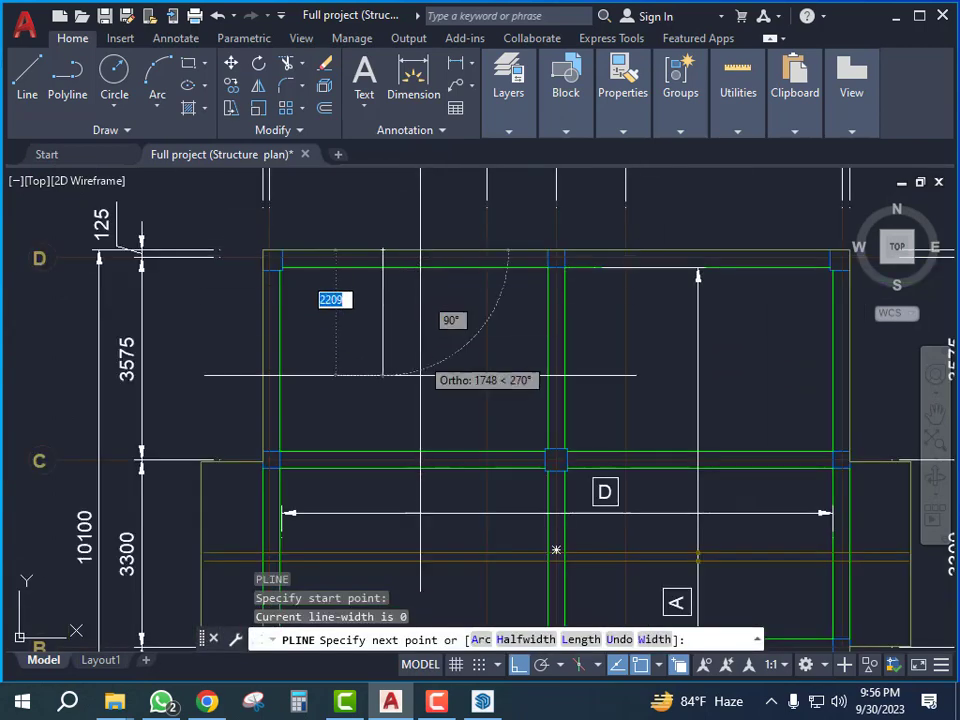
pyautogui.scroll(6, 443, 381)
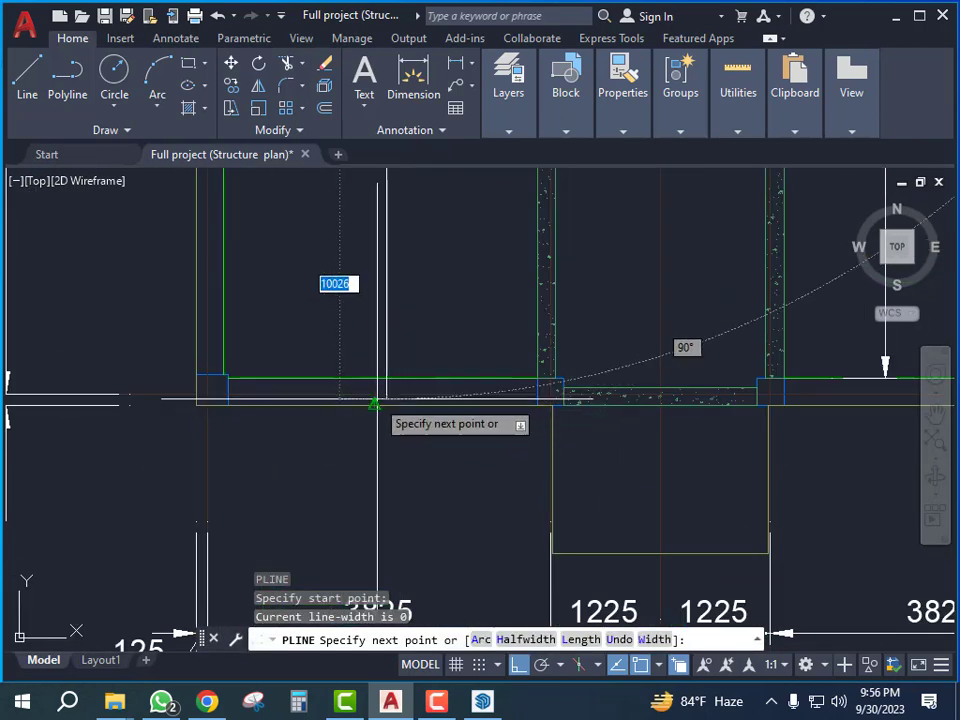
pyautogui.scroll(2, 383, 404)
pyautogui.click(383, 404)
pyautogui.scroll(-2, 383, 404)
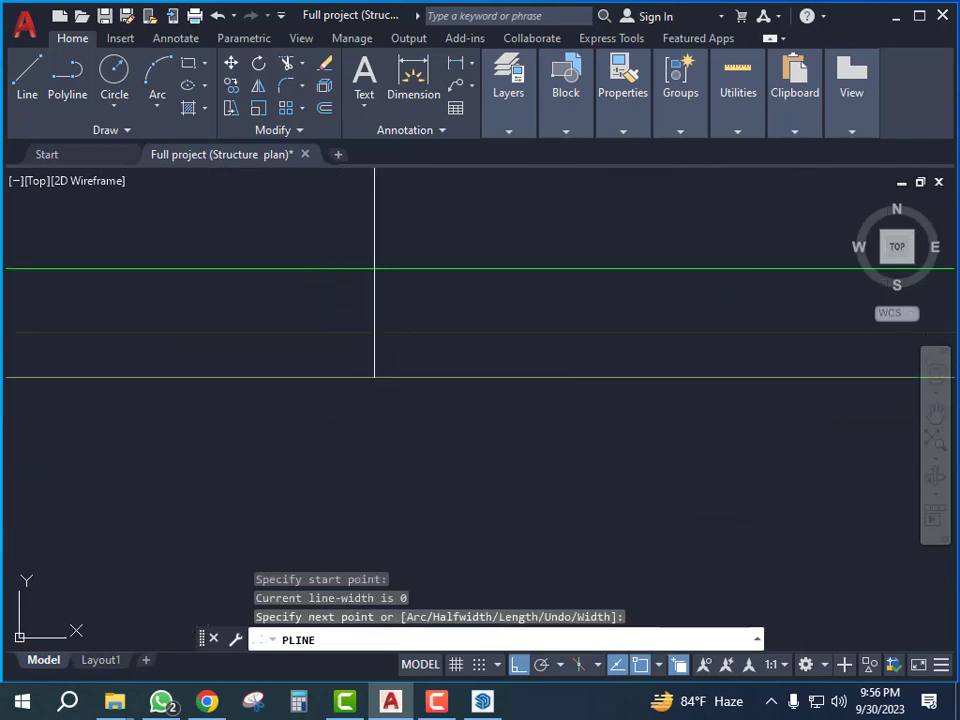
pyautogui.press('Escape')
pyautogui.press('Escape')
# Offset the vertical bar line 150 toward grid 02 to make a second parallel bar
pyautogui.scroll(-5, 463, 386)
pyautogui.scroll(7, 455, 360)
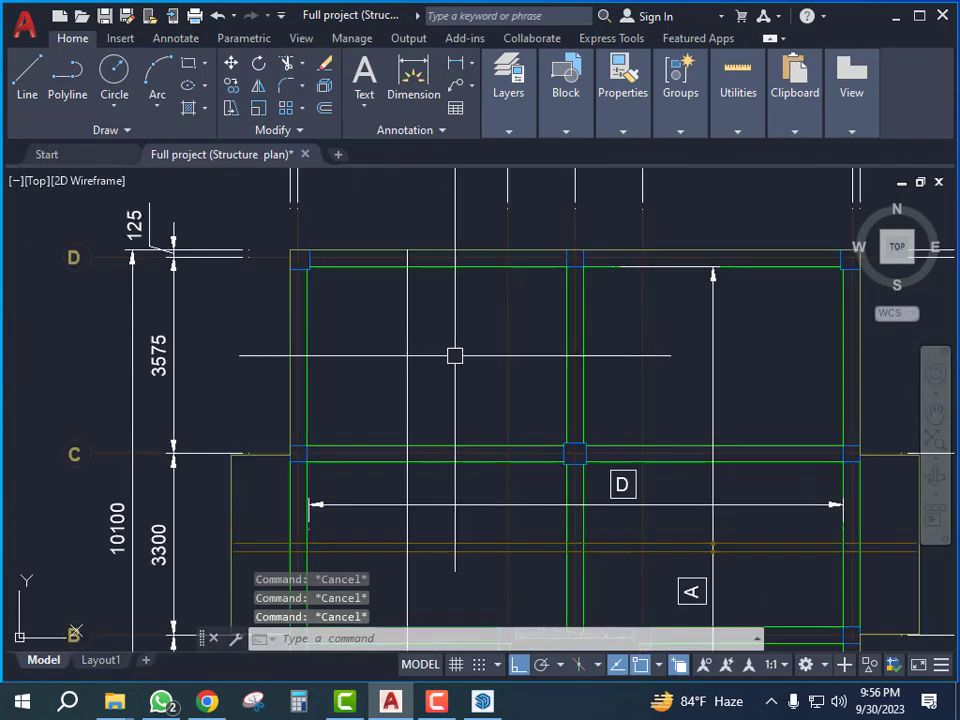
pyautogui.press('Return')
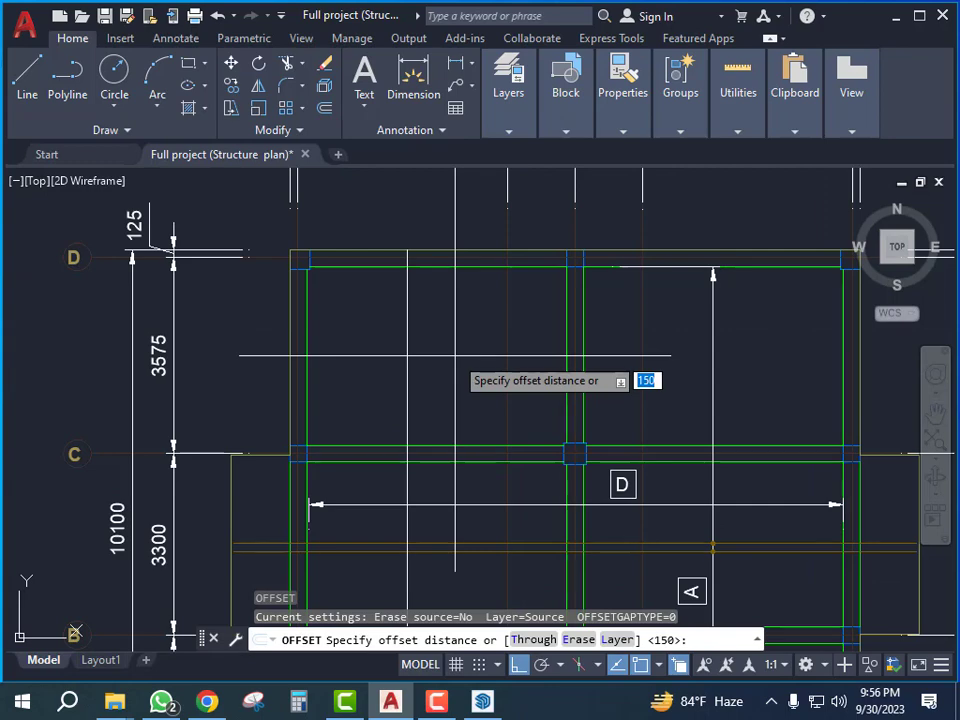
pyautogui.write('150')
pyautogui.press('Return')
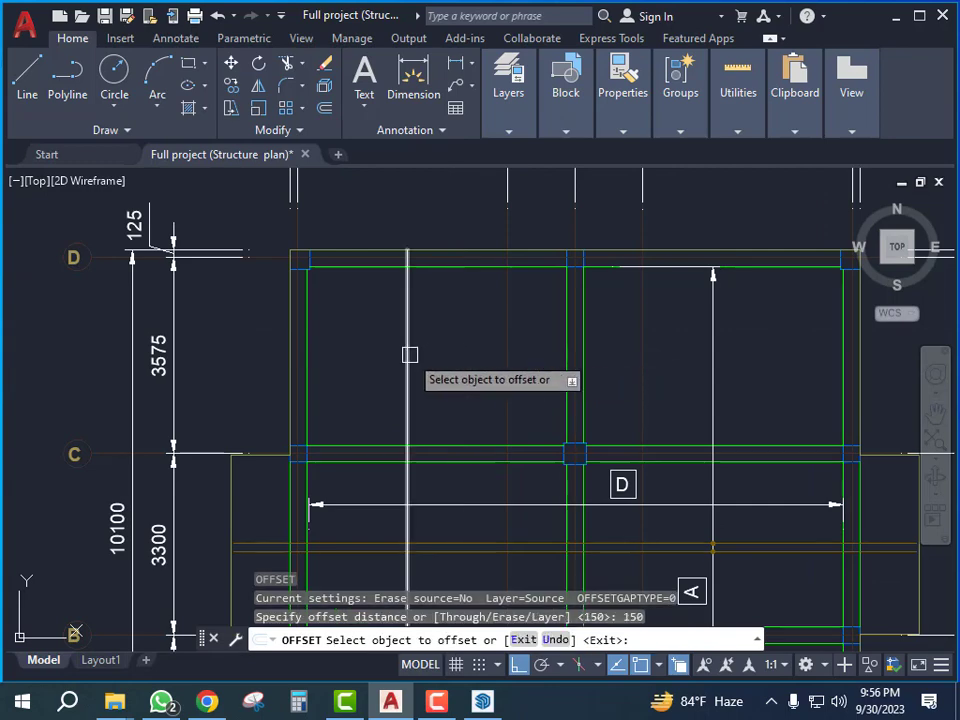
pyautogui.click(407, 360)
pyautogui.click(470, 370)
pyautogui.scroll(-3, 535, 285)
pyautogui.scroll(2, 535, 290)
pyautogui.press('Escape')
pyautogui.press('Escape')
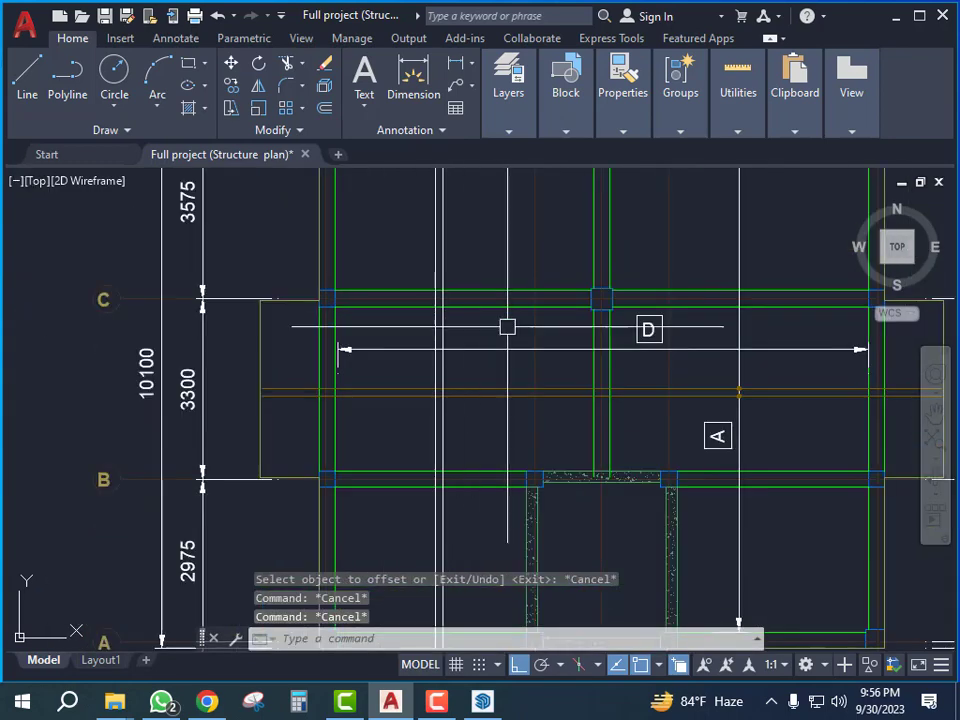
# Copy a dot from the A dimension line onto both crossings of the D dimension line with the vertical bars
pyautogui.scroll(4, 770, 405)
pyautogui.click(559, 272)
pyautogui.click(833, 434)
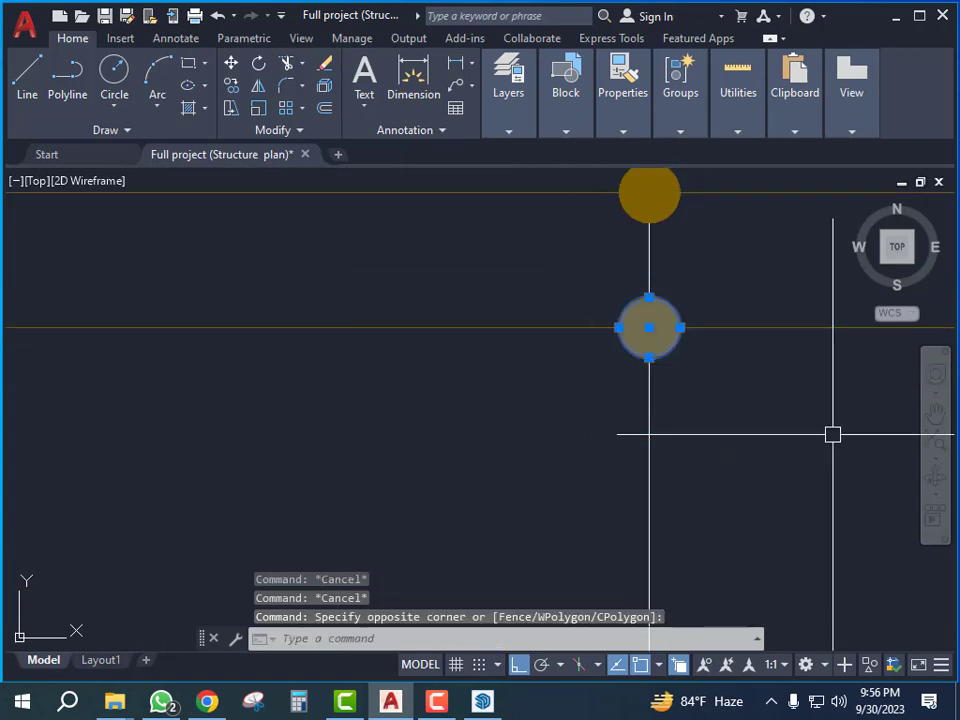
pyautogui.write('cp')
pyautogui.press('Return')
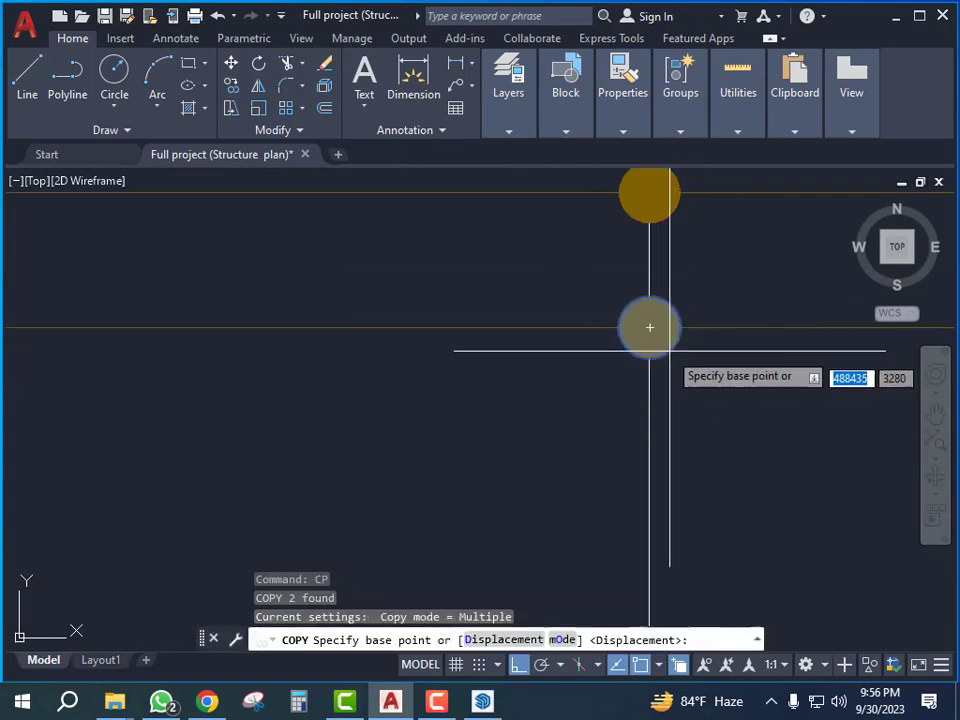
pyautogui.click(649, 328)
pyautogui.scroll(-4, 794, 399)
pyautogui.scroll(-4, 808, 385)
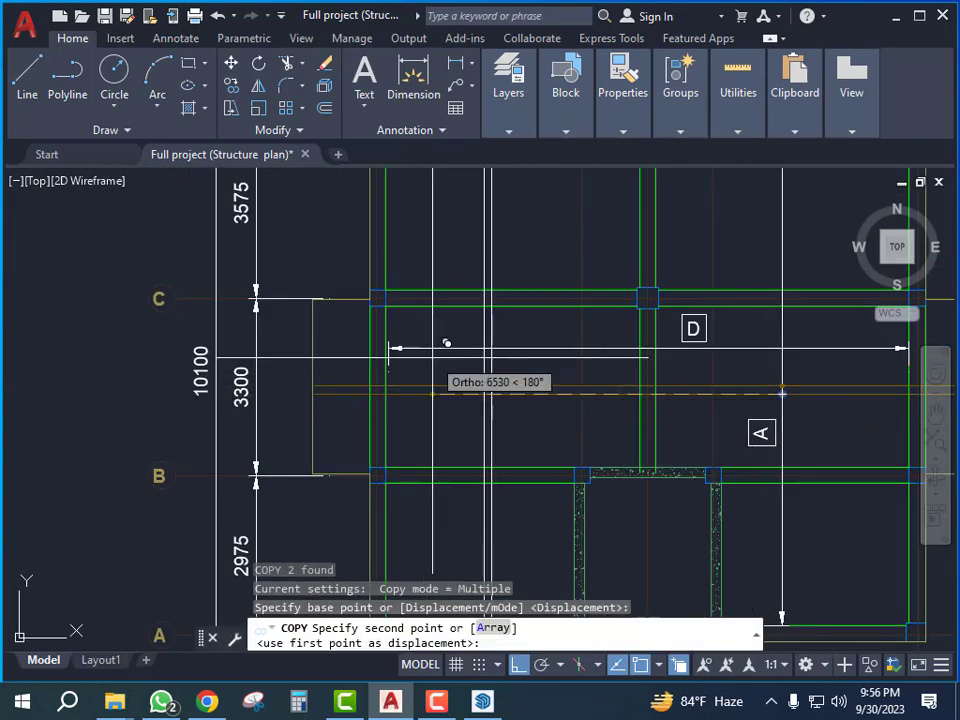
pyautogui.scroll(5, 506, 335)
pyautogui.click(507, 328)
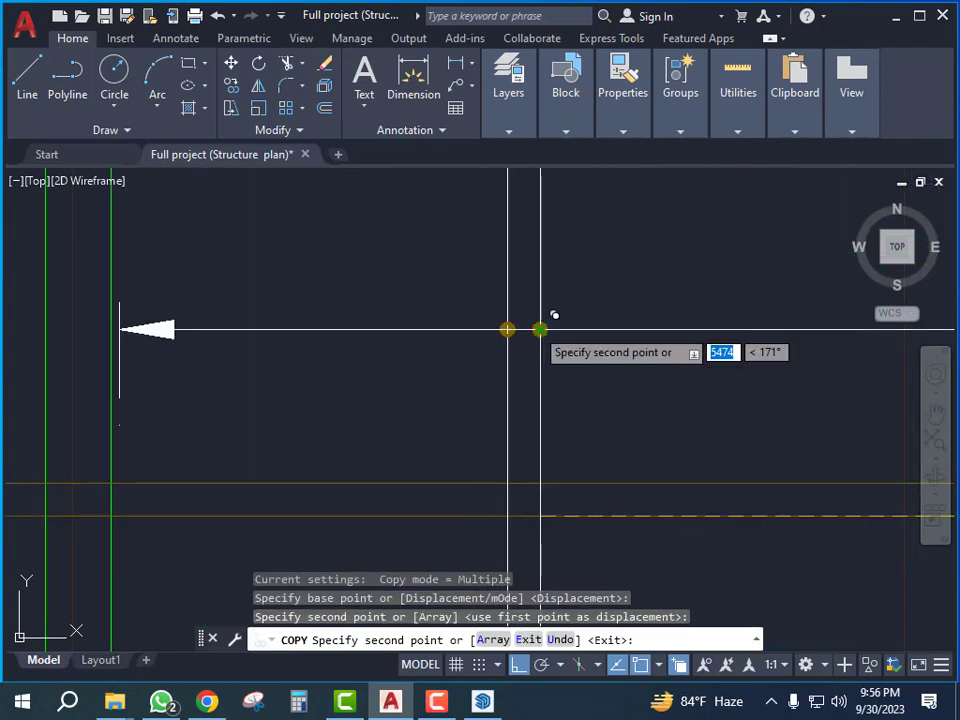
pyautogui.click(538, 328)
pyautogui.press('Escape')
pyautogui.press('Escape')
pyautogui.scroll(3, 627, 410)
pyautogui.press('Escape')
pyautogui.press('Escape')
pyautogui.scroll(2, 594, 407)
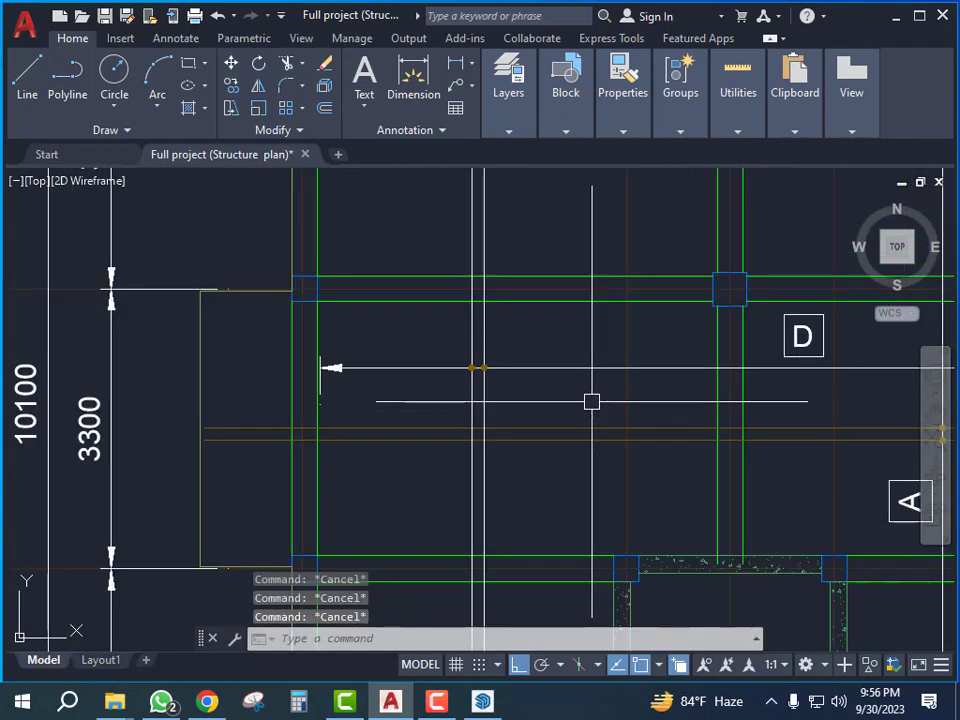
# Match the properties of a horizontal reinforcement bar onto the two vertical bars
pyautogui.write('MA')
pyautogui.press('Return')
pyautogui.scroll(-4, 628, 394)
pyautogui.scroll(4, 628, 437)
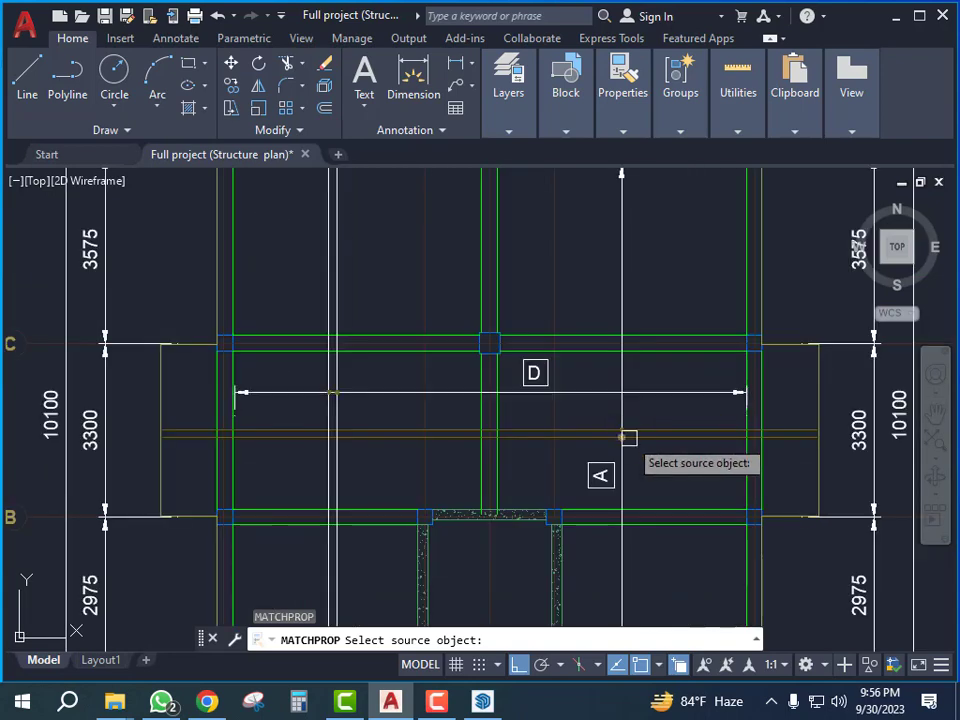
pyautogui.click(573, 435)
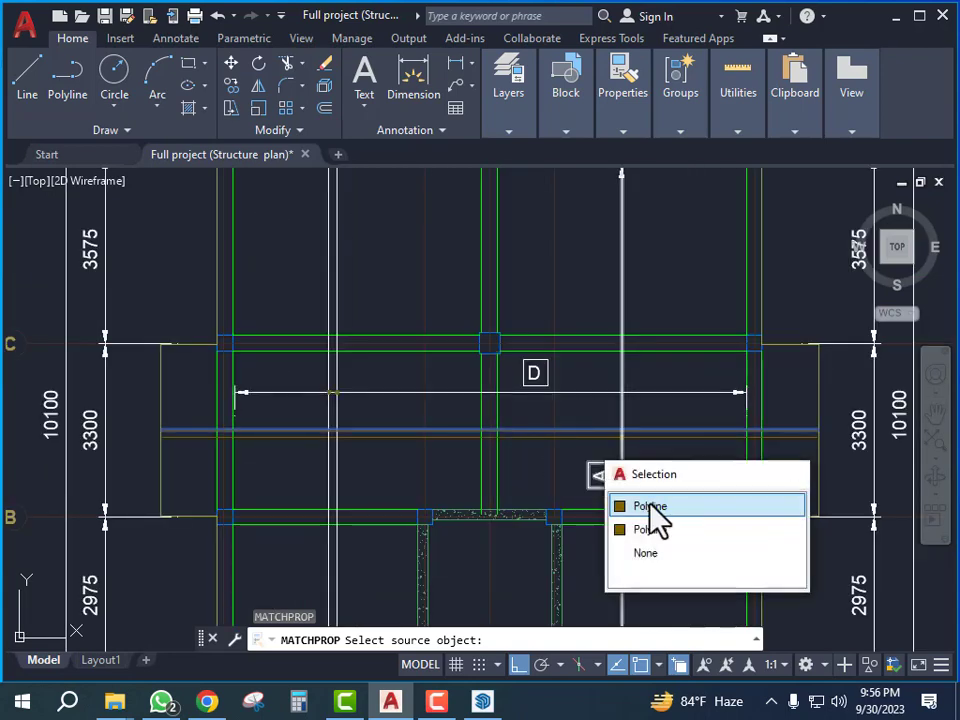
pyautogui.click(650, 506)
pyautogui.scroll(6, 345, 406)
pyautogui.click(433, 435)
pyautogui.click(232, 435)
pyautogui.scroll(-2, 500, 377)
pyautogui.press('Escape')
pyautogui.press('Escape')
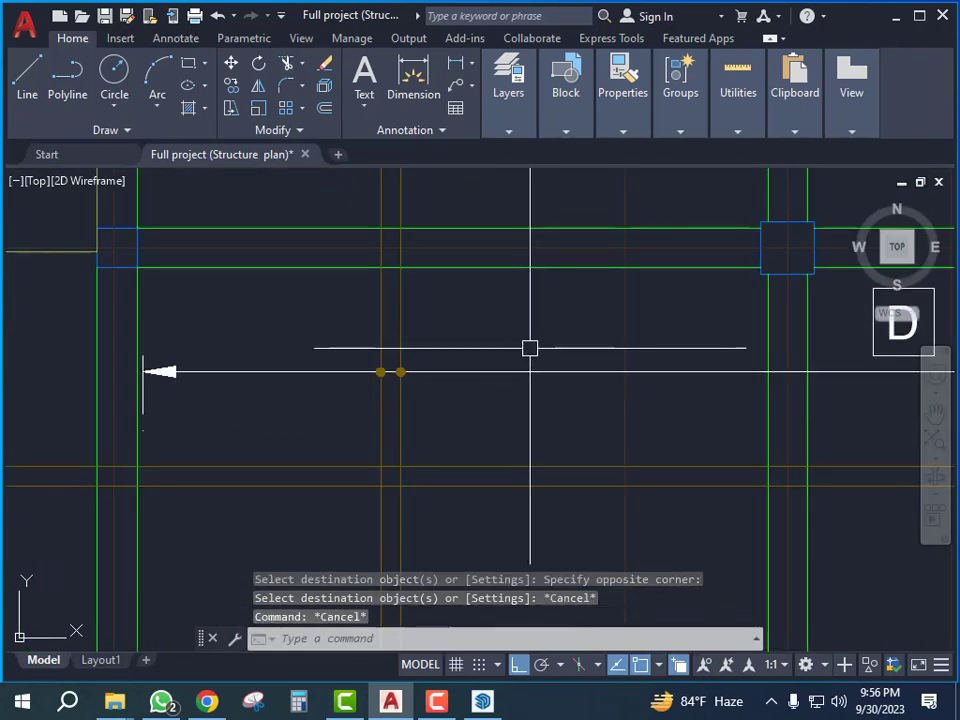
# Stretch the upper ends of both vertical bars 40 inward from the slab edge
pyautogui.scroll(-4, 530, 348)
pyautogui.scroll(1, 594, 399)
pyautogui.scroll(-1, 582, 460)
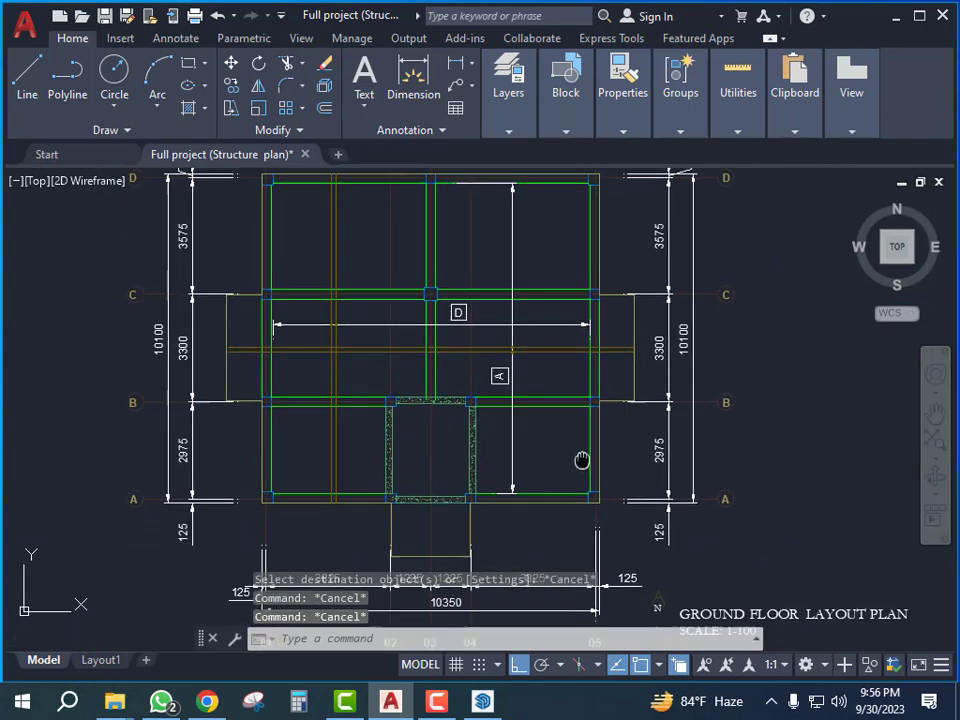
pyautogui.scroll(-4, 474, 421)
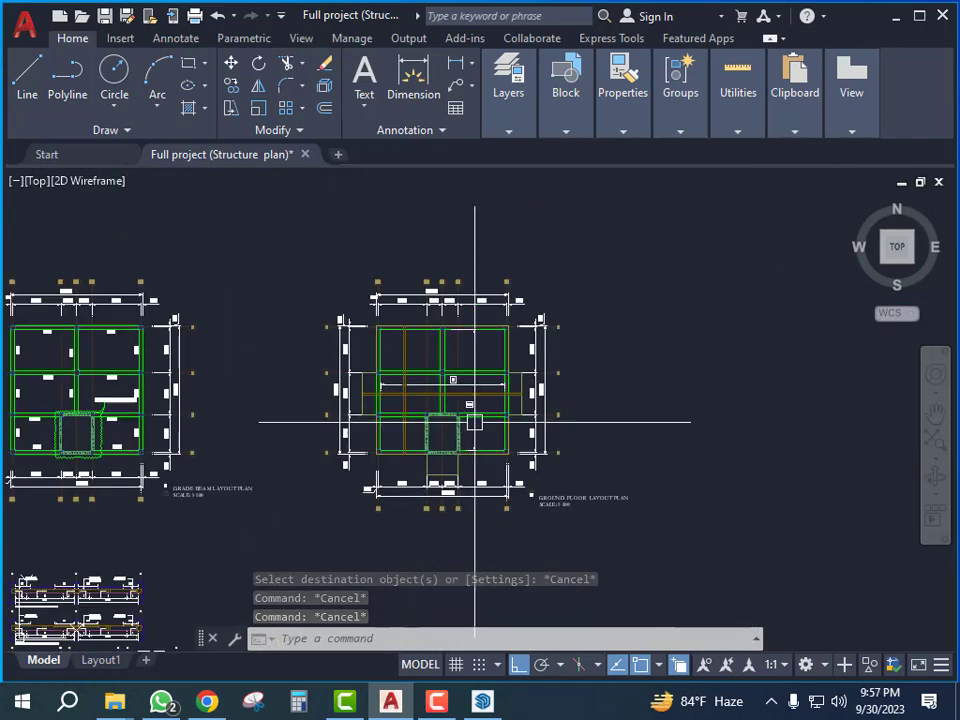
pyautogui.scroll(8, 474, 421)
pyautogui.scroll(-4, 485, 411)
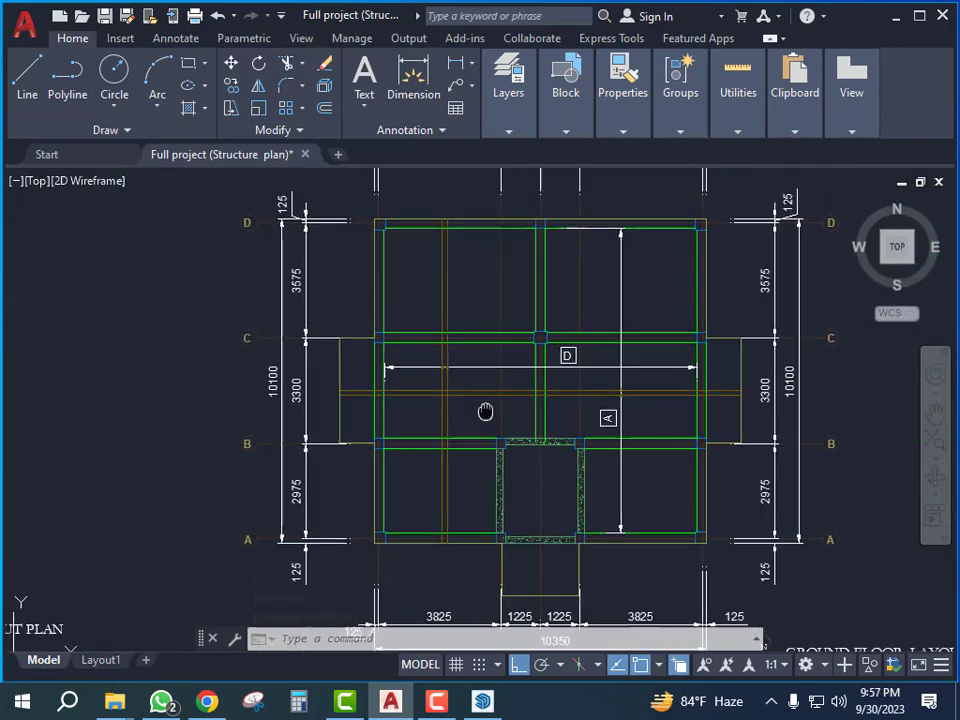
pyautogui.moveTo(485, 411); pyautogui.dragTo(475, 477, button='middle')
pyautogui.scroll(5, 429, 231)
pyautogui.click(624, 274)
pyautogui.click(367, 410)
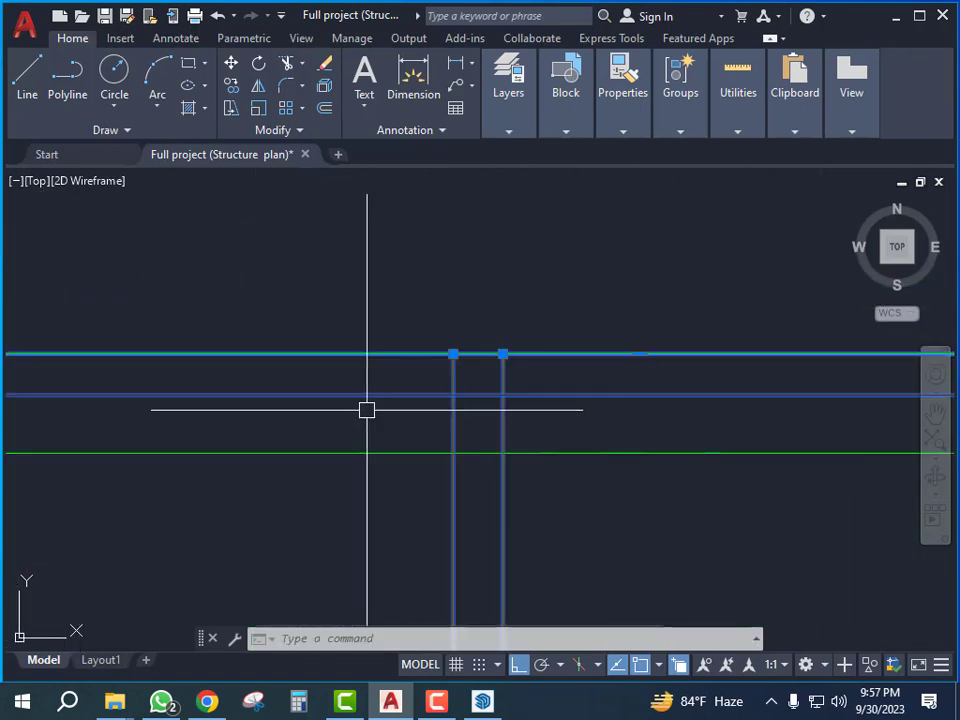
pyautogui.click(518, 394)
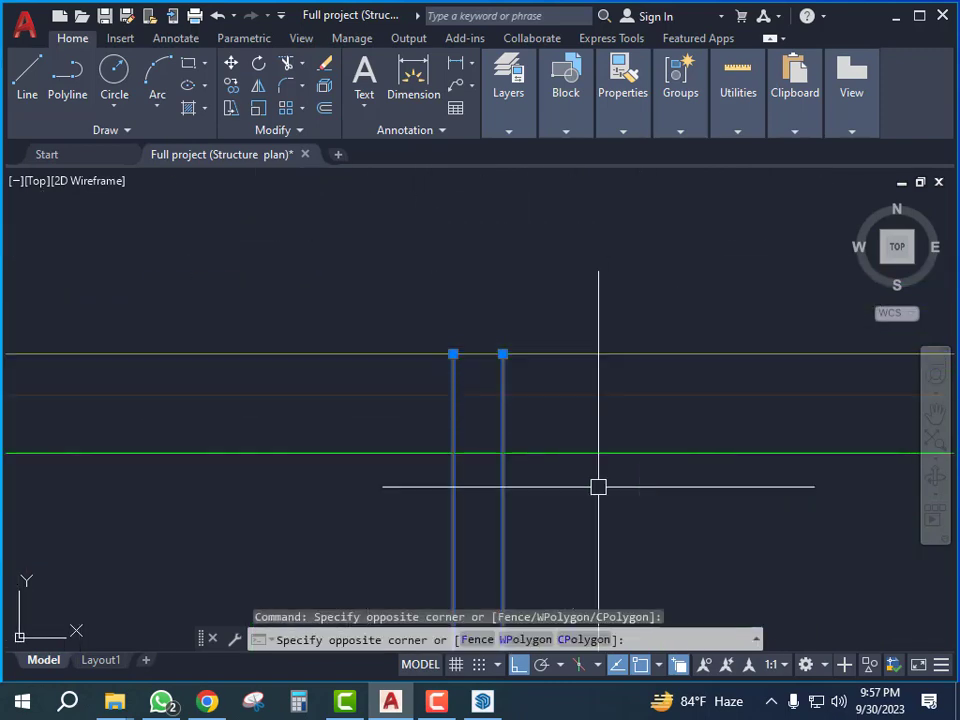
pyautogui.scroll(-2, 598, 486)
pyautogui.write('s')
pyautogui.press('Return')
pyautogui.click(643, 263)
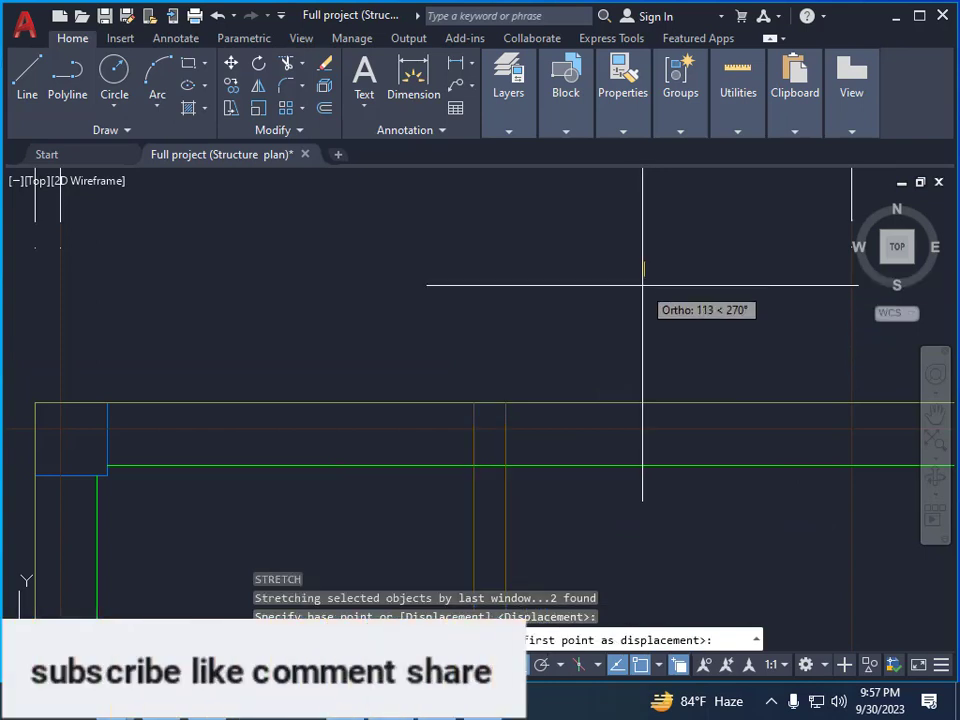
pyautogui.write('40')
pyautogui.press('Return')
pyautogui.scroll(-5, 744, 294)
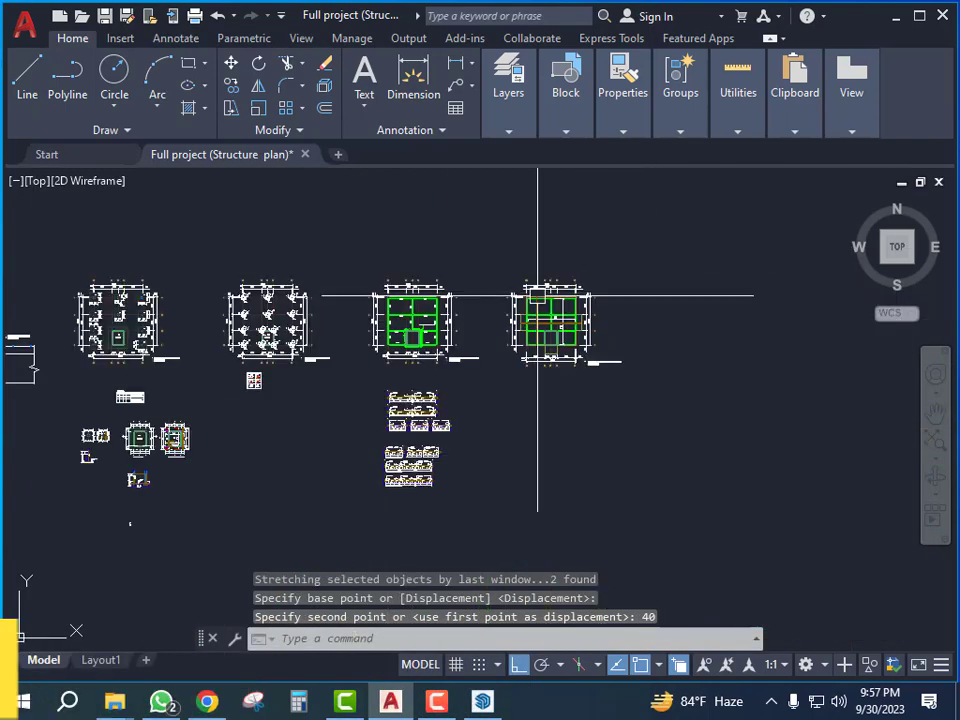
# Stretch the lower ends of both vertical bars 40 inward from the slab edge
pyautogui.scroll(8, 546, 343)
pyautogui.scroll(8, 523, 345)
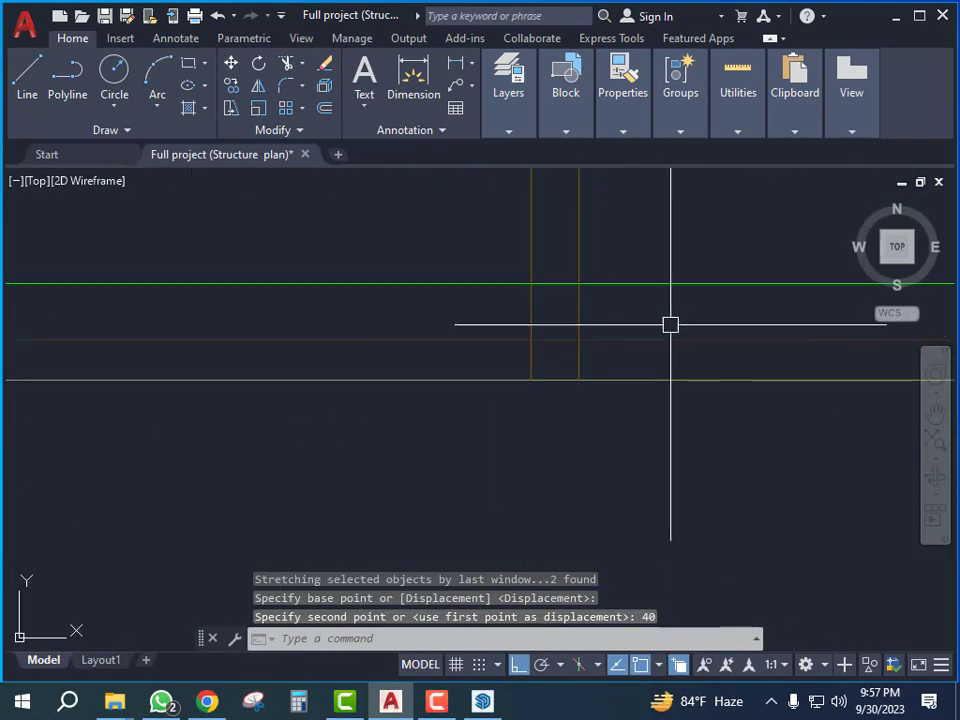
pyautogui.click(360, 412)
pyautogui.keyDown('shift'); pyautogui.click(383, 223); pyautogui.keyUp('shift')
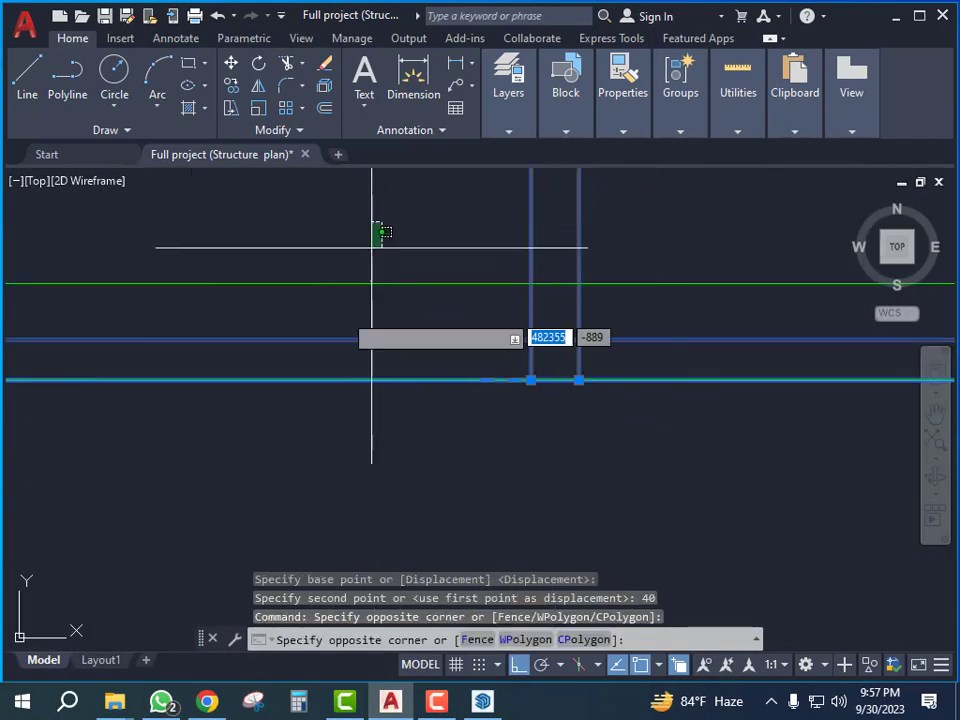
pyautogui.keyDown('shift'); pyautogui.click(280, 418); pyautogui.keyUp('shift')
pyautogui.write('s')
pyautogui.press('Return')
pyautogui.click(528, 510)
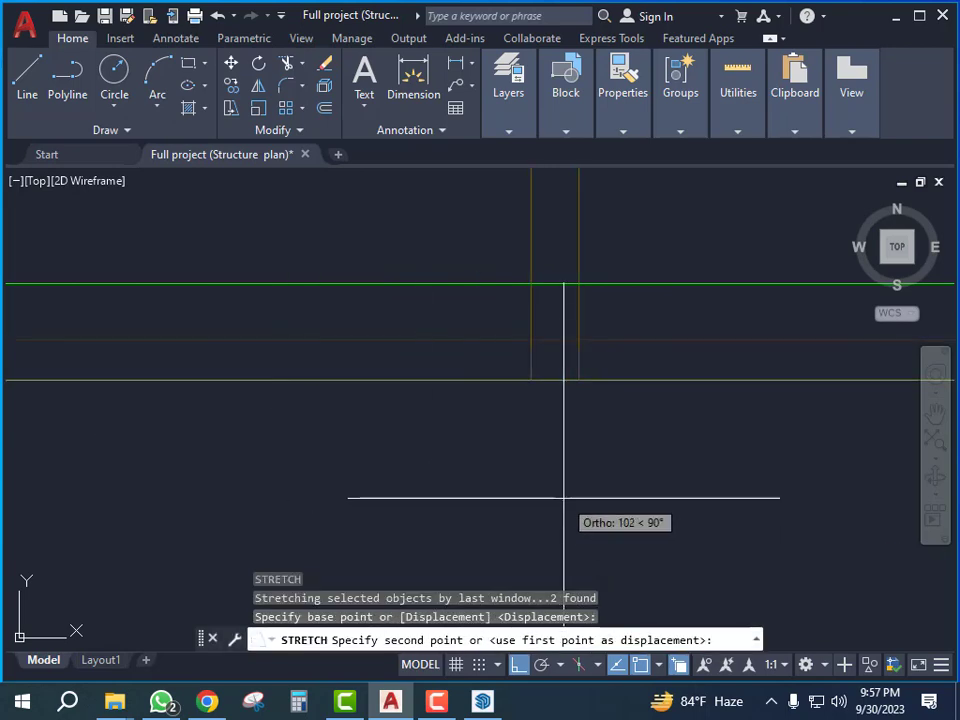
pyautogui.press('Return')
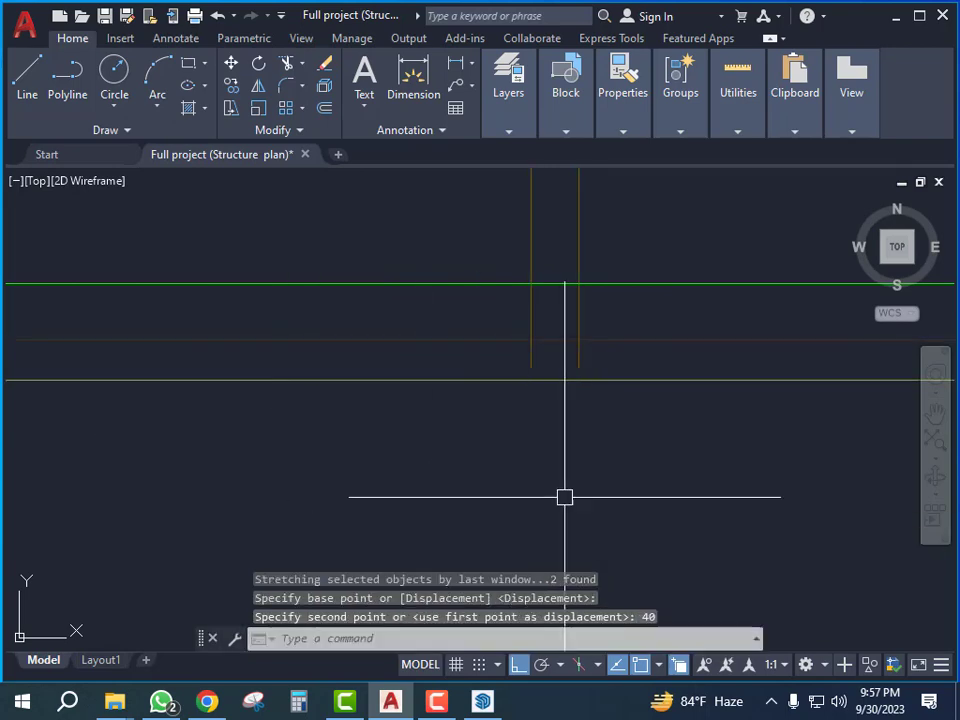
pyautogui.scroll(-5, 553, 456)
pyautogui.press('Escape')
# Examine the bar labels and notes on the CF1 combined footing reinforcement plan as a reference
pyautogui.scroll(6, 598, 447)
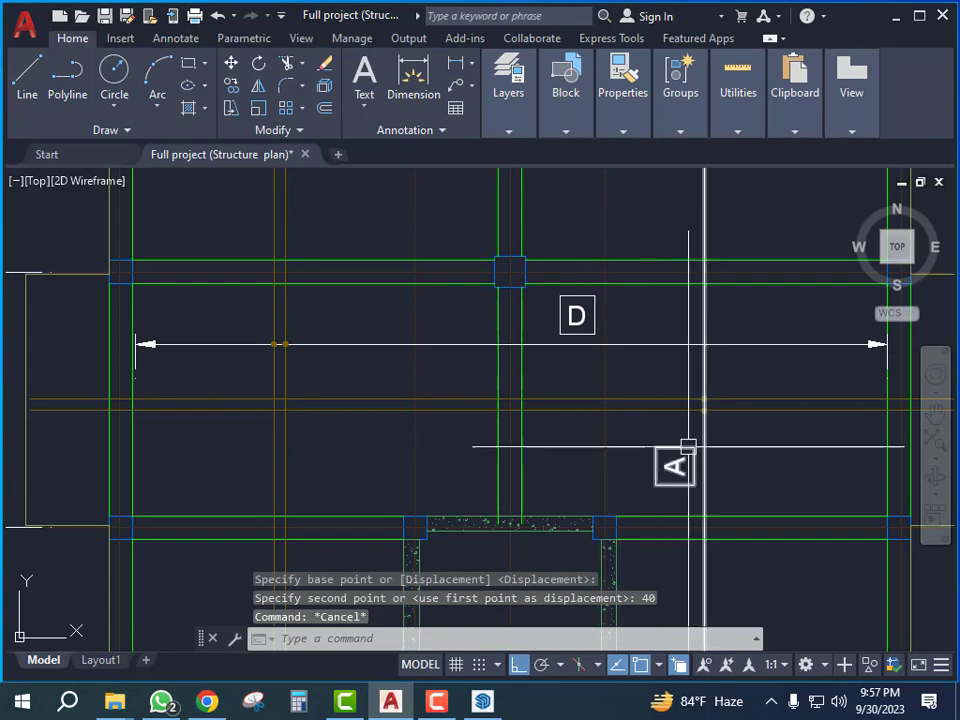
pyautogui.scroll(-8, 643, 420)
pyautogui.scroll(10, 328, 455)
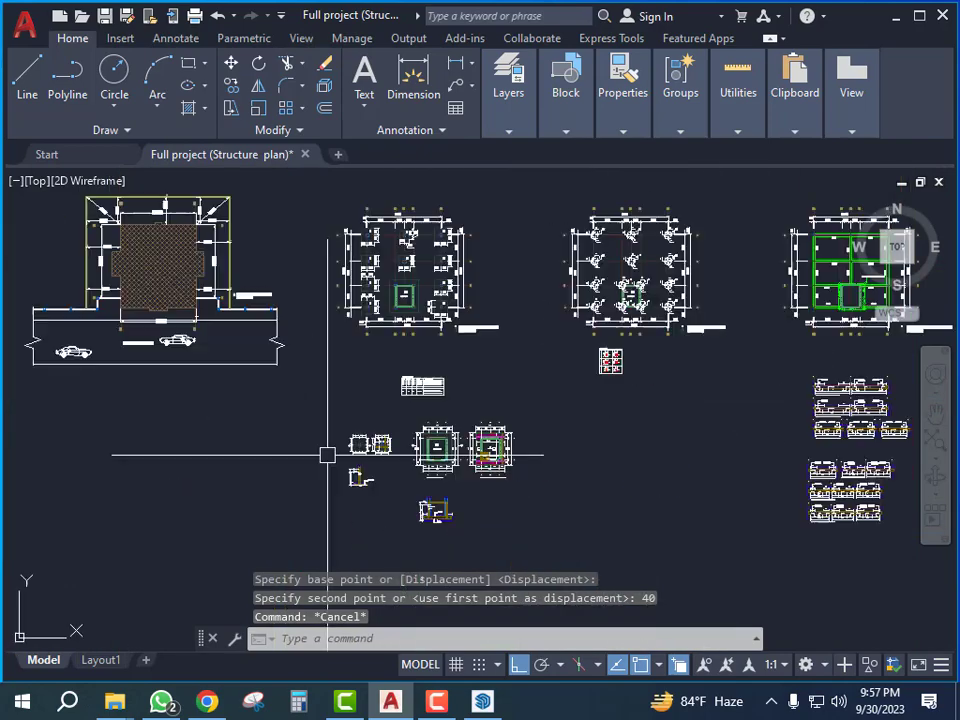
pyautogui.moveTo(541, 462)
pyautogui.mouseDown(button='middle')
pyautogui.moveTo(474, 499)
pyautogui.moveTo(408, 414)
pyautogui.mouseUp(button='middle')
pyautogui.scroll(-4, 408, 414)
pyautogui.scroll(6, 443, 405)
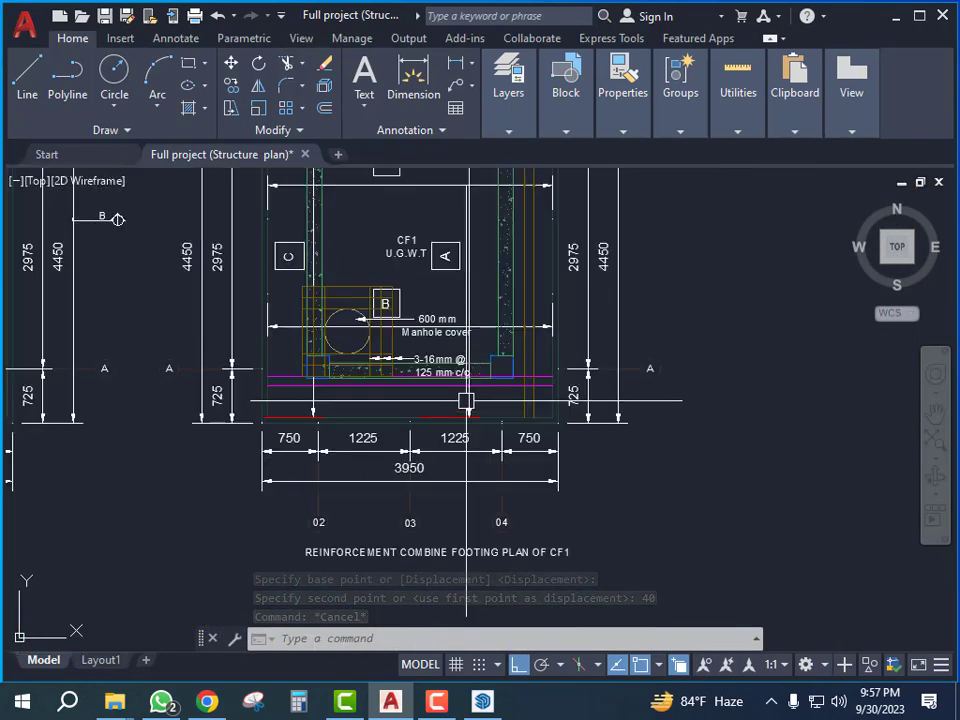
pyautogui.scroll(-8, 392, 514)
pyautogui.scroll(6, 443, 488)
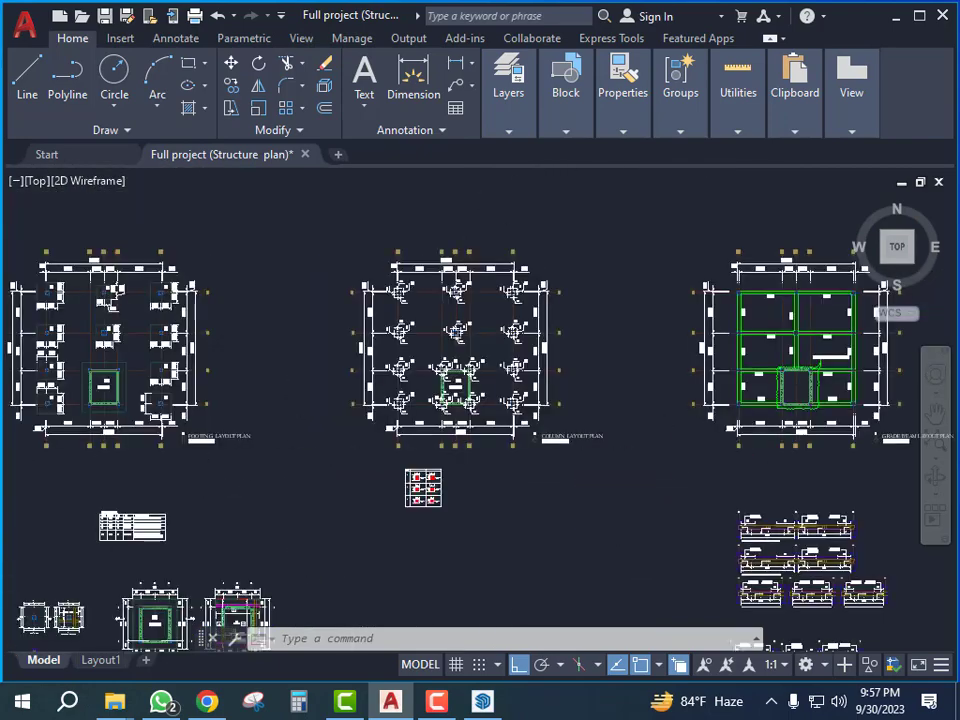
# Copy the GRADE BEAM LAYOUT PLAN title text and paste it into the empty space beside the ground floor plan
pyautogui.scroll(-5, 532, 472)
pyautogui.scroll(2, 631, 425)
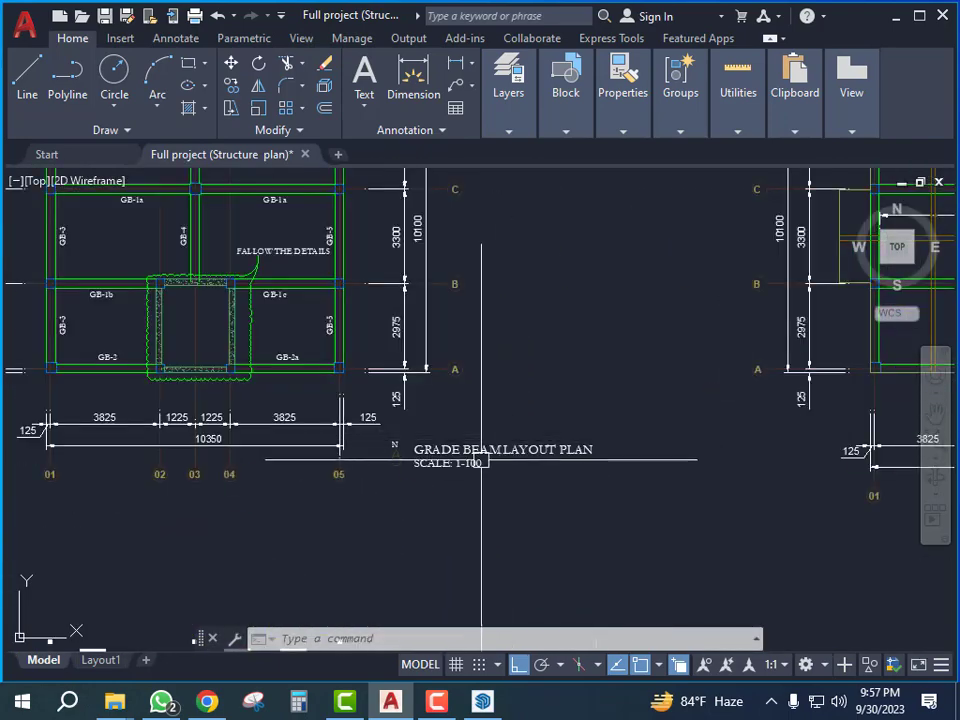
pyautogui.click(495, 452)
pyautogui.hotkey('ctrl', 'c')
pyautogui.scroll(-6, 408, 484)
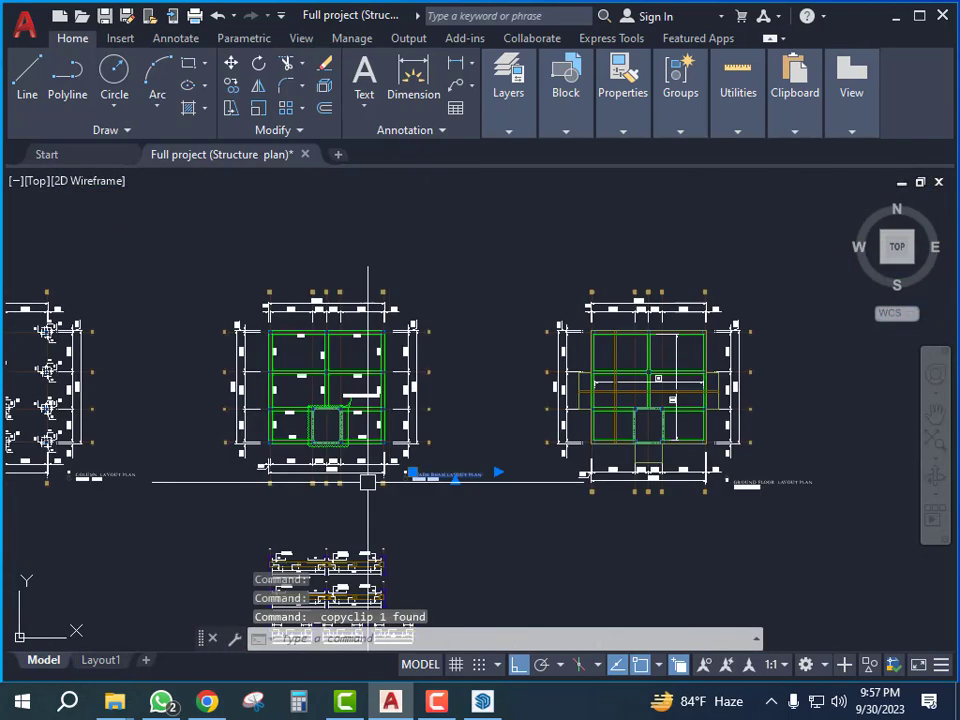
pyautogui.scroll(4, 667, 423)
pyautogui.scroll(2, 545, 405)
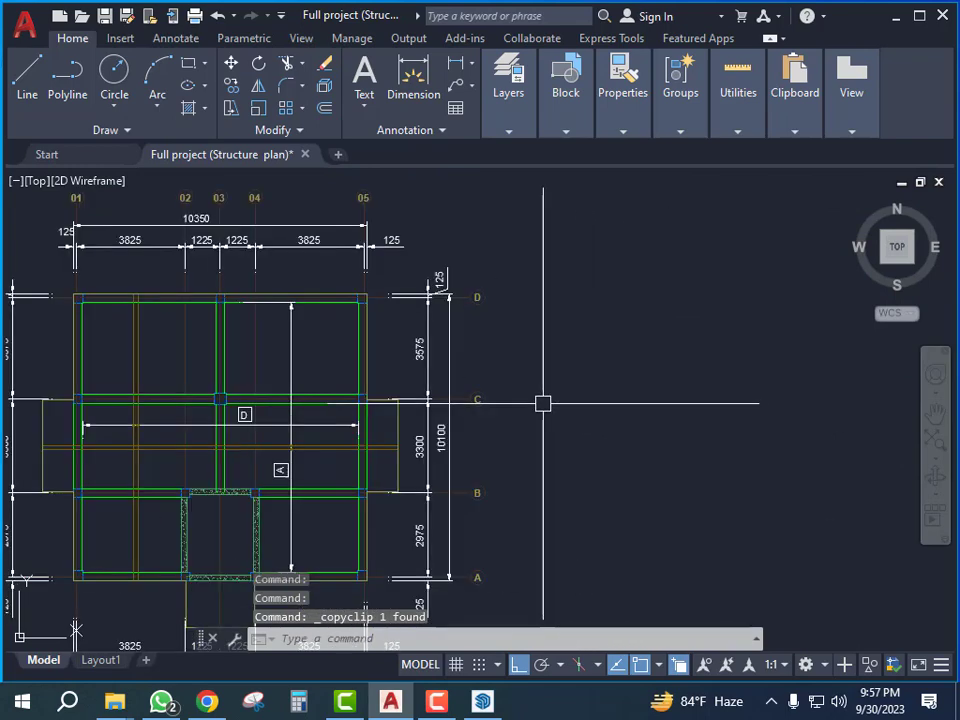
pyautogui.hotkey('ctrl', 'v')
pyautogui.click(531, 420)
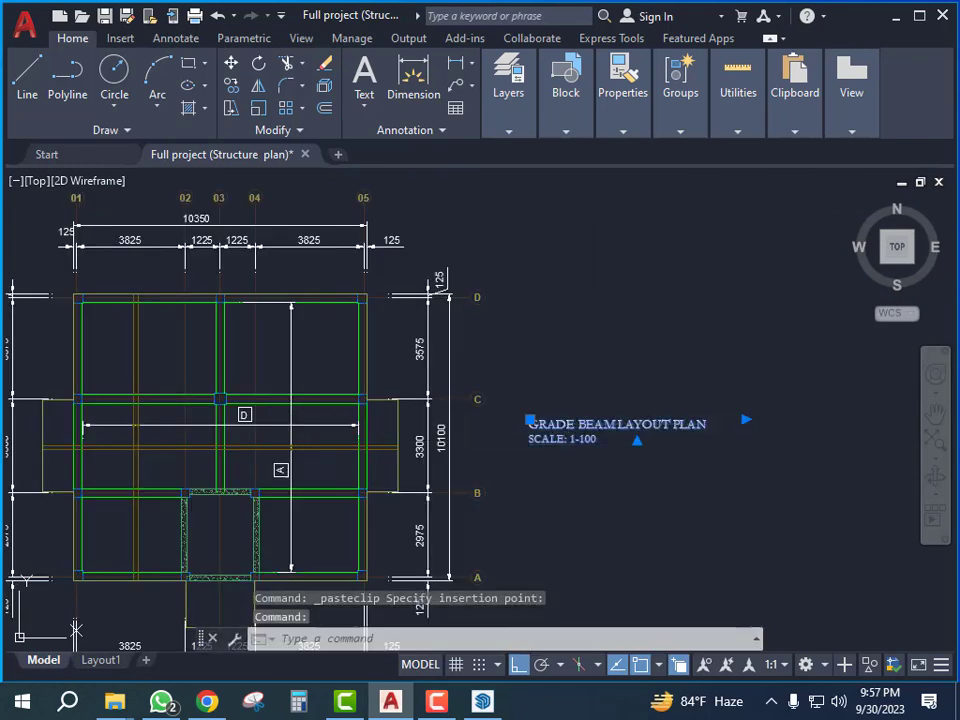
# Replace the pasted text with "REINFORCEMENT DETAILS:", "1) 10mm 150 c/c" and "2)12mm 175 c/c" on three lines
pyautogui.doubleClick(670, 430)
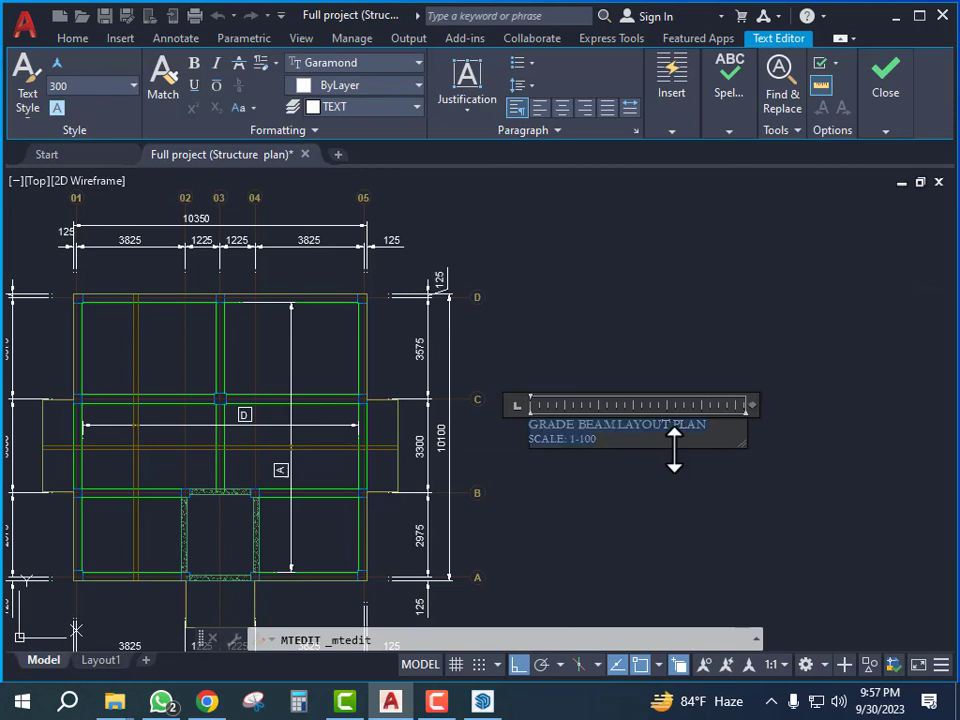
pyautogui.write('REINFORCEMENT DETAILS:')
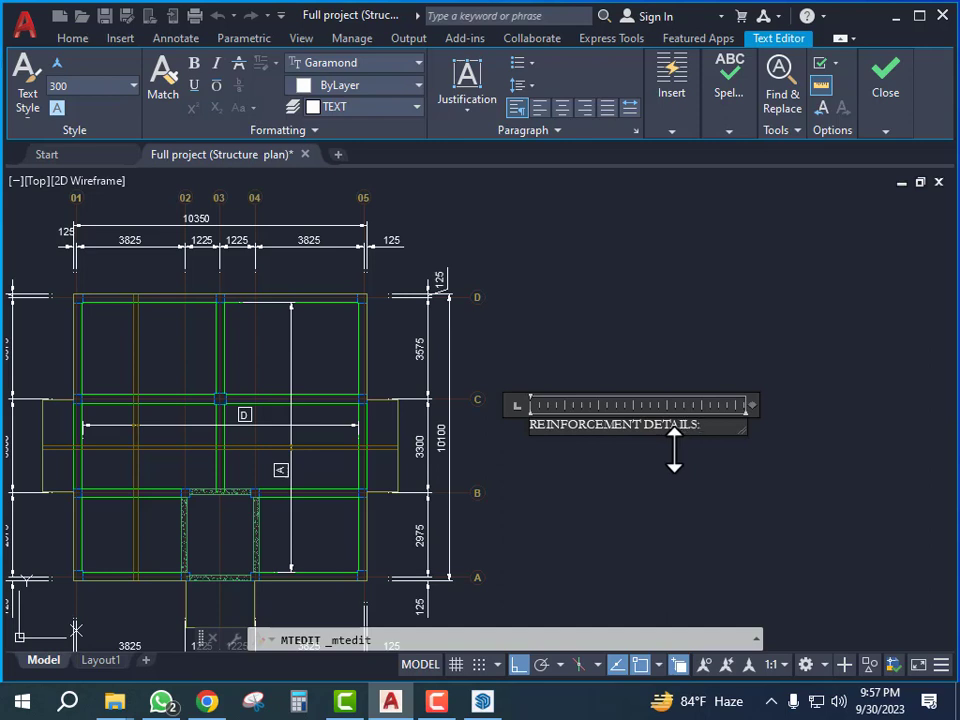
pyautogui.press('Return')
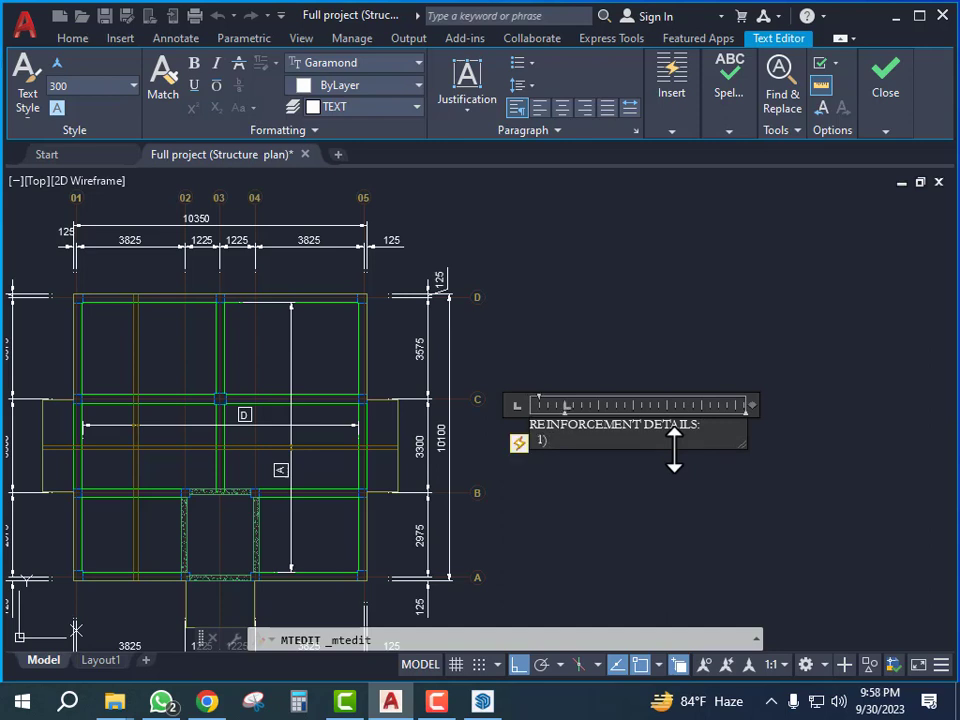
pyautogui.press('BackSpace')
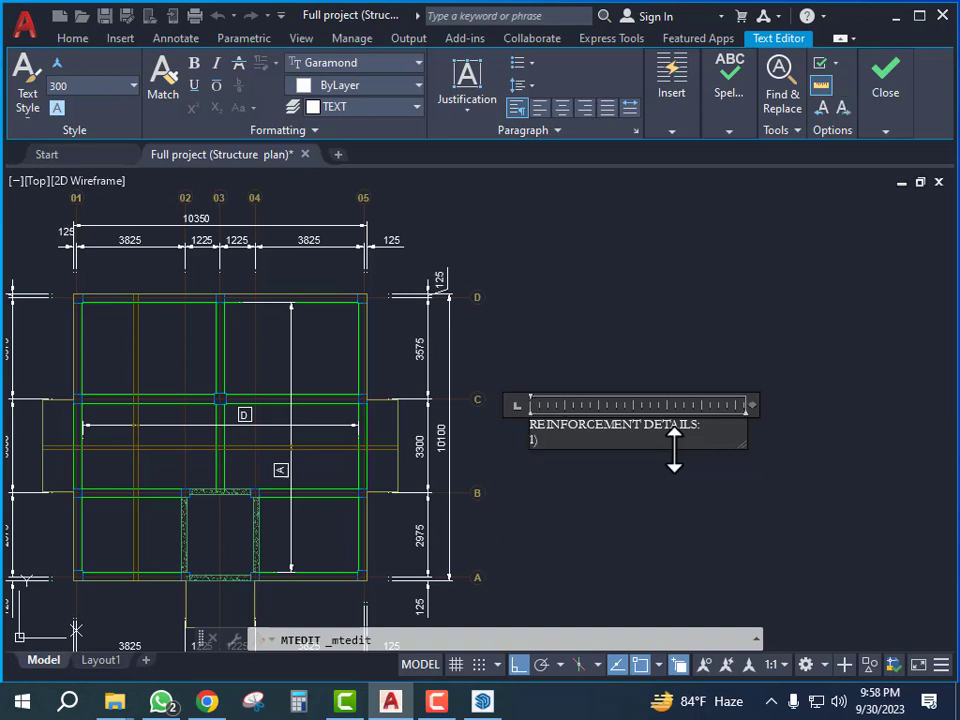
pyautogui.write('10mm 150 c/c')
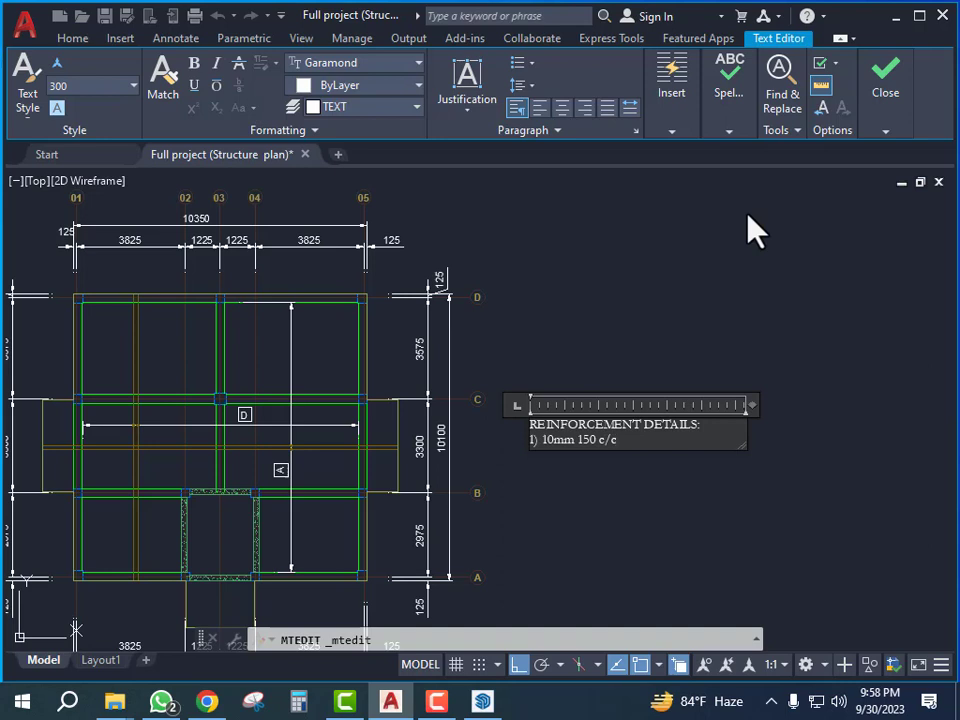
pyautogui.press('Return')
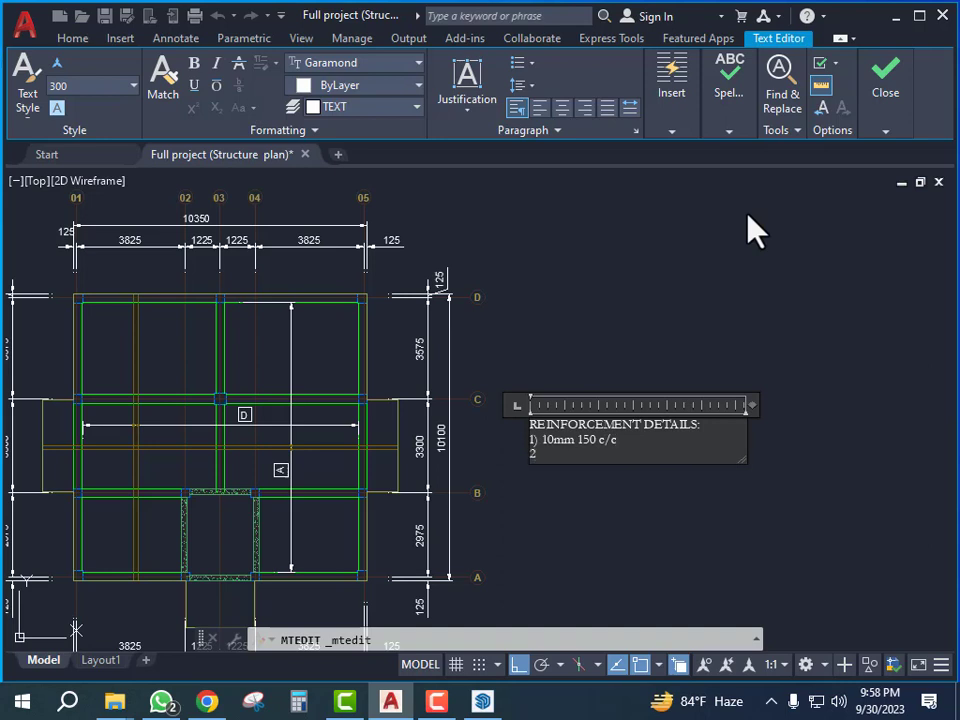
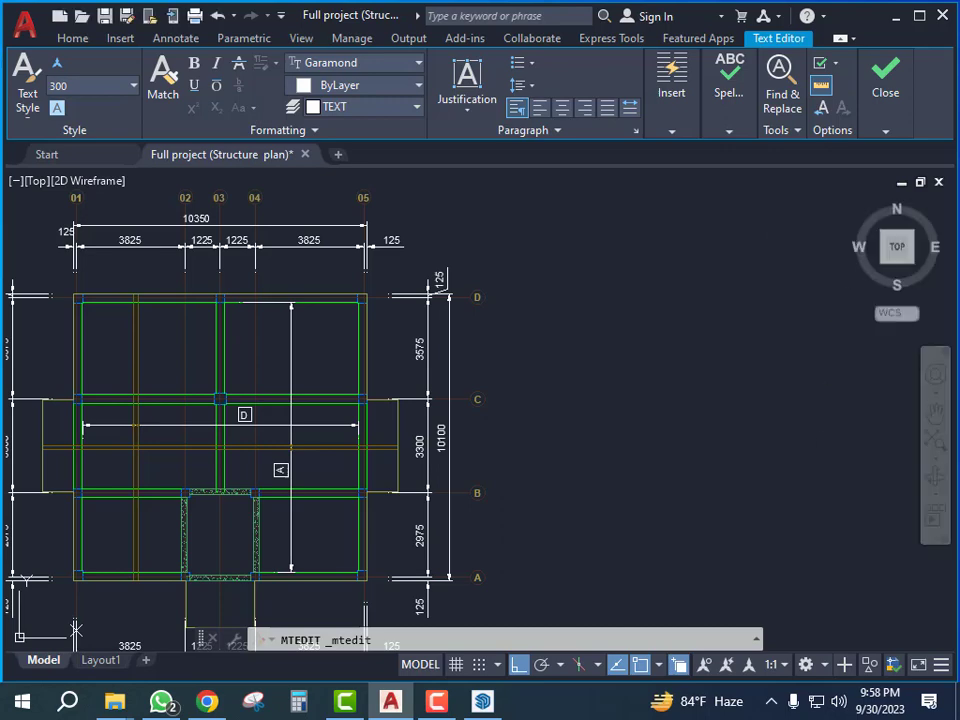
pyautogui.click(679, 459)
# Examine the ground floor plan's title text and its boxed bar-range labels D and A
pyautogui.scroll(-4, 684, 481)
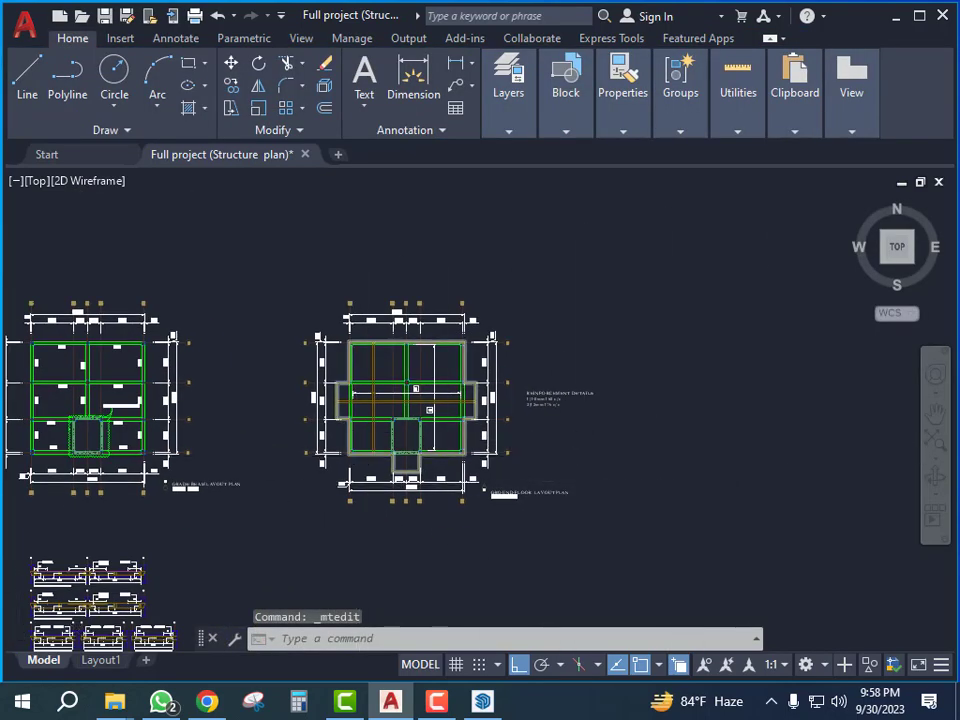
pyautogui.scroll(4, 493, 531)
pyautogui.moveTo(740, 566); pyautogui.dragTo(562, 531, button='middle')
pyautogui.scroll(2, 628, 468)
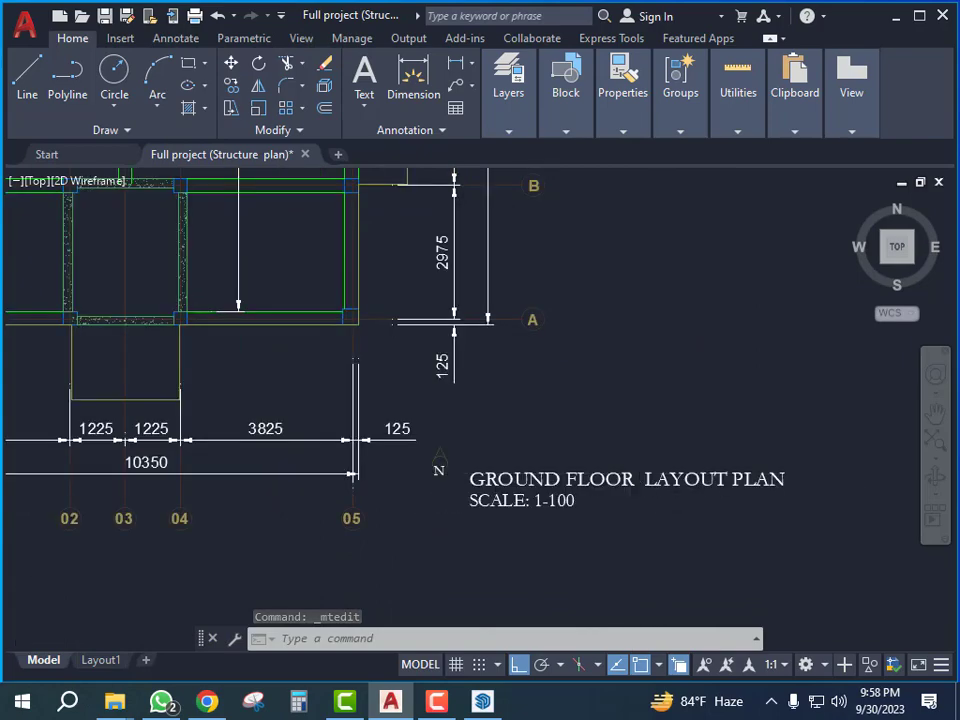
pyautogui.scroll(-4, 639, 495)
pyautogui.scroll(3, 485, 370)
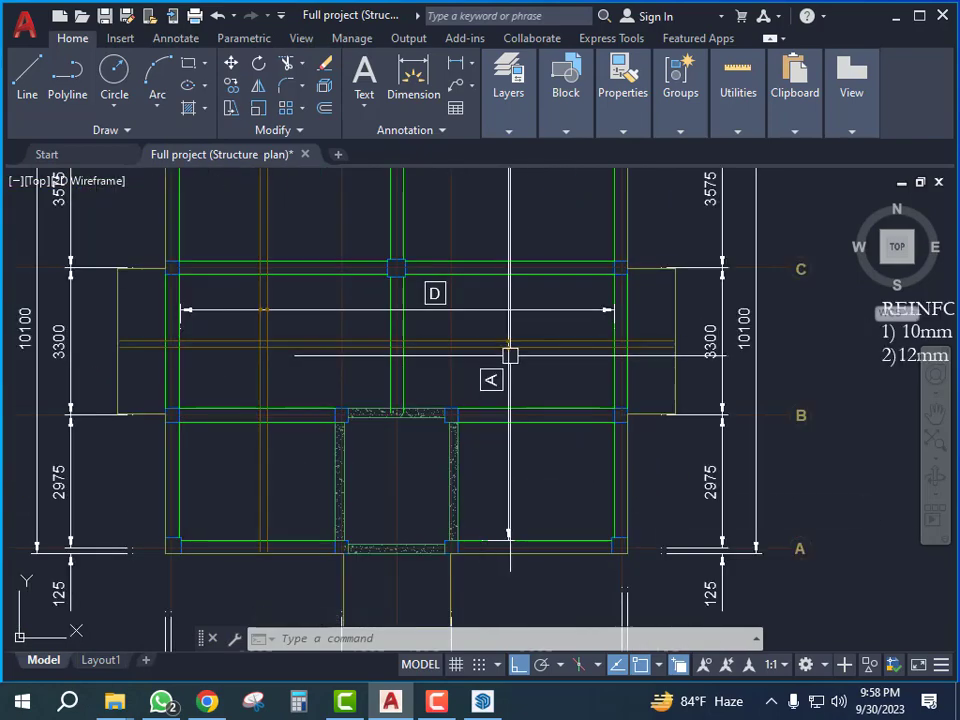
# Look up the plinth and finished ground level labels on the single footing section
pyautogui.scroll(-7, 540, 350)
pyautogui.scroll(4, 532, 431)
pyautogui.scroll(4, 256, 434)
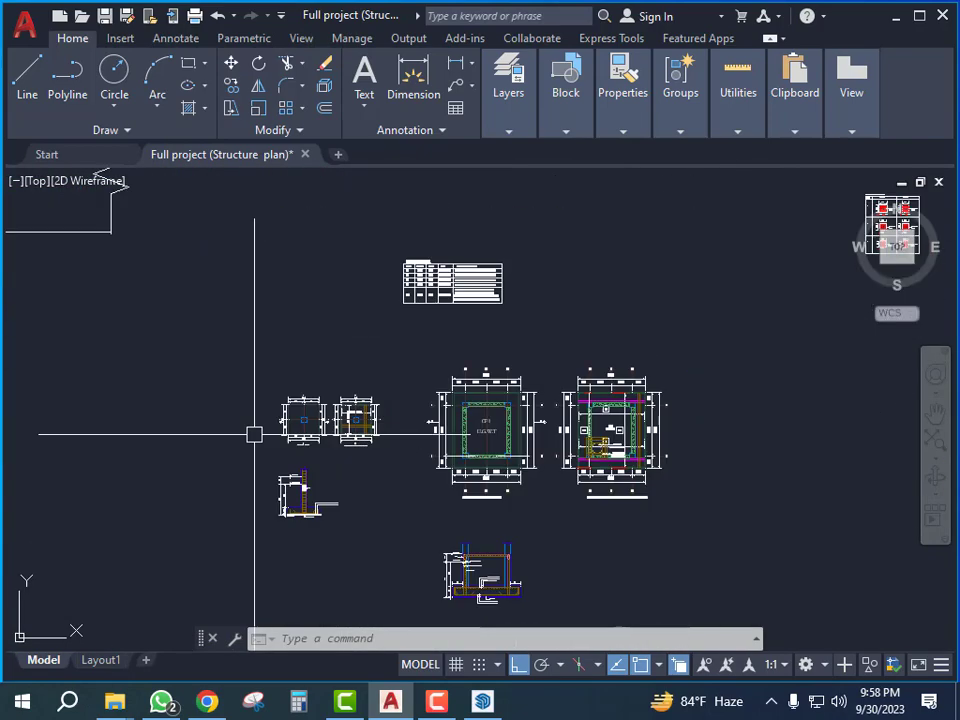
pyautogui.scroll(2, 418, 441)
pyautogui.moveTo(418, 441); pyautogui.dragTo(459, 344, button='middle')
pyautogui.scroll(7, 323, 473)
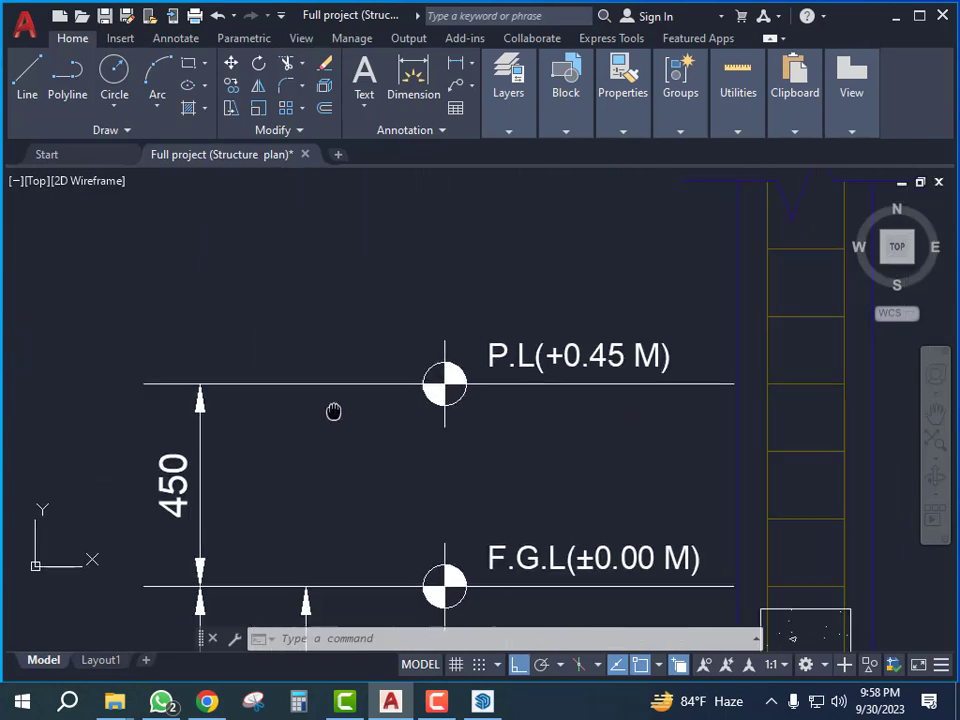
pyautogui.scroll(-4, 512, 409)
pyautogui.scroll(1, 361, 405)
pyautogui.scroll(-5, 331, 400)
# Examine the level labels and top slab reinforcement on the CF1 combined footing section
pyautogui.moveTo(580, 444); pyautogui.dragTo(411, 458, button='middle')
pyautogui.scroll(3, 422, 414)
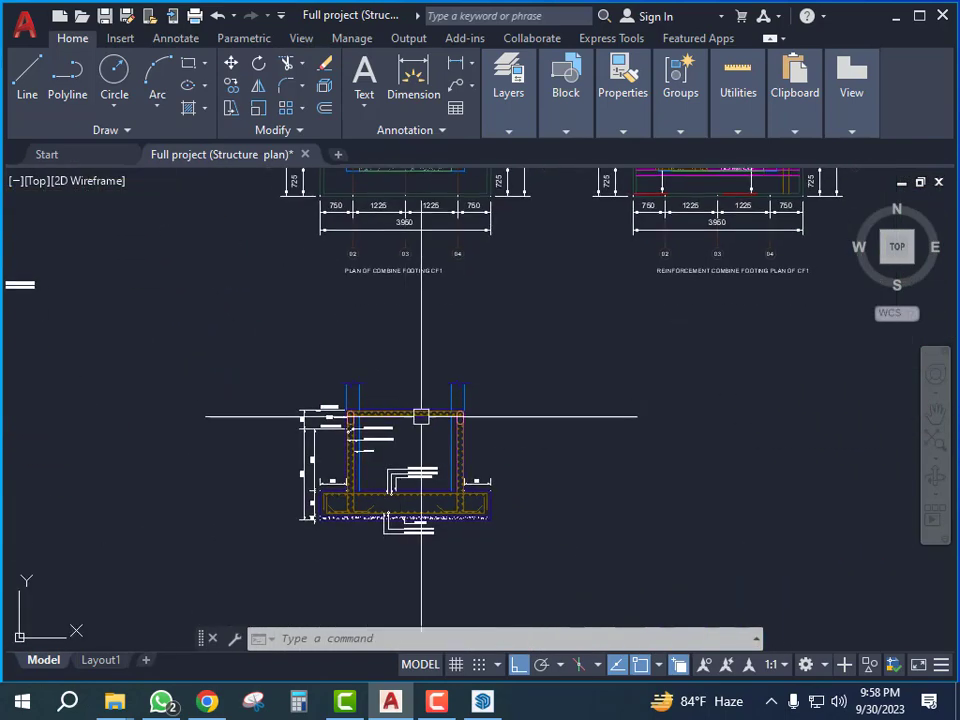
pyautogui.scroll(3, 366, 426)
pyautogui.scroll(2, 178, 354)
pyautogui.scroll(2, 223, 347)
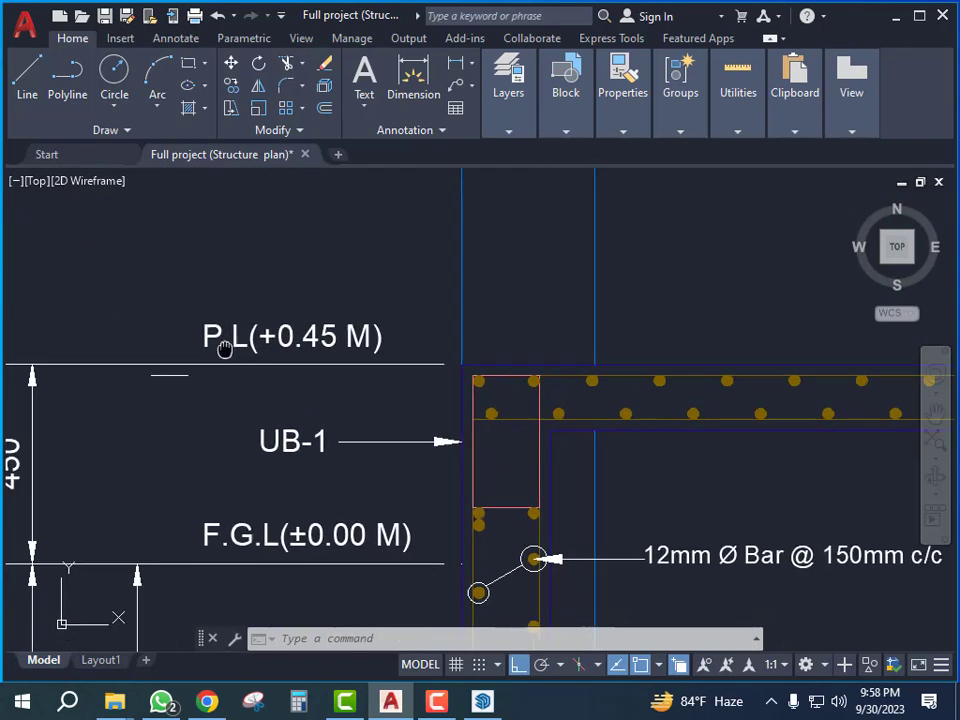
pyautogui.scroll(-4, 437, 399)
pyautogui.scroll(4, 236, 332)
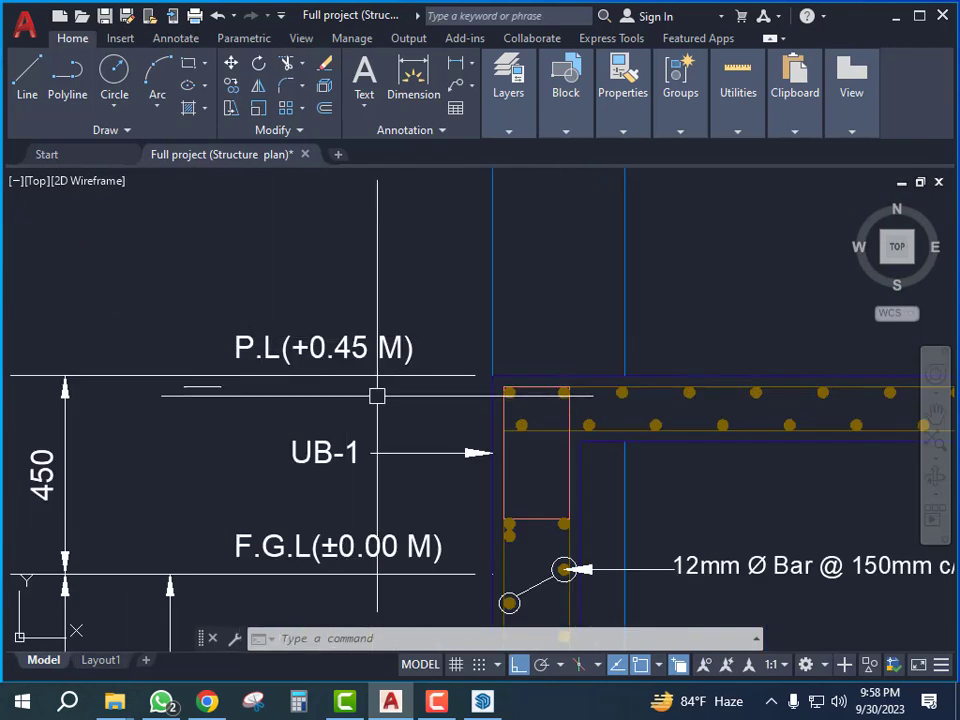
pyautogui.scroll(-2, 480, 395)
pyautogui.moveTo(511, 393); pyautogui.dragTo(482, 393, button='middle')
pyautogui.scroll(-2, 360, 360)
pyautogui.scroll(-2, 444, 516)
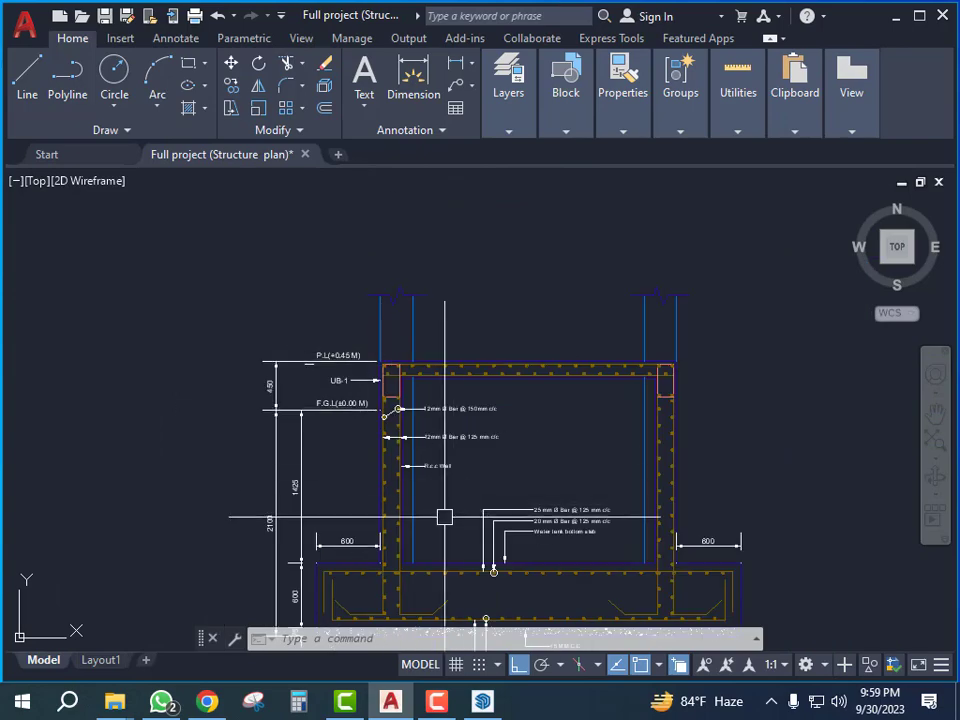
pyautogui.moveTo(570, 420); pyautogui.dragTo(402, 436, button='middle')
pyautogui.scroll(2, 259, 369)
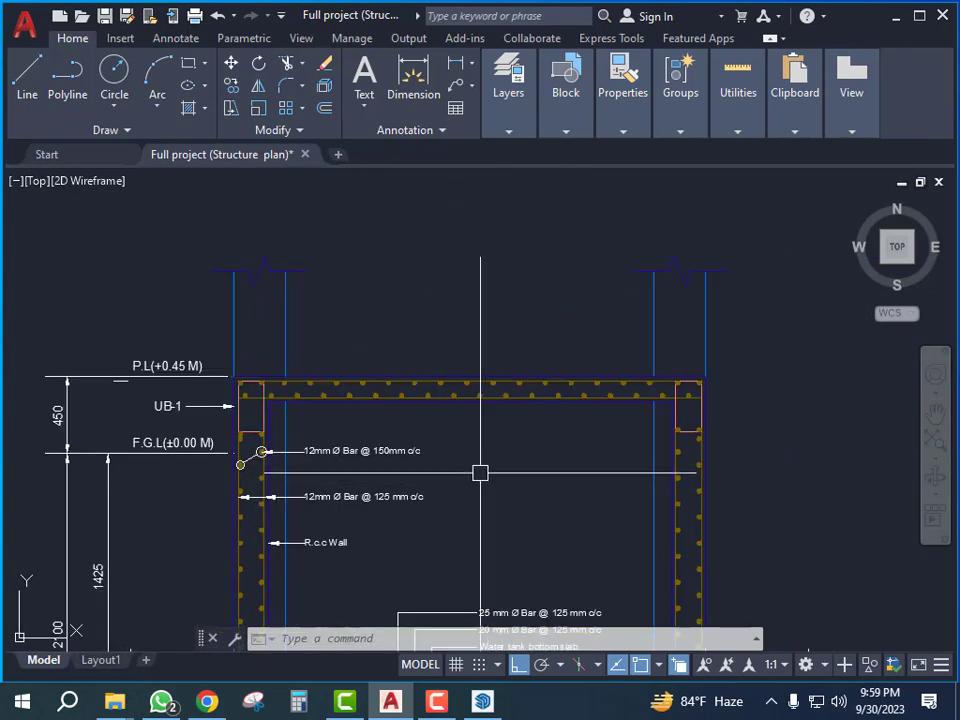
# Insert the level note "(AT LEVEL +0.45 M" between the GROUND FLOOR LAYOUT PLAN title and its scale line
pyautogui.scroll(-8, 541, 442)
pyautogui.moveTo(541, 442); pyautogui.dragTo(291, 485, button='middle')
pyautogui.scroll(-3, 407, 446)
pyautogui.moveTo(502, 446); pyautogui.dragTo(229, 454, button='middle')
pyautogui.scroll(6, 612, 316)
pyautogui.scroll(2, 486, 341)
pyautogui.moveTo(804, 315); pyautogui.dragTo(611, 439, button='middle')
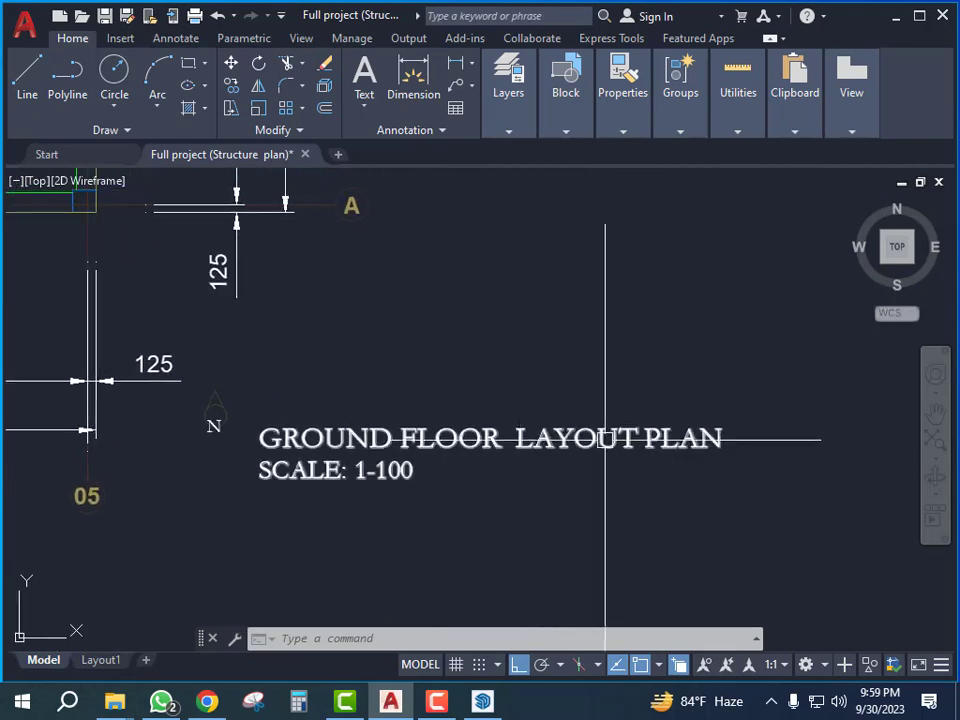
pyautogui.click(611, 439)
pyautogui.doubleClick(611, 439)
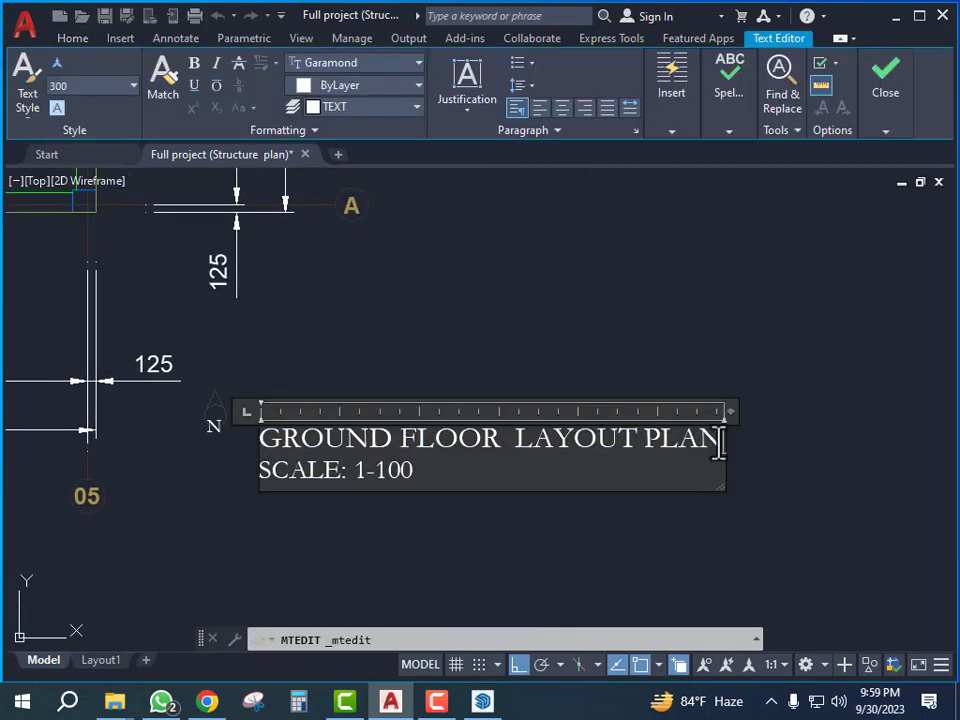
pyautogui.press('Return')
pyautogui.write('(')
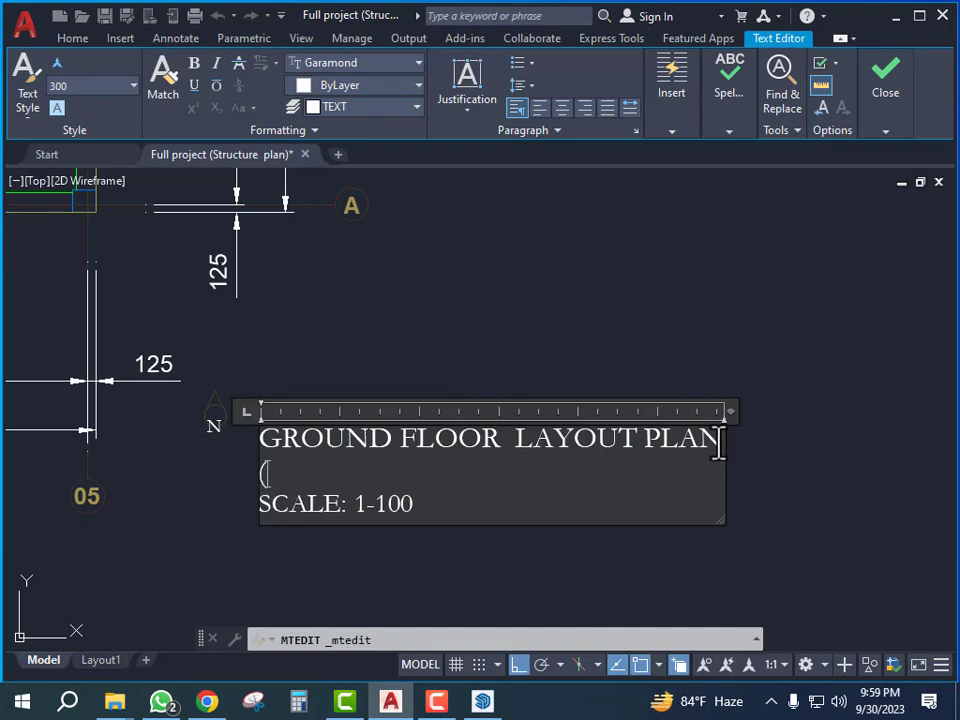
pyautogui.write('AT ')
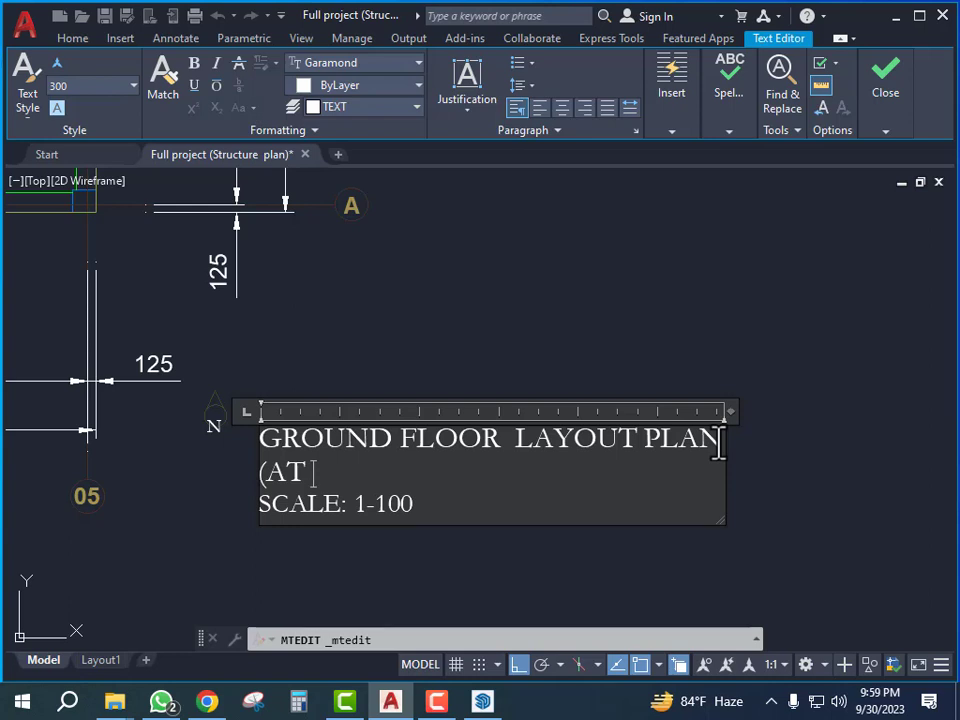
pyautogui.write('LEVEL +0.45 M')
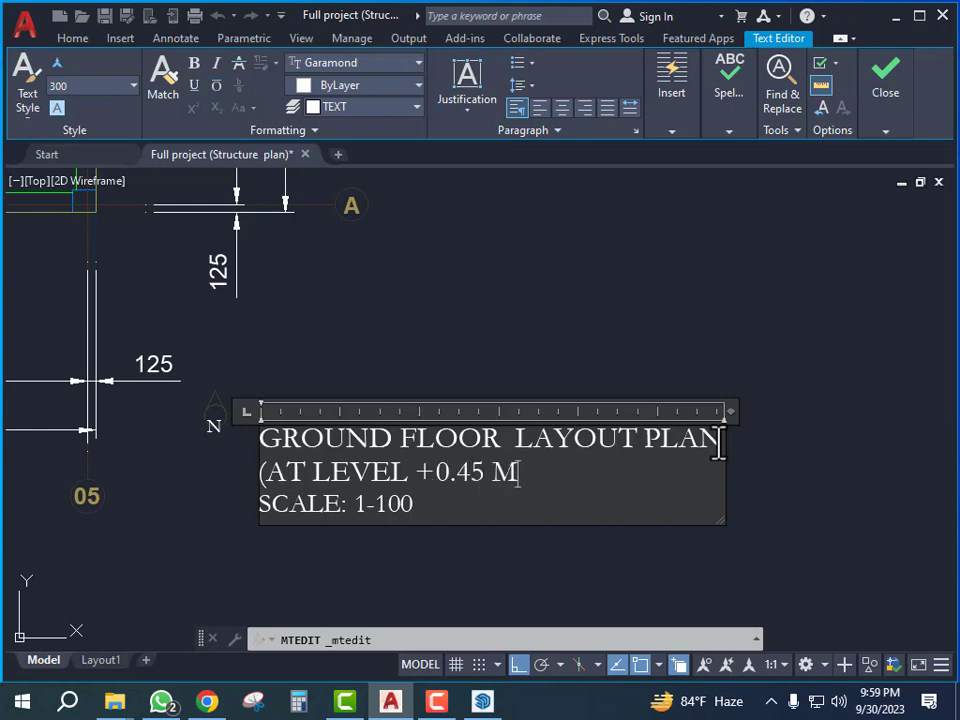
pyautogui.click(799, 388)
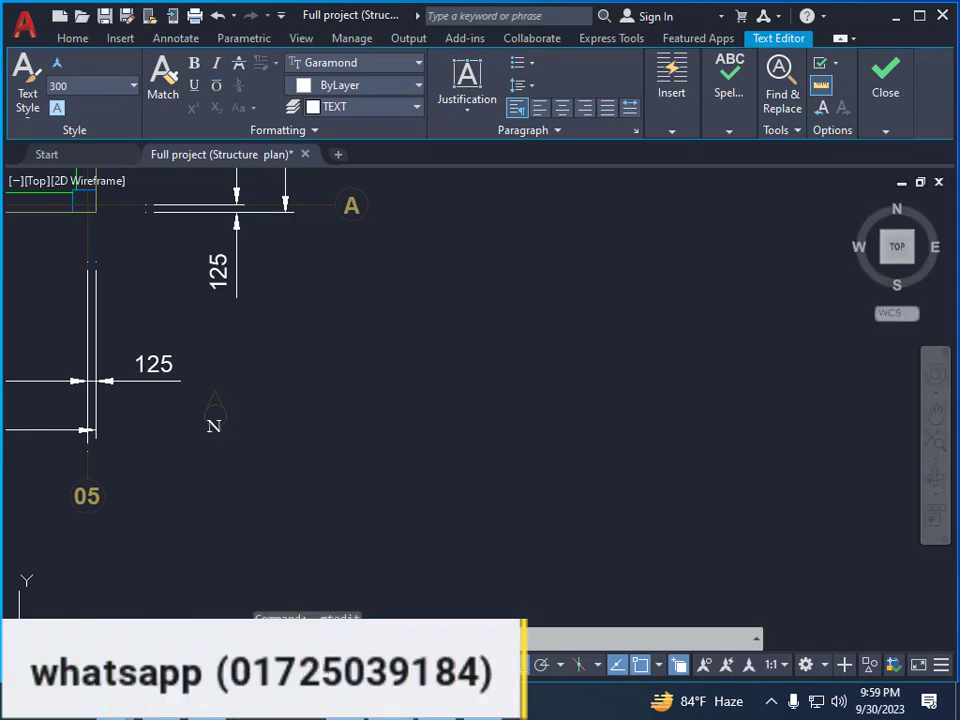
# Review the whole set of structural layout plans and the neighbouring project drawings
pyautogui.scroll(-2, 564, 360)
pyautogui.scroll(-4, 616, 374)
pyautogui.scroll(6, 527, 382)
pyautogui.scroll(-12, 550, 385)
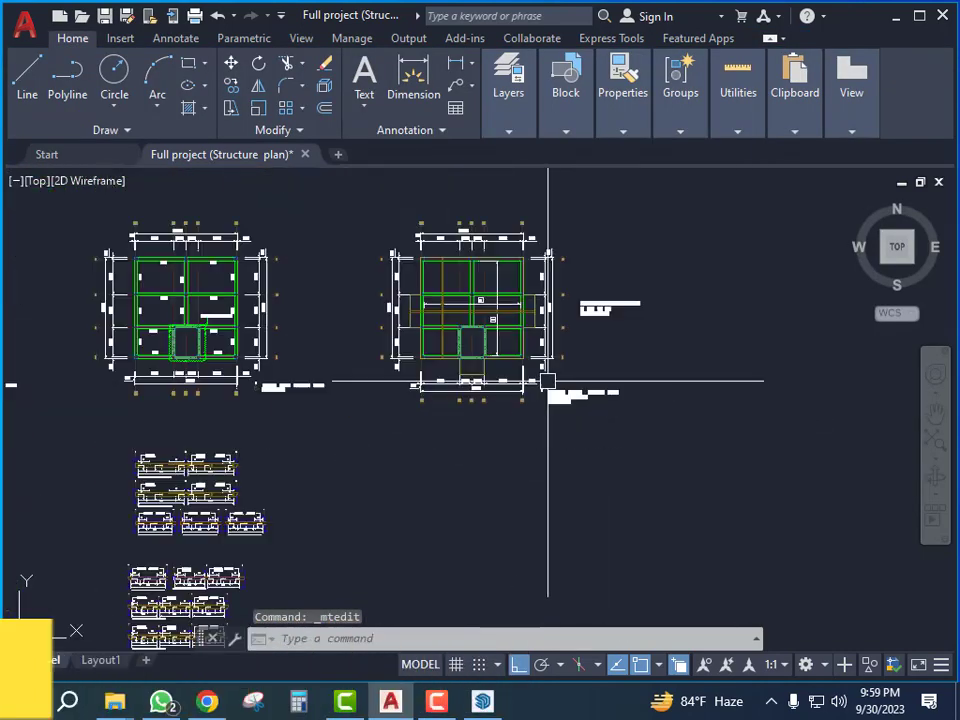
pyautogui.moveTo(670, 390); pyautogui.dragTo(658, 420, button='middle')
pyautogui.moveTo(508, 516); pyautogui.dragTo(675, 495, button='middle')
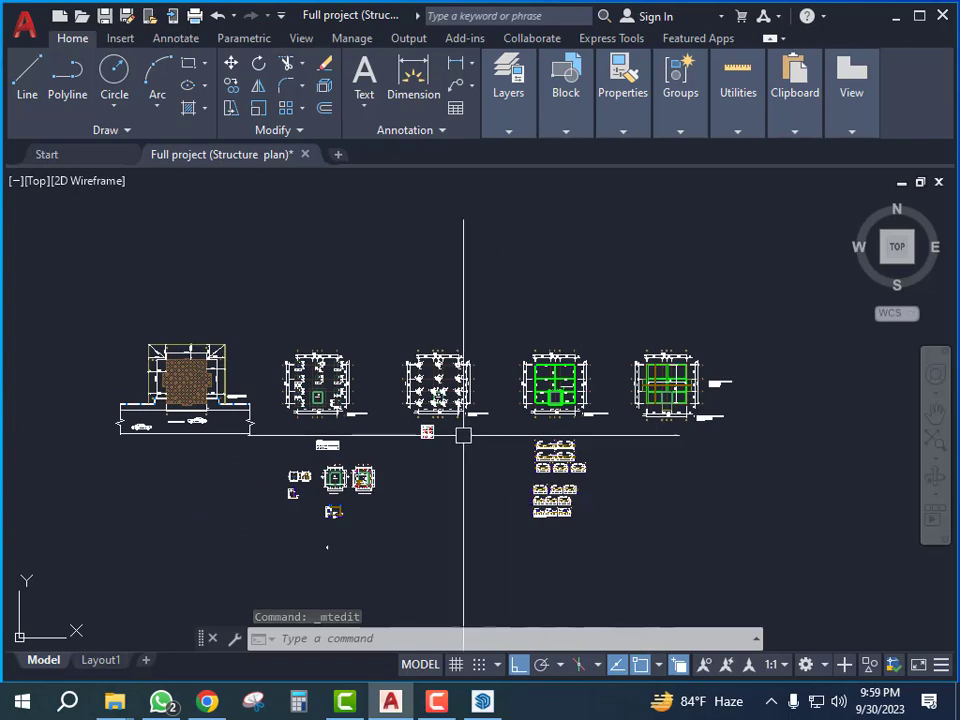
pyautogui.scroll(6, 556, 380)
pyautogui.moveTo(845, 356); pyautogui.dragTo(474, 360, button='middle')
pyautogui.scroll(-8, 493, 410)
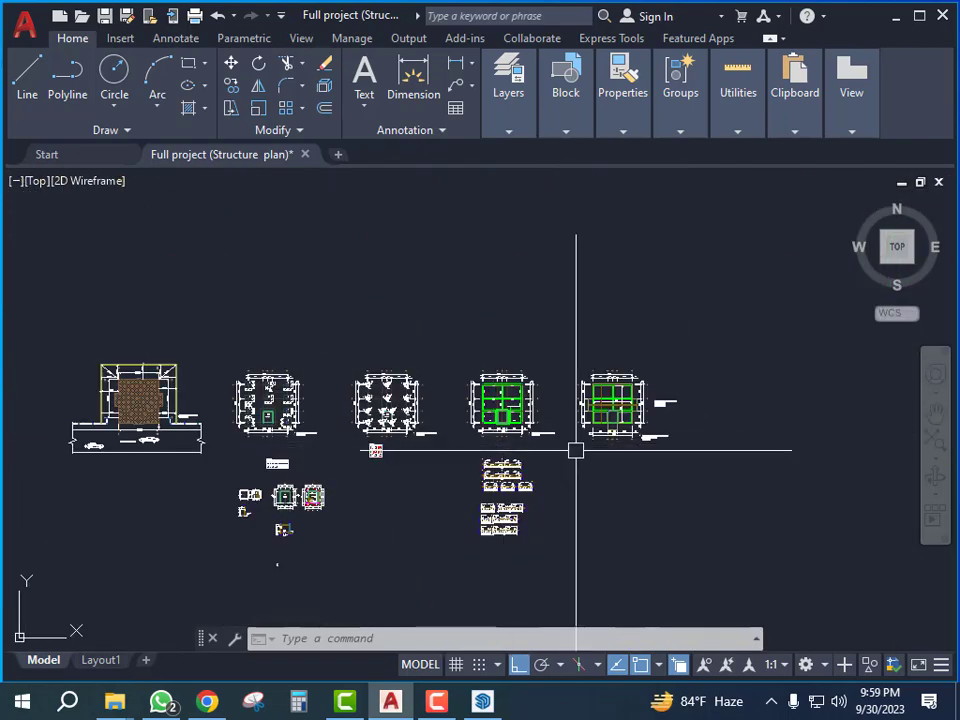
pyautogui.moveTo(576, 450); pyautogui.dragTo(581, 555, button='middle')
pyautogui.scroll(-6, 510, 506)
pyautogui.scroll(4, 295, 297)
pyautogui.moveTo(295, 297)
pyautogui.mouseDown(button='middle')
pyautogui.moveTo(403, 380)
pyautogui.moveTo(322, 348)
pyautogui.mouseUp(button='middle')
pyautogui.scroll(6, 403, 382)
pyautogui.scroll(-4, 499, 437)
pyautogui.moveTo(499, 437); pyautogui.dragTo(411, 388, button='middle')
pyautogui.scroll(-5, 411, 388)
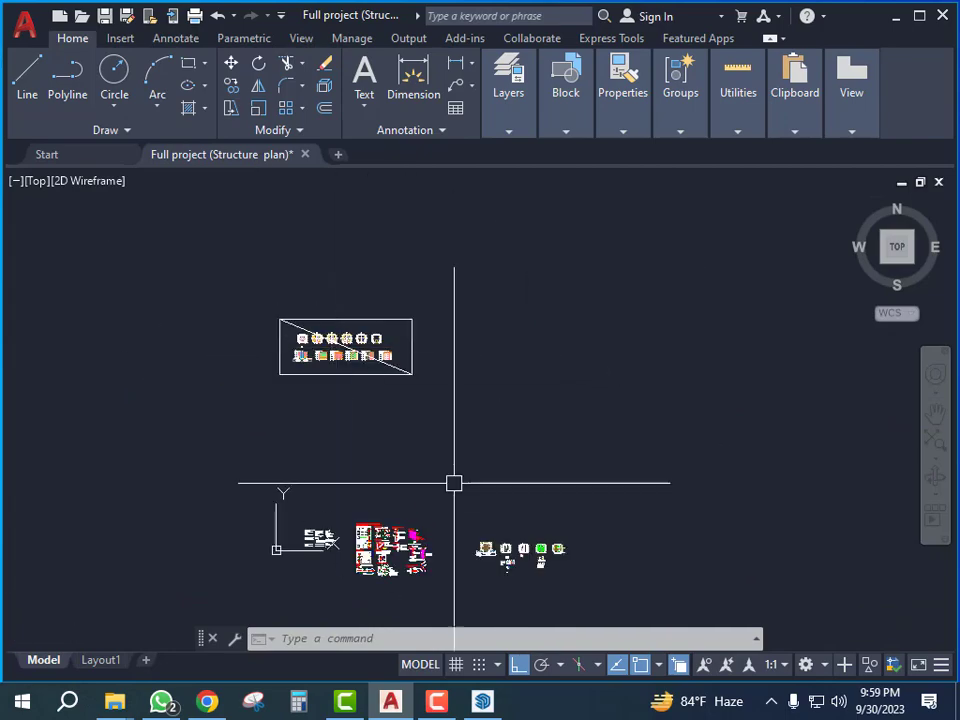
# Review the footing, column and grade beam plans, ending on the ground floor plan's bar ranges D and A
pyautogui.moveTo(454, 482); pyautogui.dragTo(430, 434, button='middle')
pyautogui.scroll(12, 431, 470)
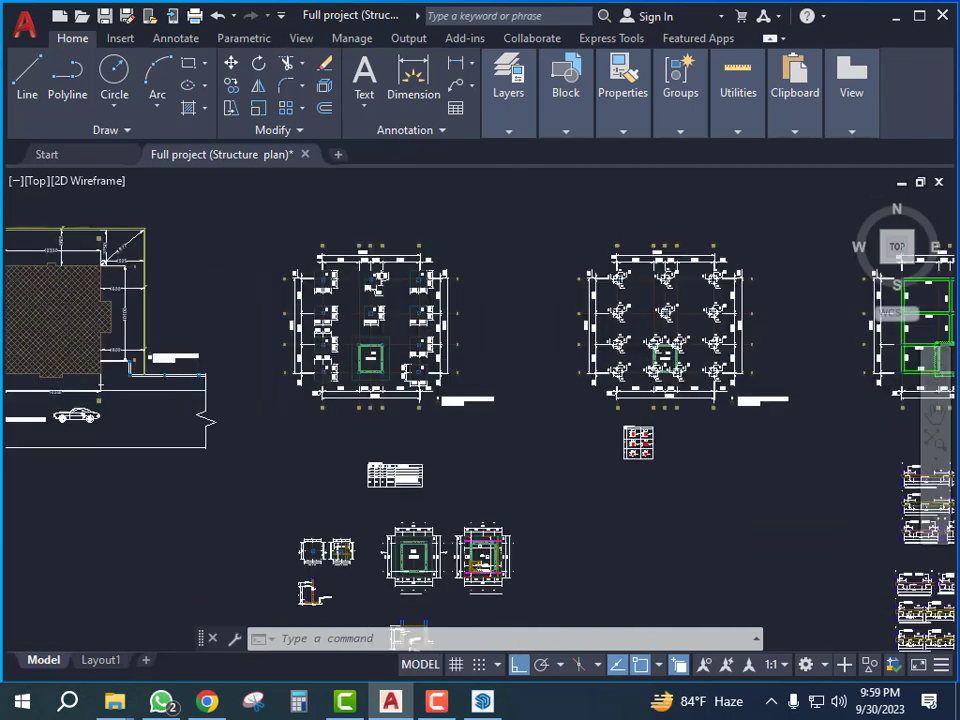
pyautogui.scroll(-3, 493, 350)
pyautogui.moveTo(390, 358); pyautogui.dragTo(175, 355, button='middle')
pyautogui.moveTo(560, 354); pyautogui.dragTo(369, 354, button='middle')
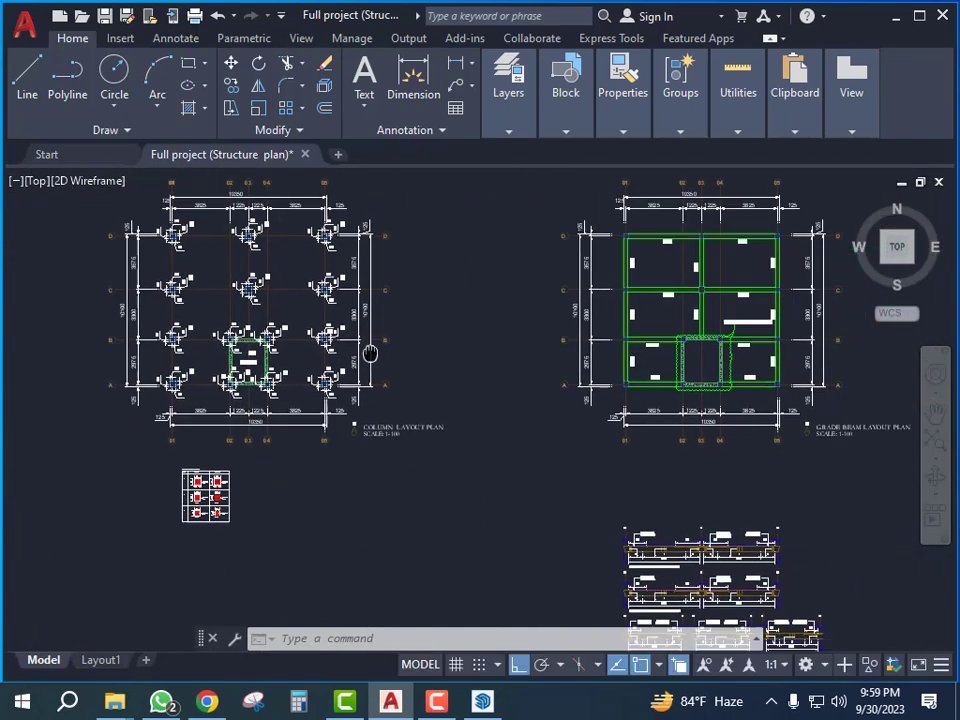
pyautogui.scroll(-3, 525, 375)
pyautogui.moveTo(525, 375); pyautogui.dragTo(471, 373, button='middle')
pyautogui.scroll(4, 567, 323)
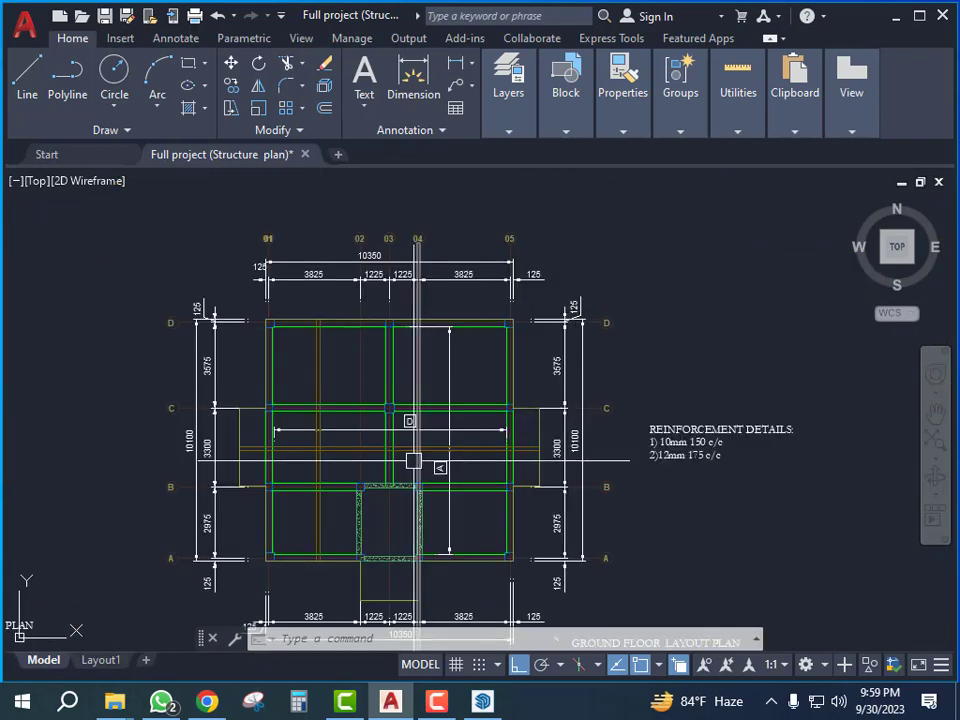
pyautogui.moveTo(411, 458); pyautogui.dragTo(468, 384, button='middle')
pyautogui.scroll(4, 482, 342)
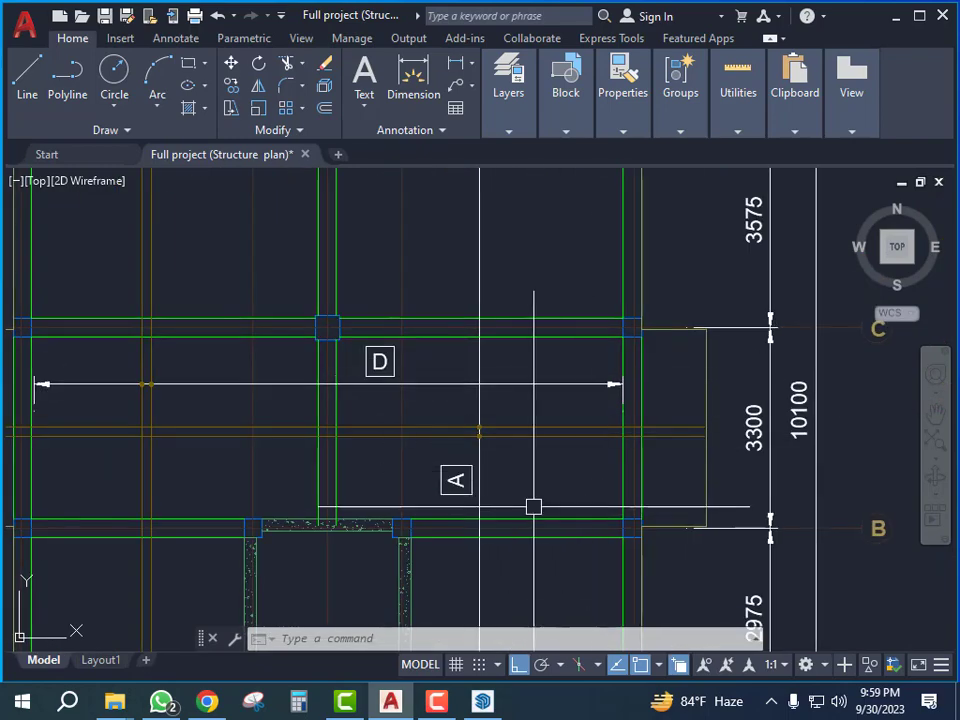
# Switch to the Layout1 paper space and bring the beam section sheets into view
pyautogui.scroll(-4, 533, 332)
pyautogui.scroll(-2, 574, 381)
pyautogui.scroll(5, 606, 407)
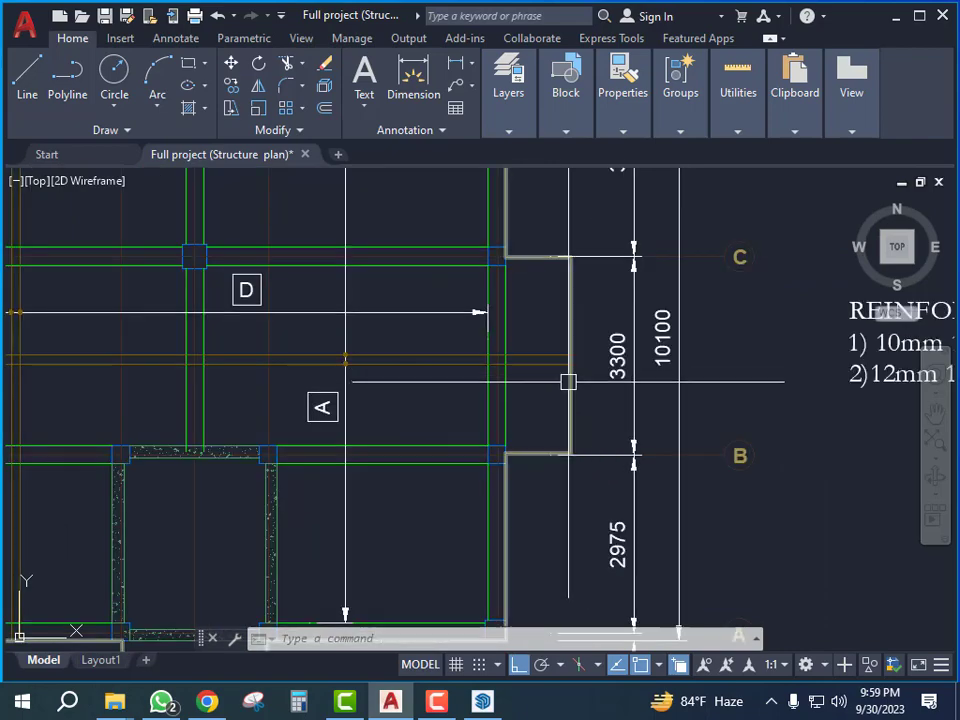
pyautogui.scroll(-8, 536, 410)
pyautogui.scroll(6, 671, 364)
pyautogui.scroll(-3, 482, 403)
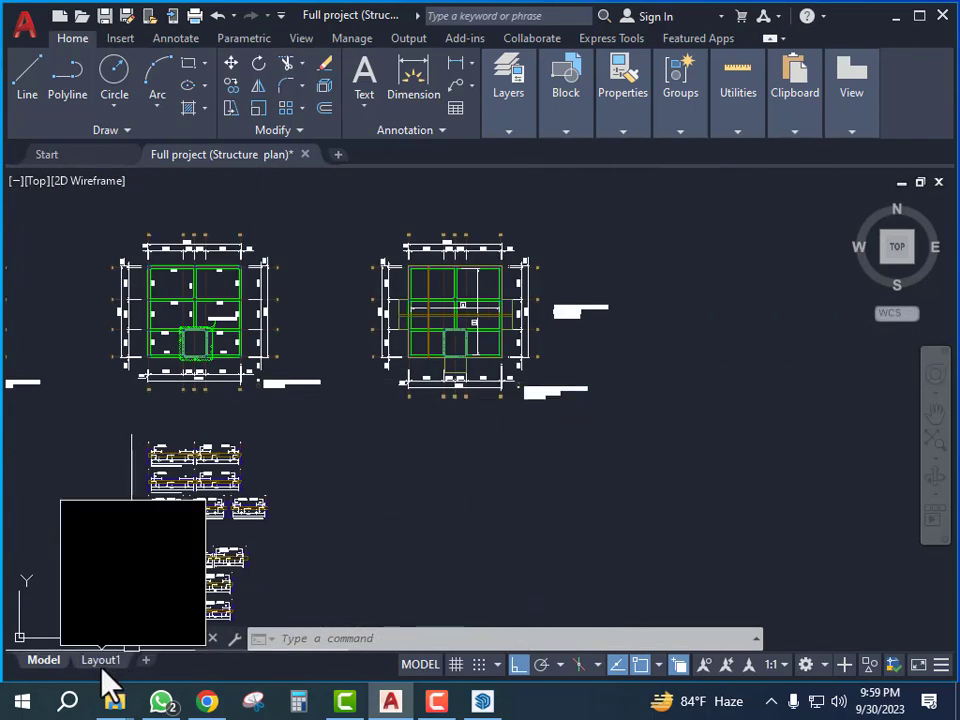
pyautogui.click(101, 662)
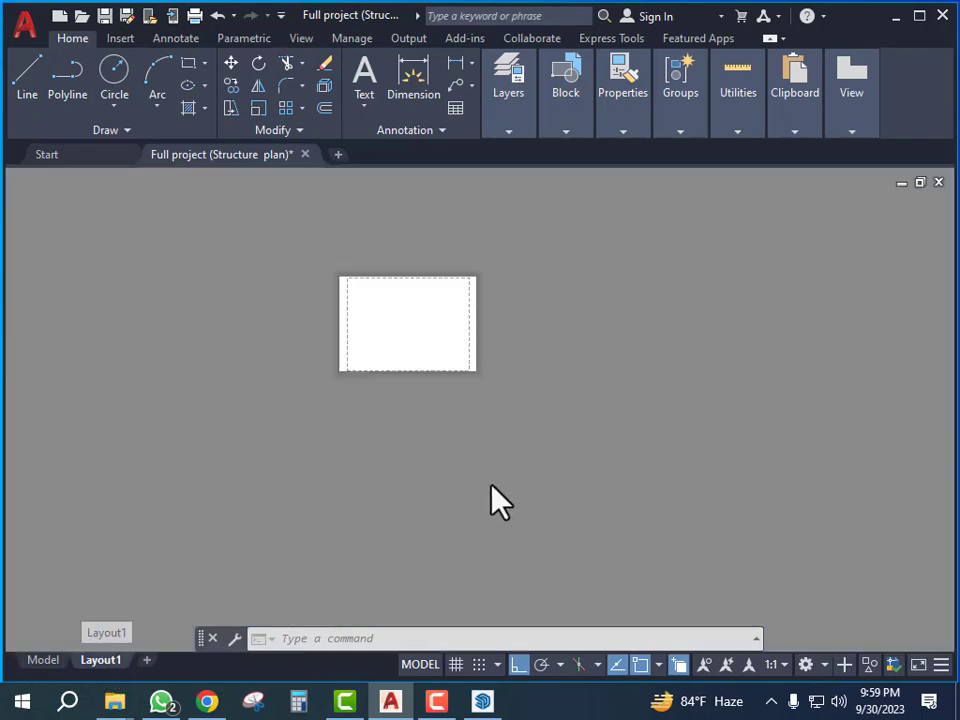
pyautogui.scroll(4, 535, 340)
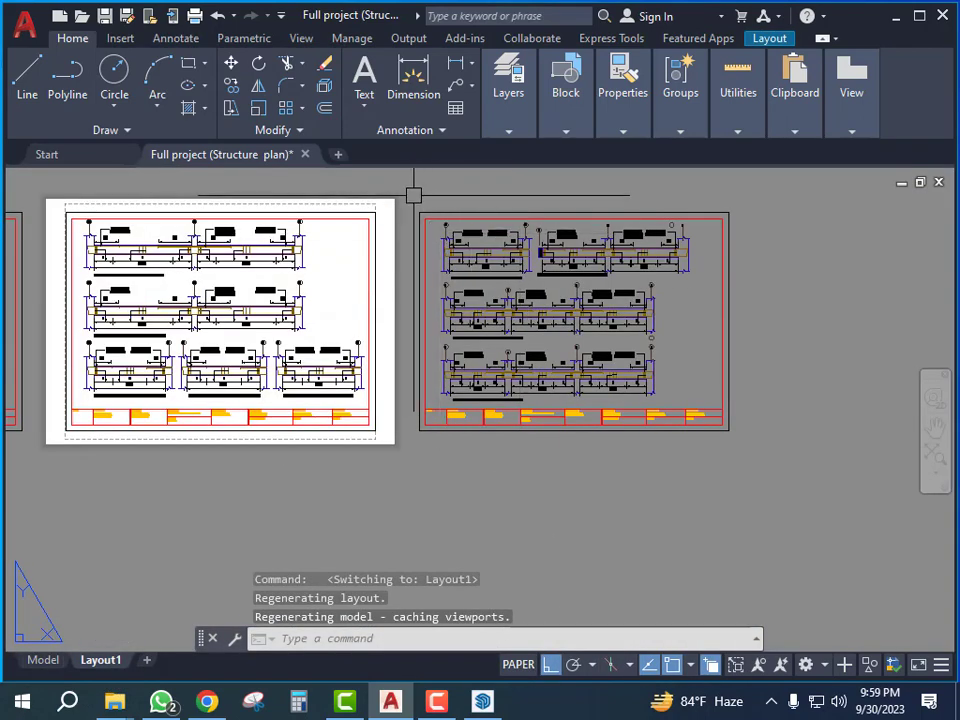
# Copy the last beam section sheet, with its frame, title block and viewport, horizontally to the right of the original
pyautogui.click(410, 196)
pyautogui.click(840, 568)
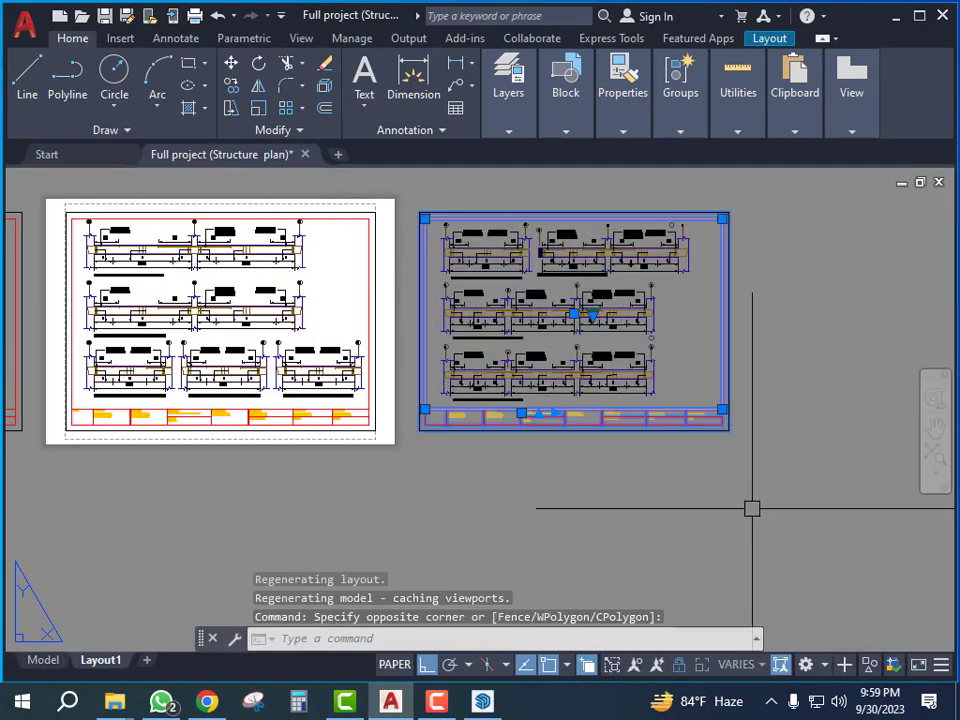
pyautogui.write('cp')
pyautogui.press('Return')
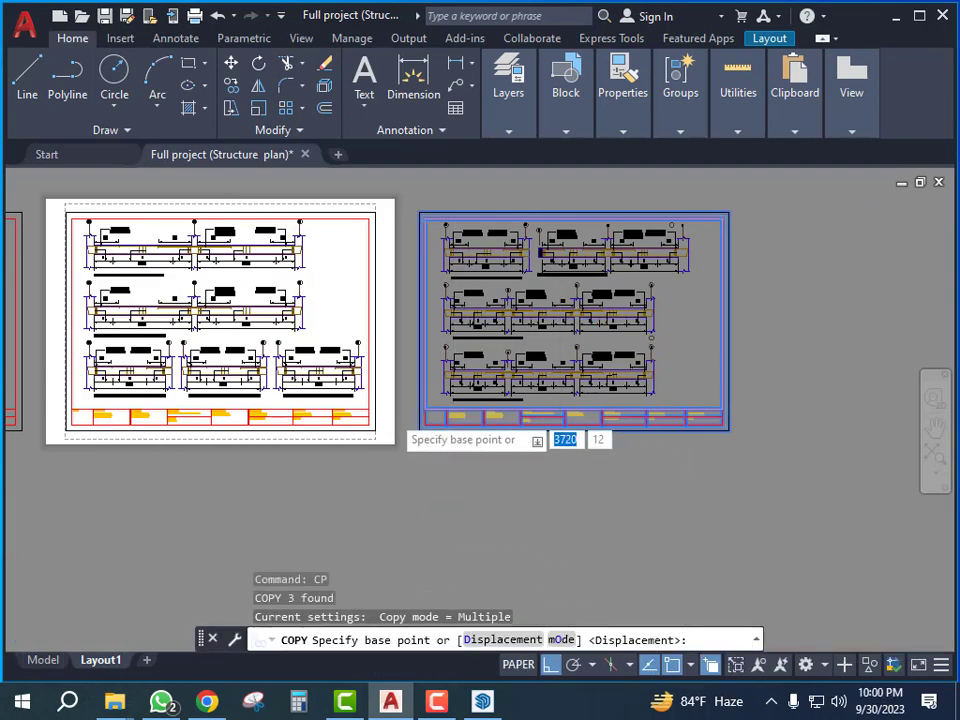
pyautogui.scroll(4, 400, 440)
pyautogui.click(357, 460)
pyautogui.scroll(-4, 357, 460)
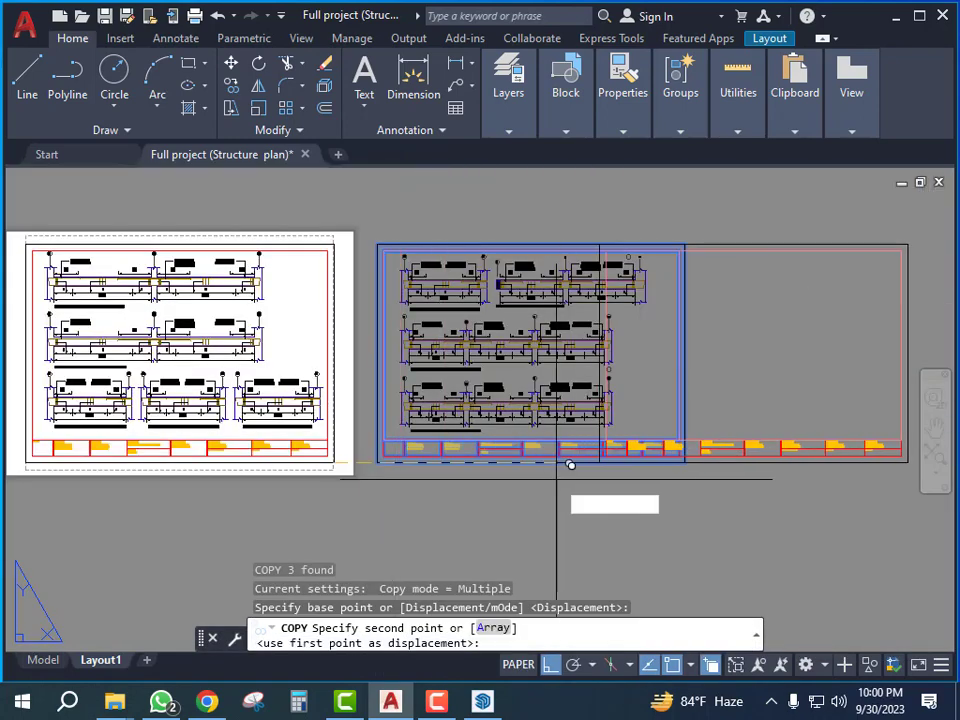
pyautogui.scroll(4, 685, 457)
pyautogui.click(692, 449)
pyautogui.scroll(-4, 600, 452)
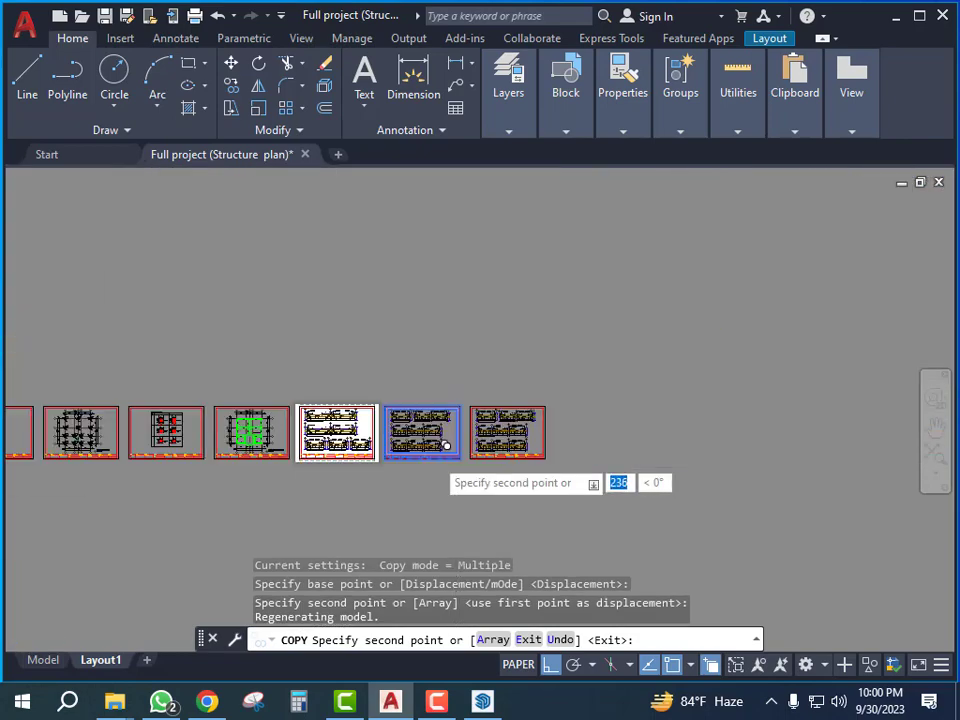
pyautogui.press('Escape')
# Reframe the copied sheet's viewport on the ground floor layout plan and its reinforcement details, finishing in paper space
pyautogui.scroll(5, 500, 420)
pyautogui.scroll(-2, 551, 398)
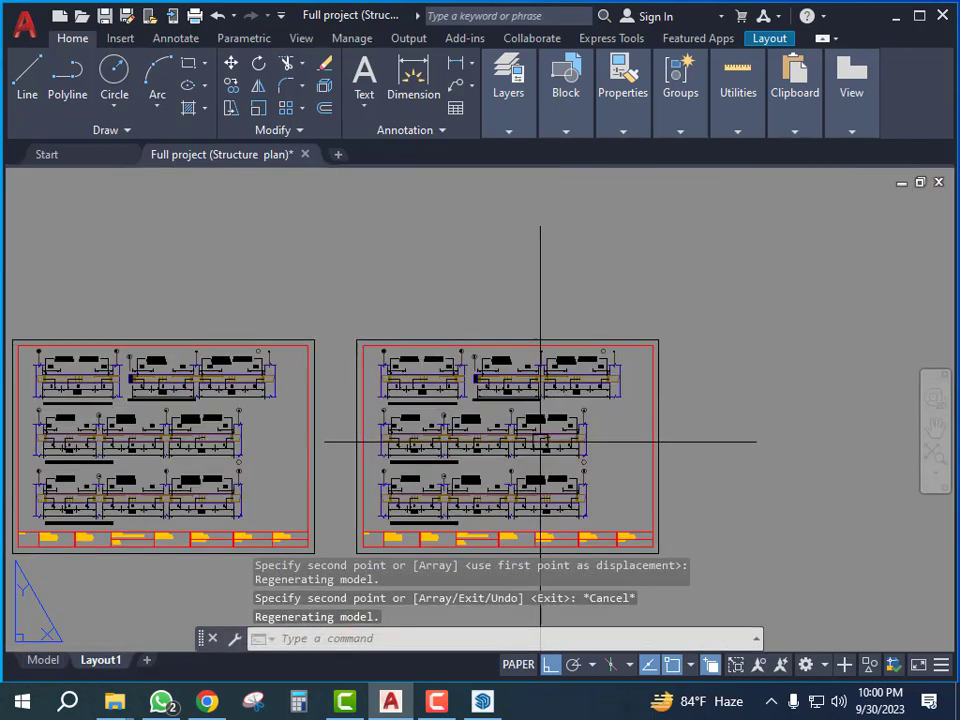
pyautogui.doubleClick(541, 441)
pyautogui.scroll(-10, 490, 448)
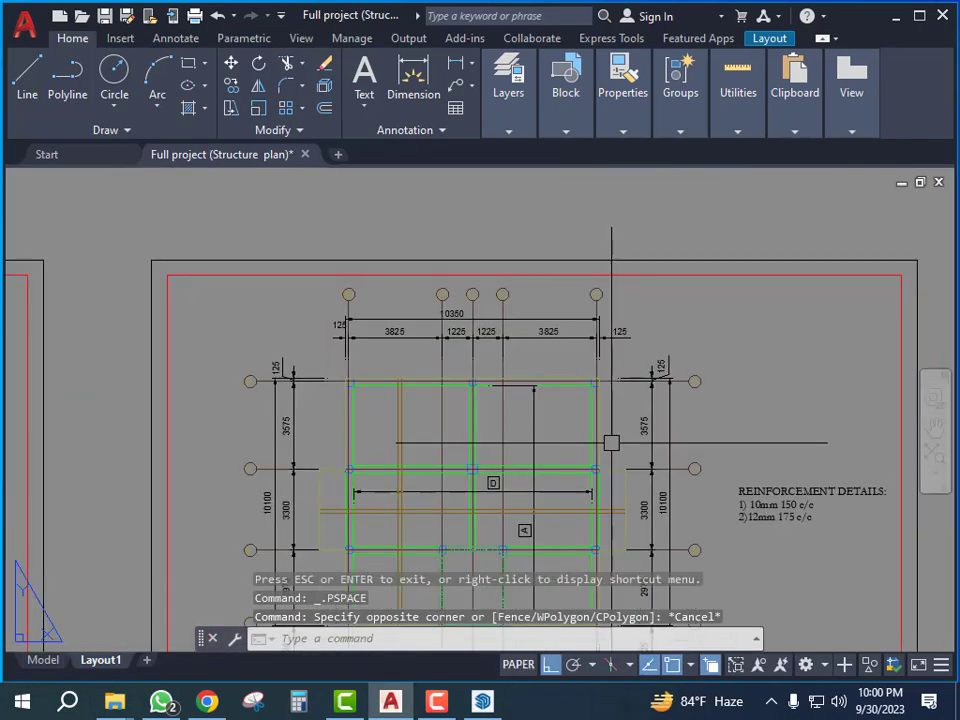
pyautogui.scroll(-4, 611, 442)
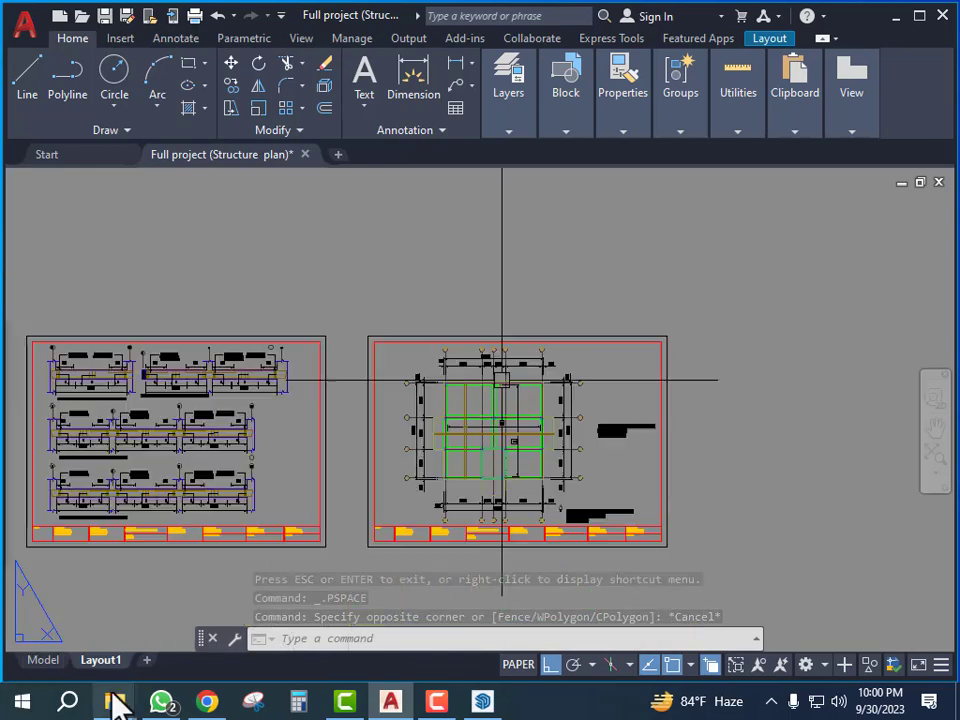
# Return to model space and review the ground floor plan and the architectural floor plans and elevations
pyautogui.click(43, 660)
pyautogui.scroll(-5, 579, 446)
pyautogui.scroll(6, 647, 416)
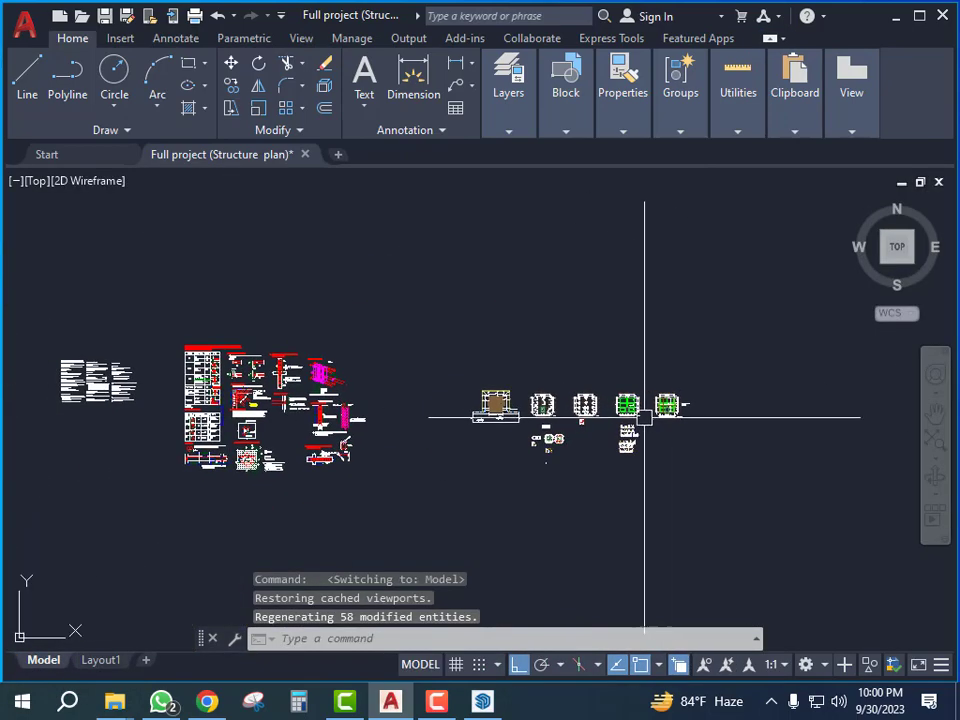
pyautogui.scroll(6, 608, 370)
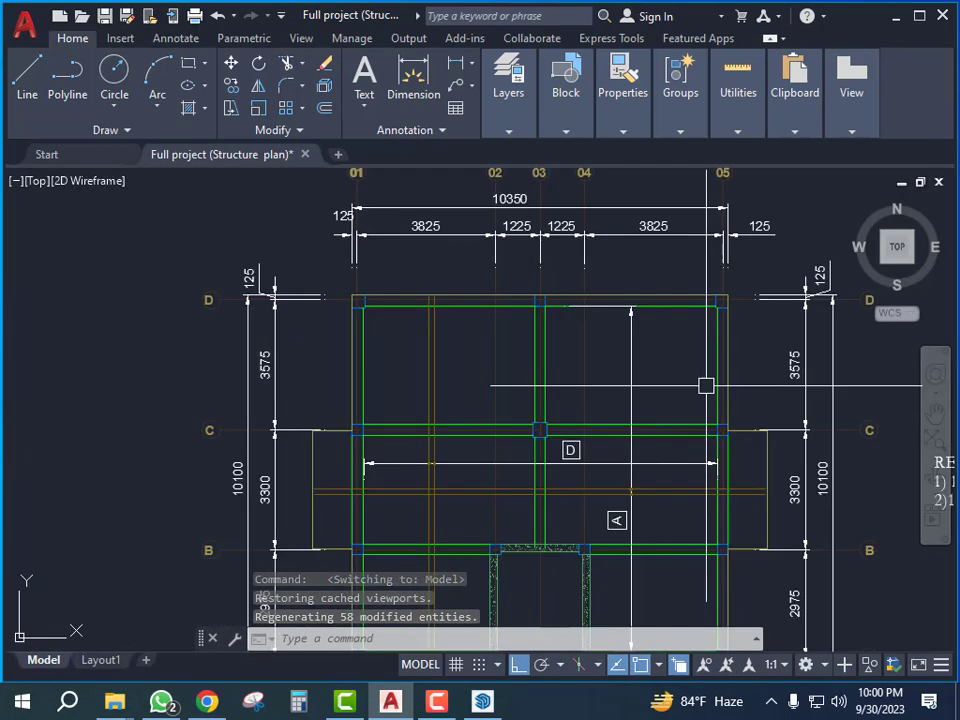
pyautogui.scroll(-7, 289, 429)
pyautogui.scroll(-5, 621, 480)
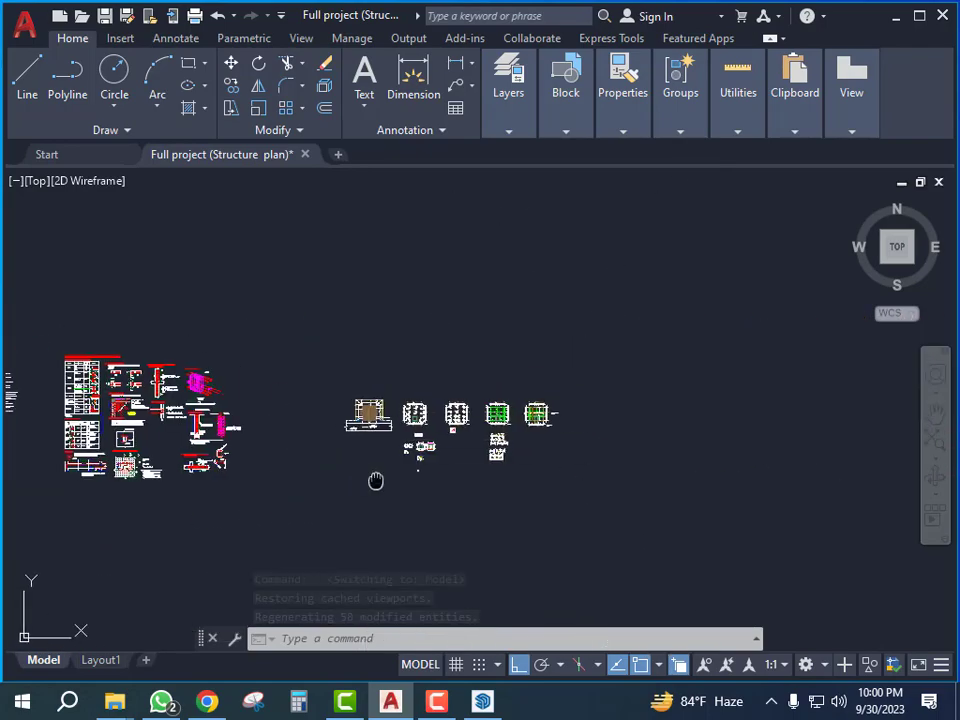
pyautogui.scroll(-3, 465, 503)
pyautogui.scroll(6, 294, 249)
pyautogui.scroll(6, 335, 430)
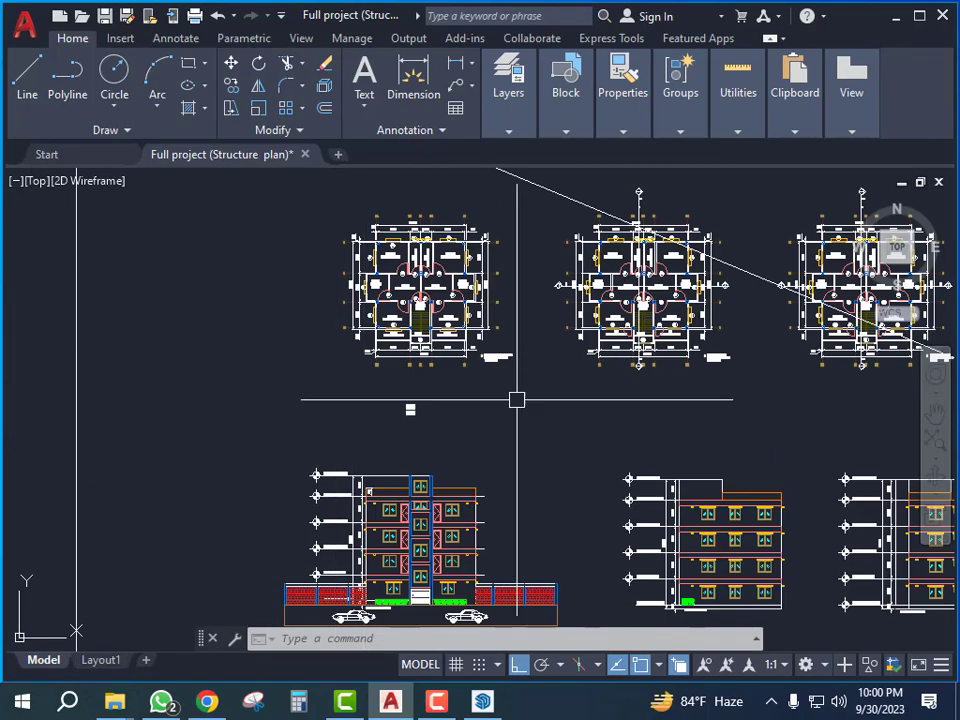
pyautogui.moveTo(936, 390); pyautogui.dragTo(440, 384, button='middle')
pyautogui.moveTo(702, 371); pyautogui.dragTo(529, 361, button='middle')
pyautogui.scroll(-6, 536, 346)
pyautogui.scroll(-6, 476, 314)
pyautogui.scroll(4, 548, 530)
# Examine the arrangement of notes, detail drawings, footing, column, grade beam and ground floor plans in model space
pyautogui.moveTo(557, 536); pyautogui.dragTo(304, 510, button='middle')
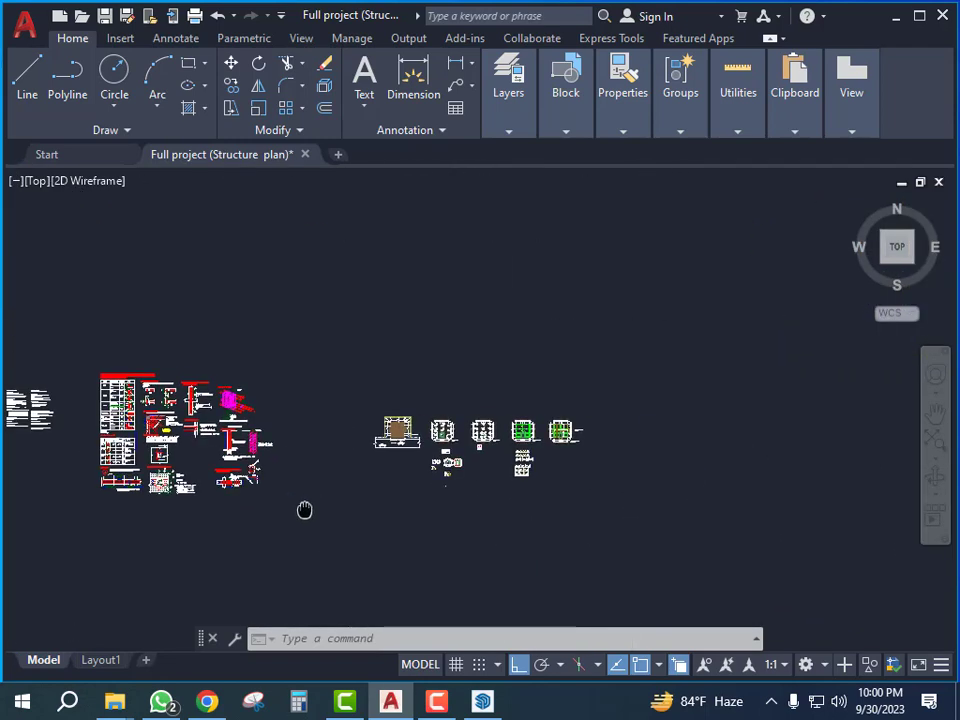
pyautogui.moveTo(419, 400); pyautogui.dragTo(271, 395, button='middle')
pyautogui.scroll(5, 271, 395)
pyautogui.scroll(-8, 448, 431)
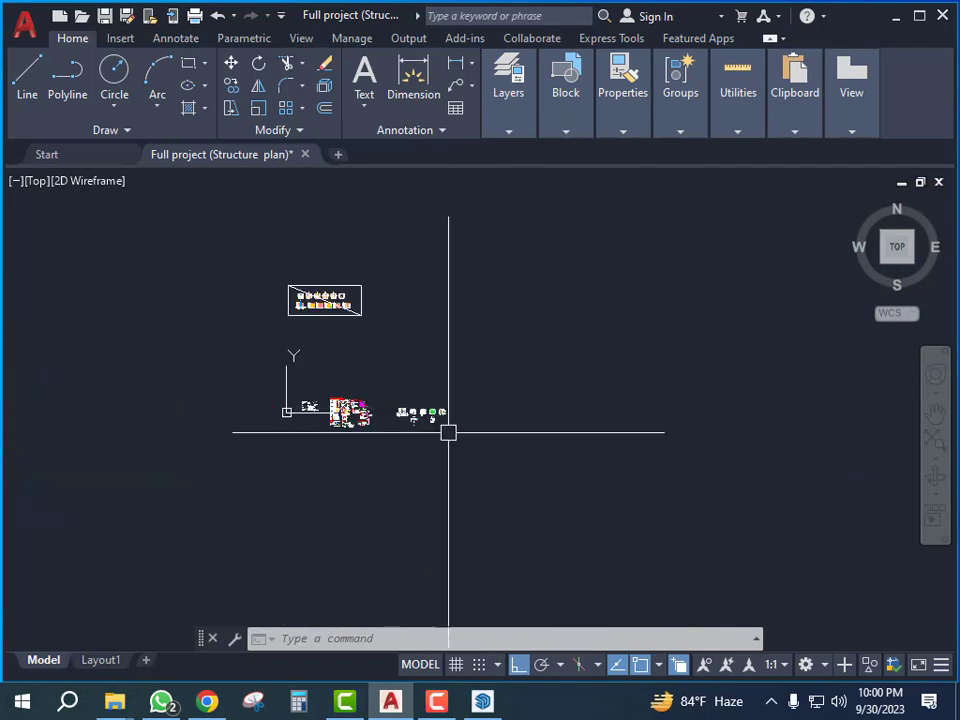
pyautogui.moveTo(448, 431); pyautogui.dragTo(514, 474, button='middle')
pyautogui.scroll(4, 411, 400)
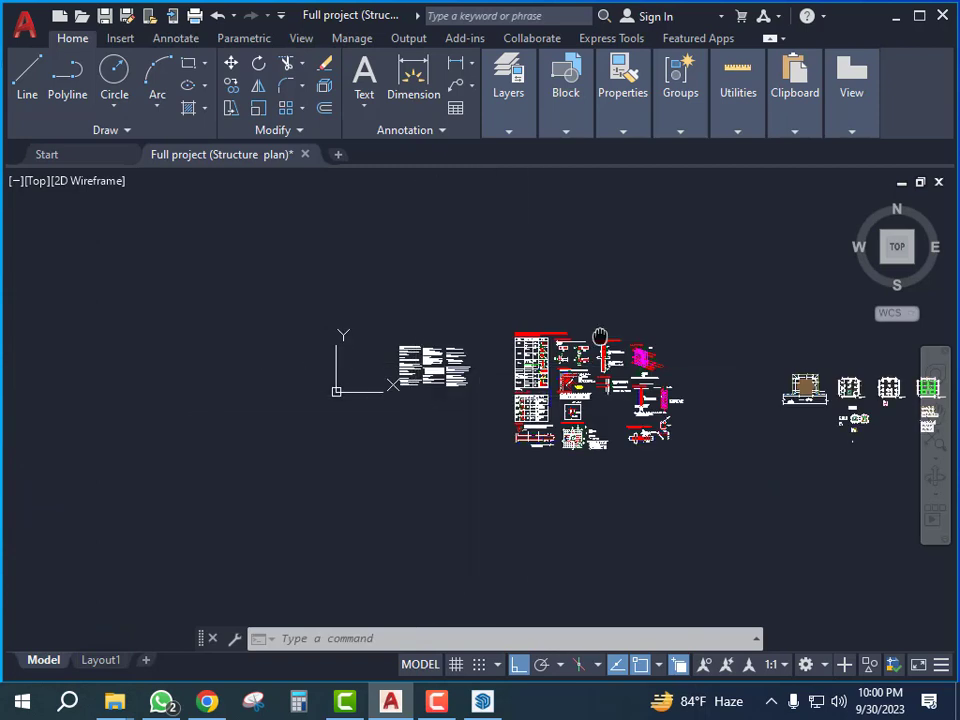
pyautogui.moveTo(600, 336); pyautogui.dragTo(424, 375, button='middle')
pyautogui.scroll(-3, 424, 375)
pyautogui.scroll(-3, 424, 375)
pyautogui.moveTo(591, 389); pyautogui.dragTo(589, 391, button='middle')
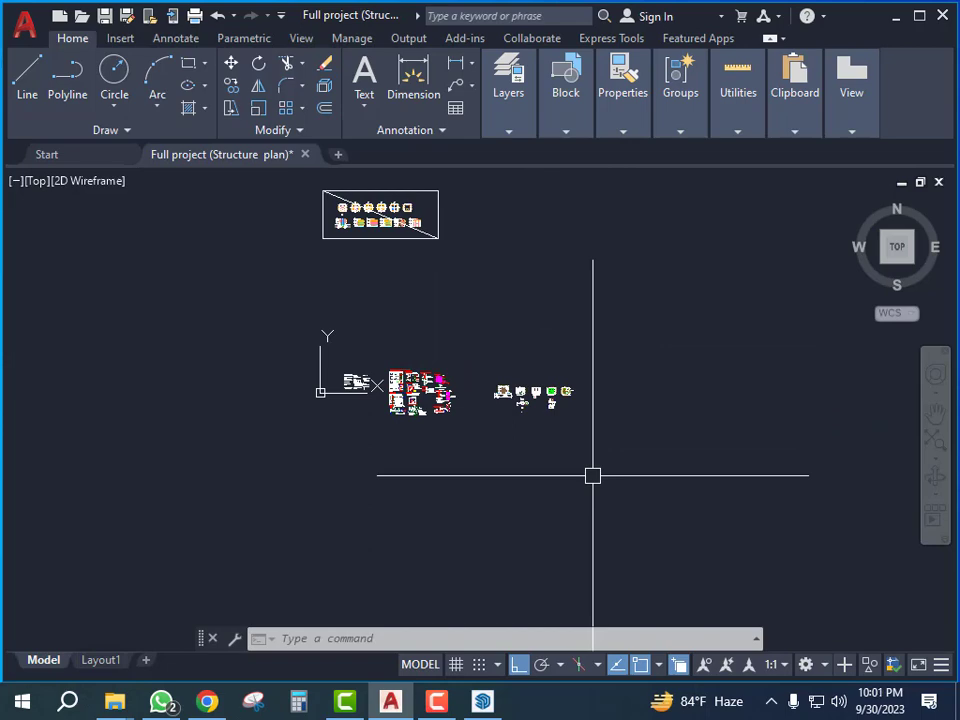
pyautogui.scroll(10, 505, 393)
pyautogui.moveTo(637, 450)
pyautogui.mouseDown(button='middle')
pyautogui.moveTo(604, 453)
pyautogui.moveTo(411, 407)
pyautogui.moveTo(242, 415)
pyautogui.mouseUp(button='middle')
pyautogui.moveTo(574, 446); pyautogui.dragTo(284, 441, button='middle')
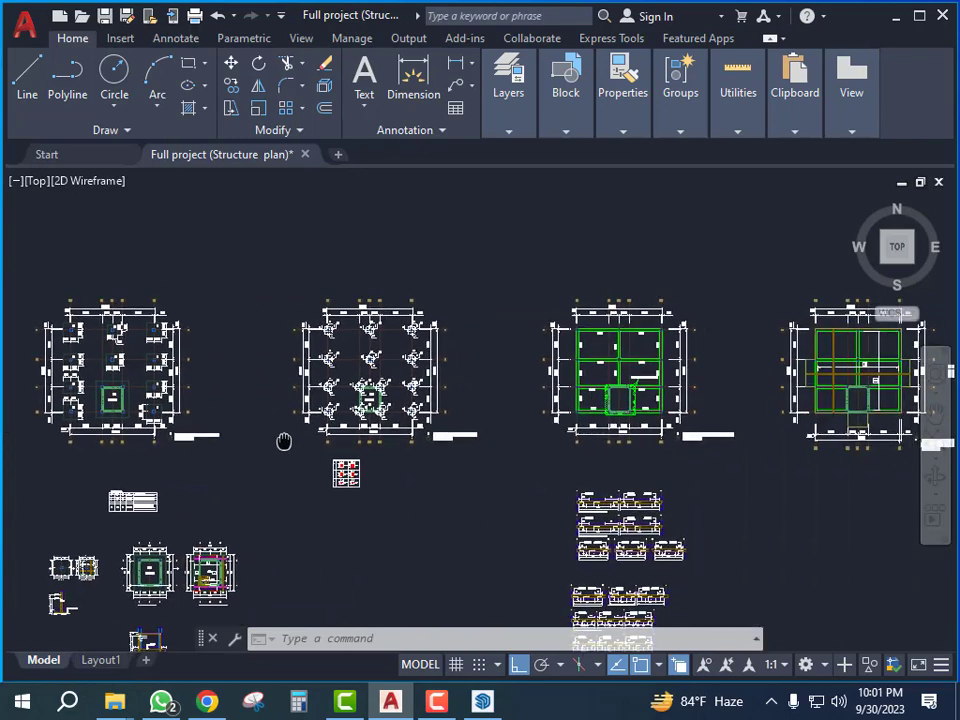
pyautogui.scroll(12, 412, 378)
pyautogui.scroll(-14, 375, 370)
pyautogui.moveTo(657, 431); pyautogui.dragTo(450, 422, button='middle')
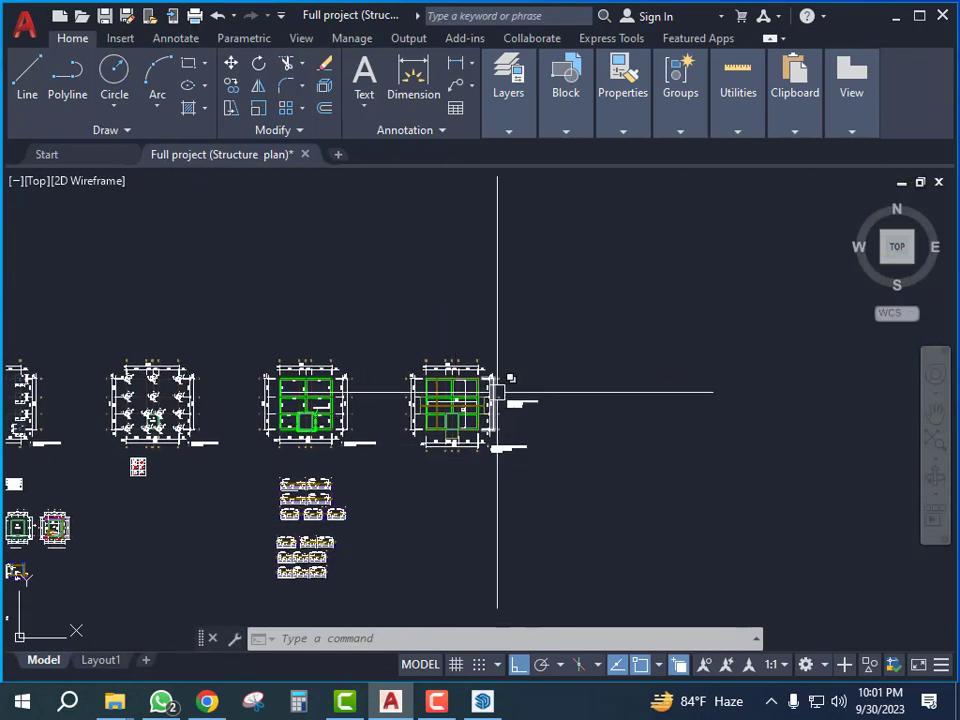
pyautogui.scroll(-2, 497, 392)
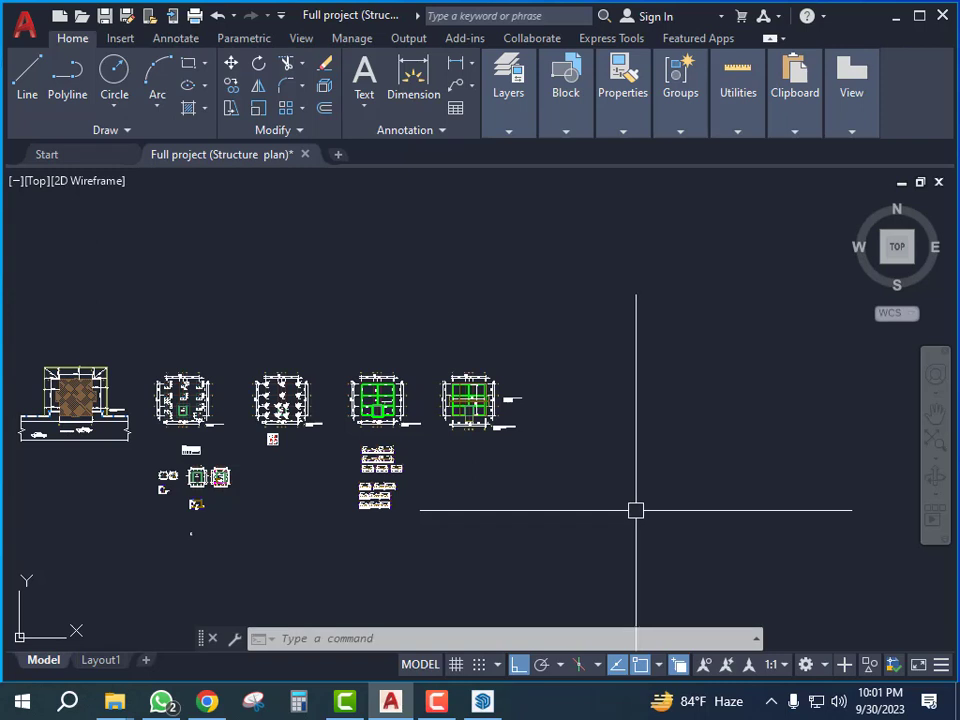